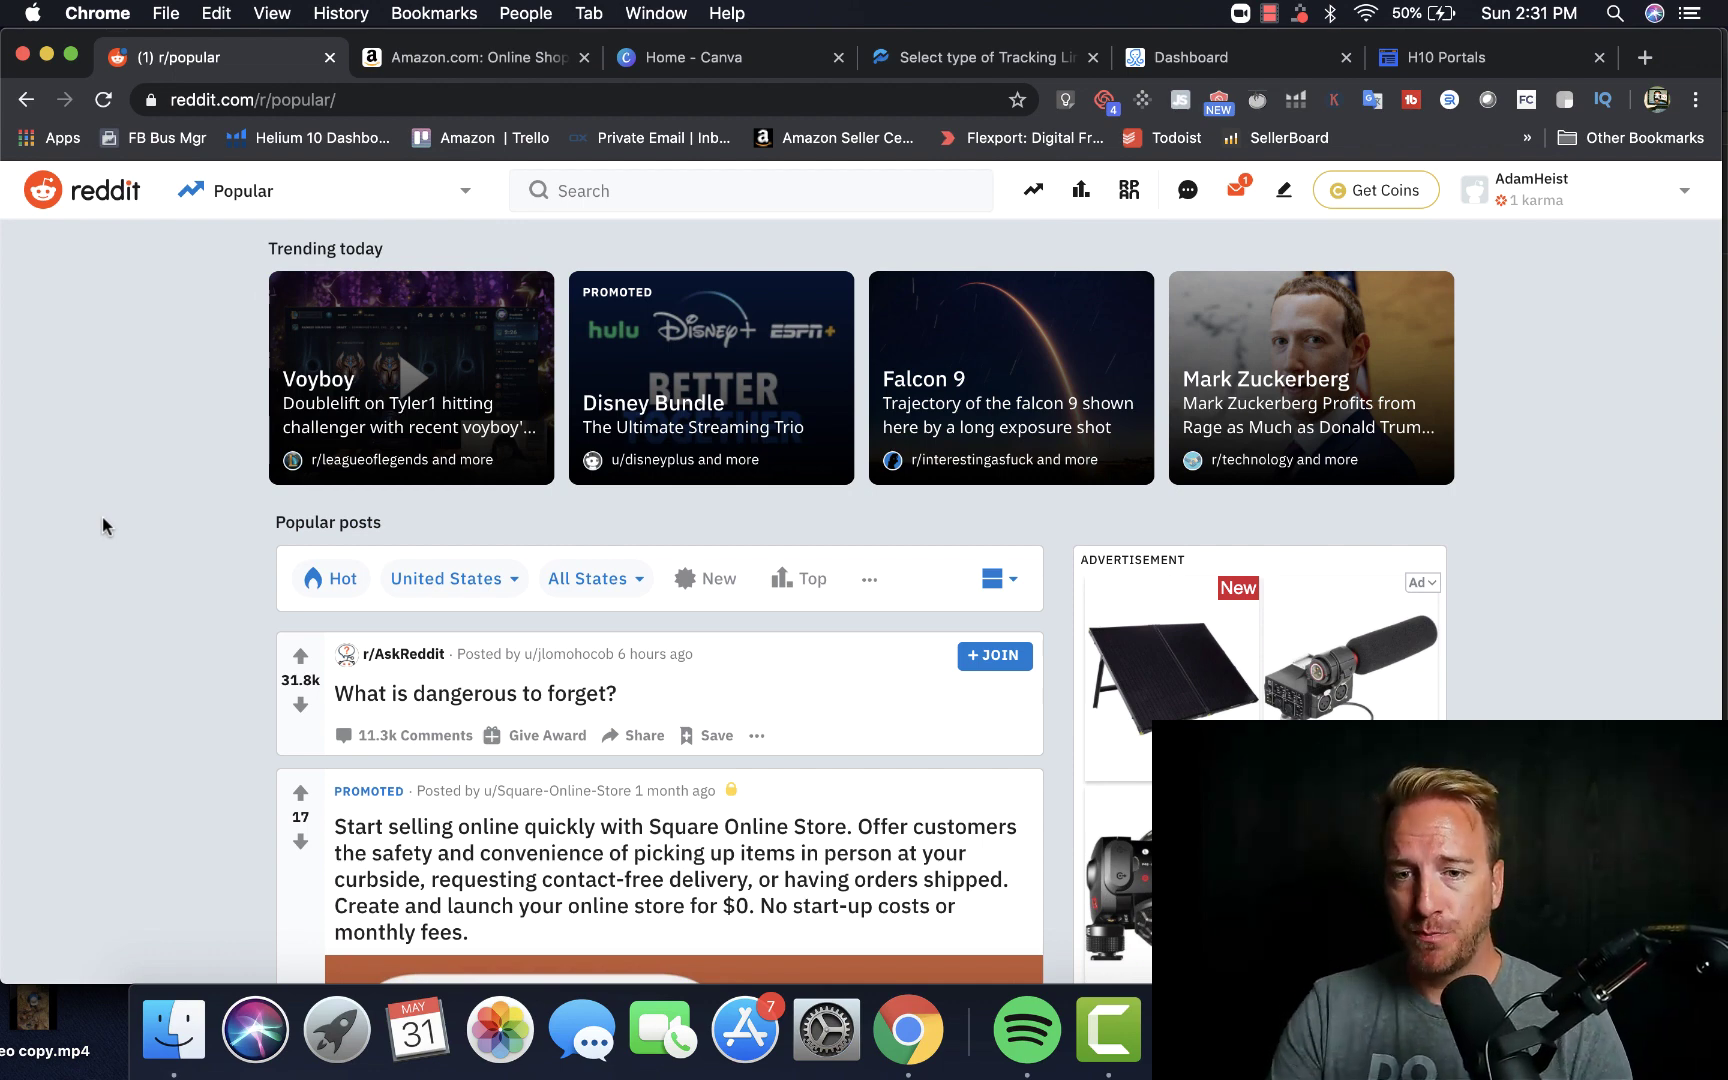
# Step: Search Reddit for 'gard' and open the r/gardening community
pyautogui.scroll(-5, 103, 517)
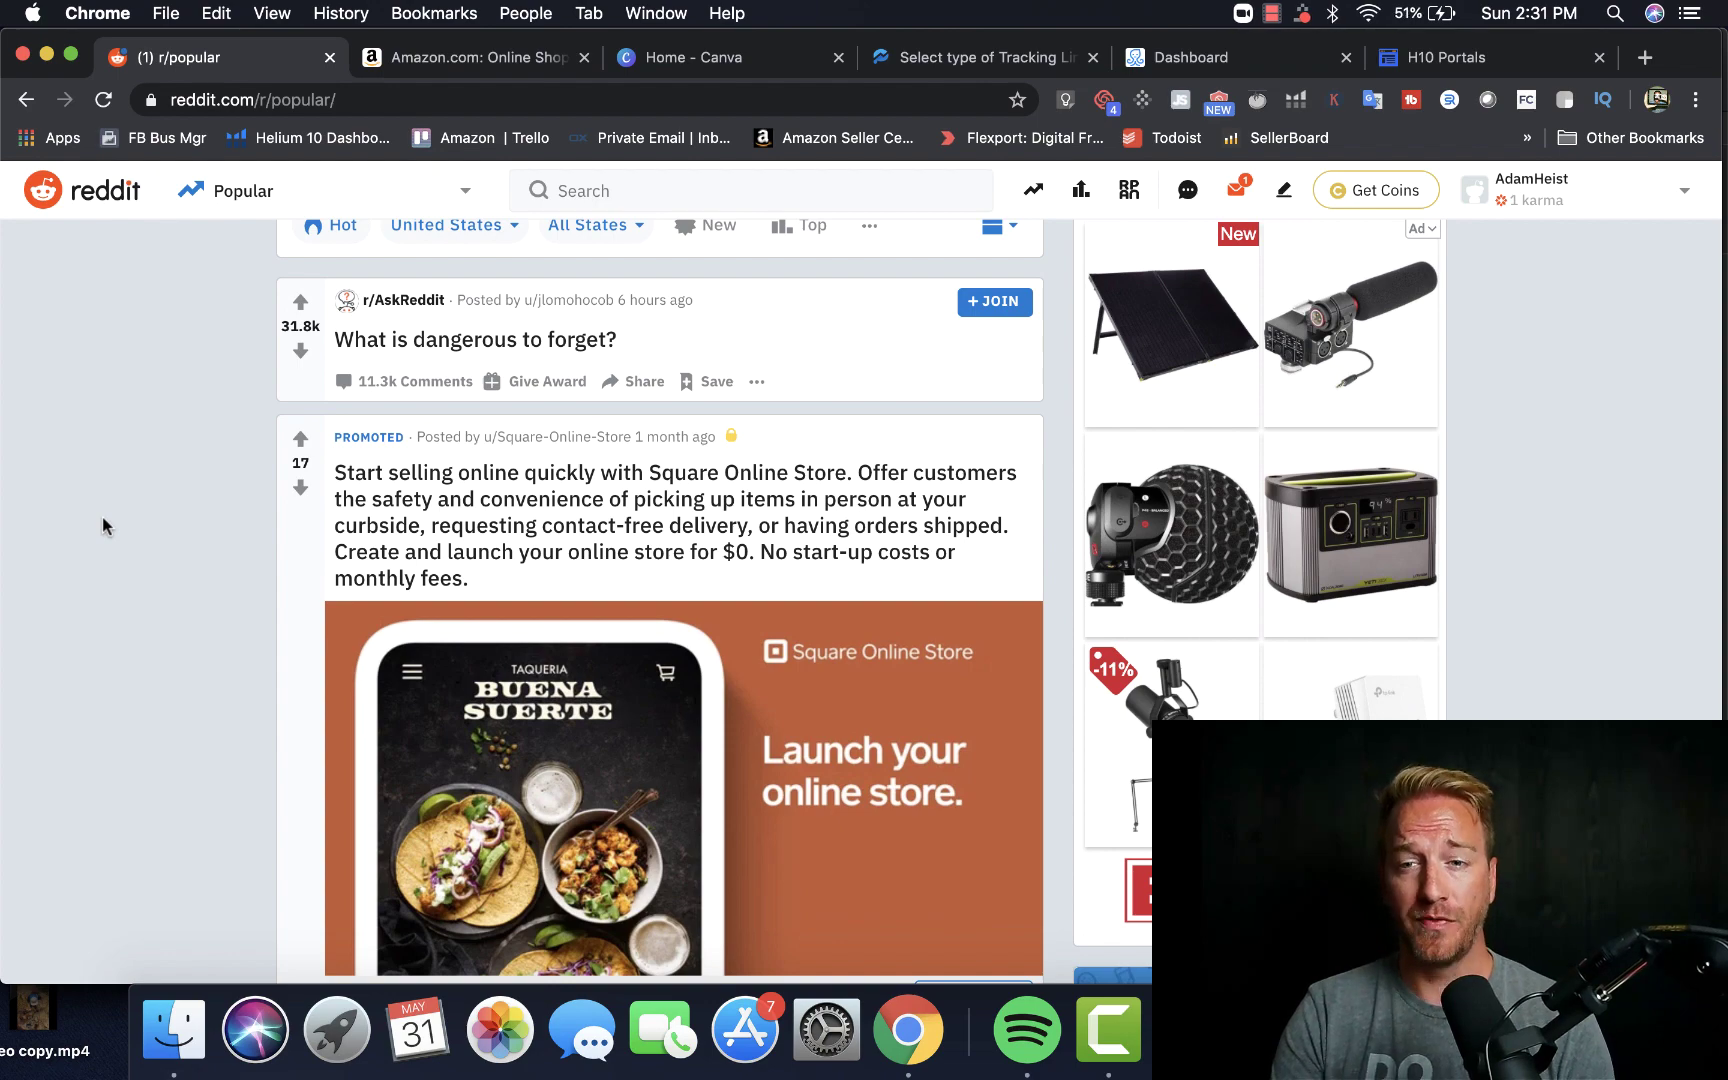
pyautogui.scroll(5, 103, 517)
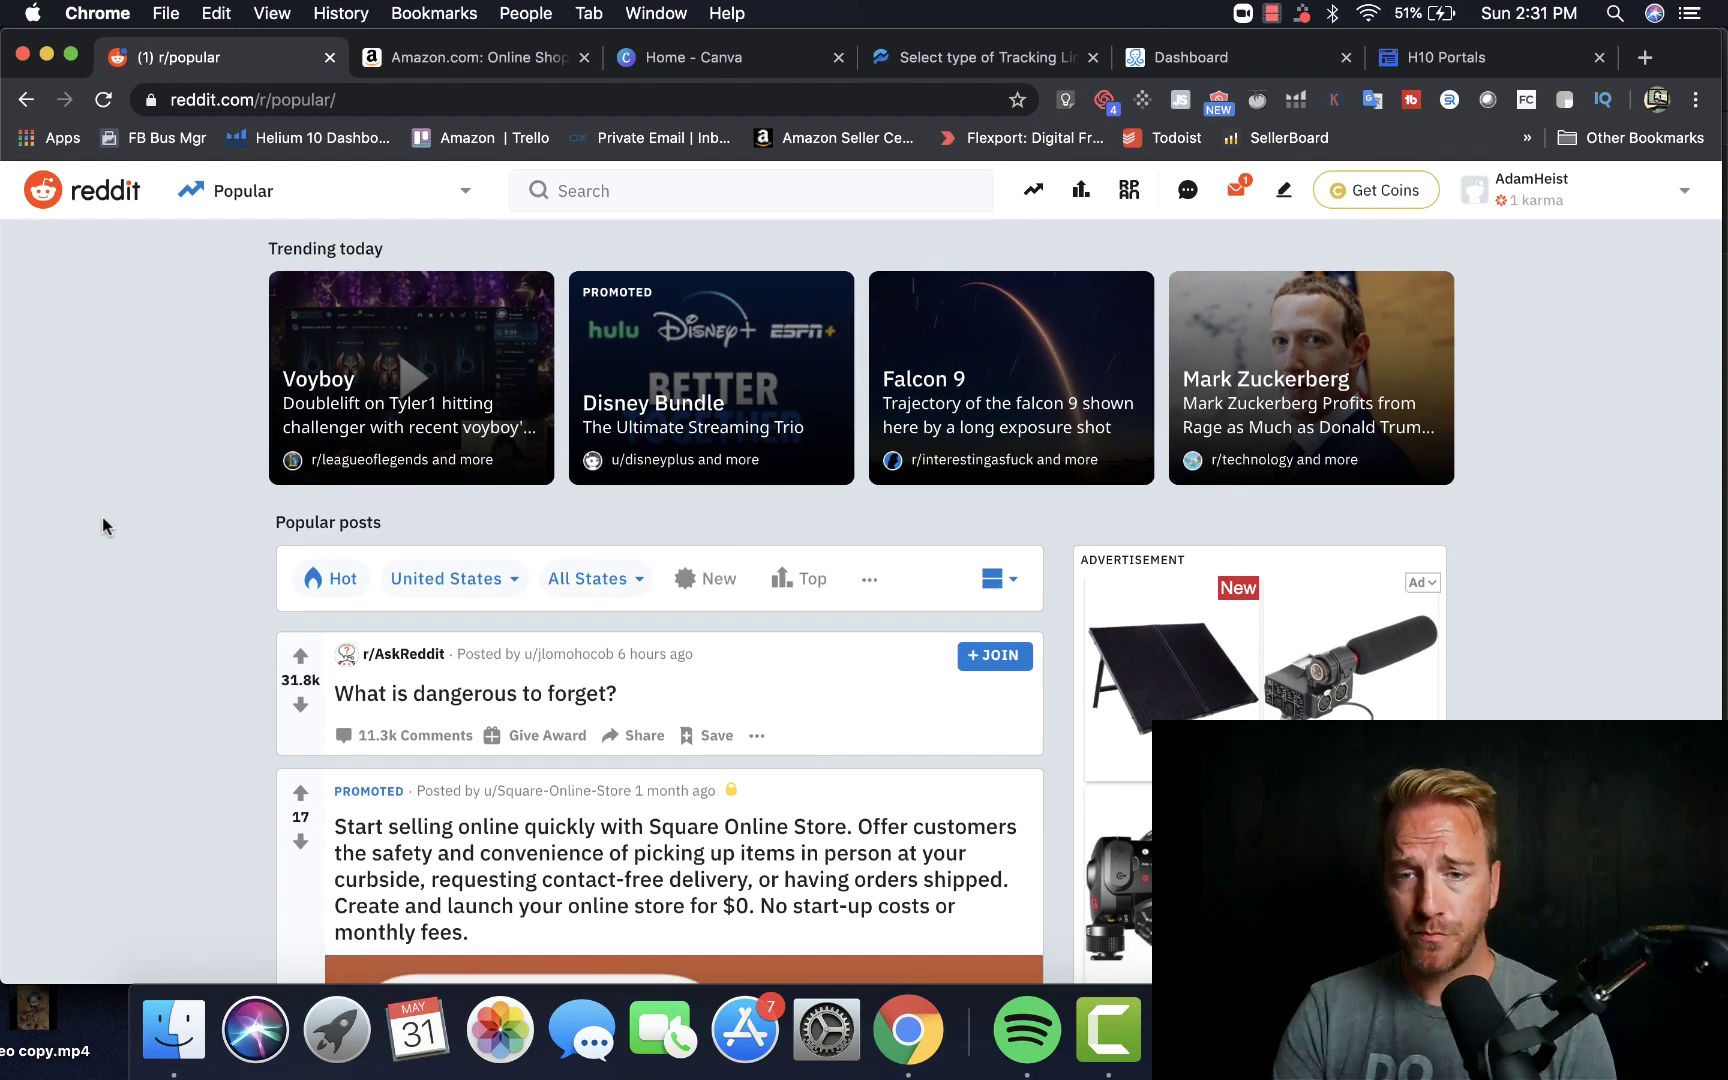
pyautogui.scroll(-3, 103, 517)
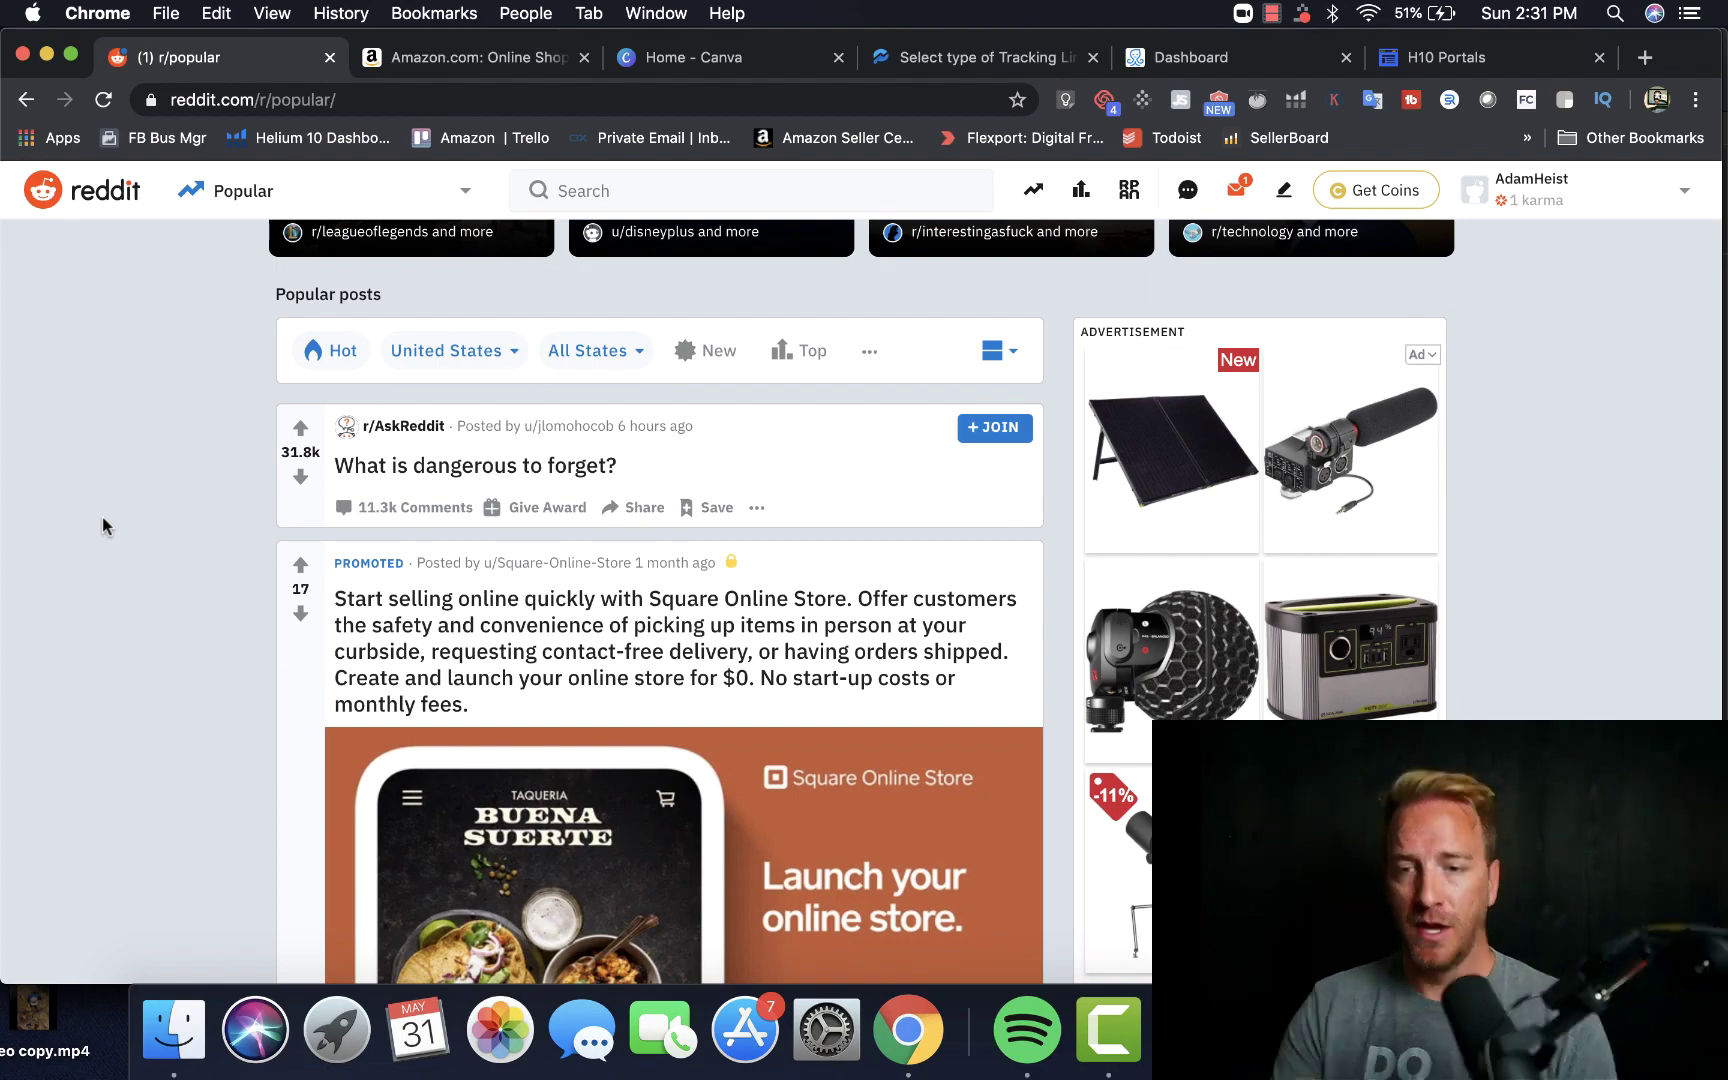
pyautogui.scroll(-6, 103, 517)
pyautogui.scroll(-7, 103, 517)
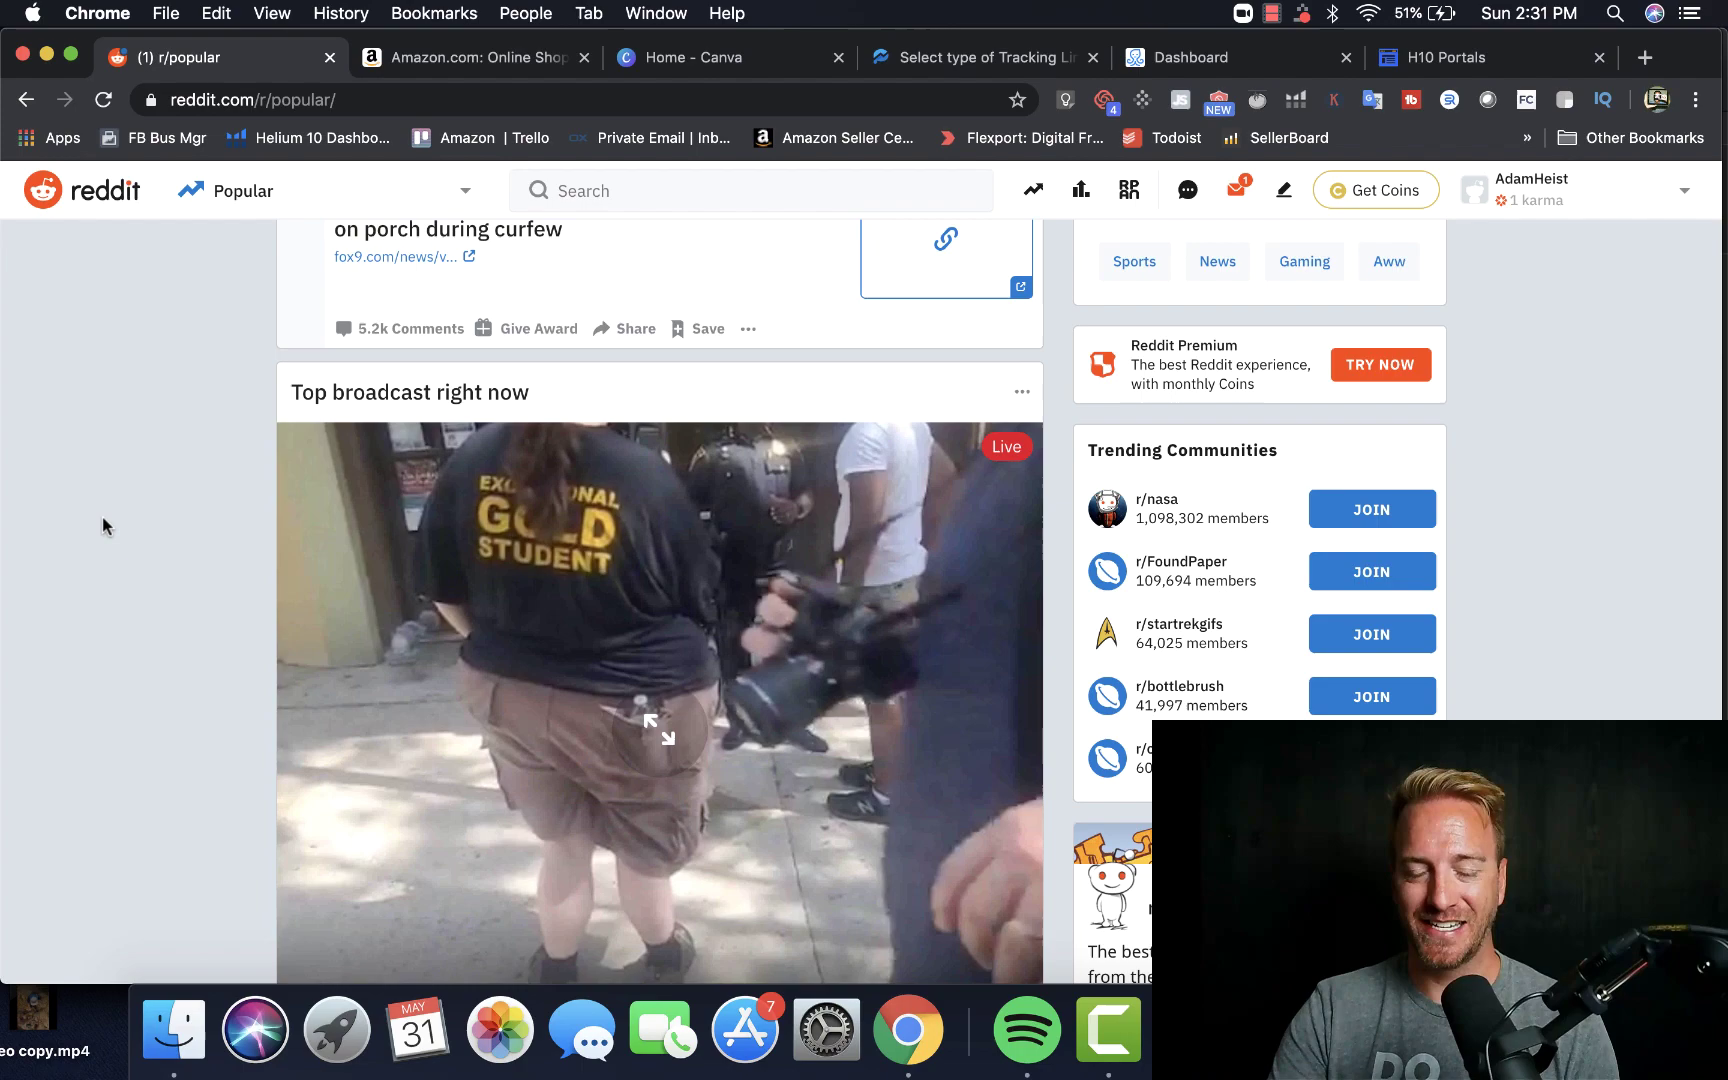
pyautogui.scroll(-10, 103, 517)
pyautogui.scroll(8, 103, 517)
pyautogui.scroll(14, 103, 517)
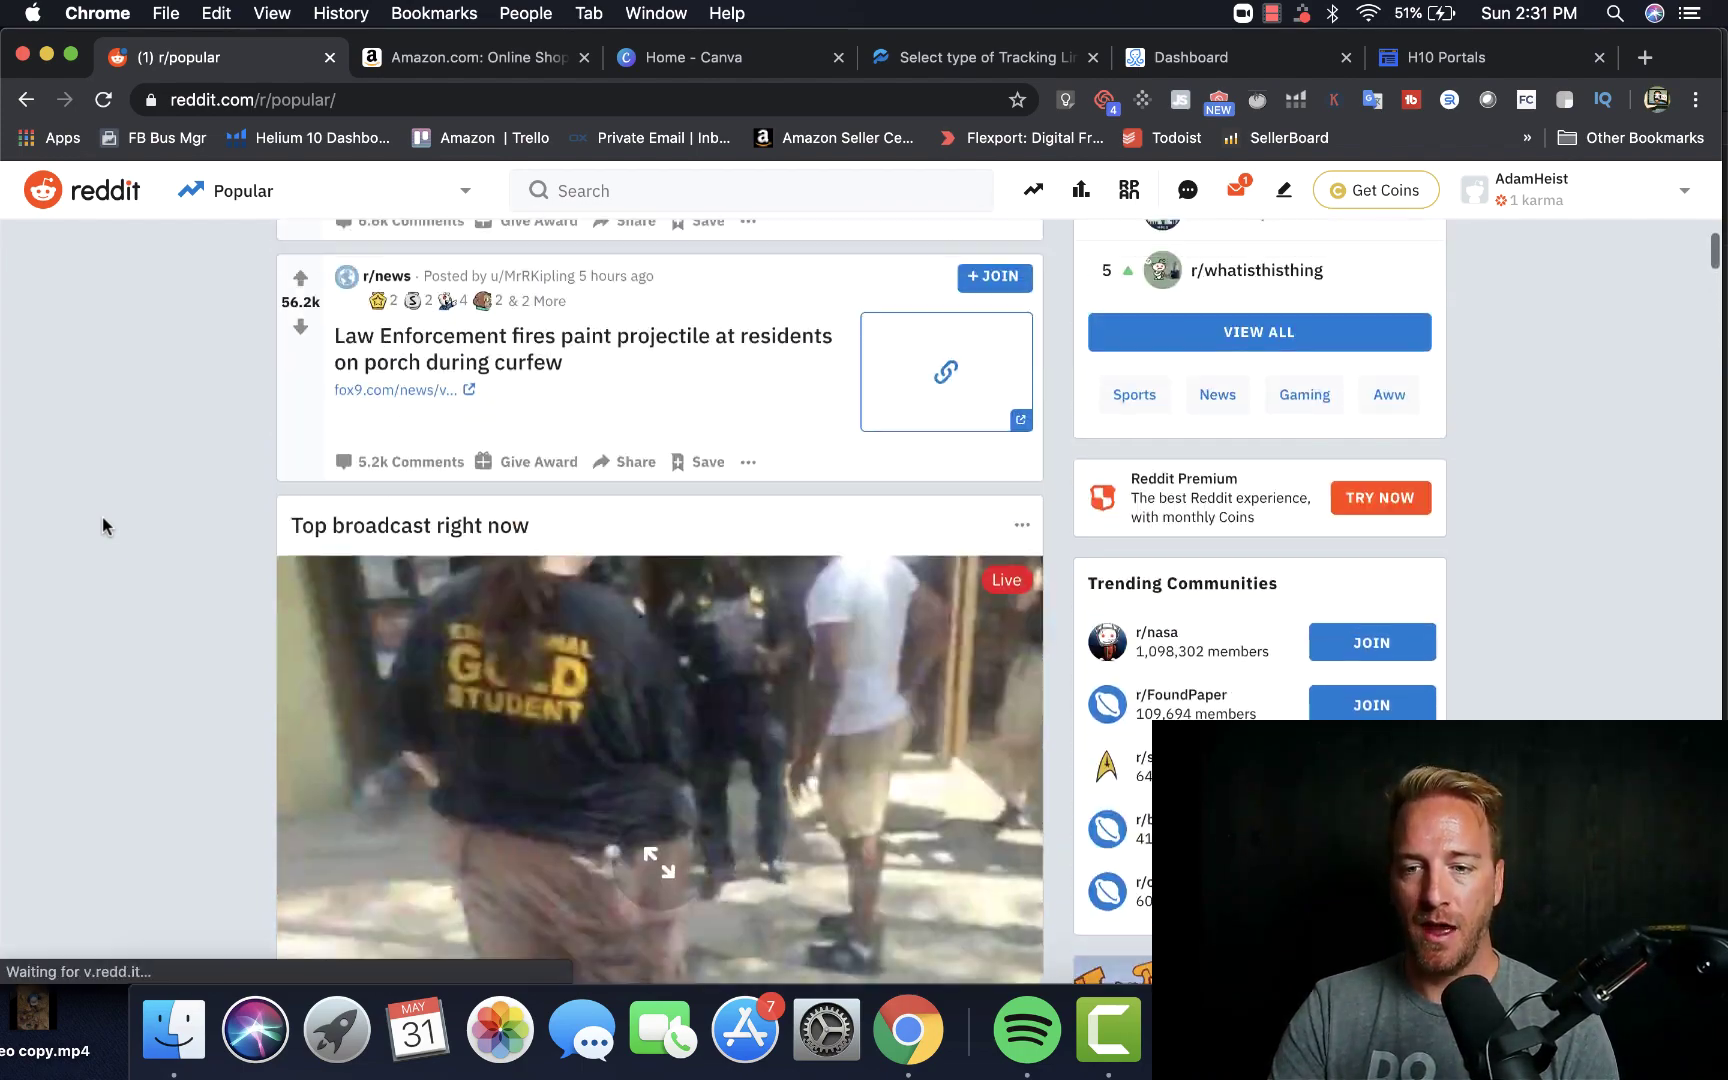
pyautogui.scroll(4, 103, 517)
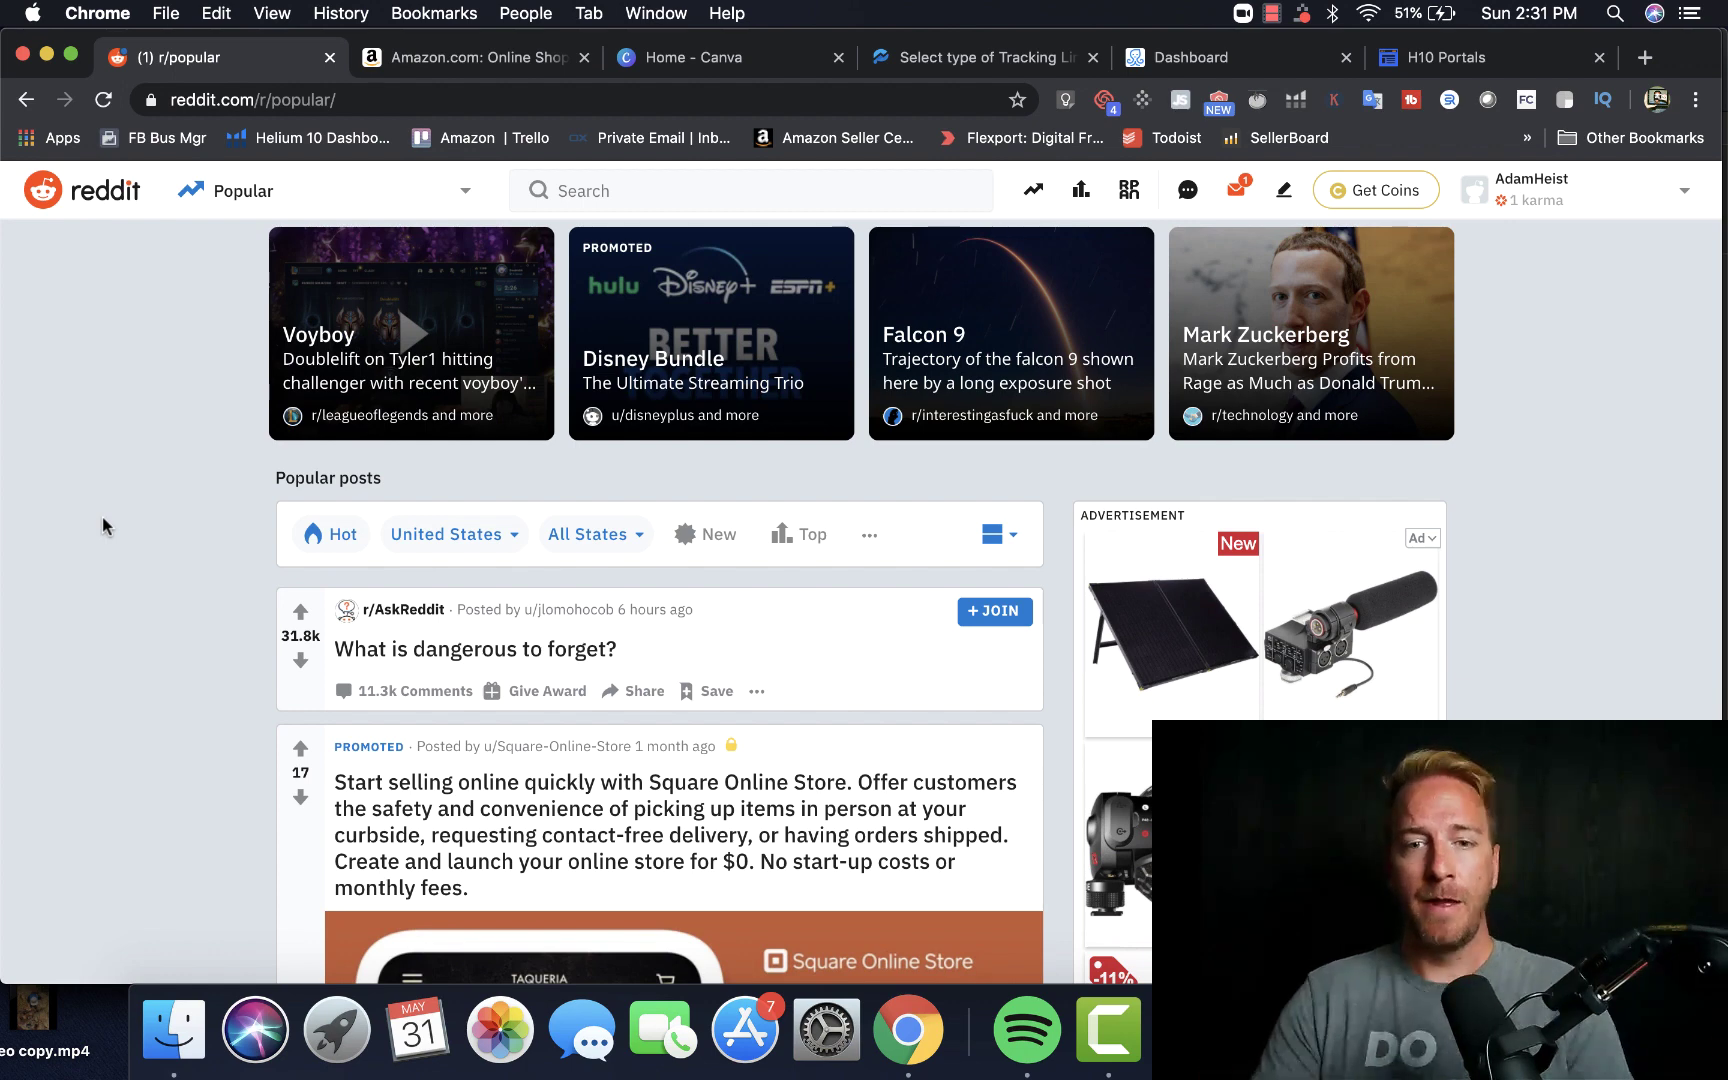
pyautogui.click(634, 191)
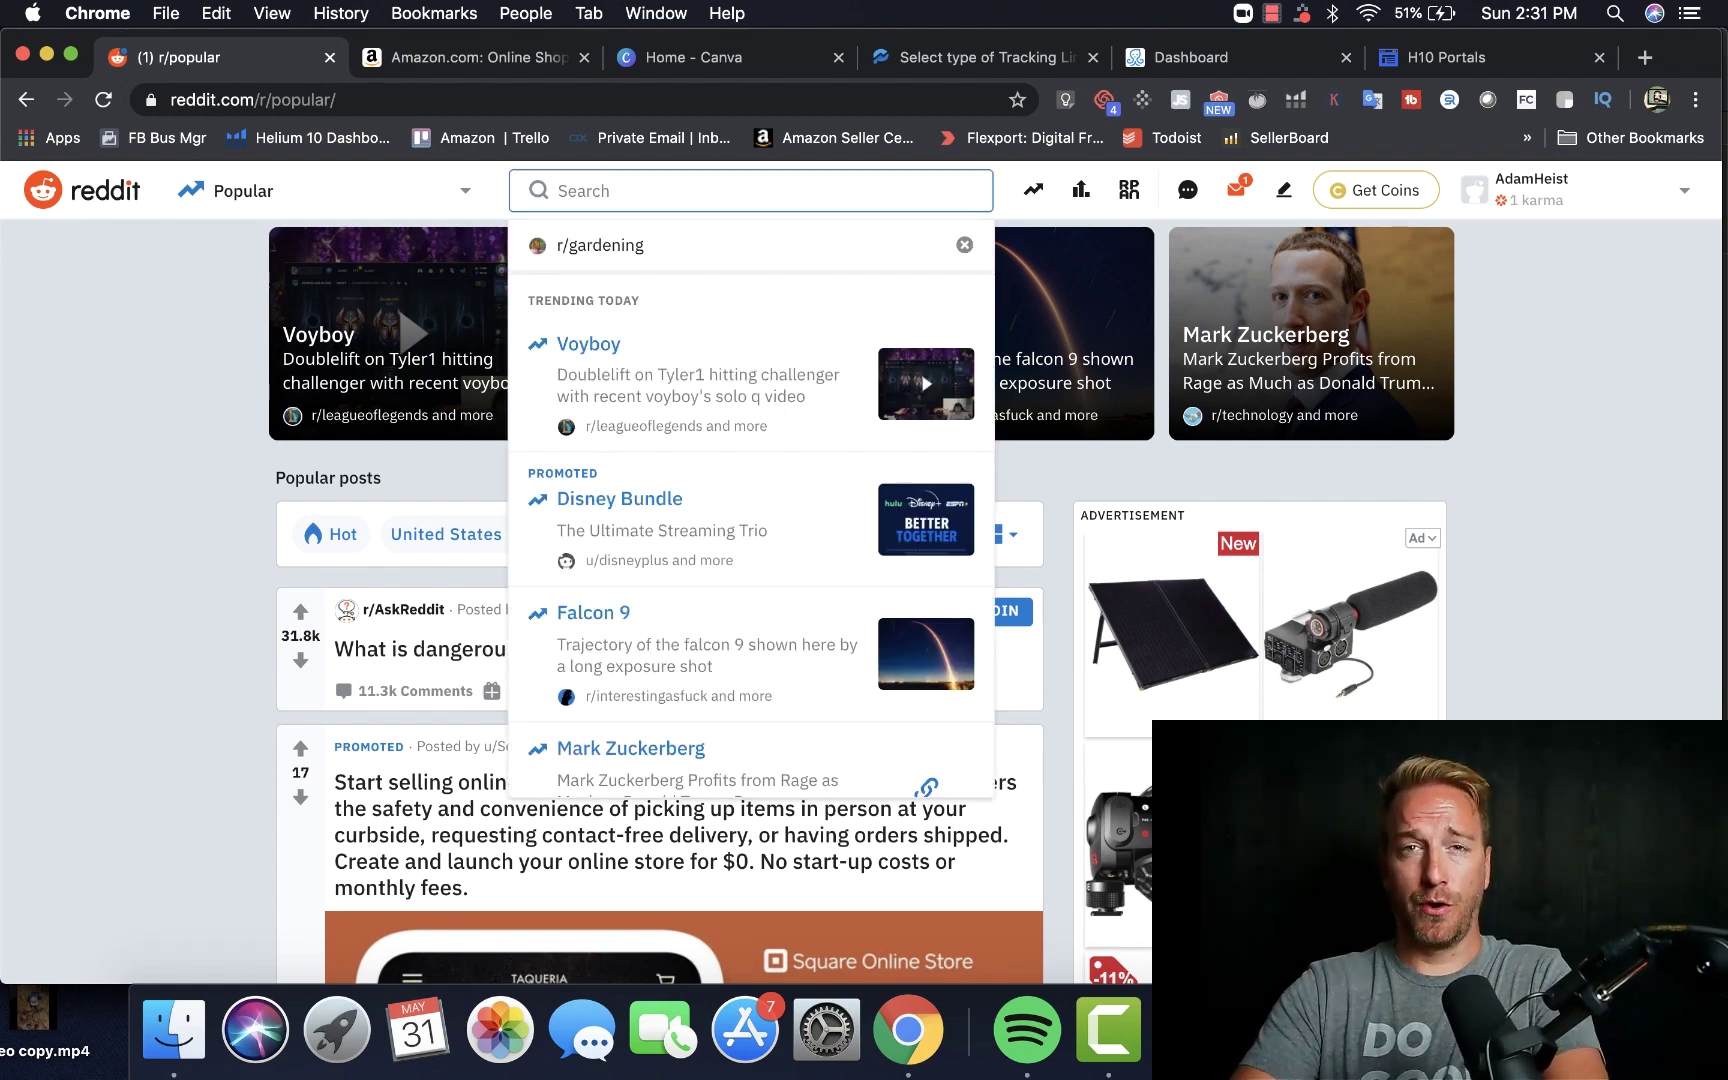
pyautogui.write('gard')
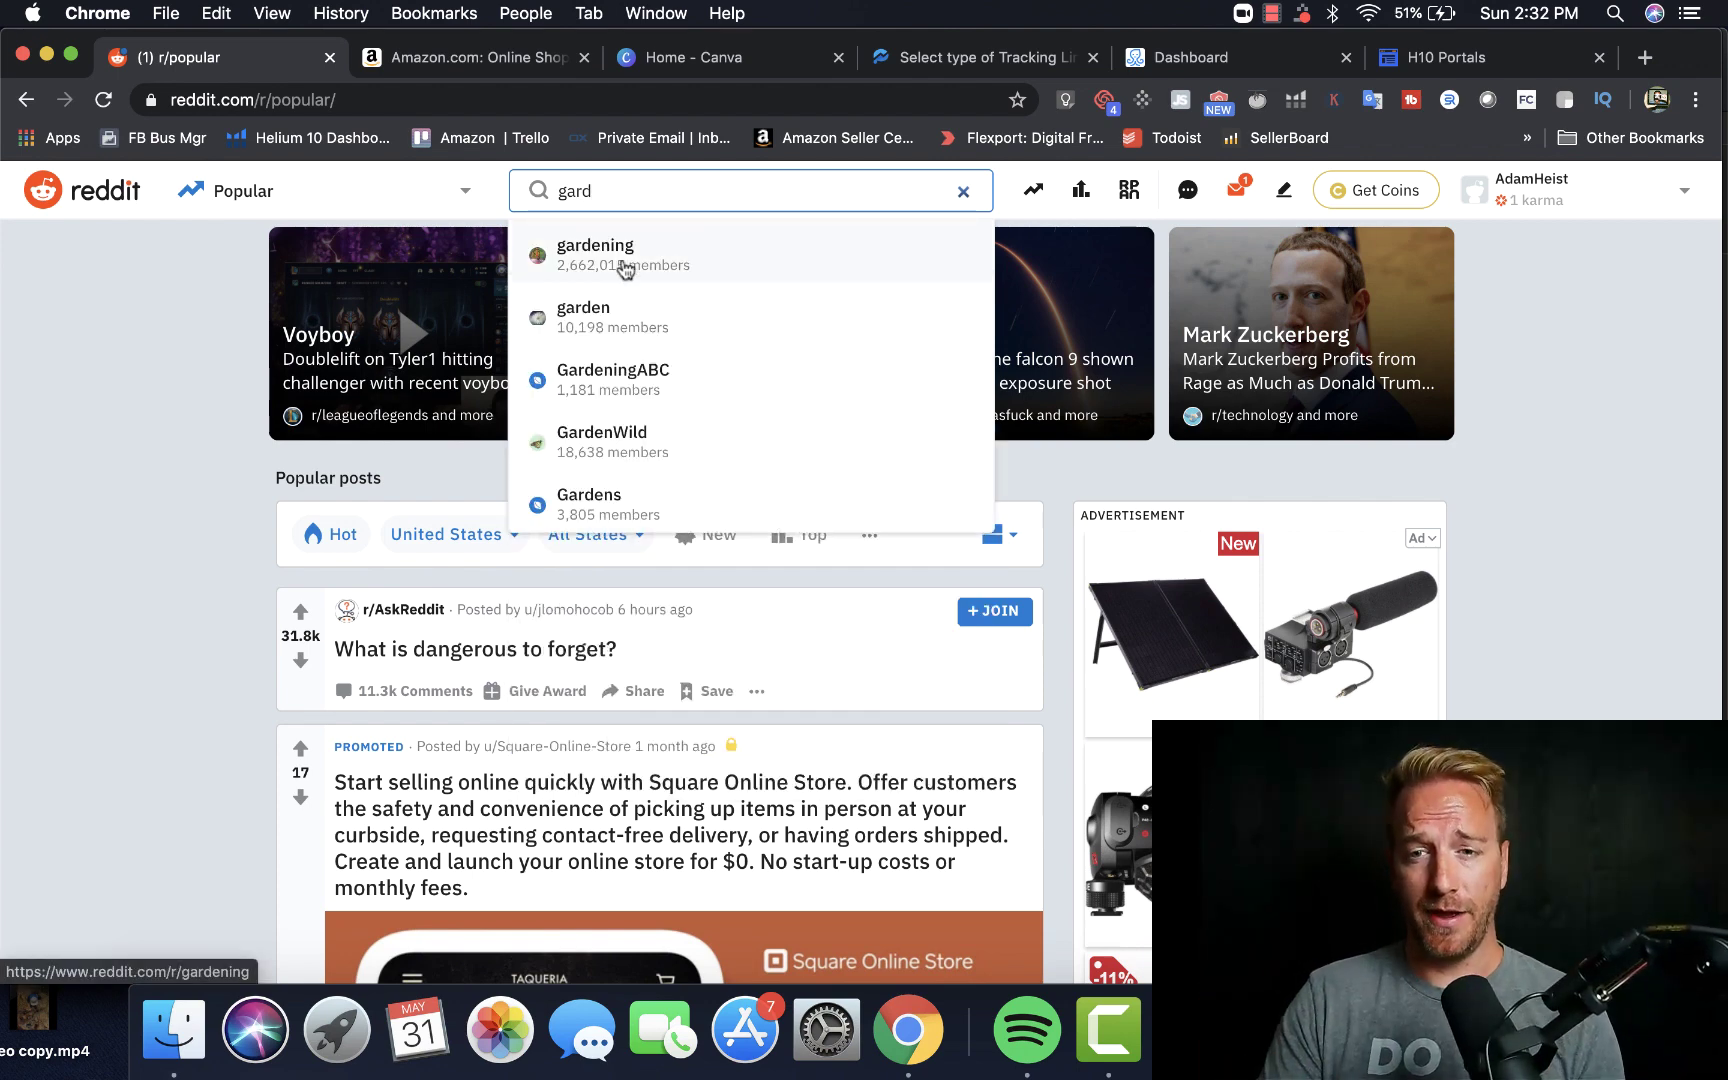
pyautogui.click(688, 263)
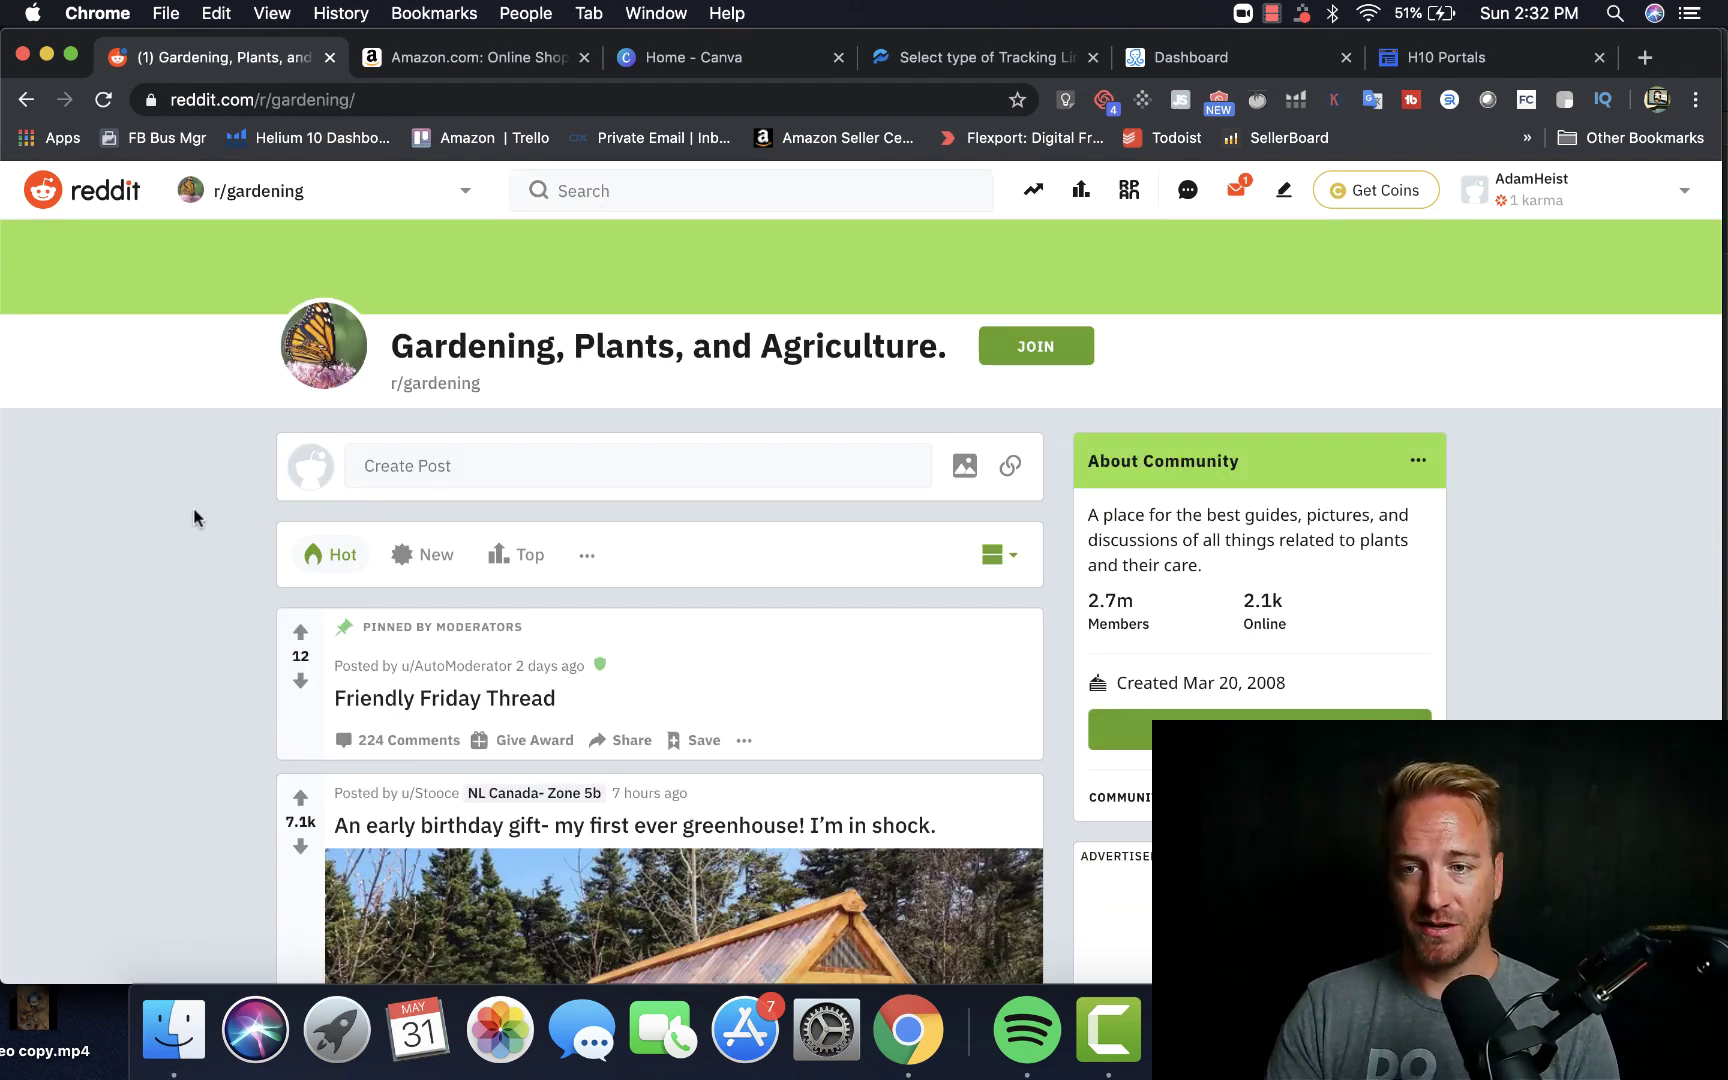
# Step: Scroll the r/gardening feed down to the promoted Square Online Store post
pyautogui.scroll(-3, 193, 508)
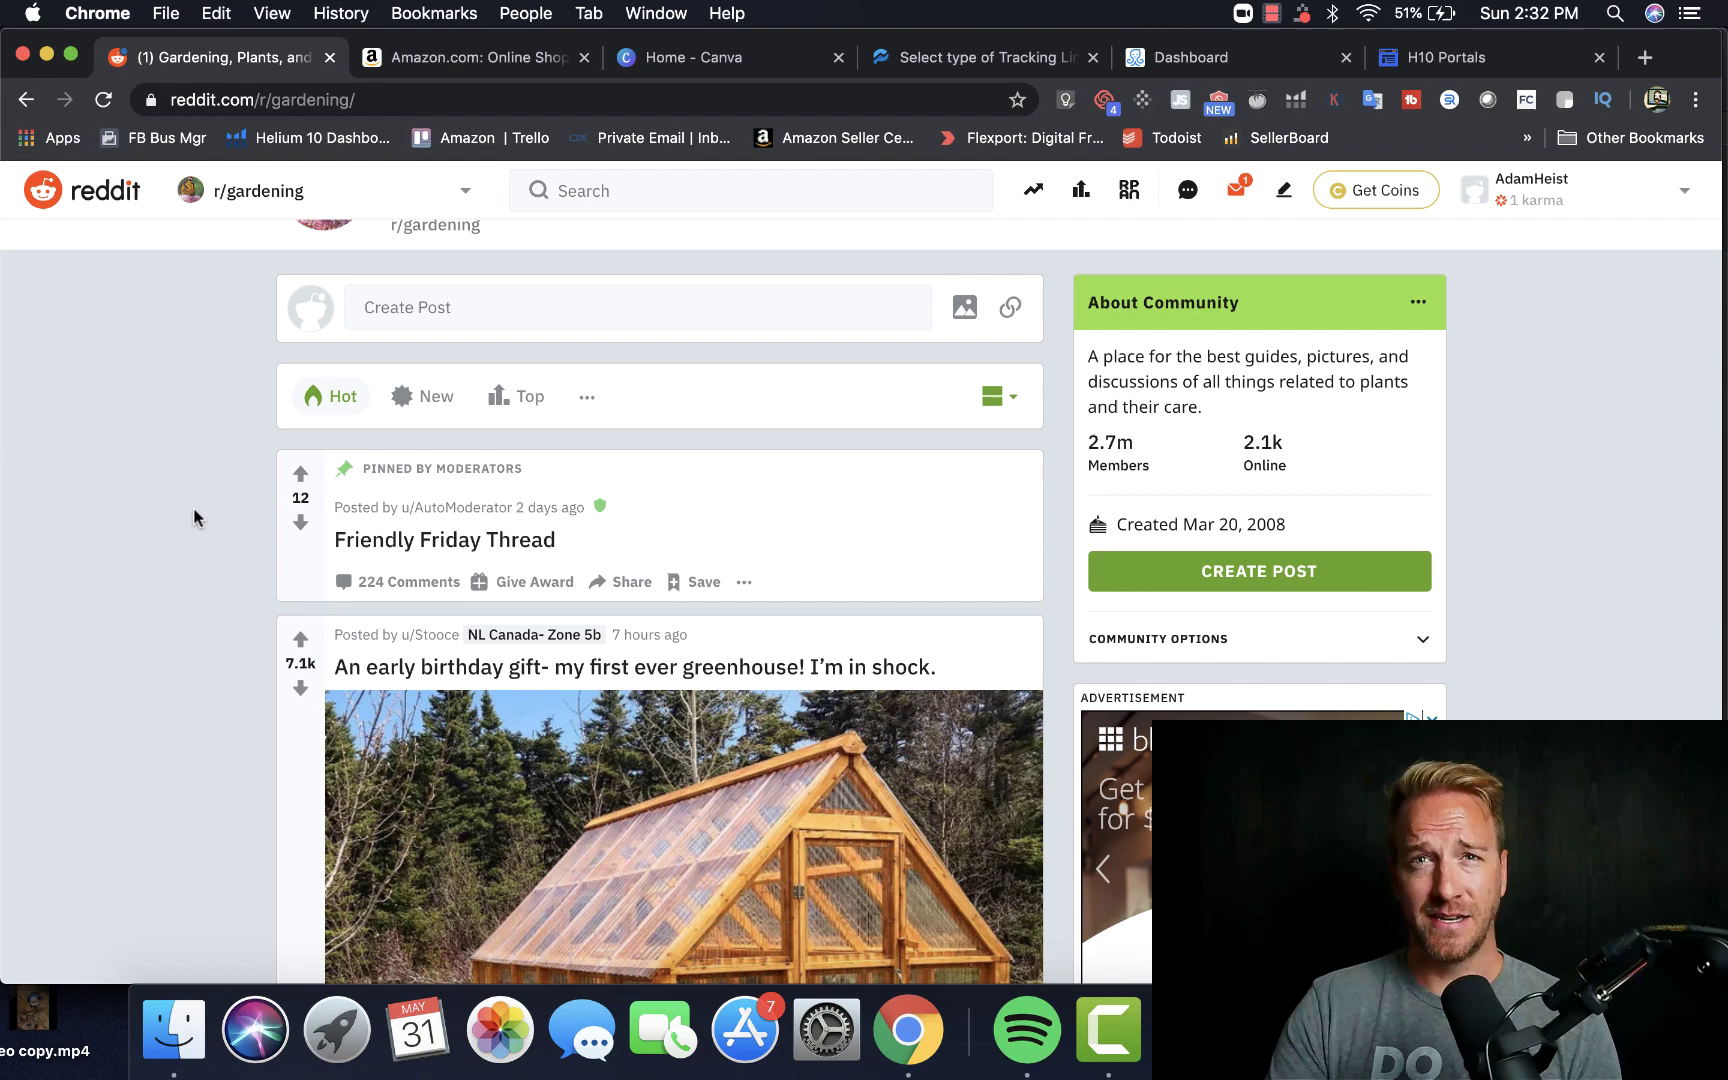
pyautogui.scroll(-2, 193, 508)
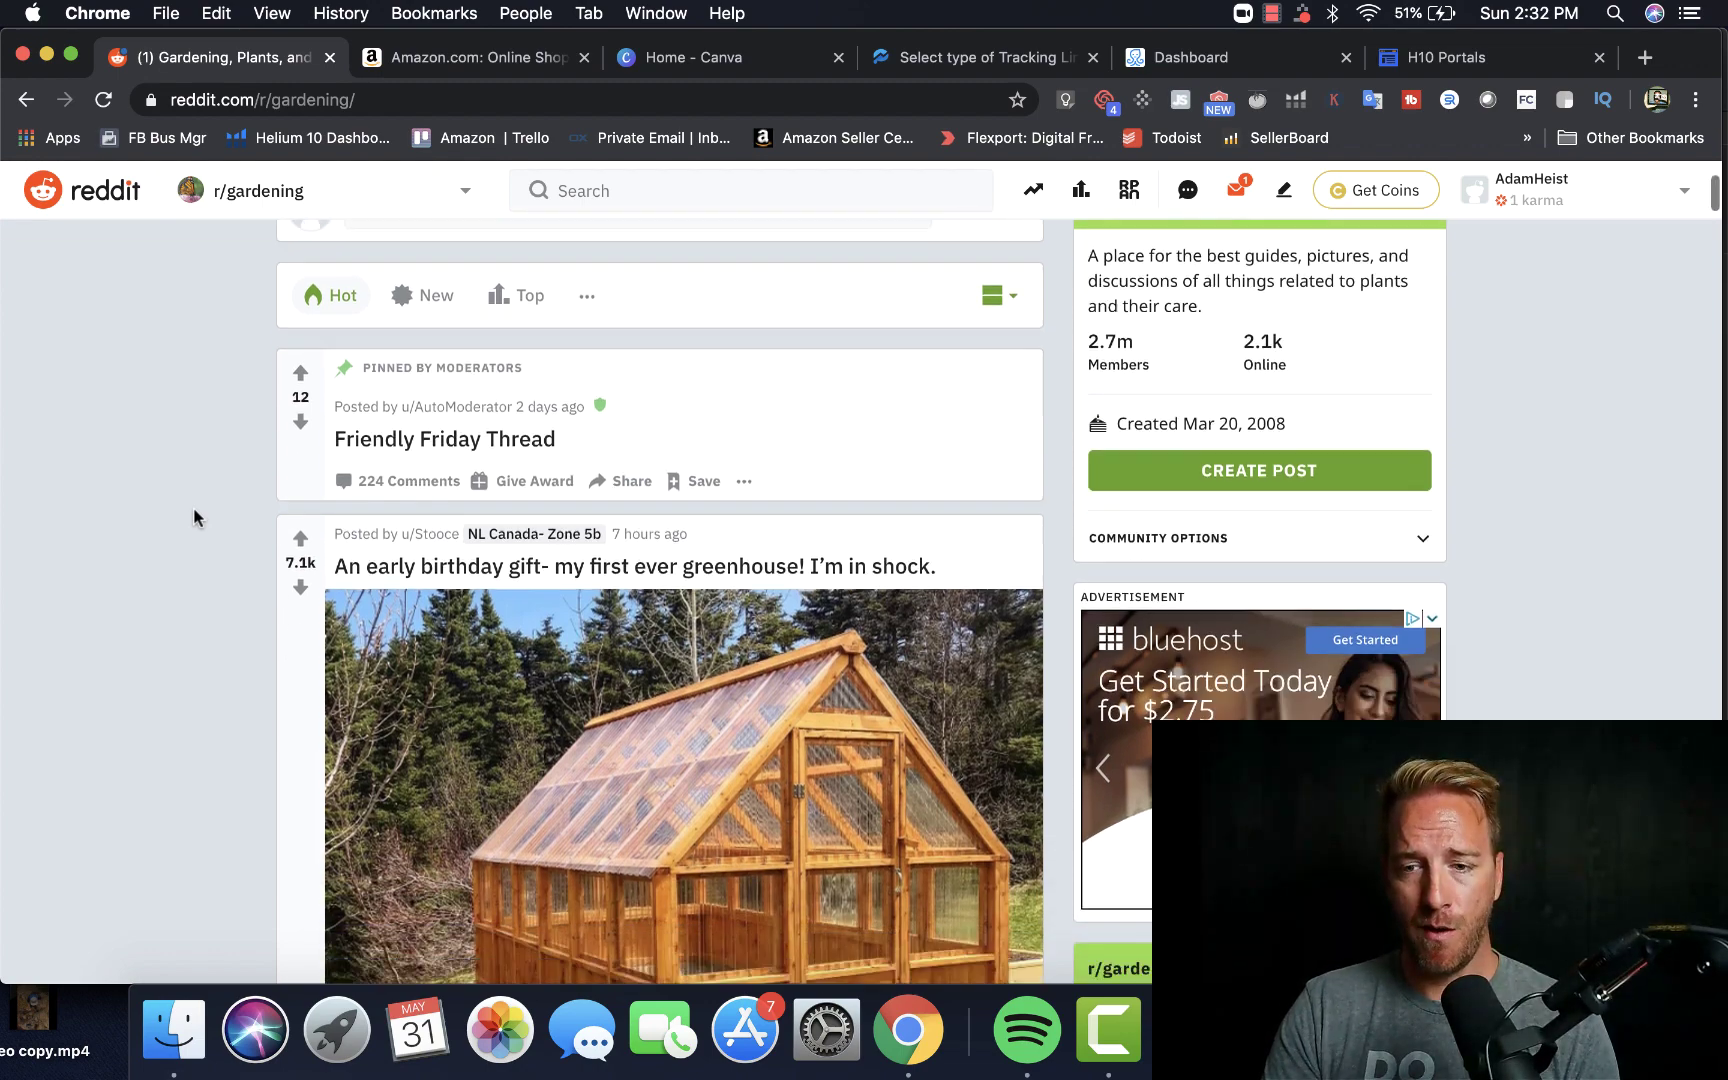
pyautogui.scroll(-3, 193, 508)
pyautogui.scroll(3, 193, 508)
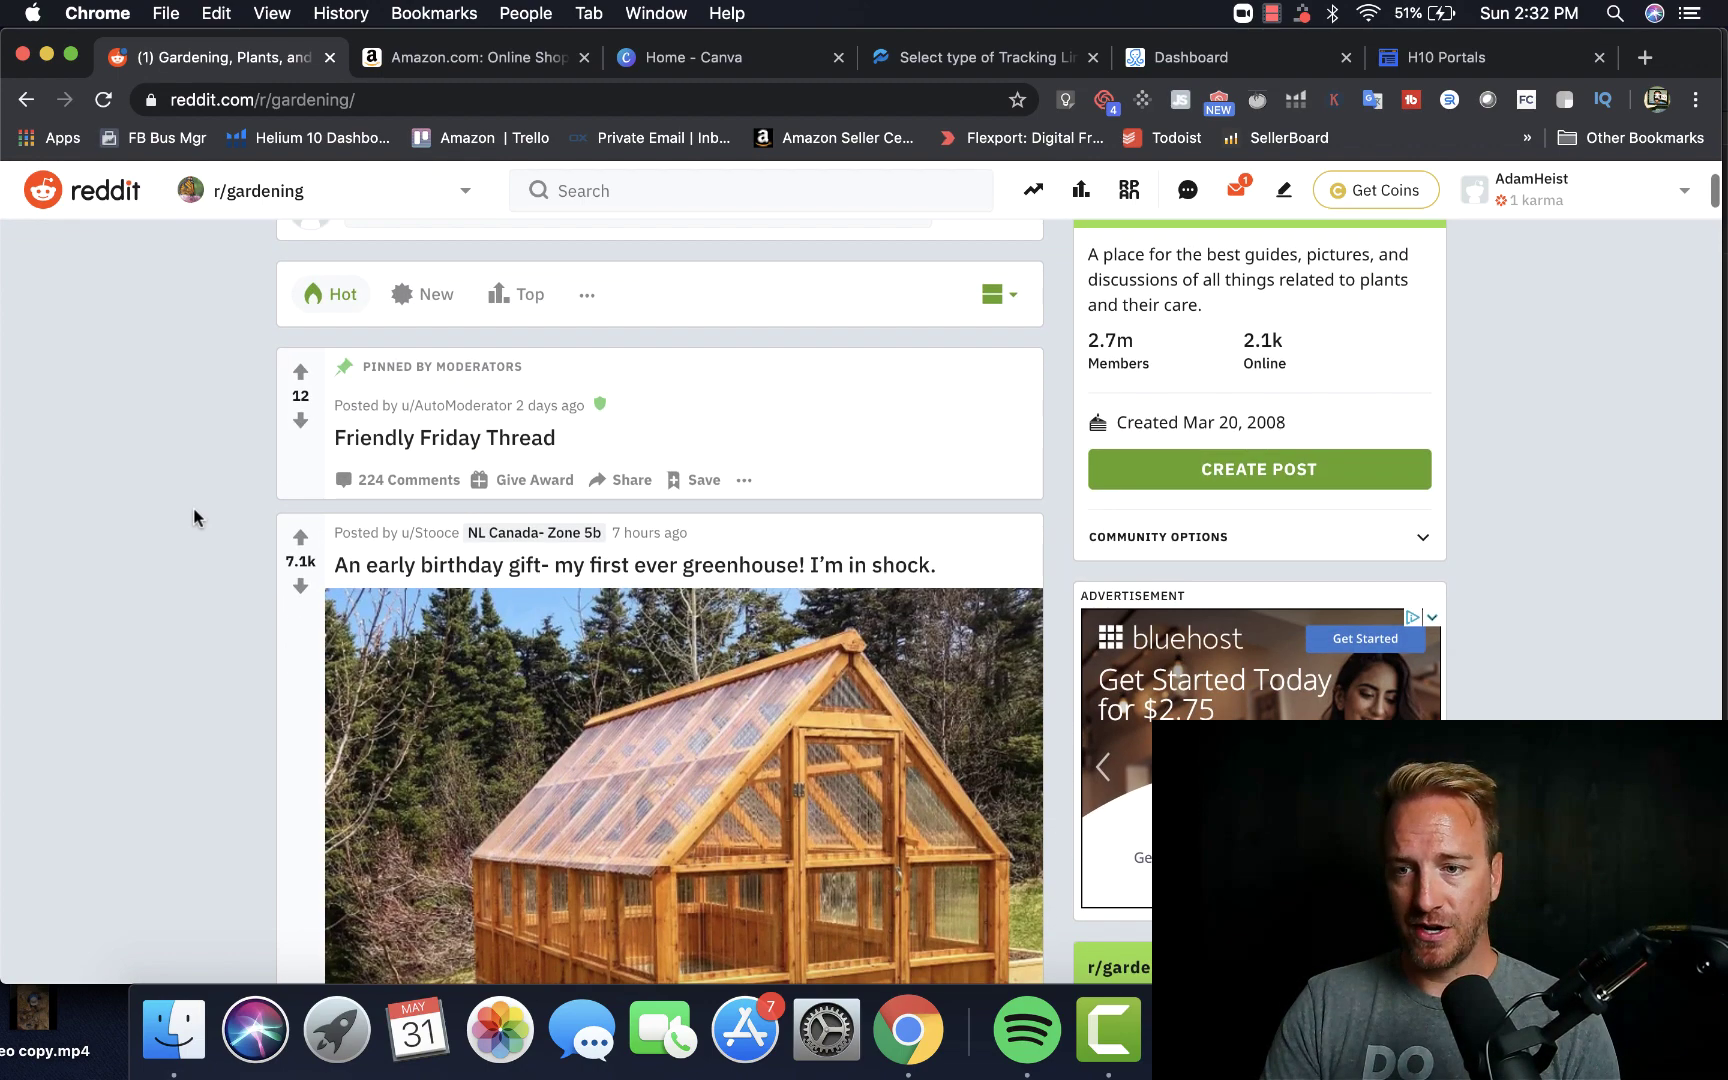
pyautogui.scroll(3, 193, 508)
pyautogui.moveTo(1188, 493)
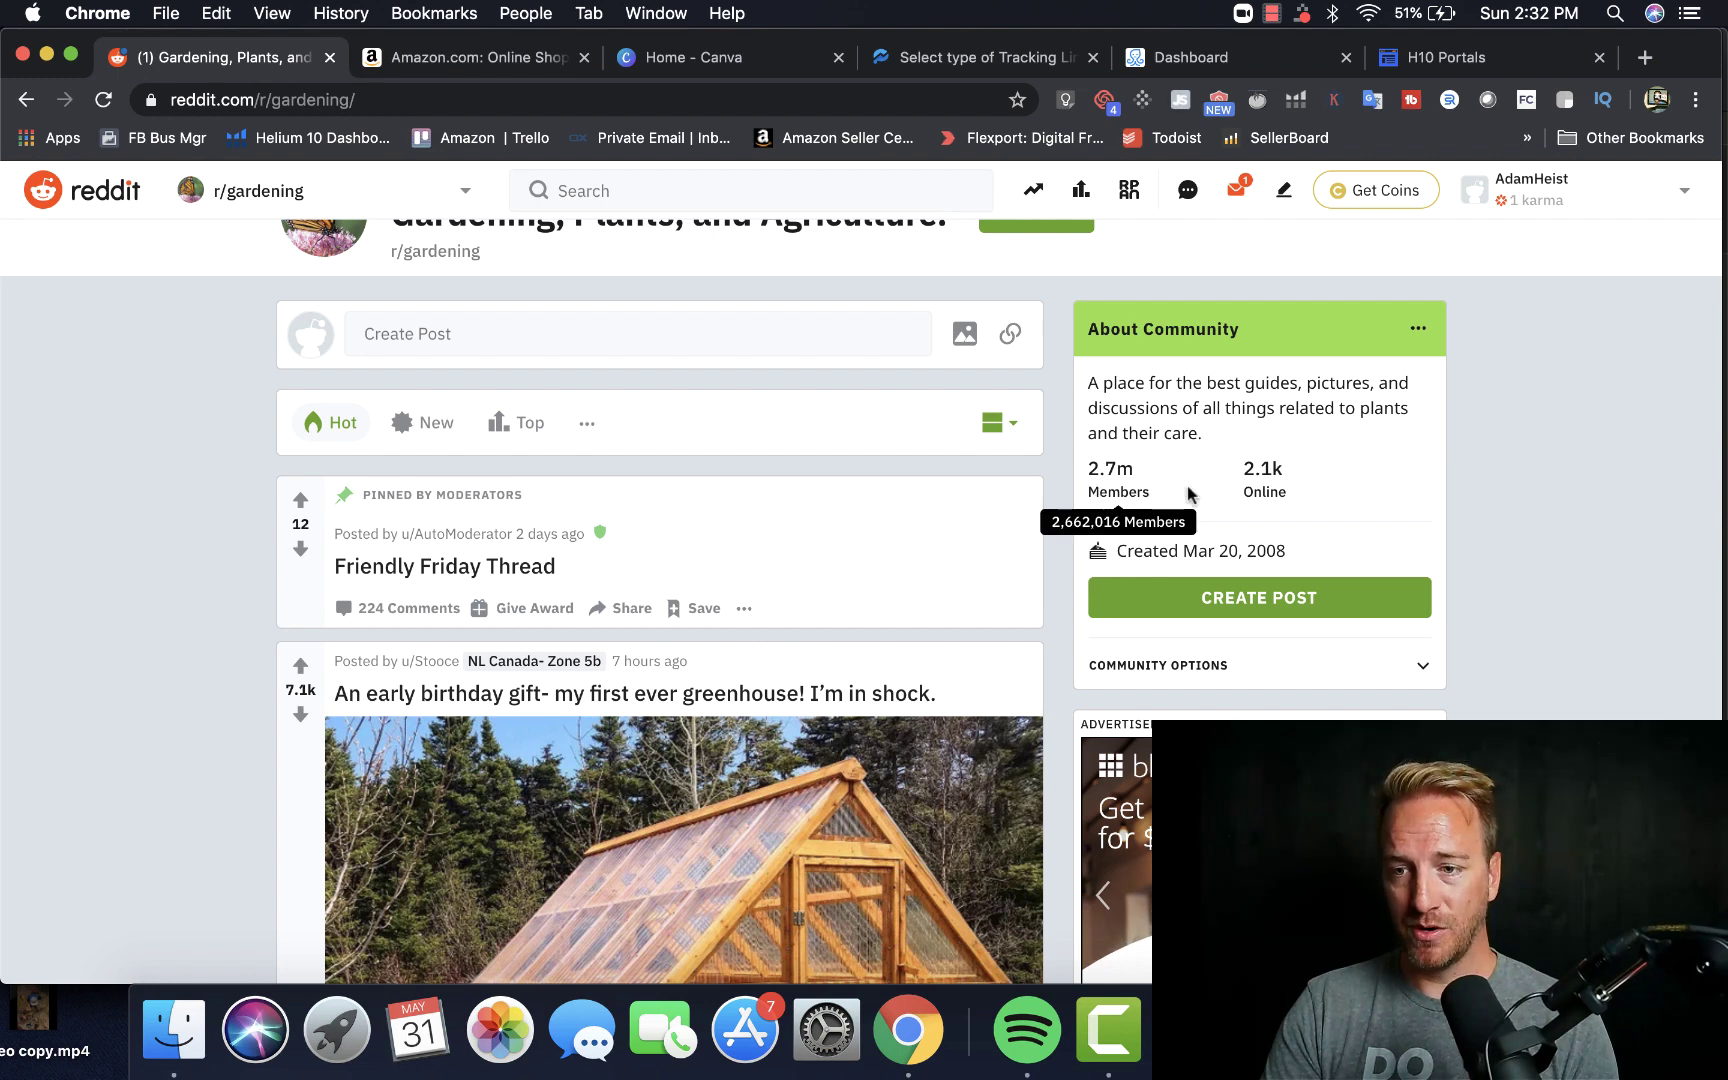
pyautogui.moveTo(1240, 487)
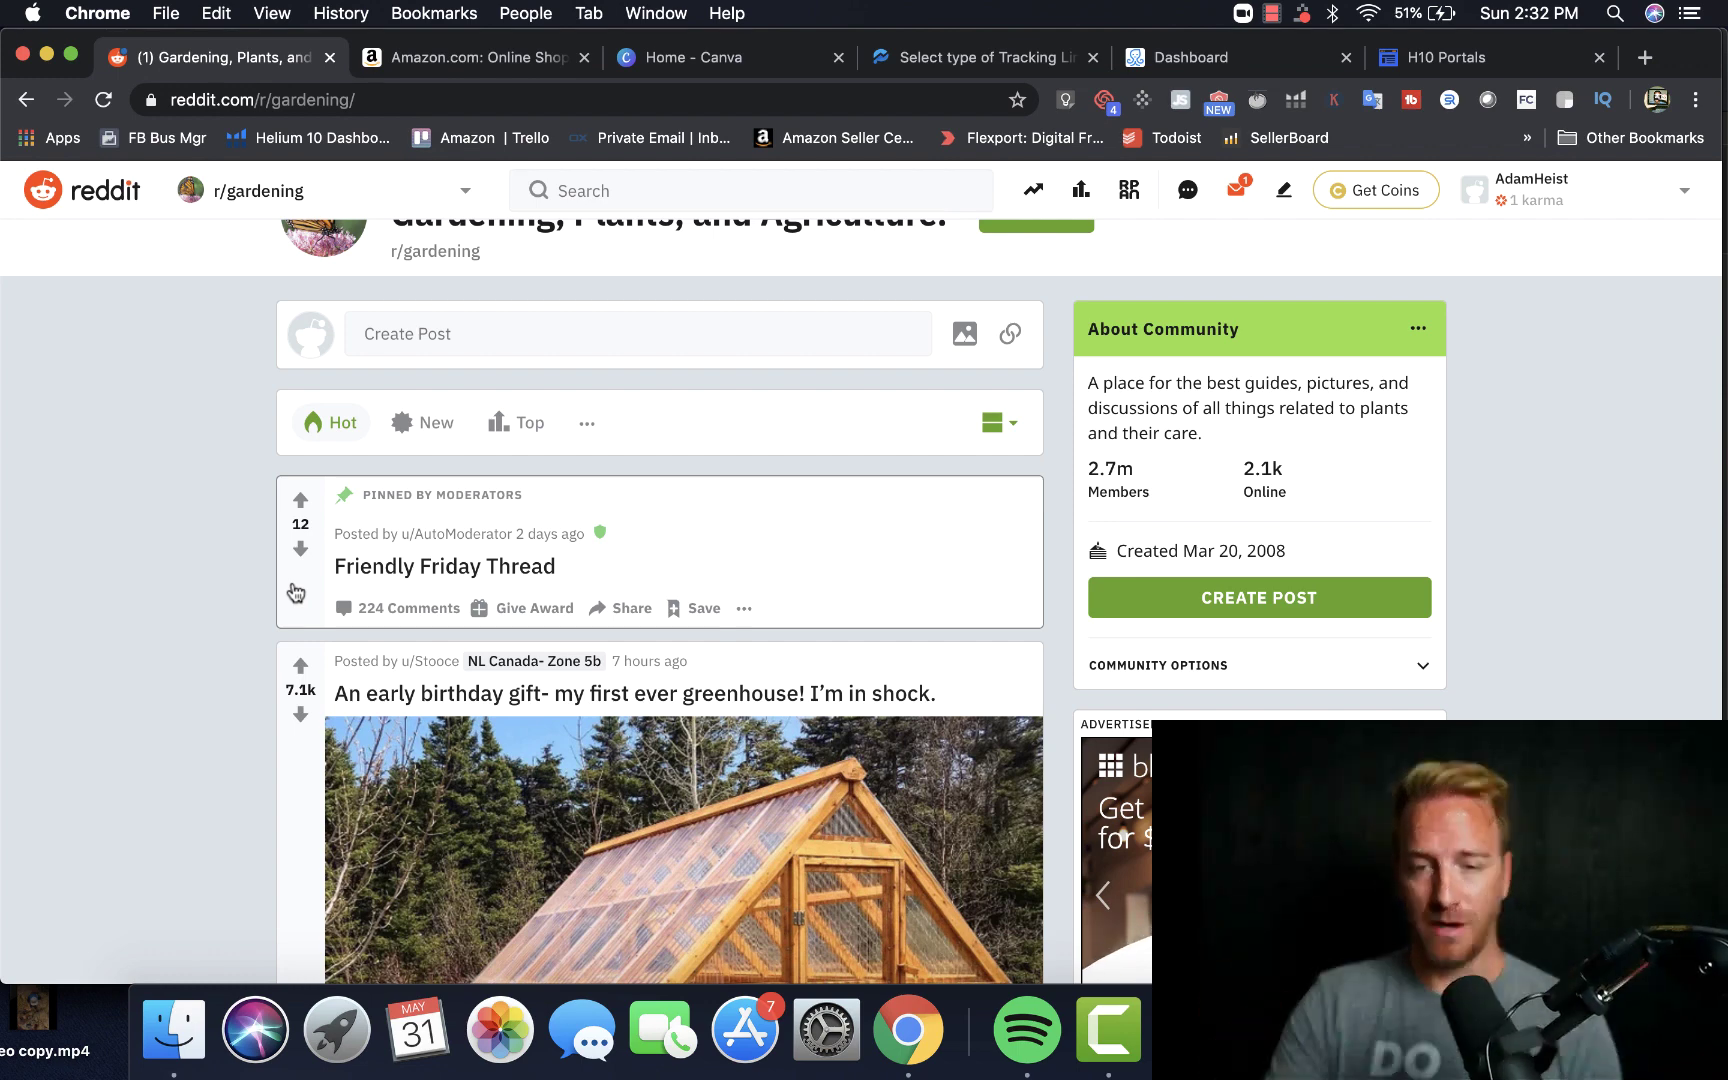
pyautogui.scroll(-5, 92, 648)
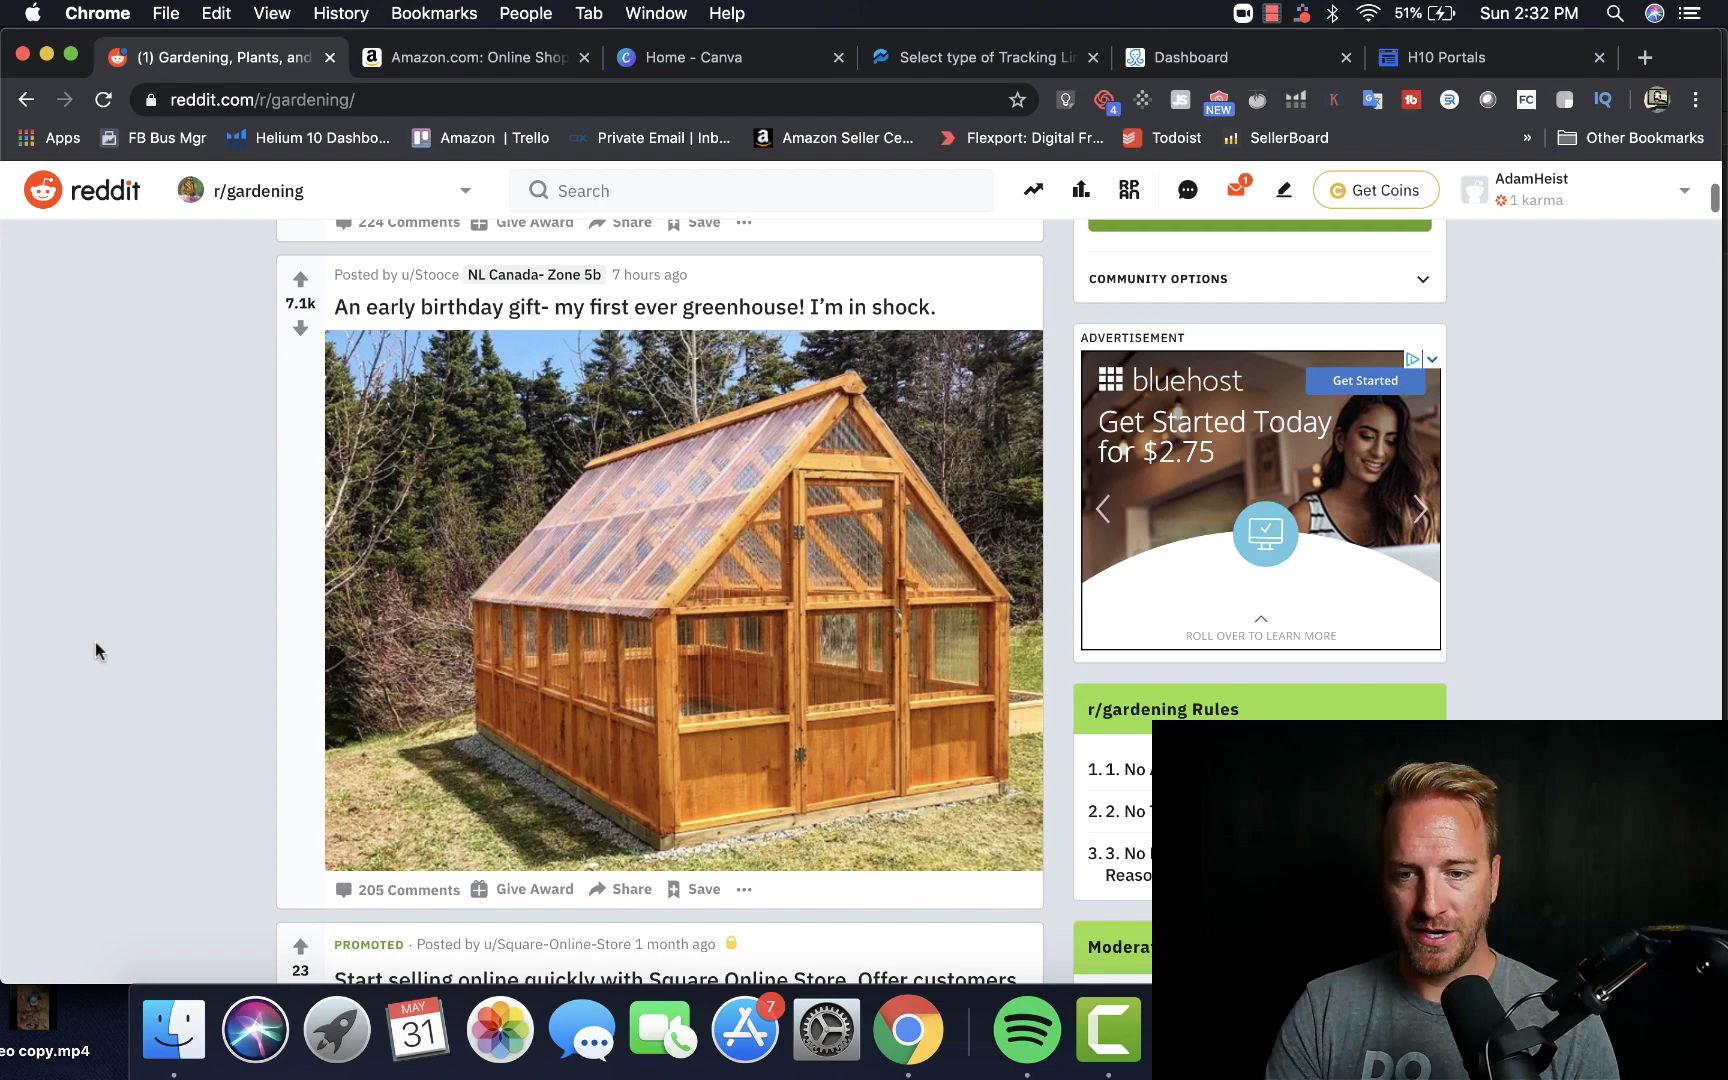
pyautogui.scroll(-5, 147, 628)
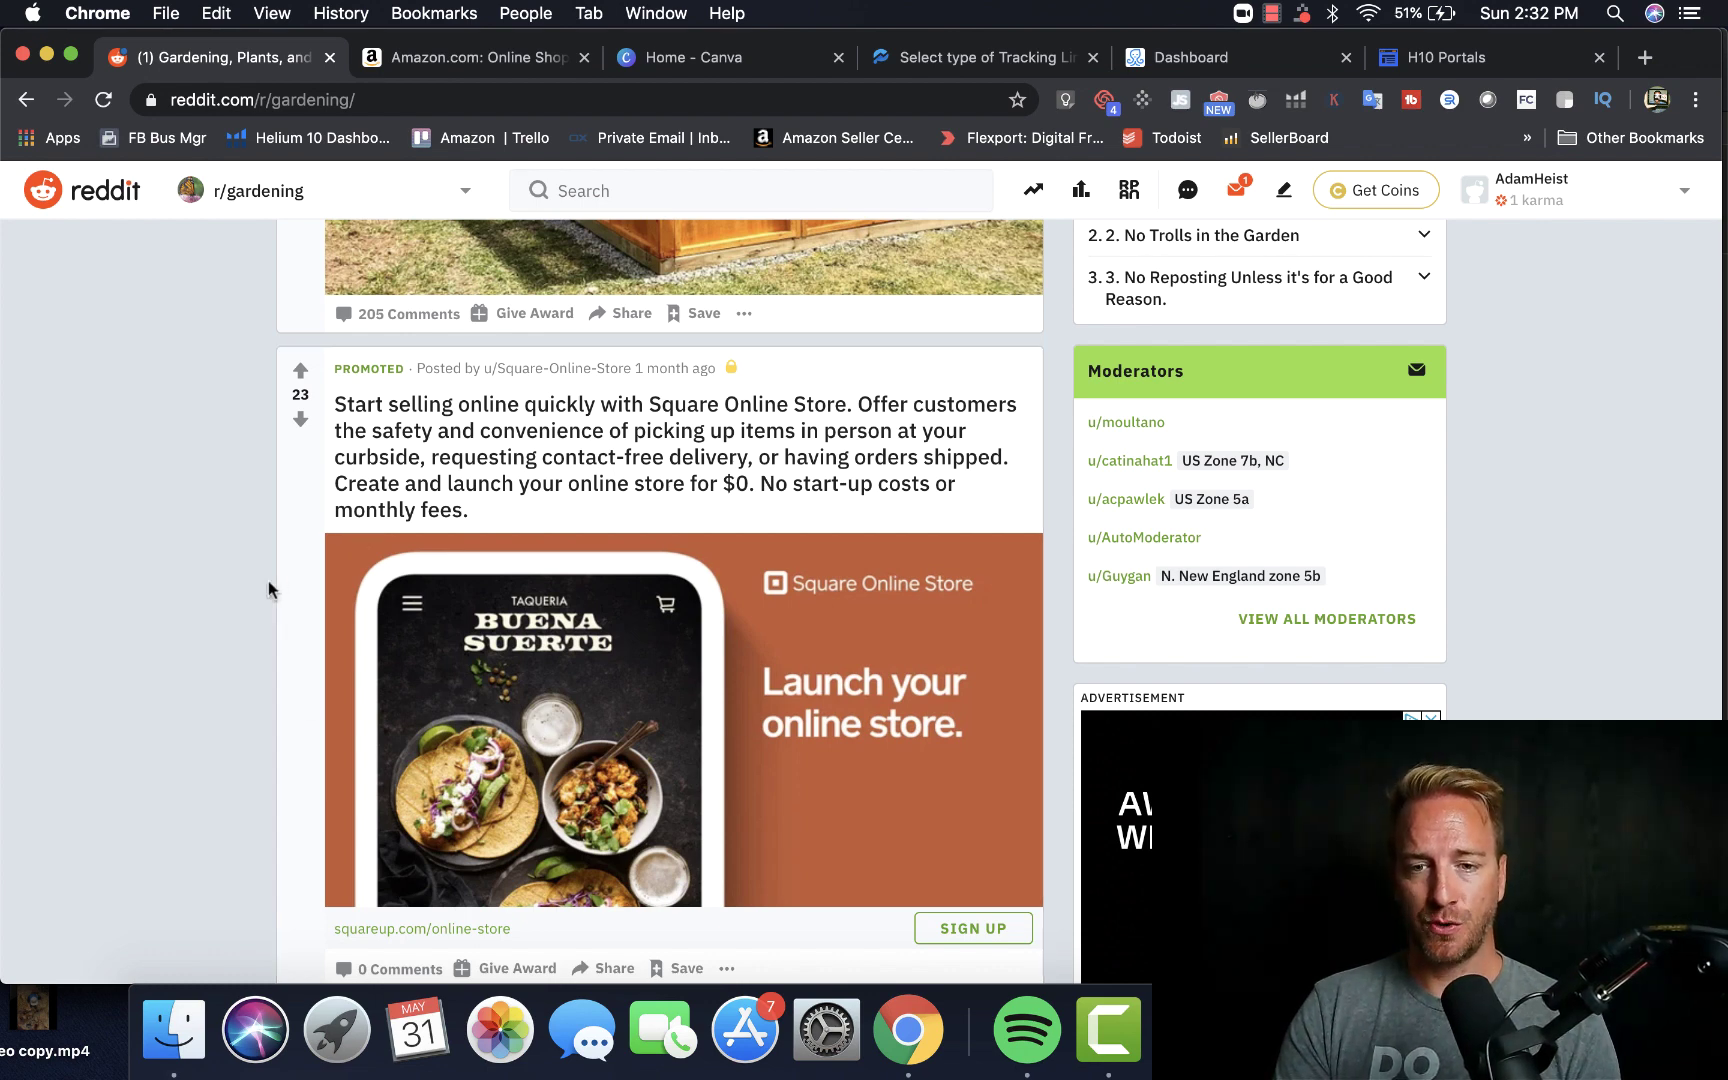
pyautogui.scroll(-1, 269, 580)
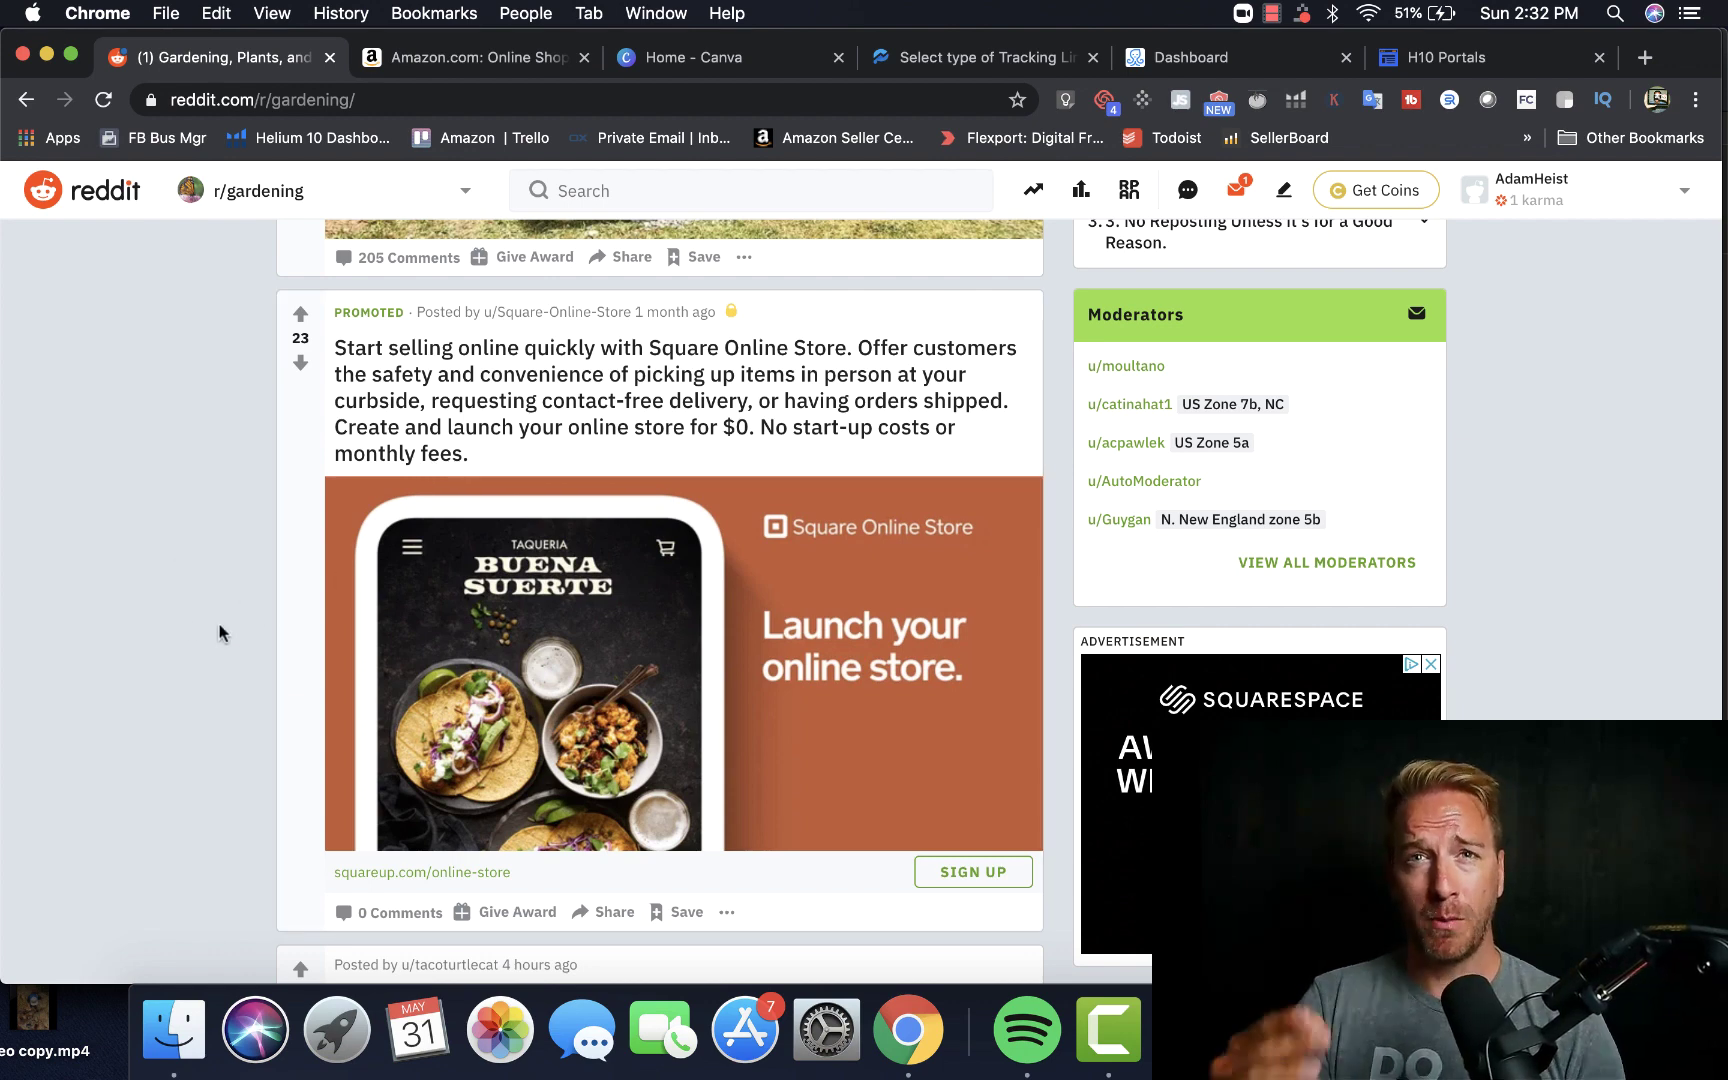
# Step: Load ads.reddit.com and start a new campaign with '+ Create Campaign'
pyautogui.click(354, 97)
pyautogui.write('ads')
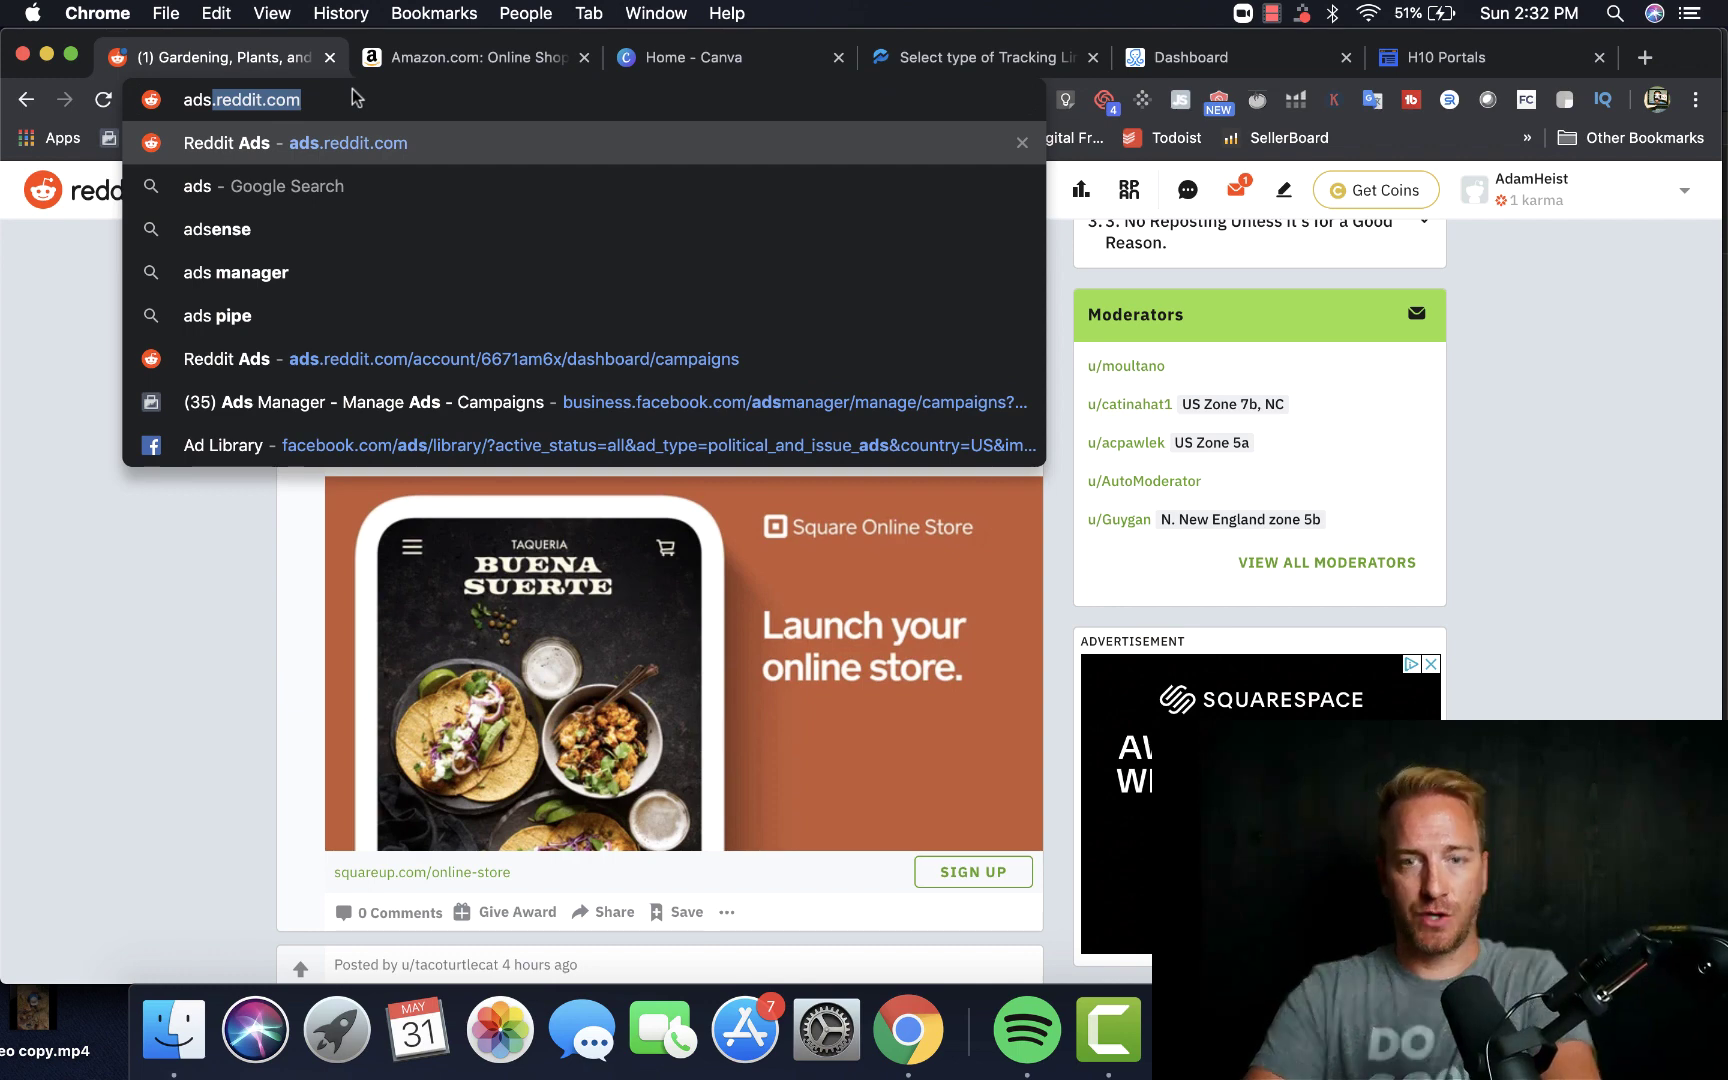
pyautogui.press('Return')
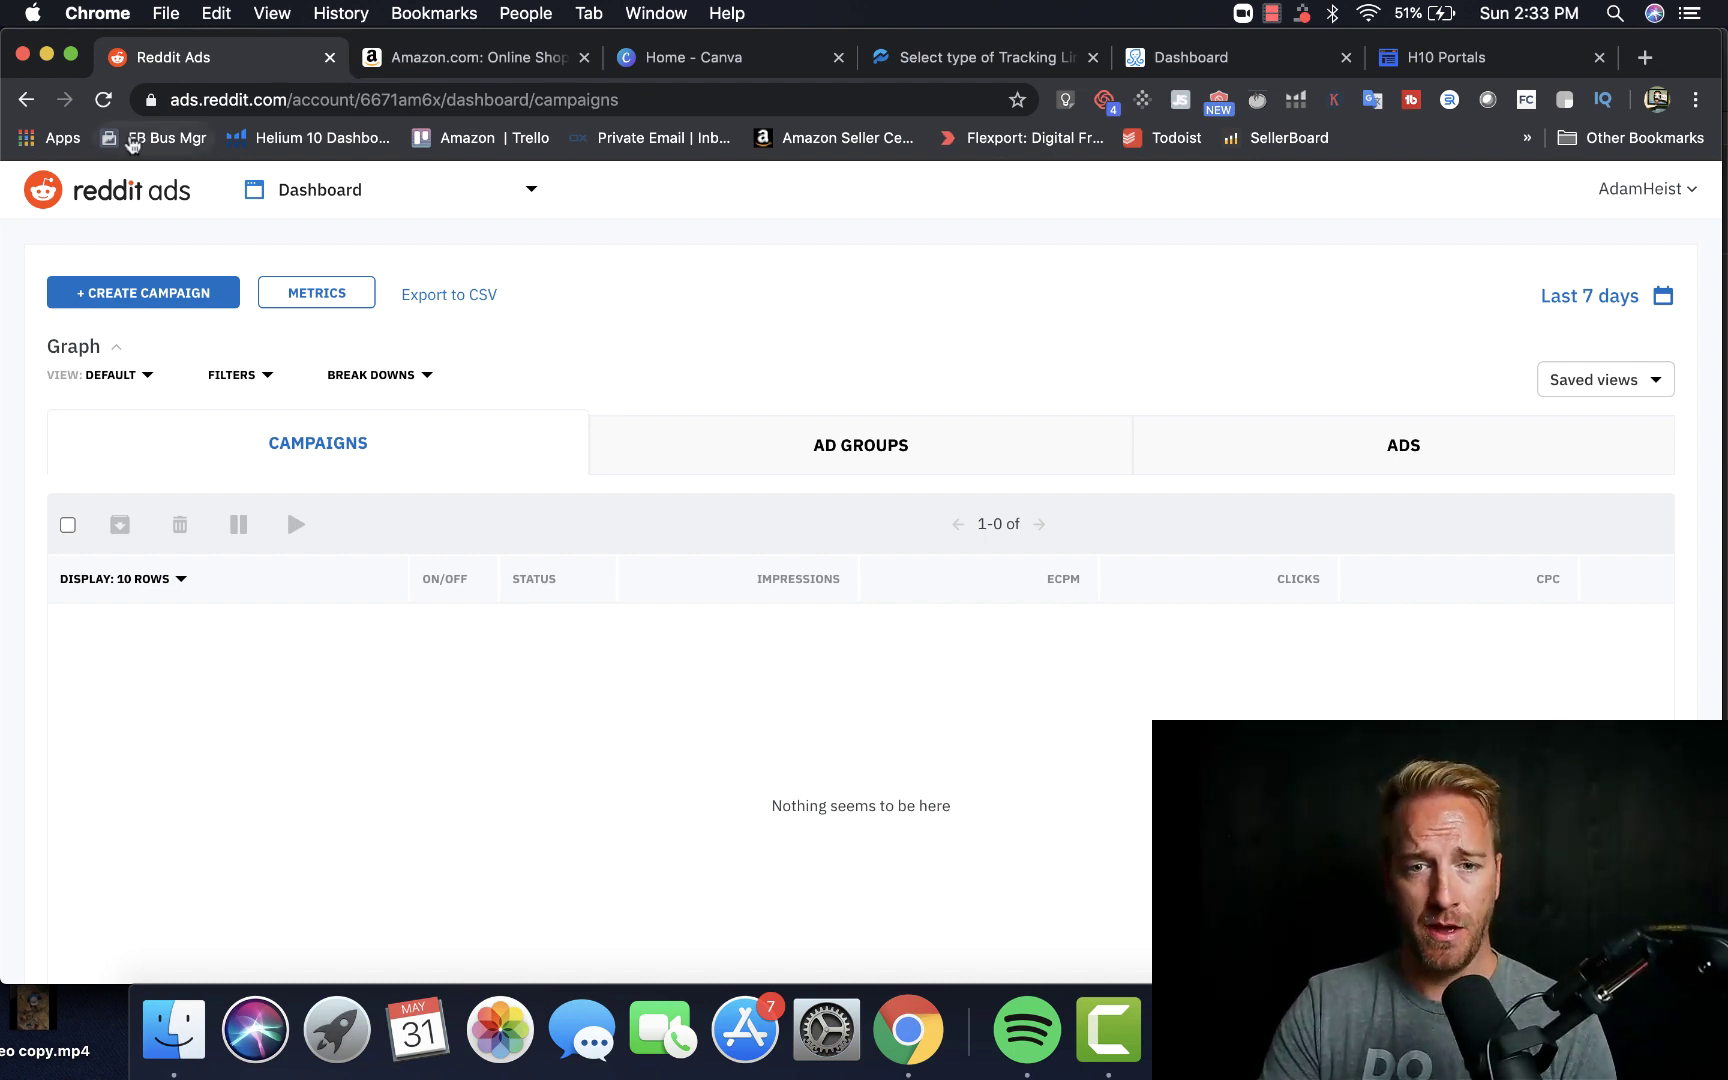
pyautogui.click(109, 292)
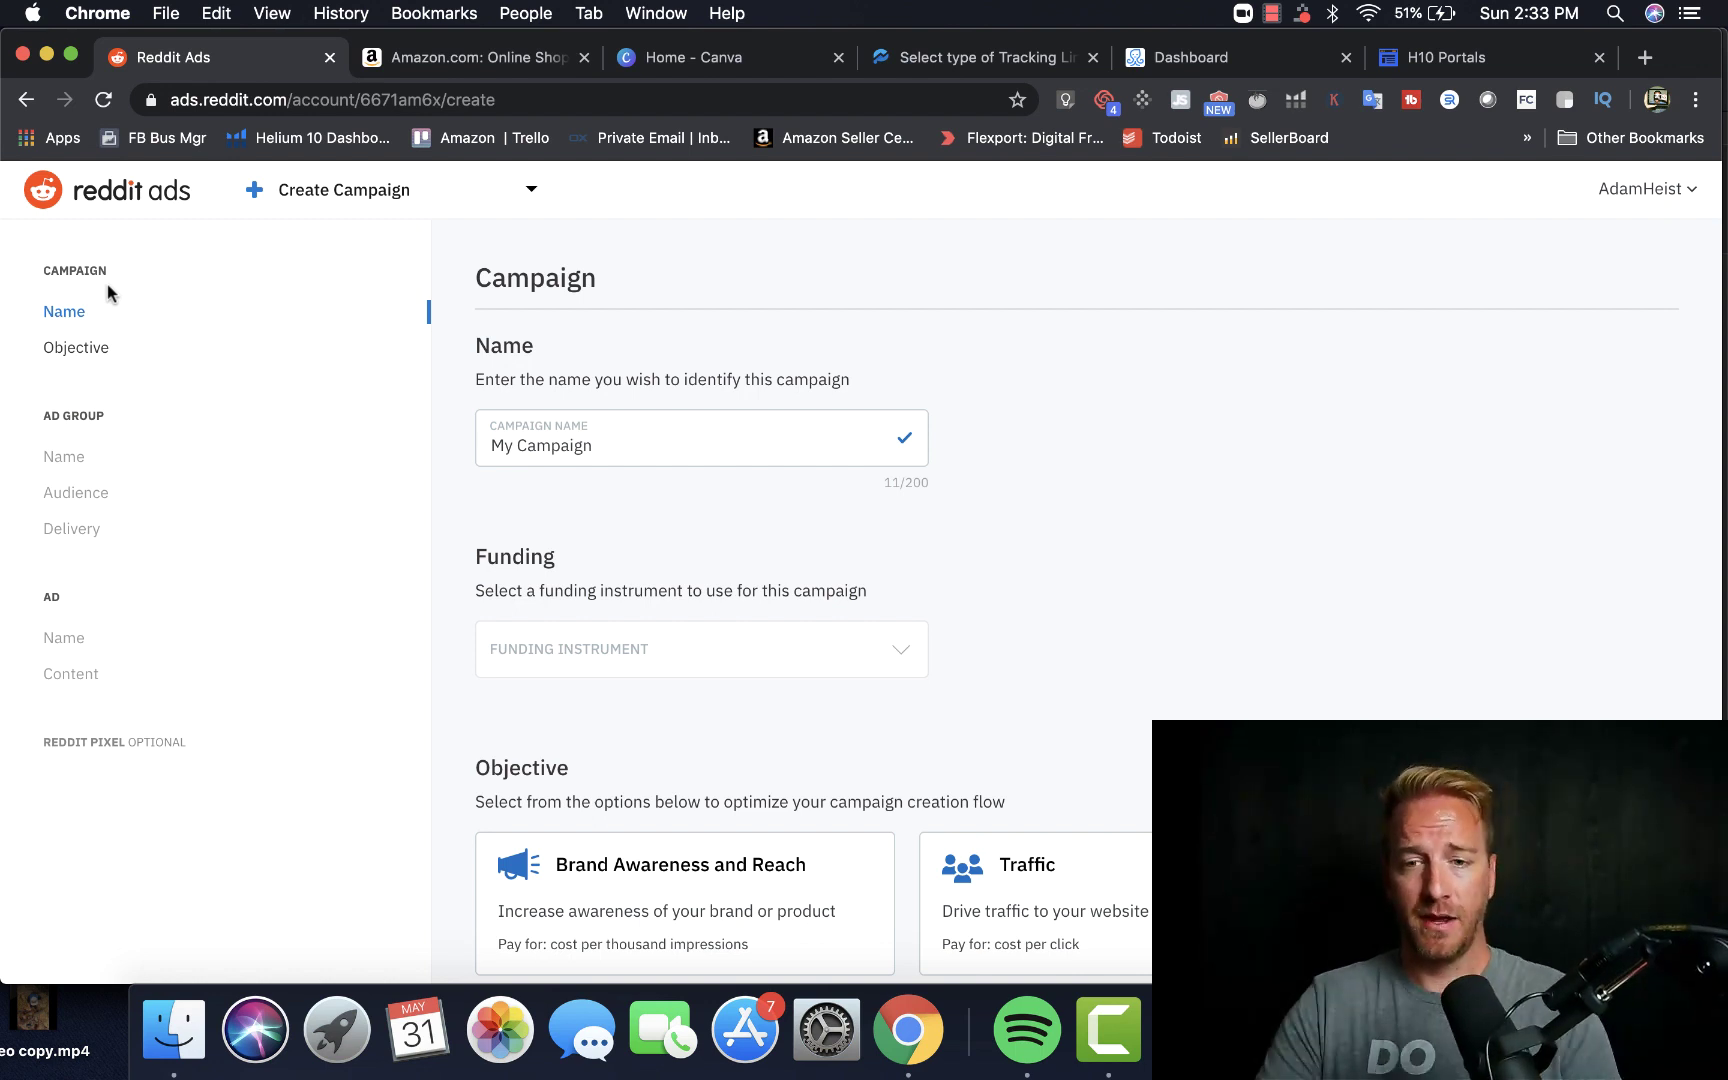
# Step: Rename the campaign from 'My Campaign' to 'Gardening Launch'
pyautogui.click(619, 447)
pyautogui.moveTo(619, 447); pyautogui.dragTo(479, 432)
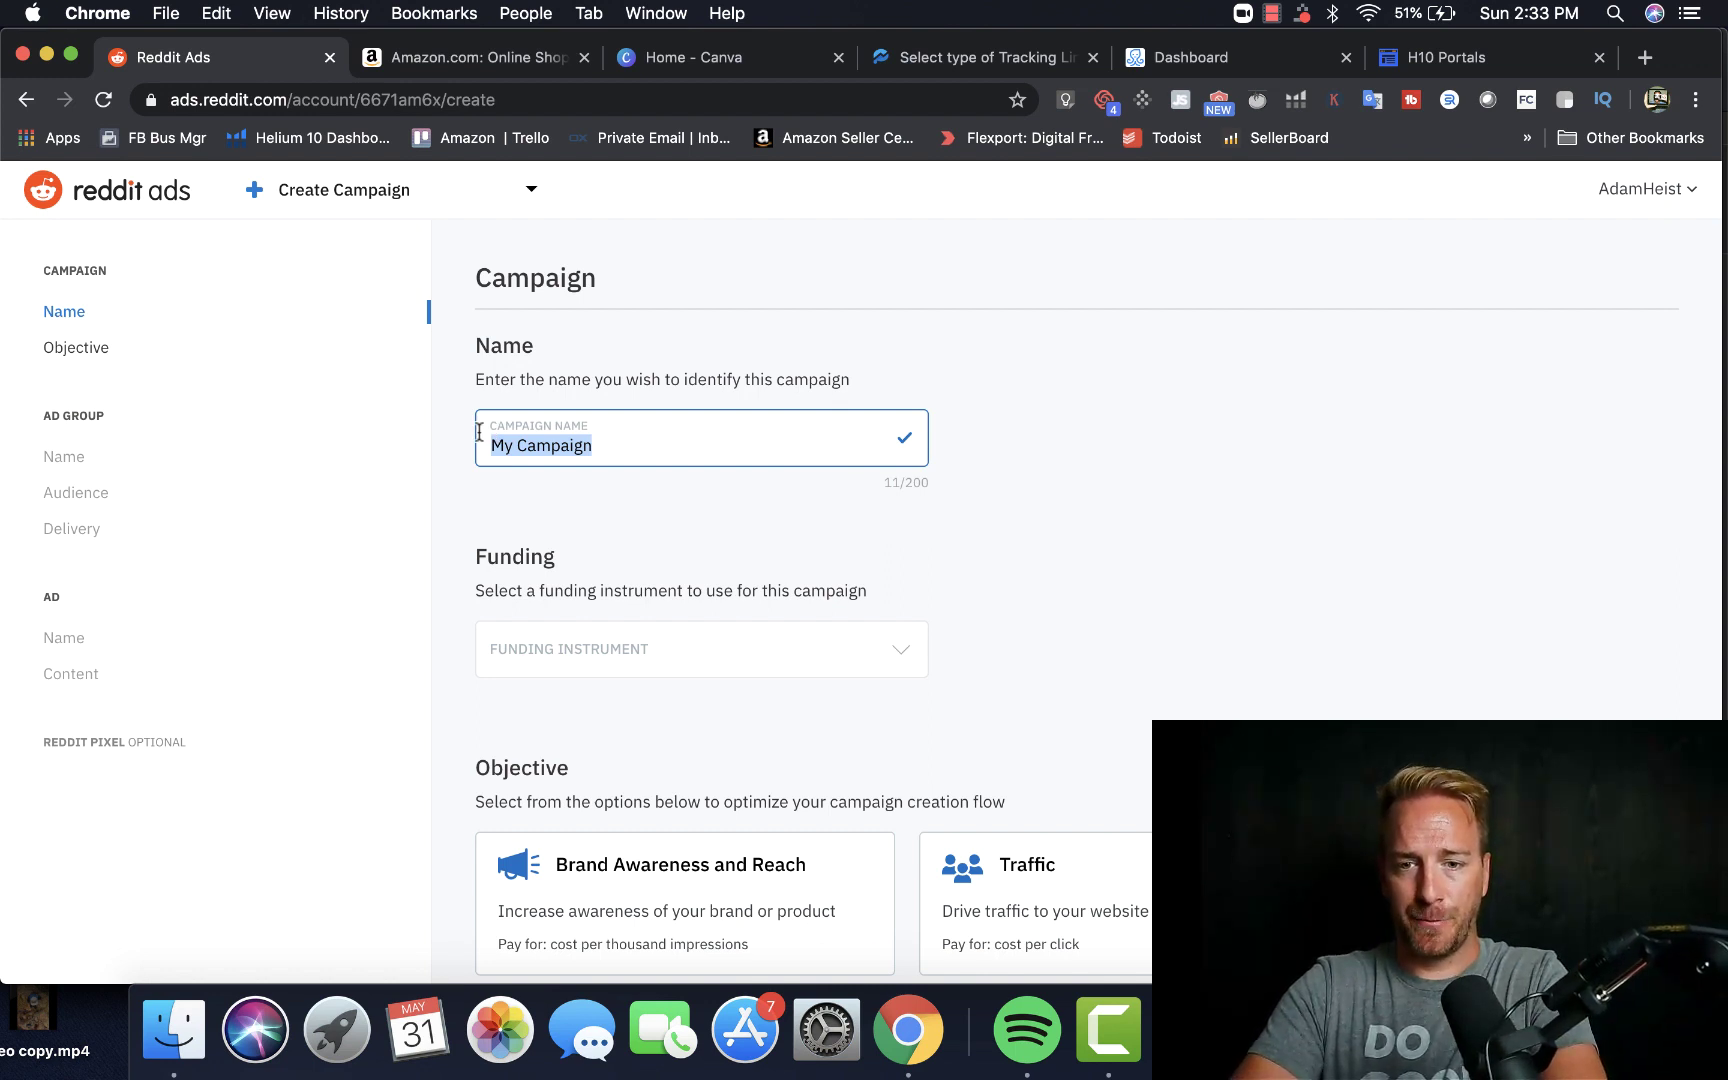
pyautogui.write('G')
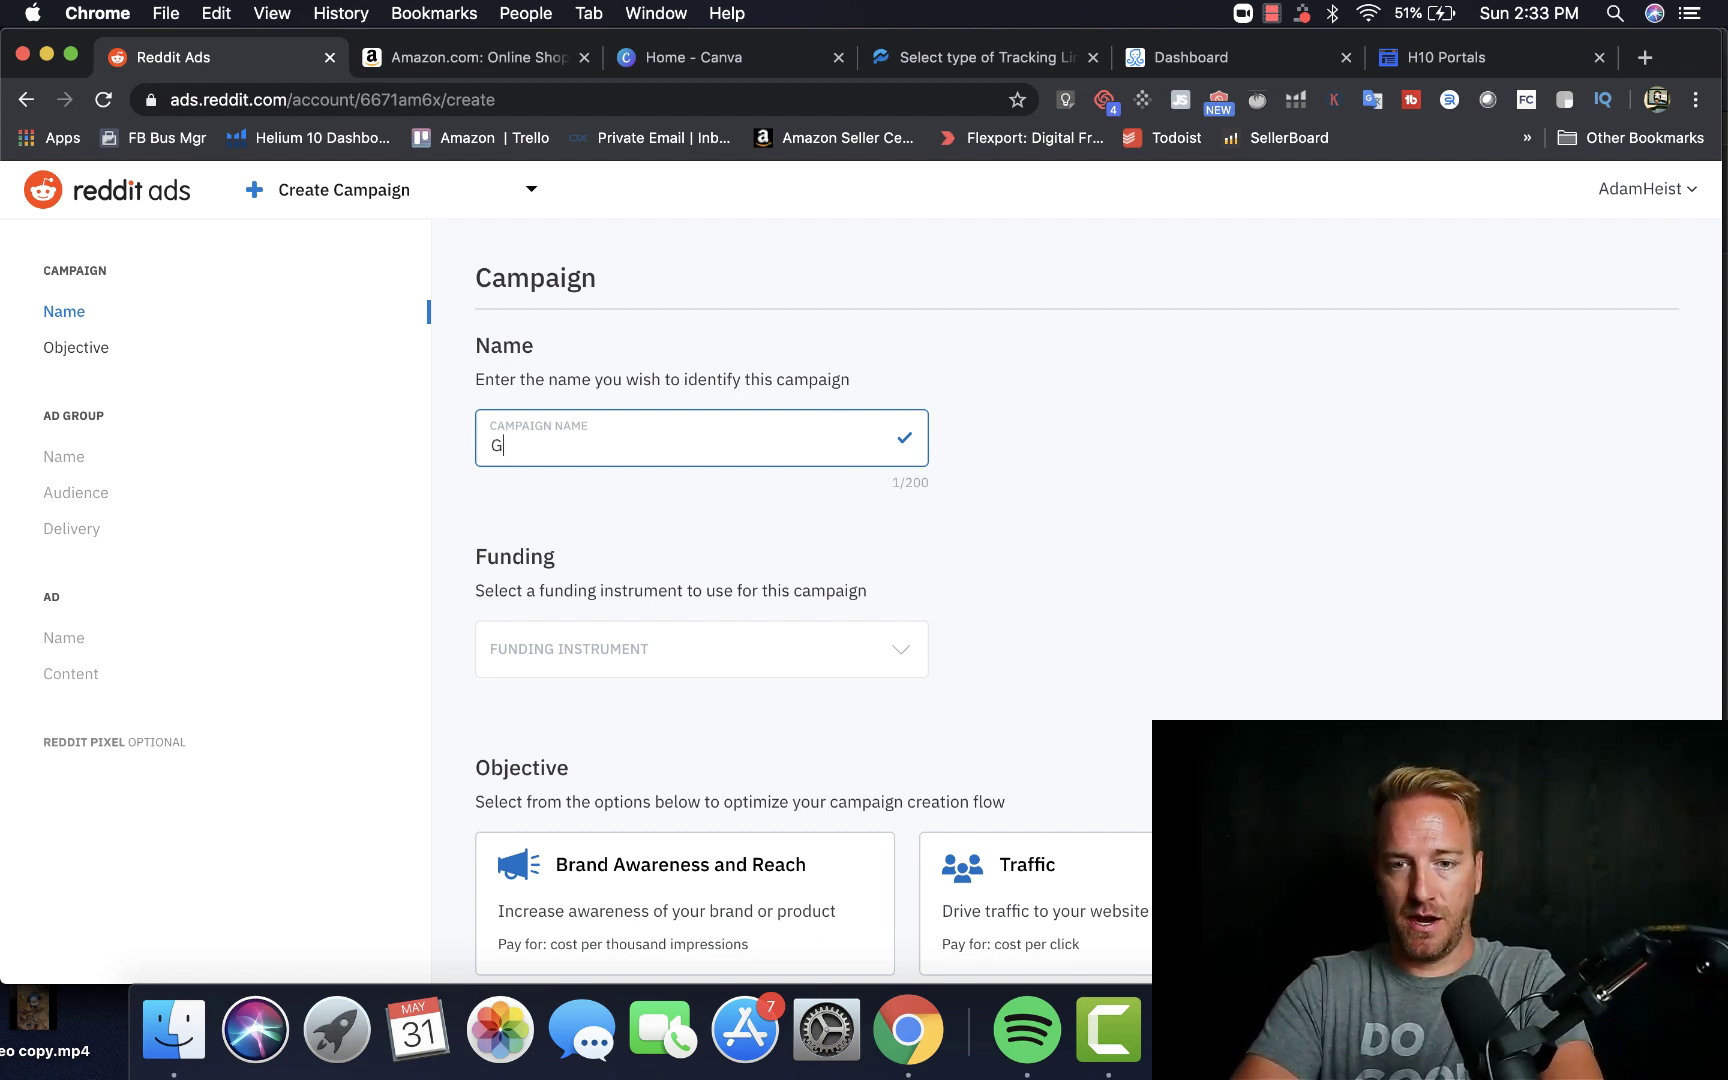
pyautogui.write('ardening Launch')
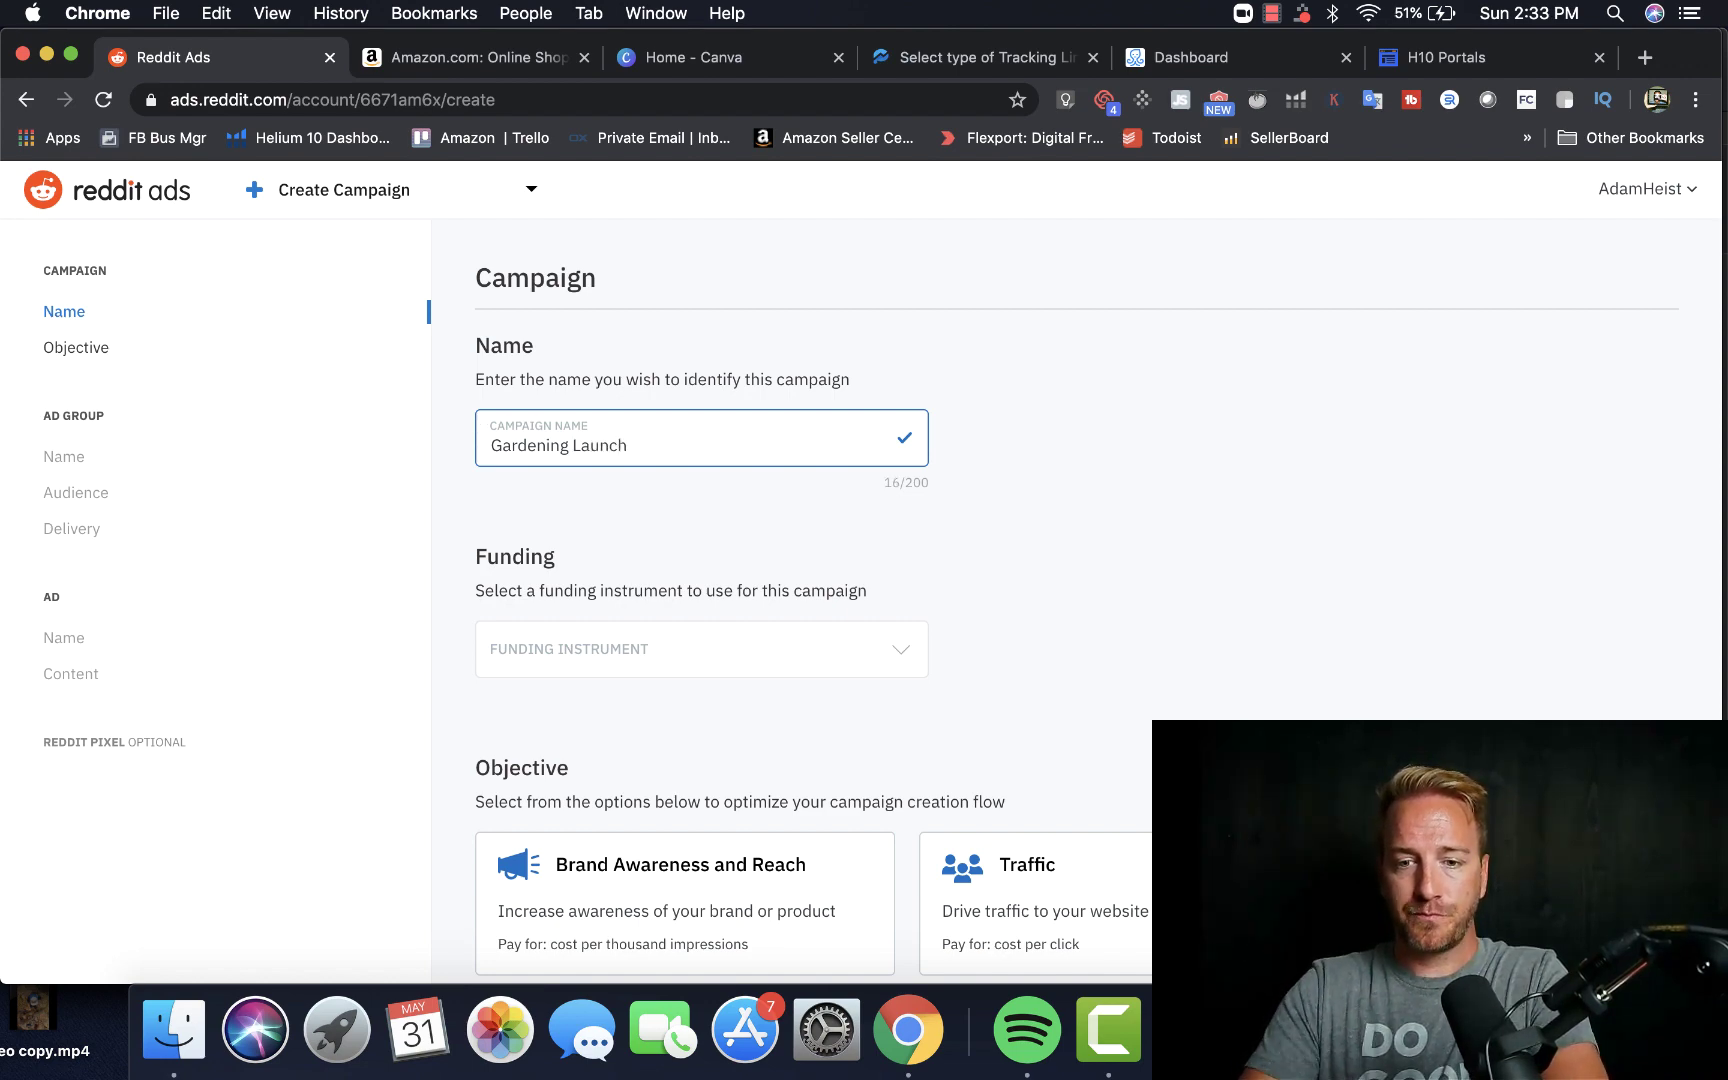
# Step: Choose Conversions as the campaign objective
pyautogui.scroll(-5, 465, 625)
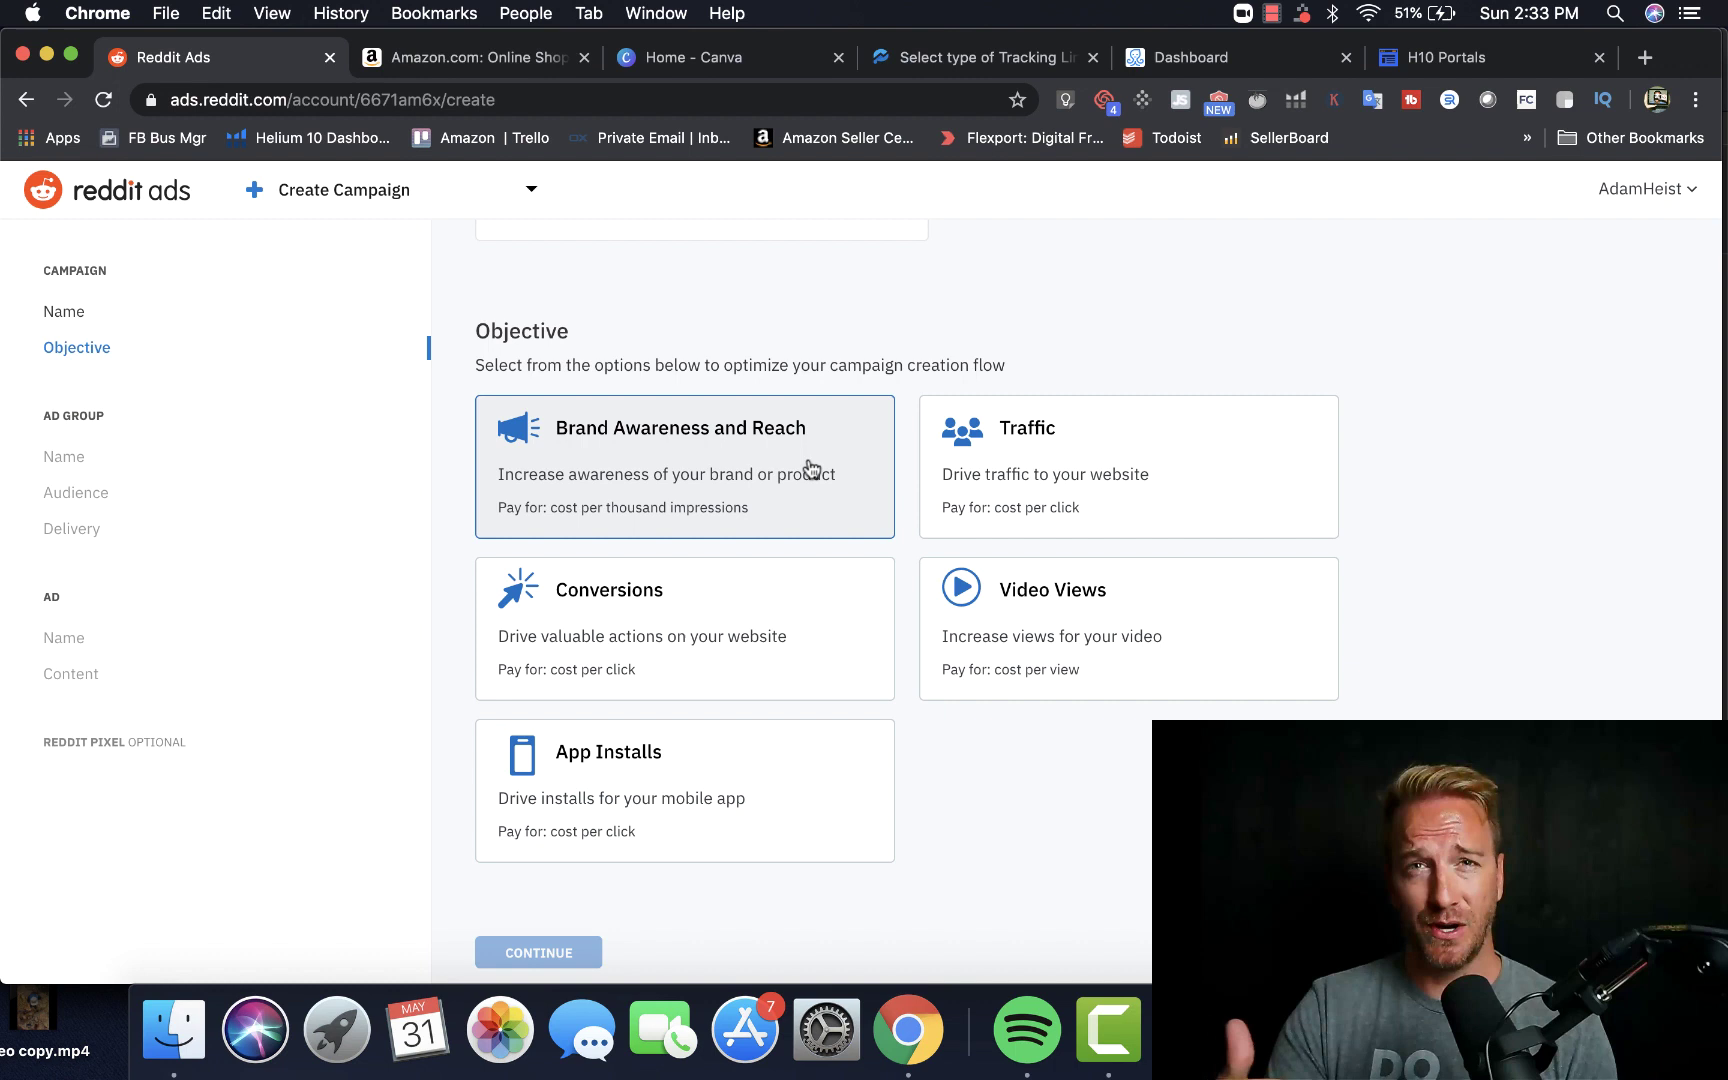
pyautogui.click(603, 628)
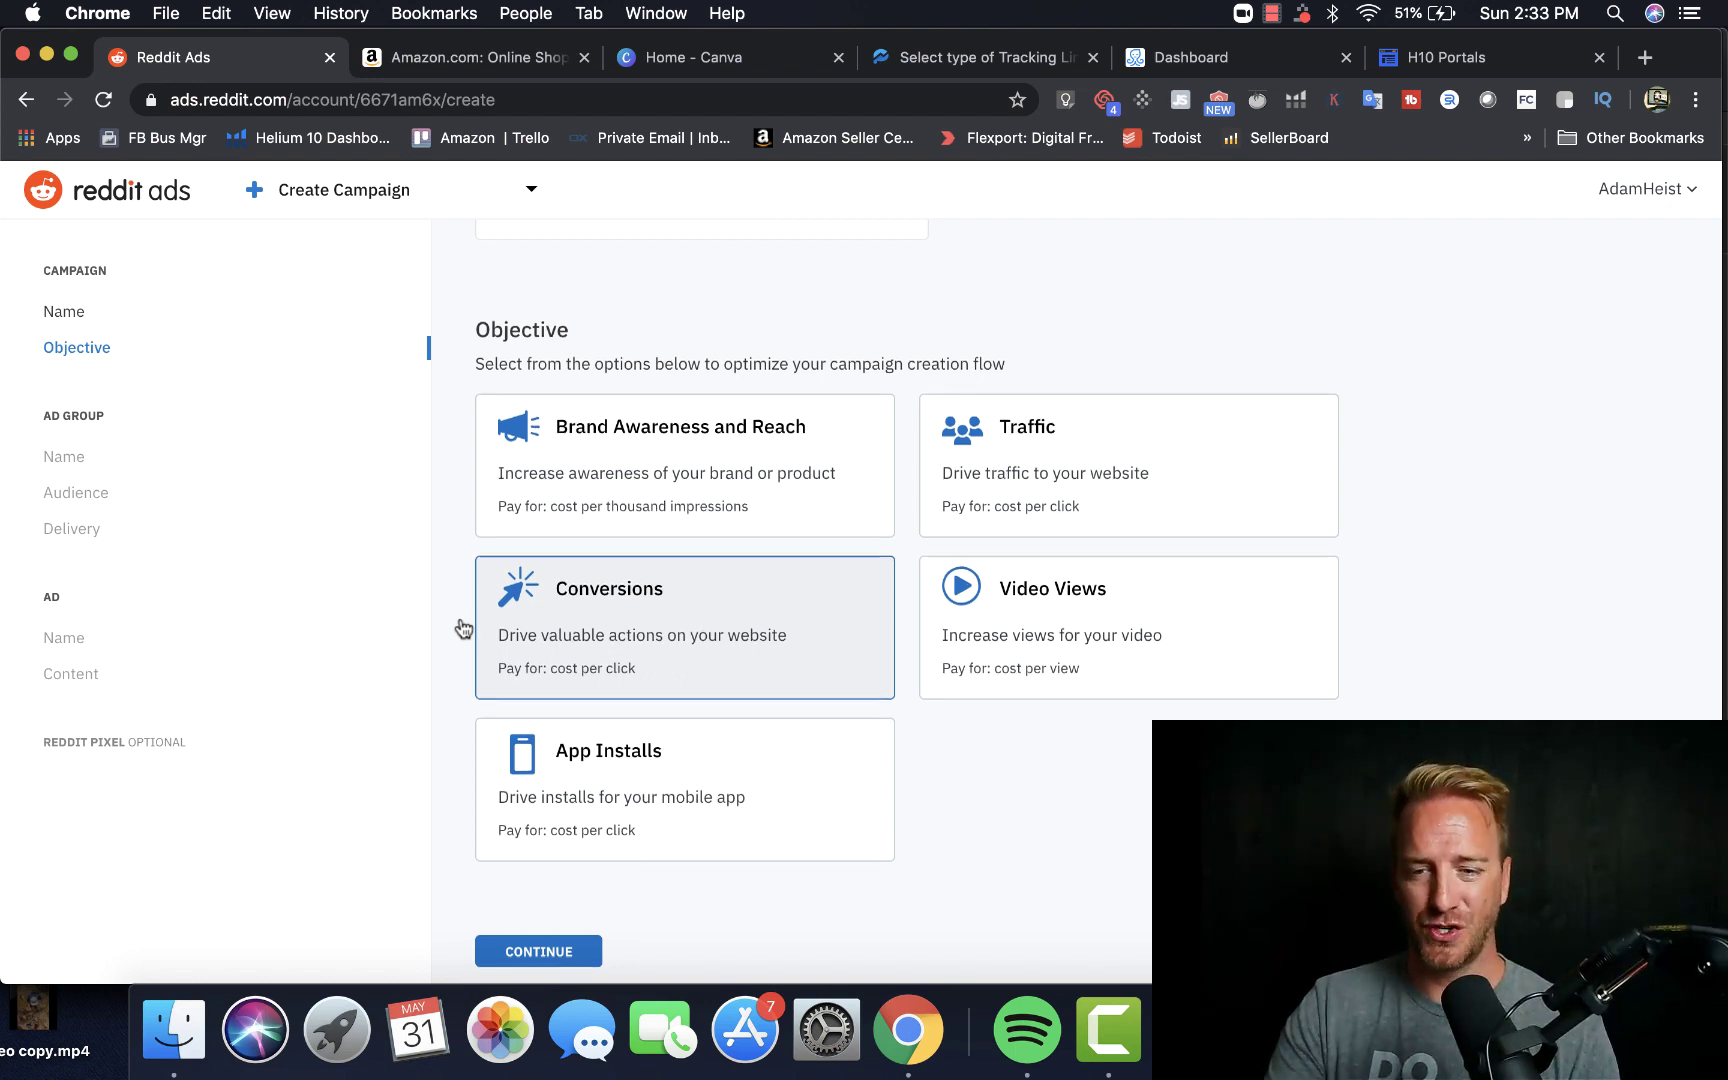
pyautogui.scroll(-3, 462, 627)
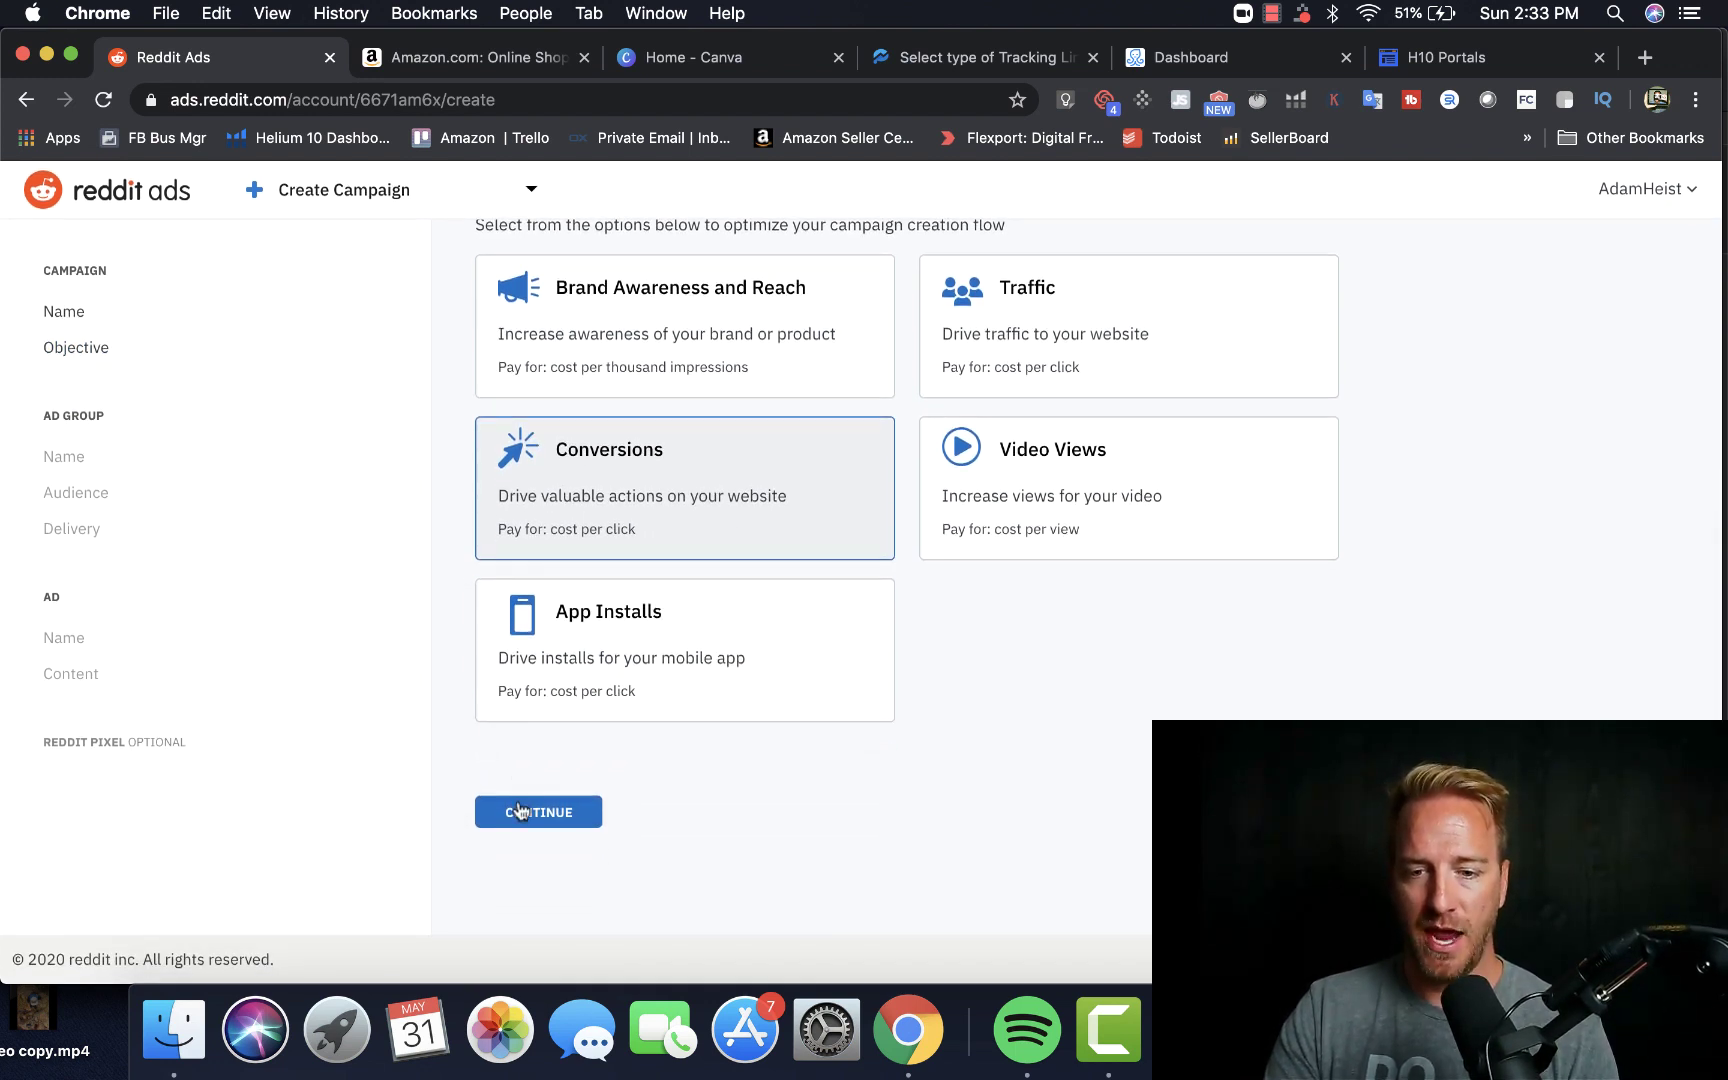
# Step: Name the ad group 'Gardening product launch'
pyautogui.click(522, 810)
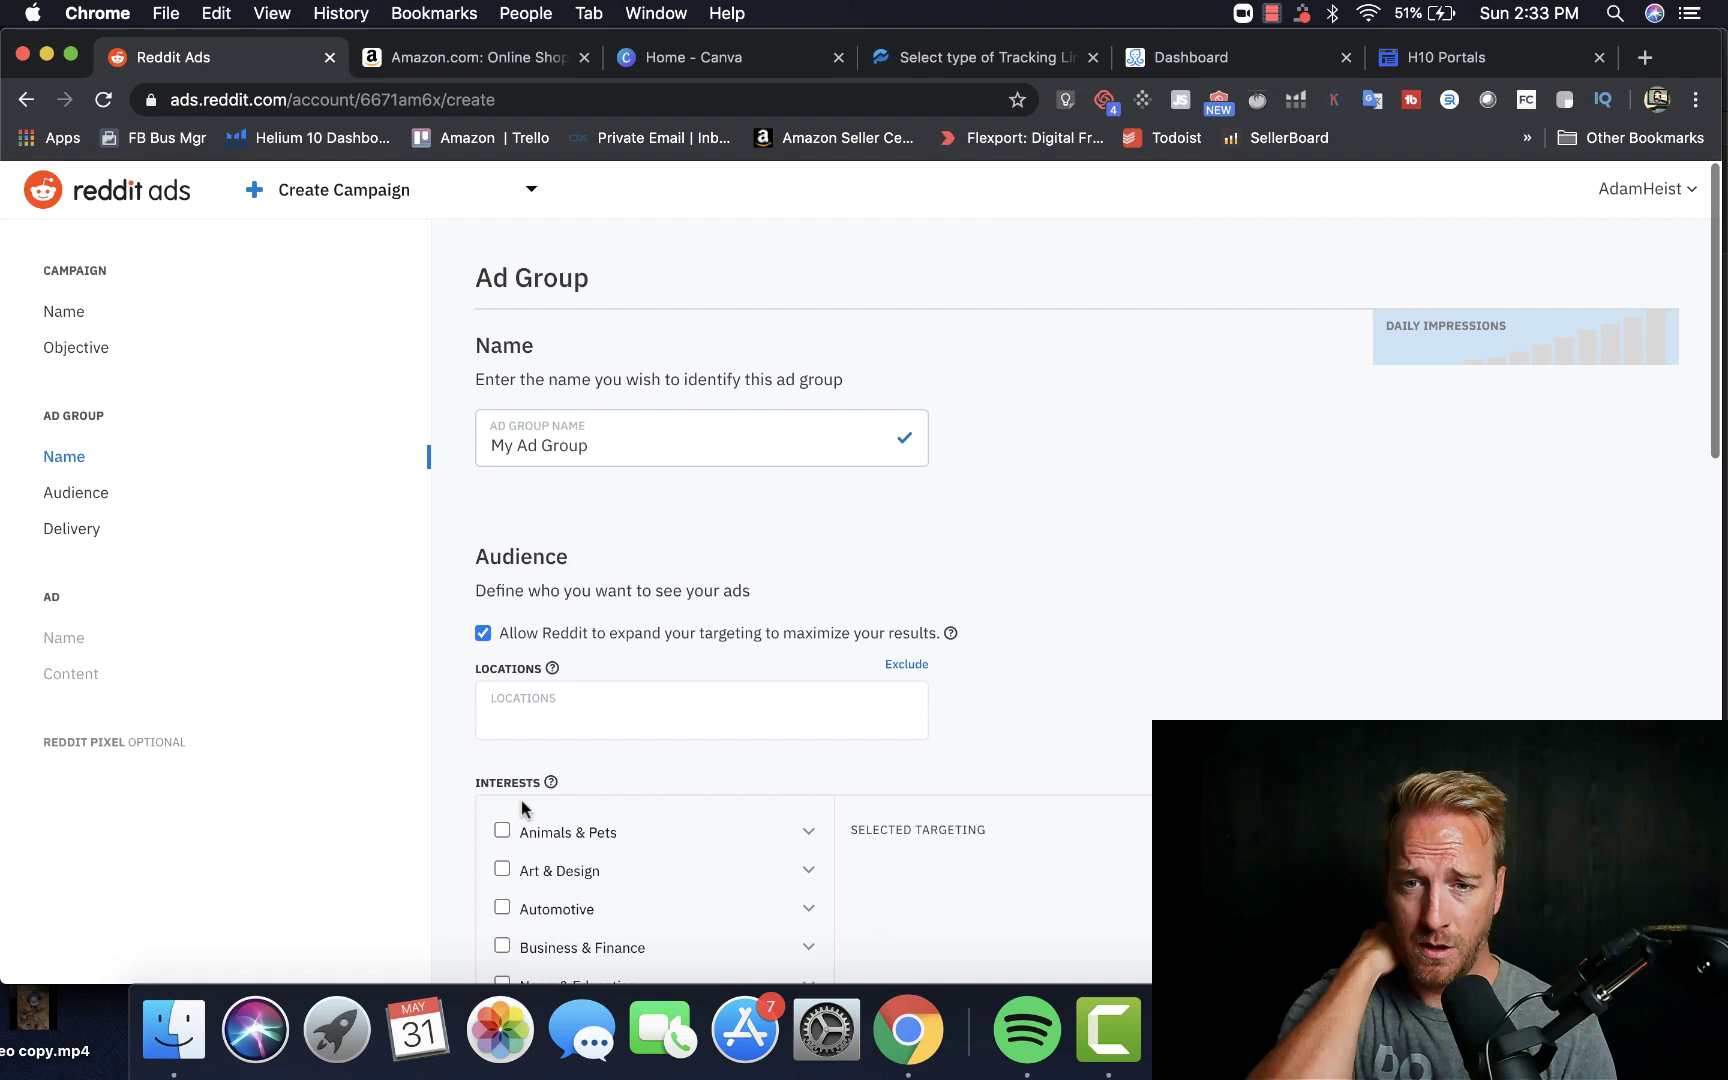
pyautogui.moveTo(640, 455); pyautogui.dragTo(432, 451)
pyautogui.write('Gardening ')
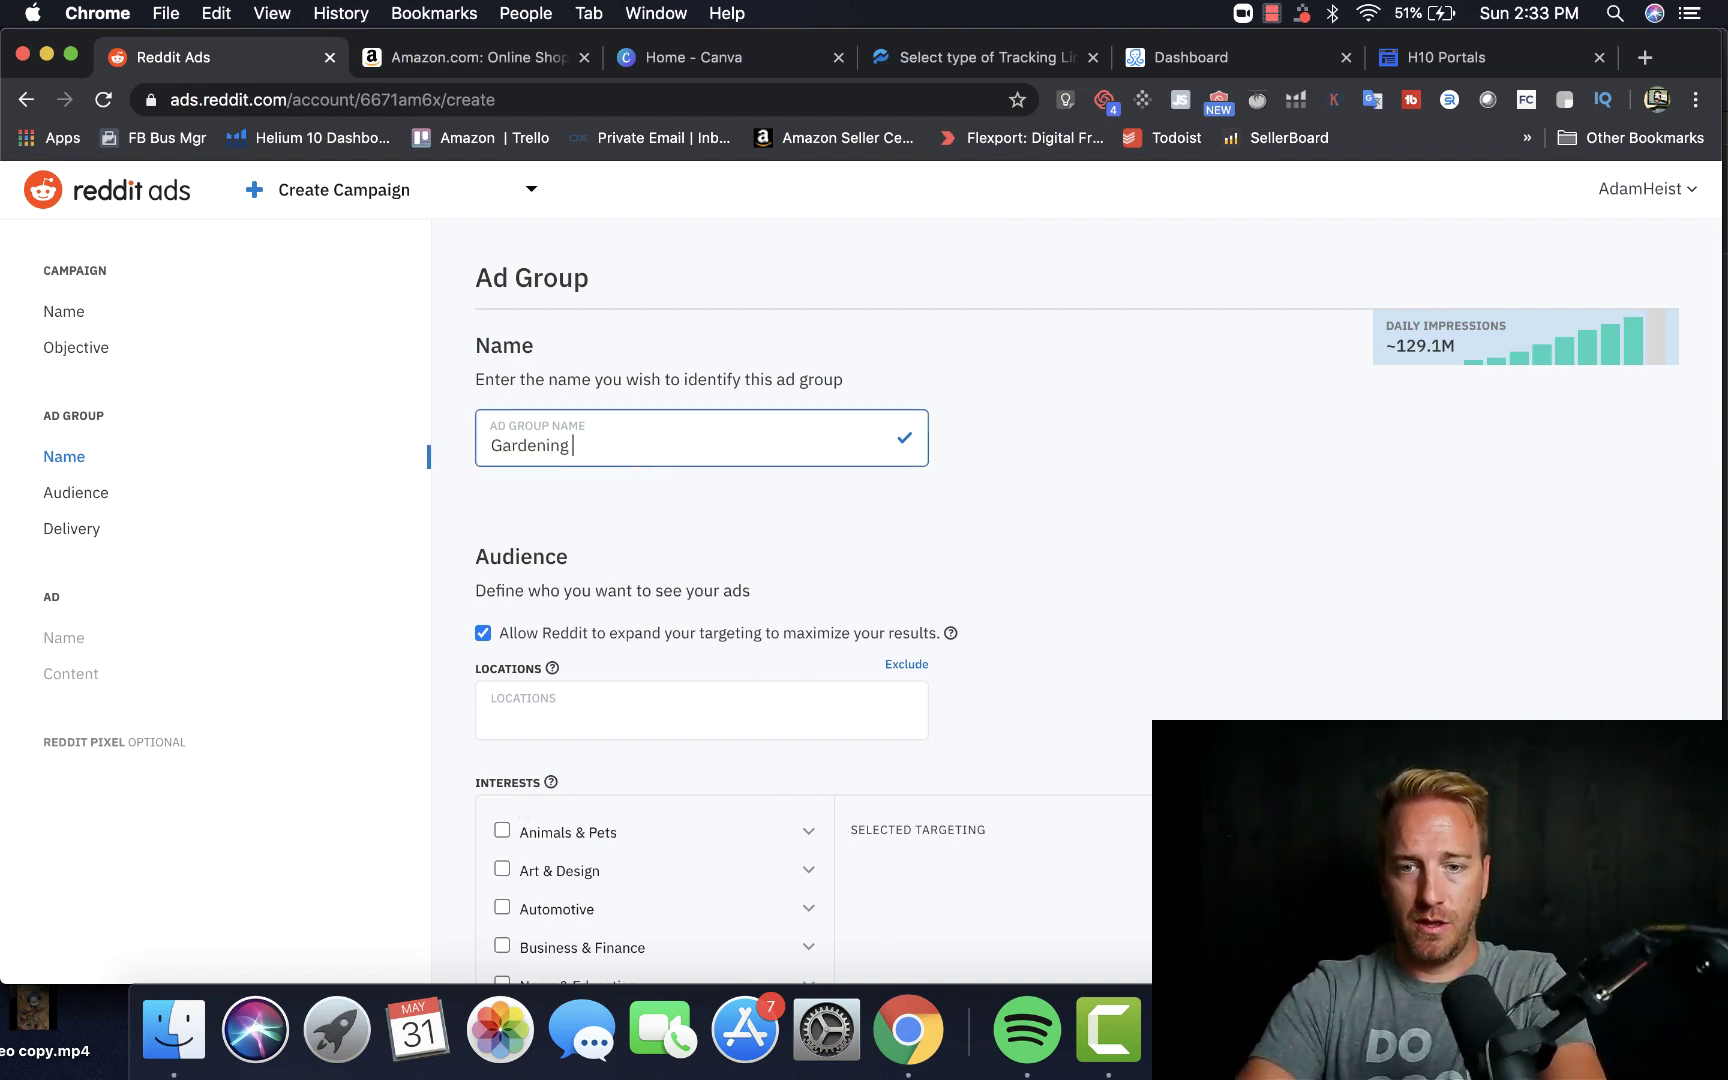
pyautogui.write('product')
pyautogui.press('BackSpace')
pyautogui.press('BackSpace')
pyautogui.press('BackSpace')
pyautogui.press('BackSpace')
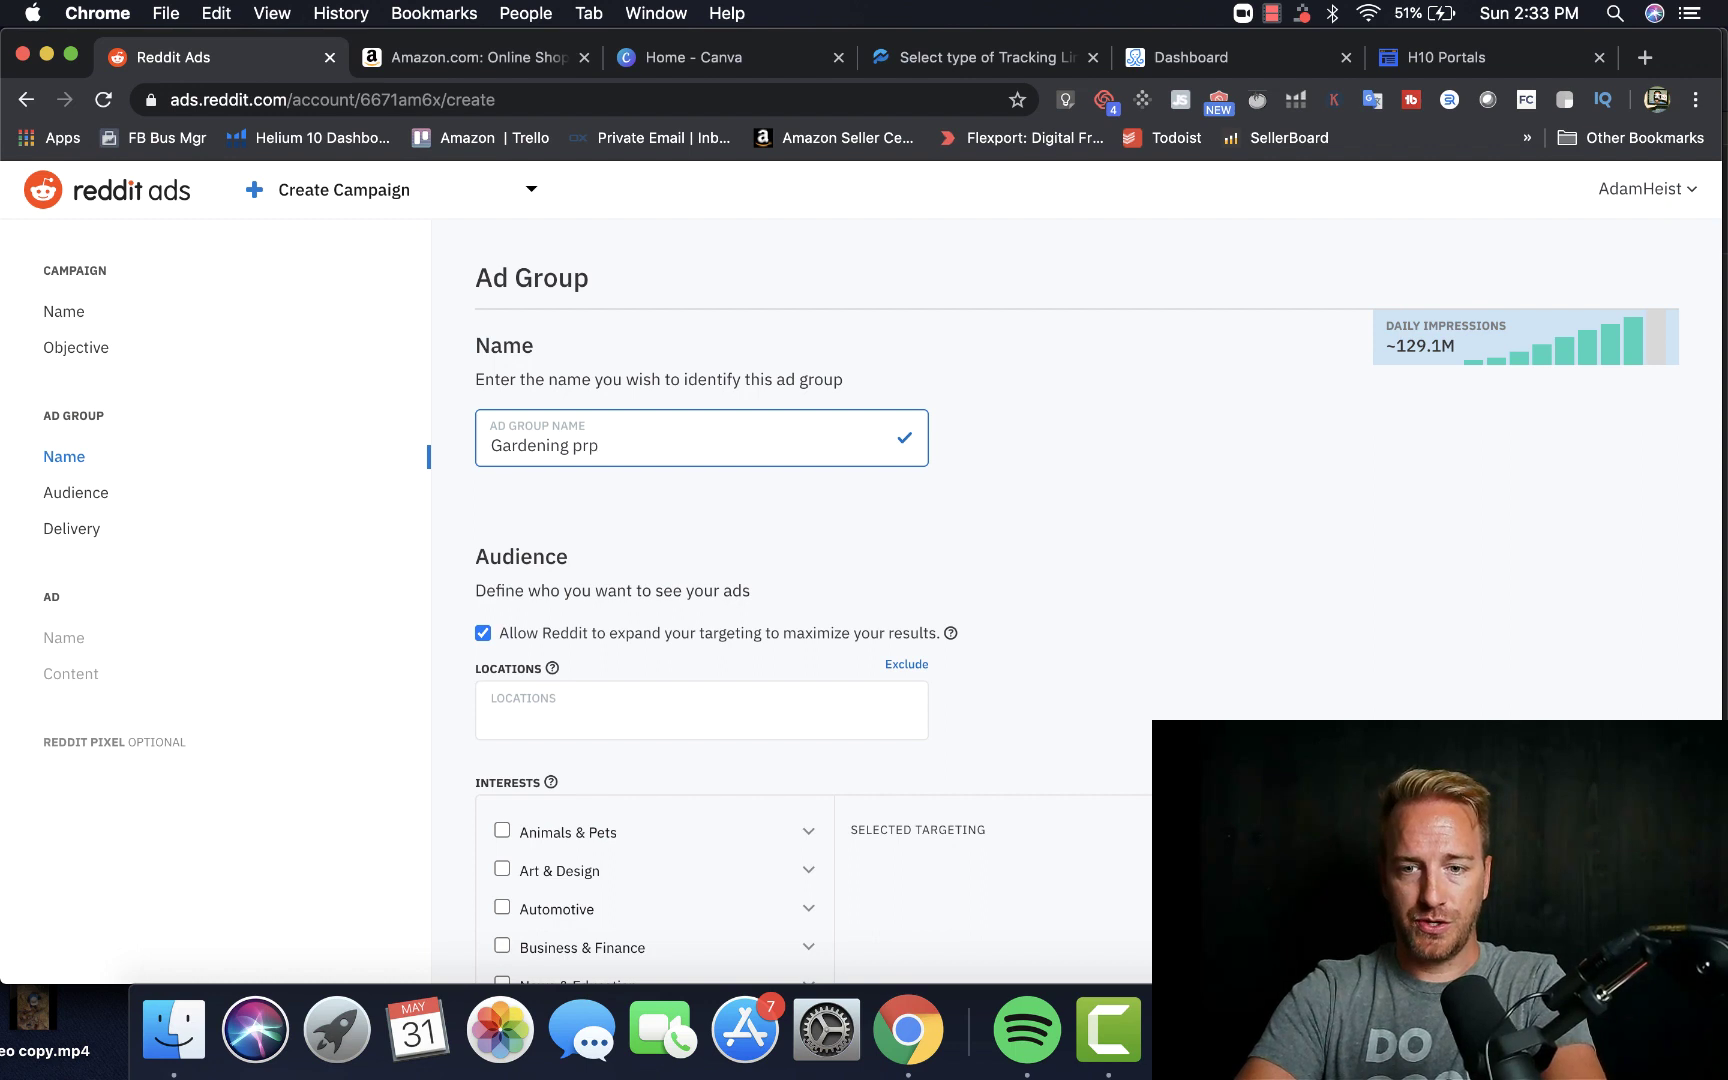
pyautogui.press('BackSpace')
pyautogui.write('oduct launch')
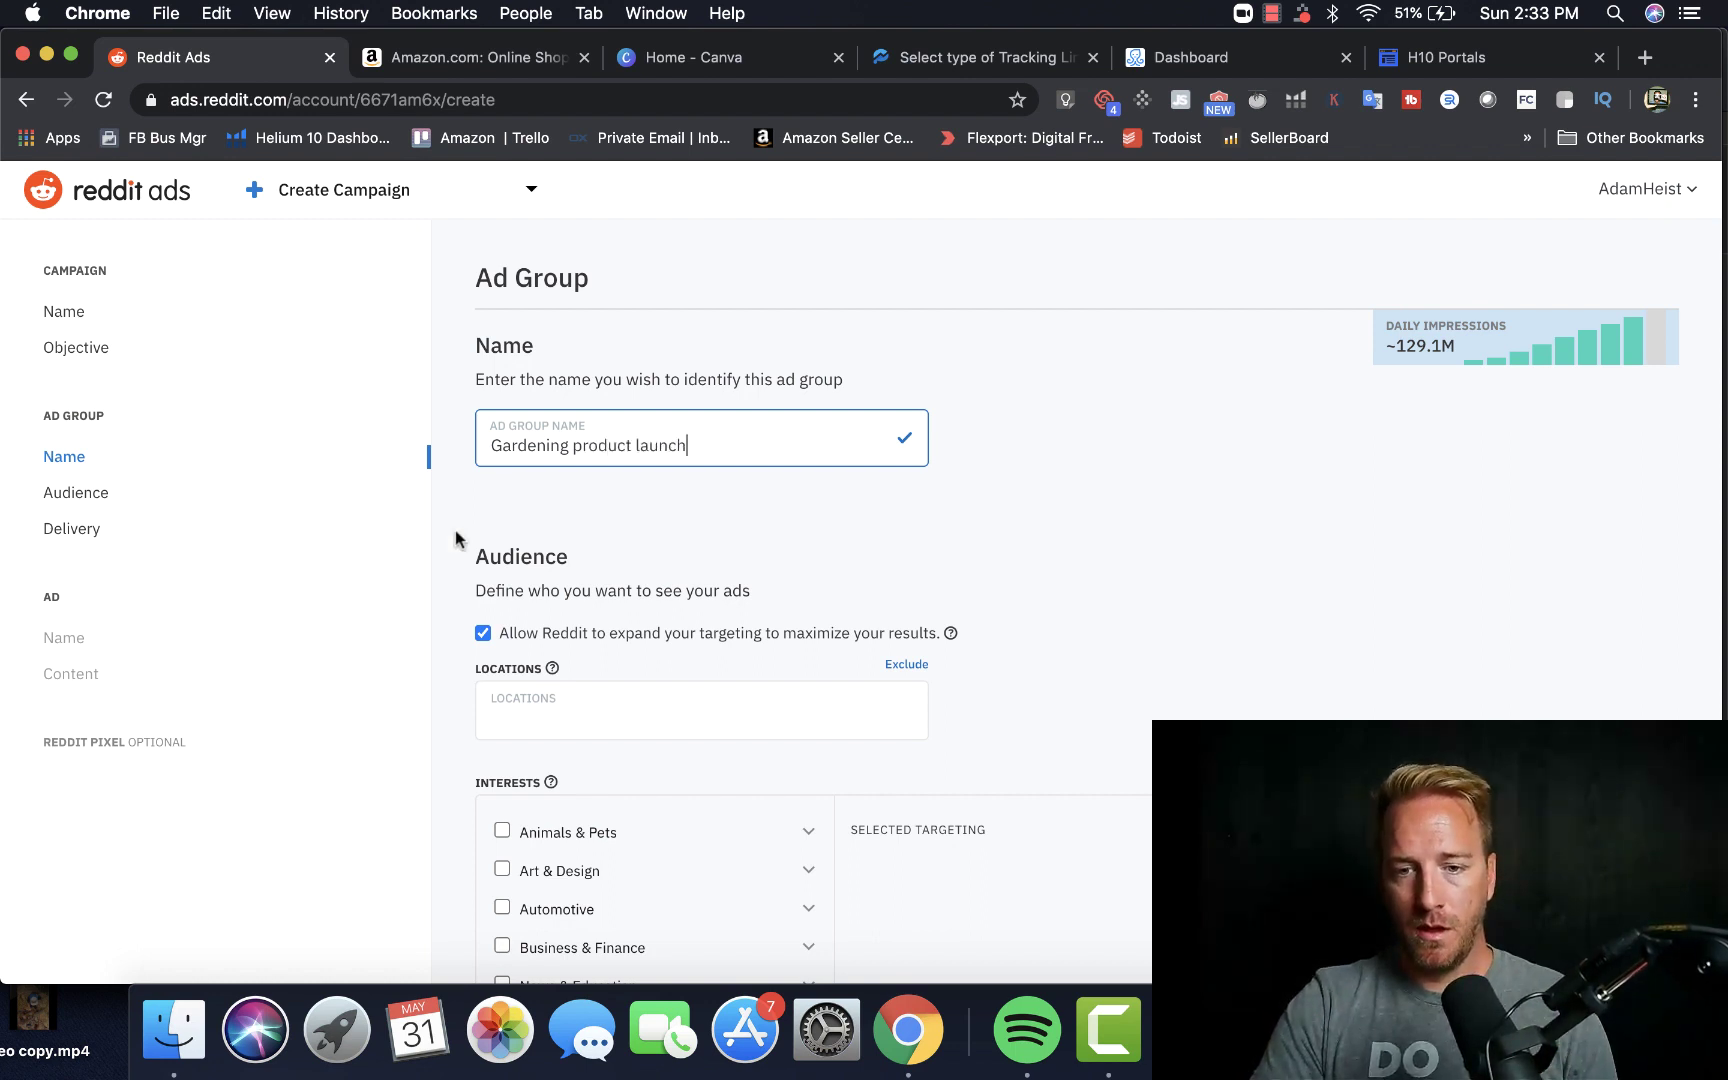
# Step: Target the ad group at the United States location
pyautogui.scroll(-3, 455, 536)
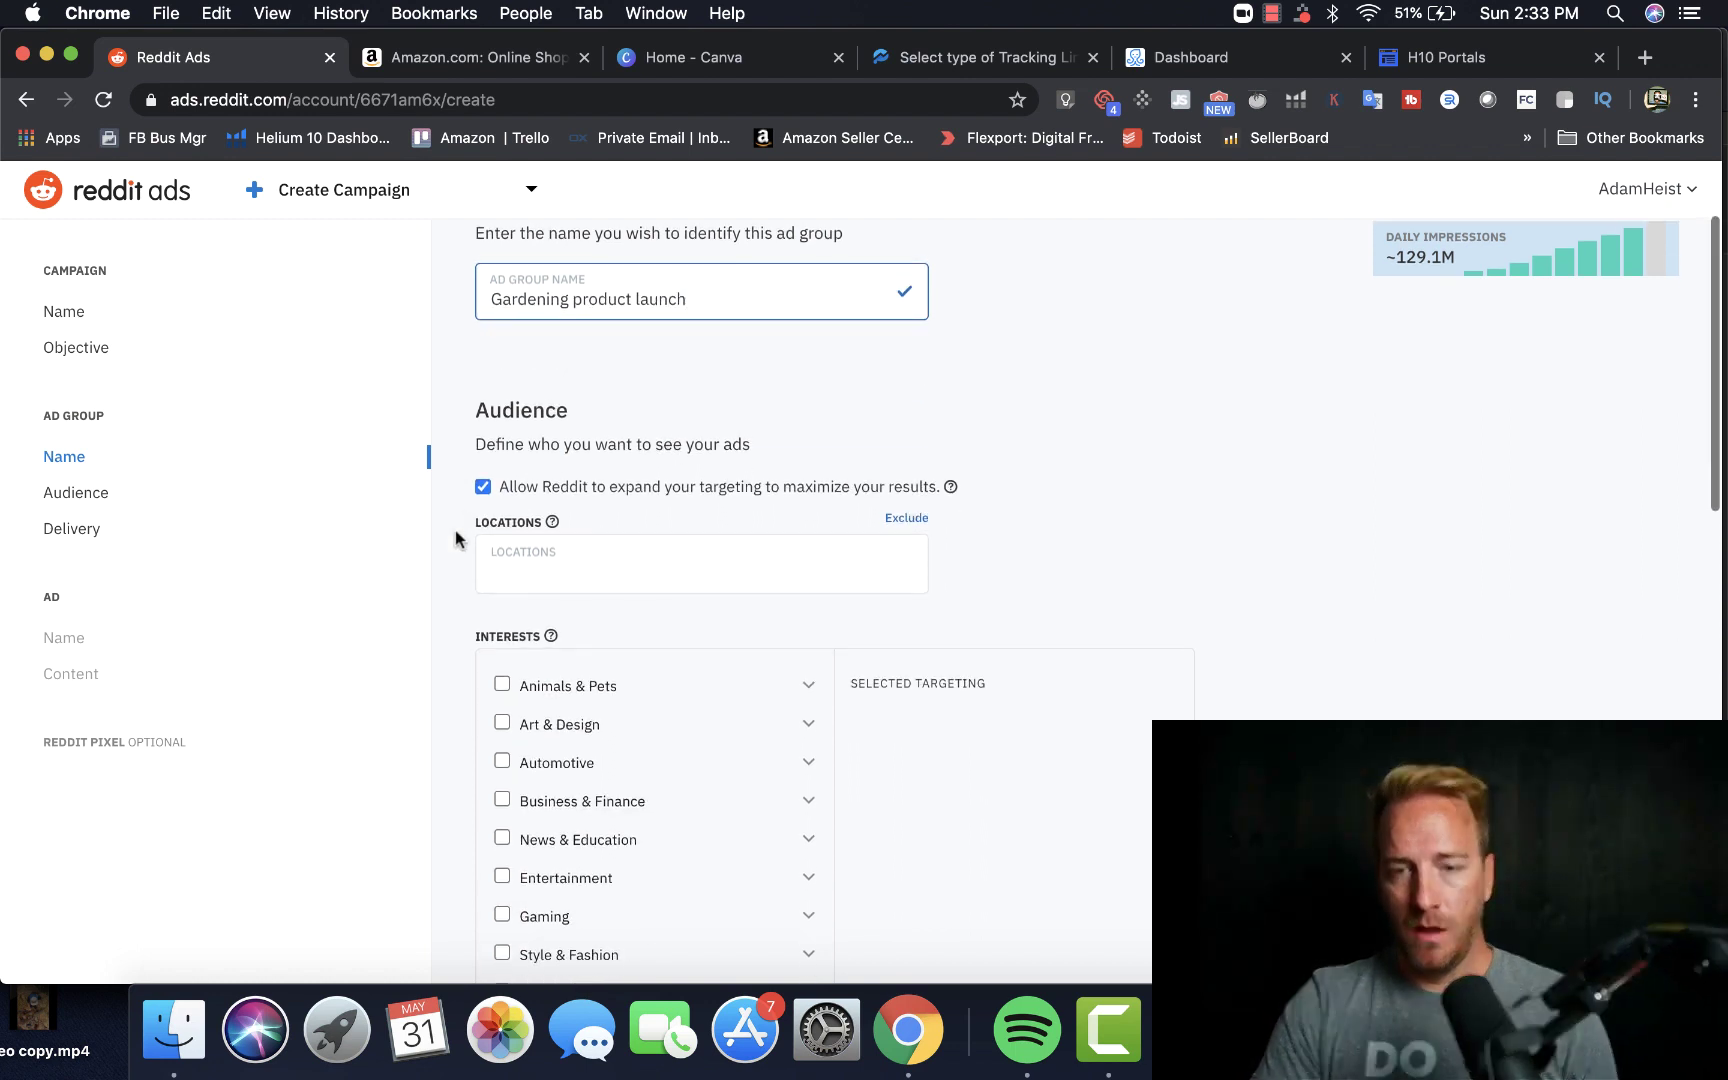
pyautogui.click(571, 552)
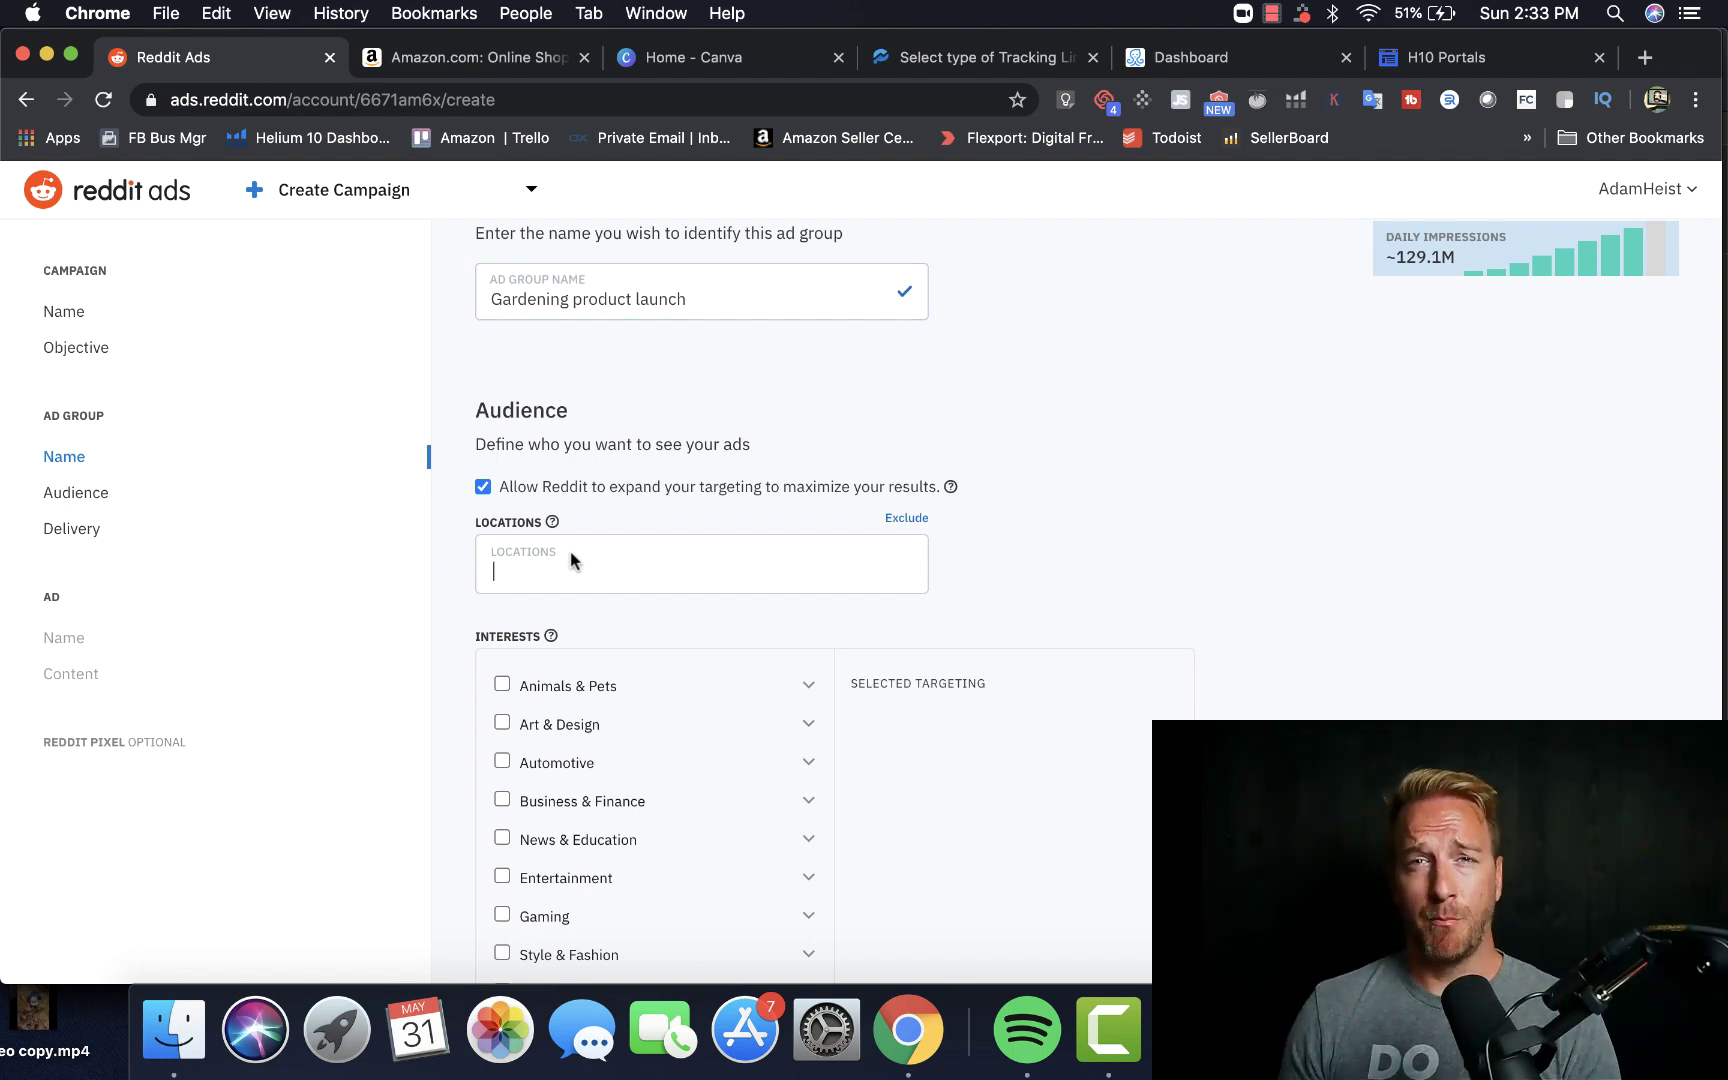
pyautogui.write('un')
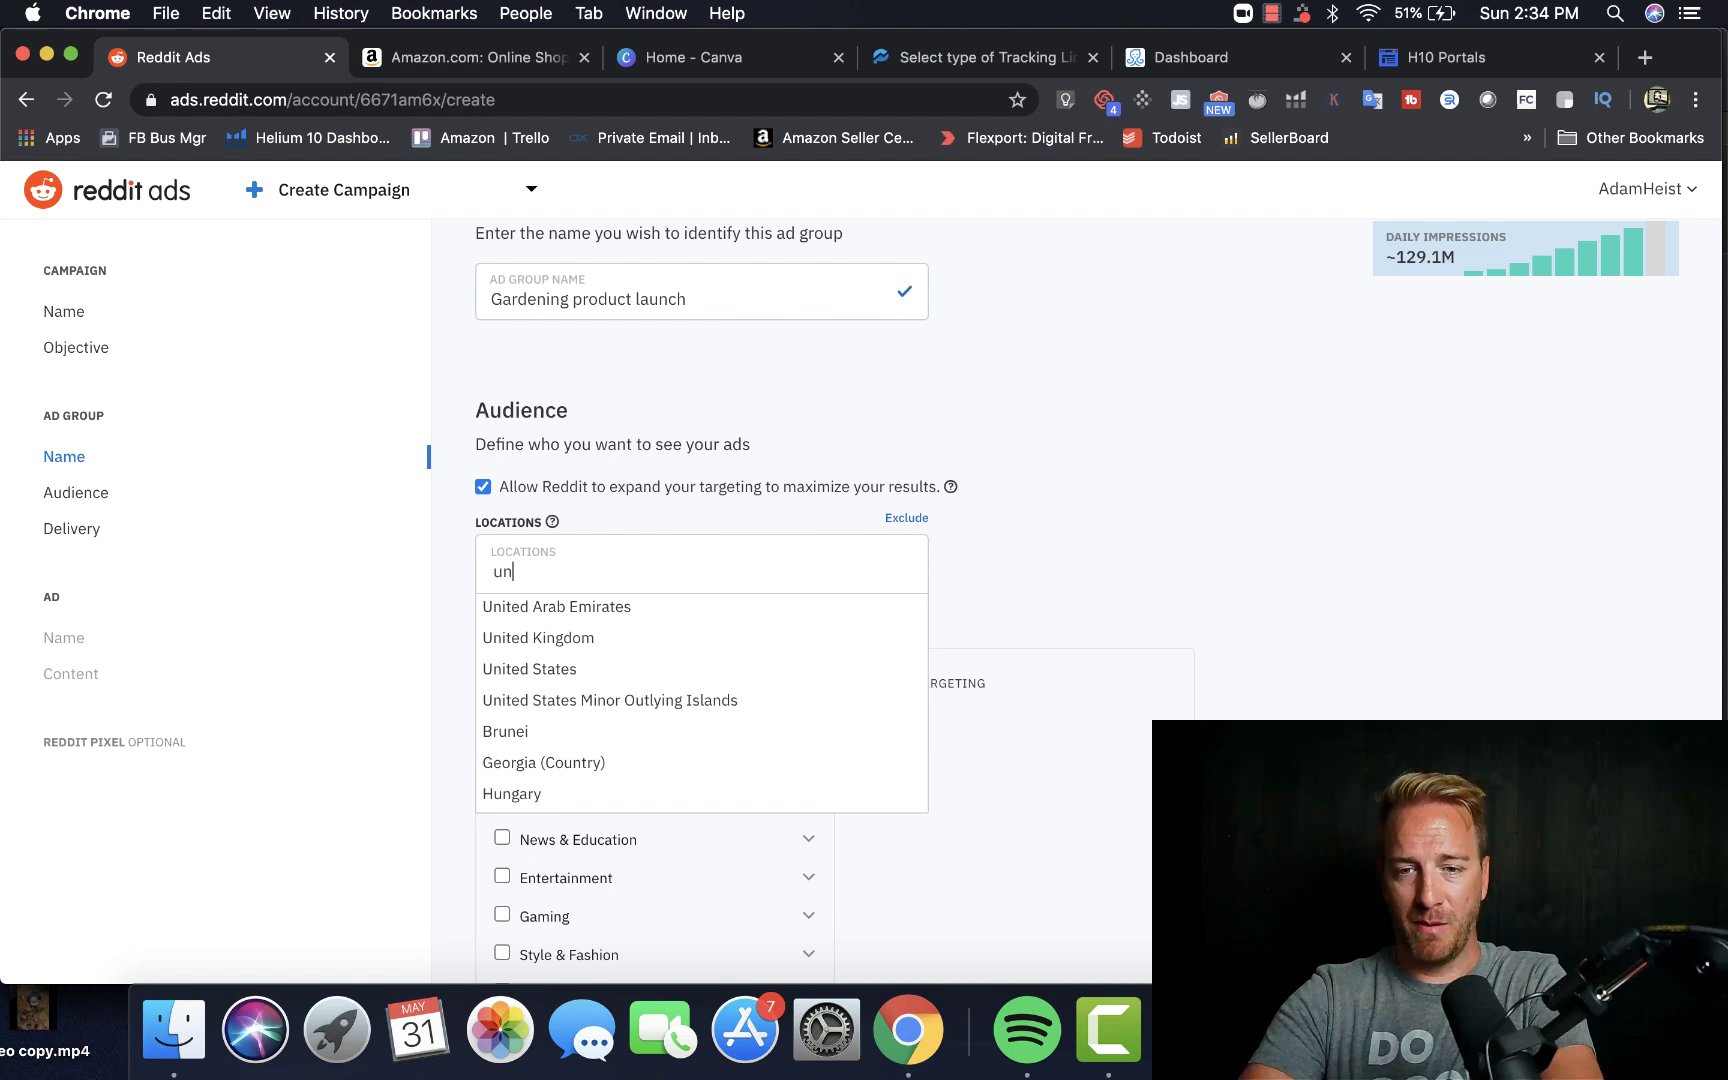
pyautogui.write('i')
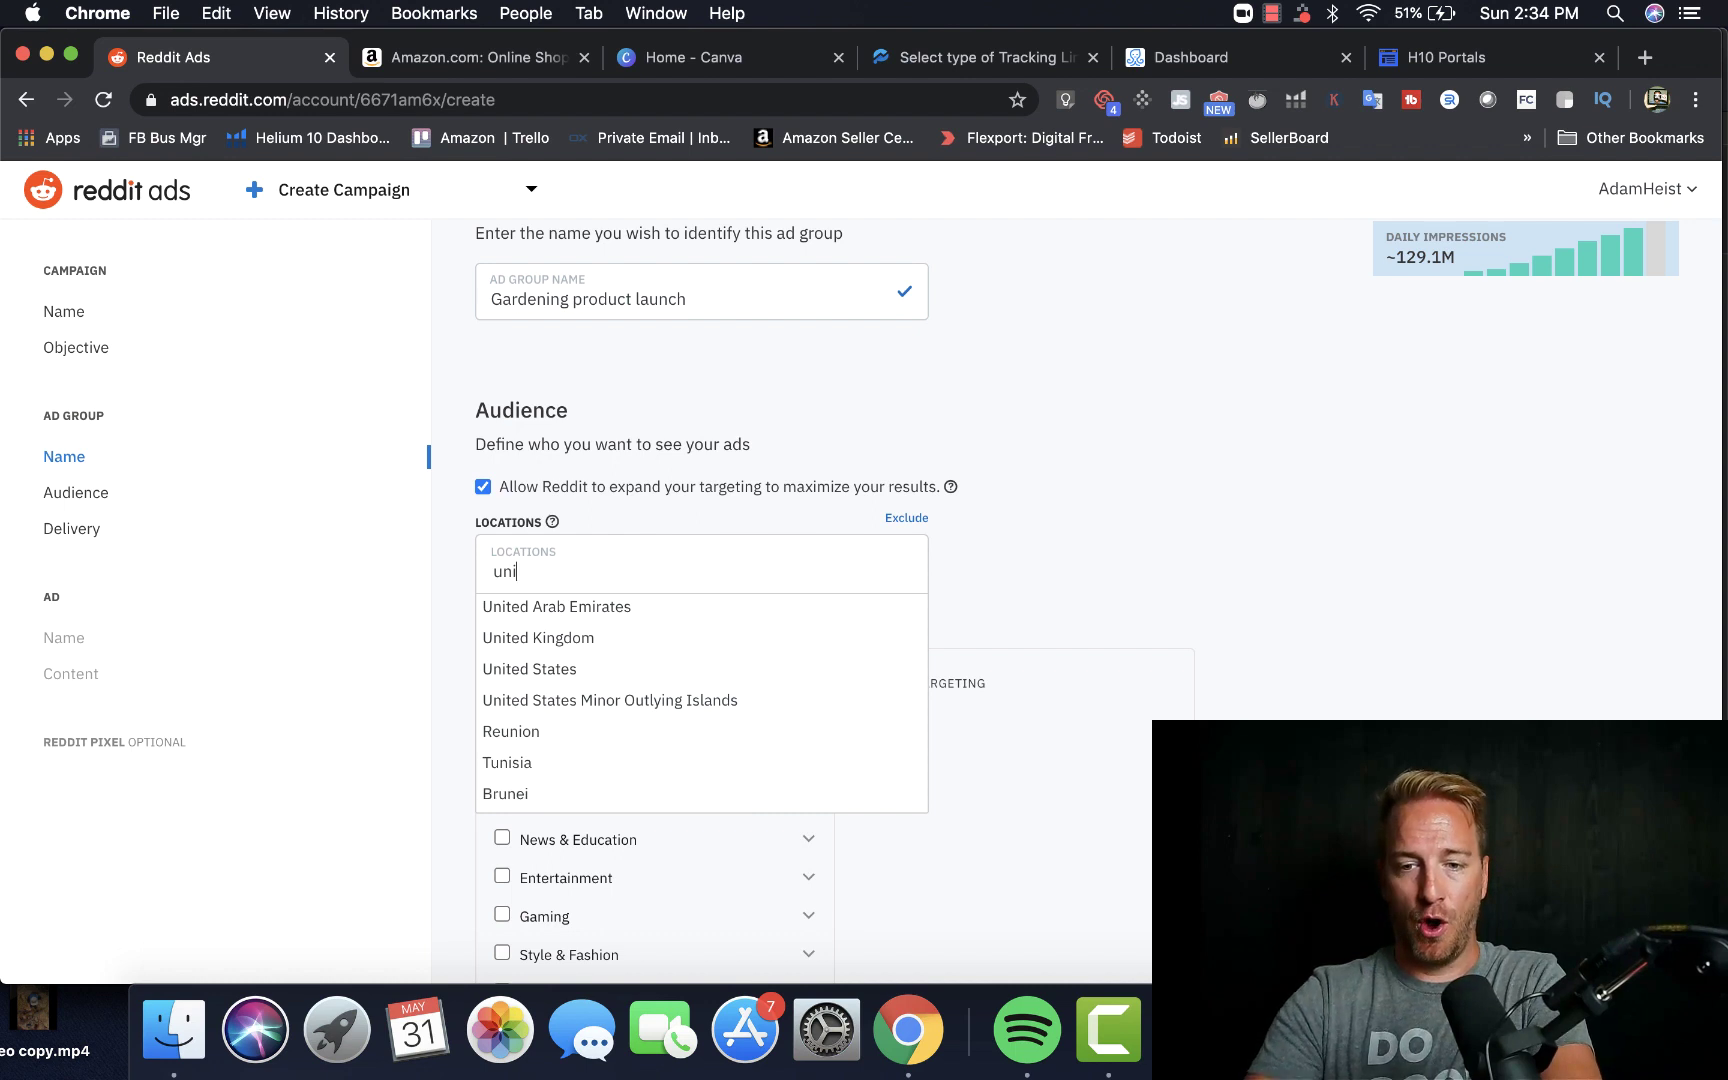
pyautogui.click(526, 678)
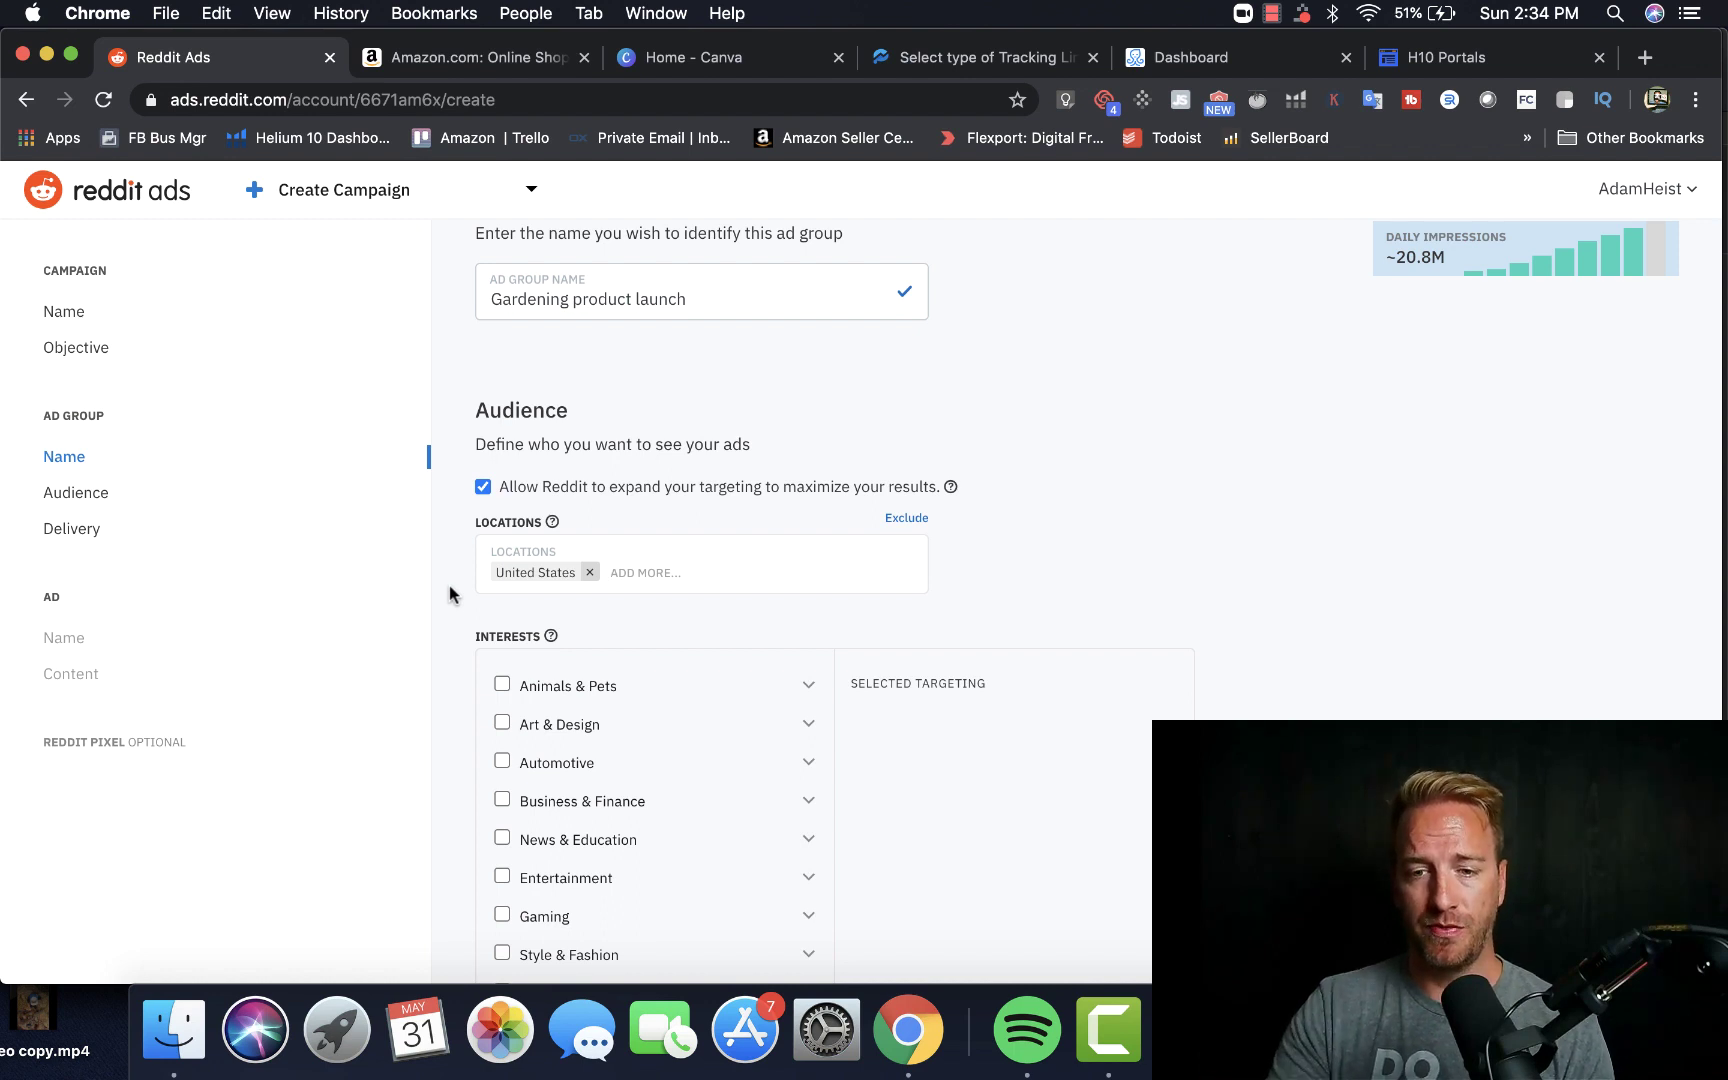
# Step: Add r/gardening as a targeted community, narrowing reach to about 585.8K daily impressions
pyautogui.scroll(-3, 433, 603)
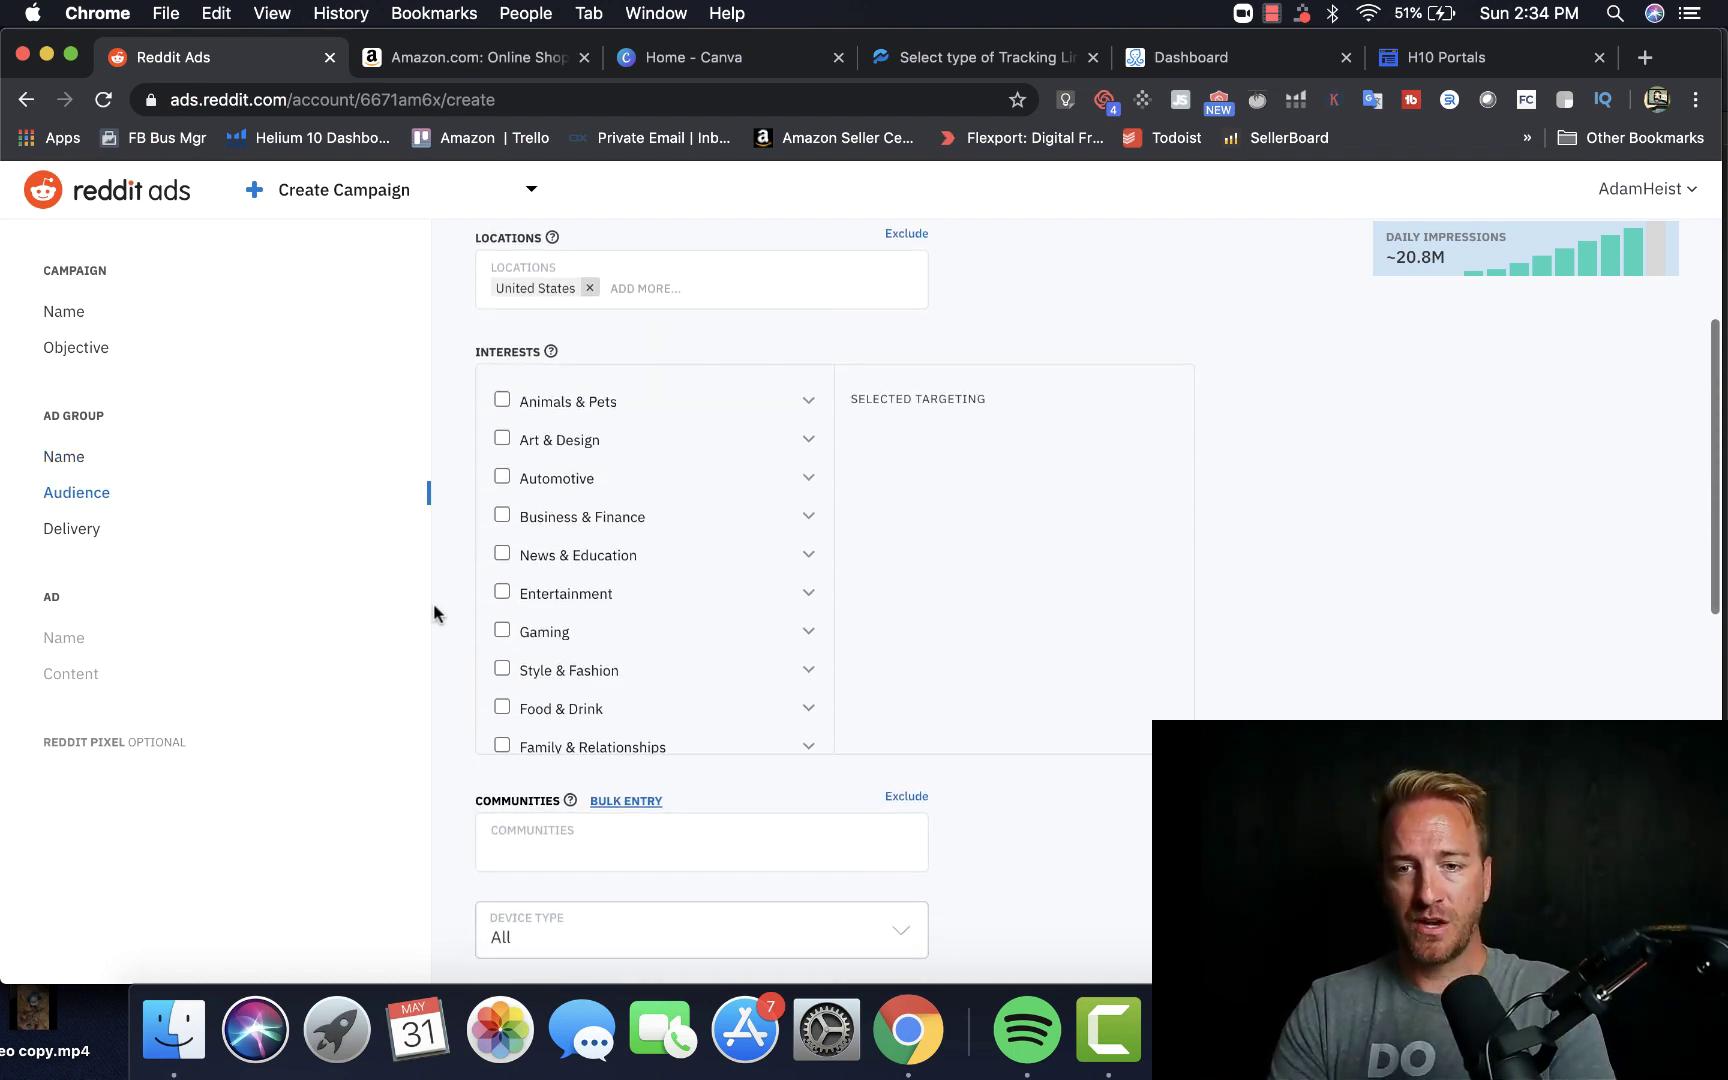
pyautogui.scroll(-3, 487, 548)
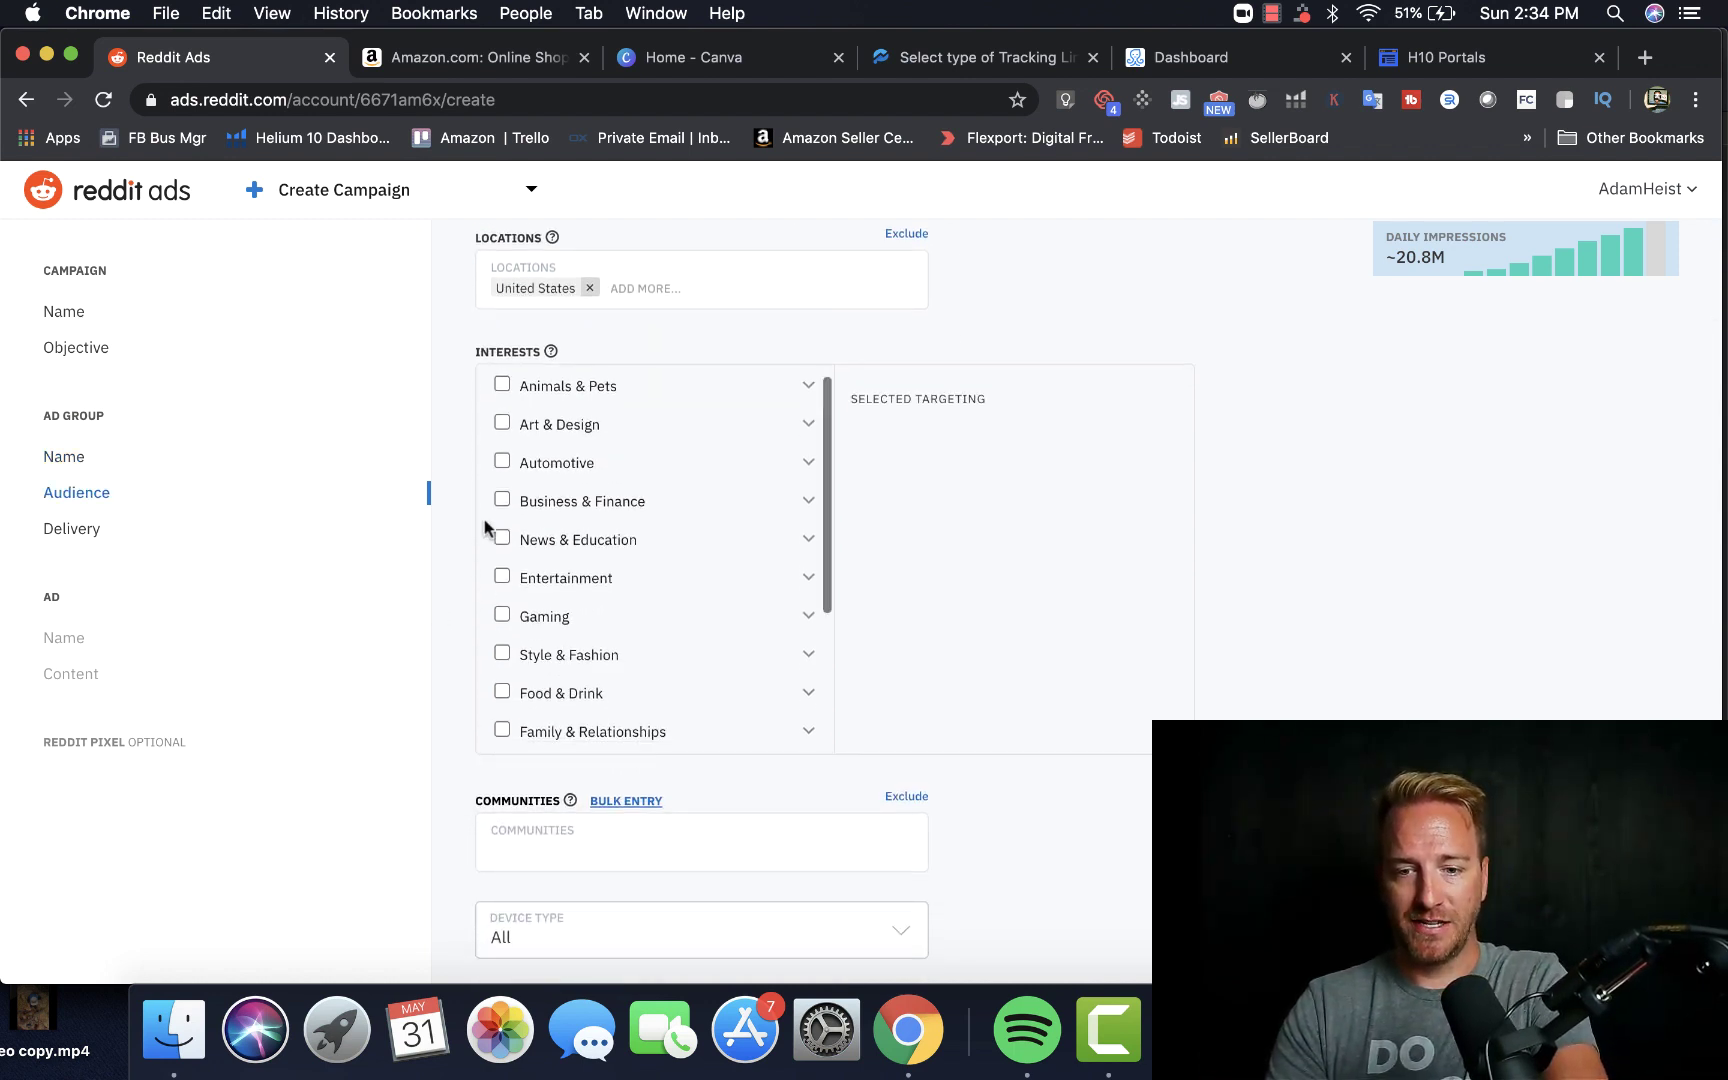
pyautogui.click(560, 845)
pyautogui.scroll(-1, 545, 840)
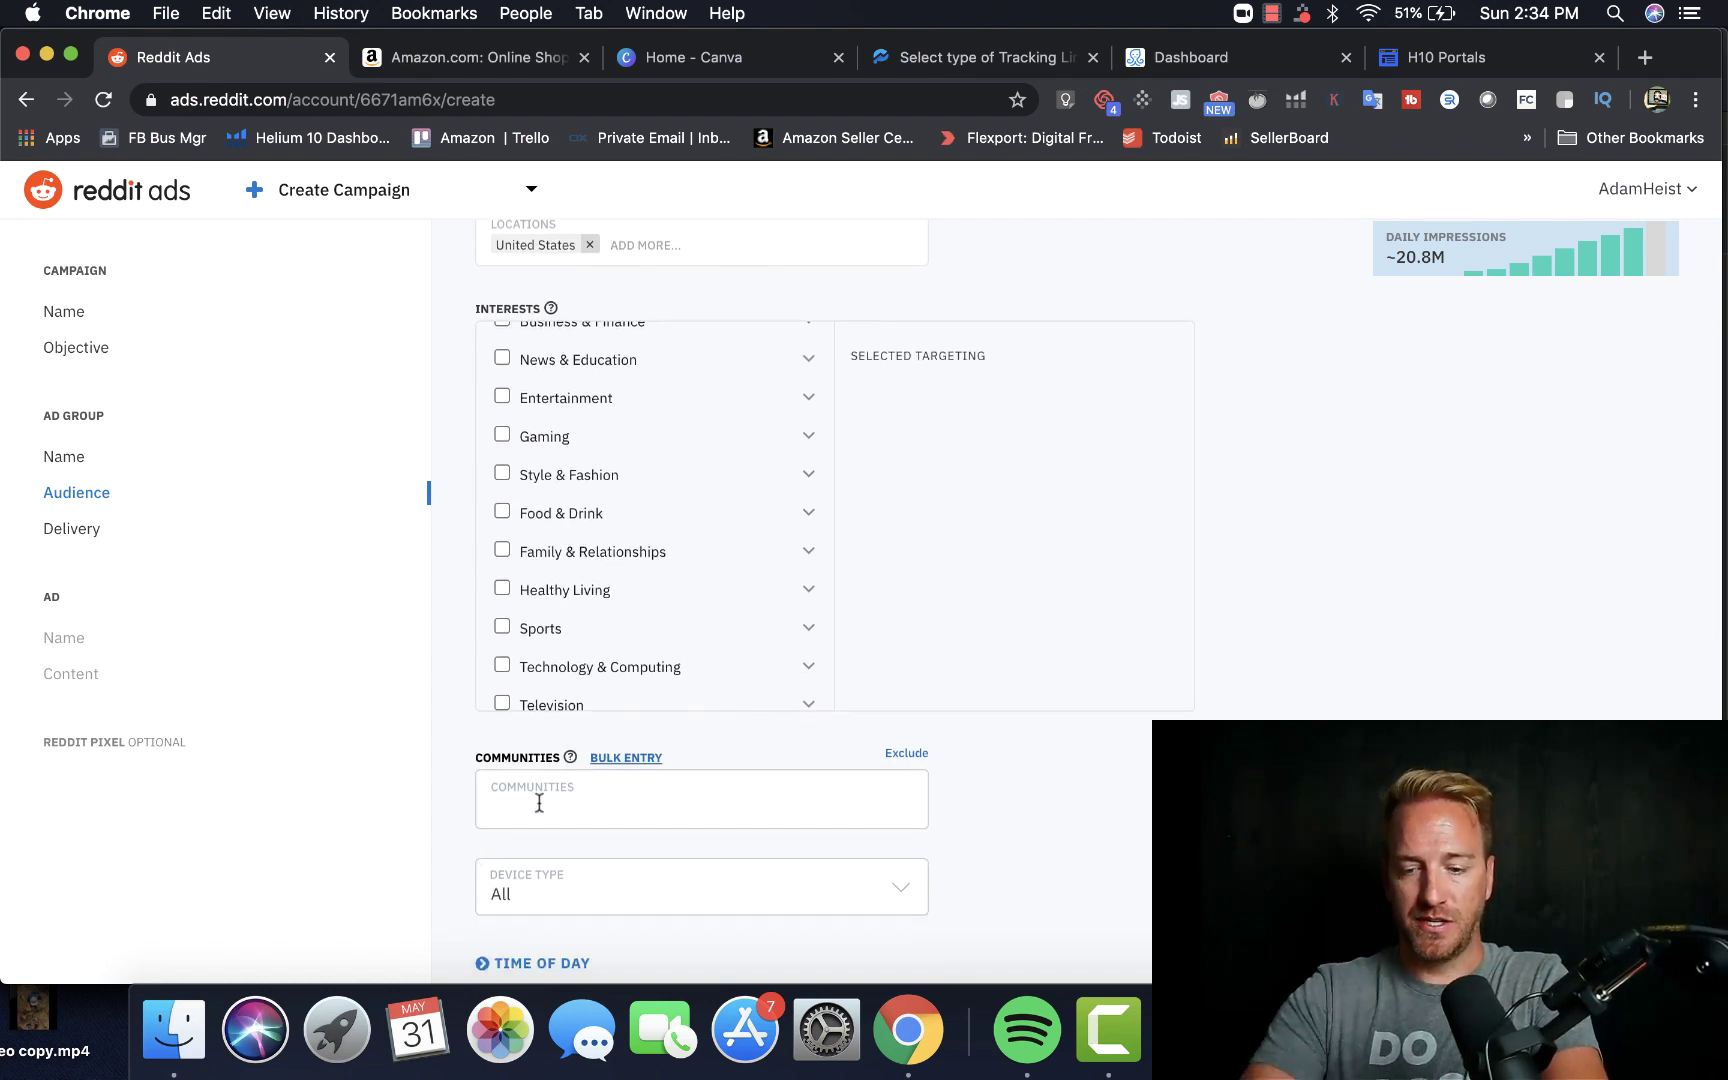
pyautogui.write('gar')
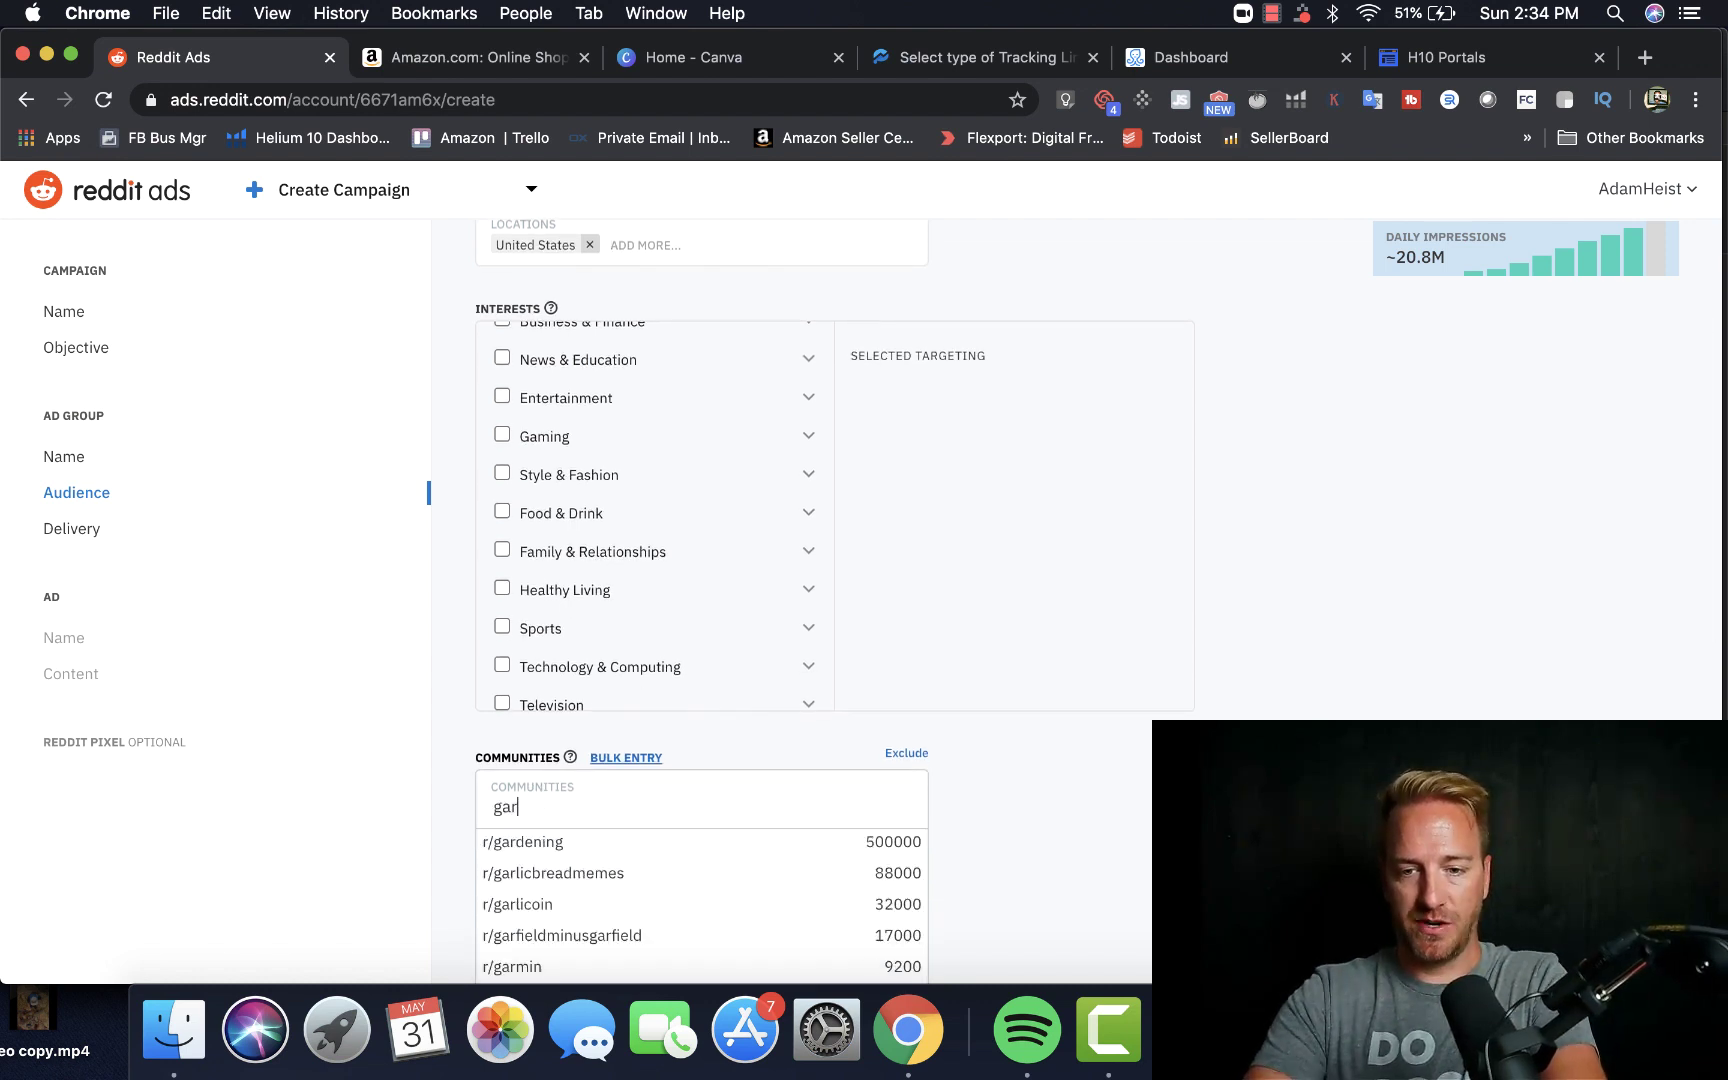
pyautogui.click(552, 846)
# Step: Review the Delivery, $50.00 daily budget, $0.50 per-click bid and Schedule settings
pyautogui.scroll(1, 462, 765)
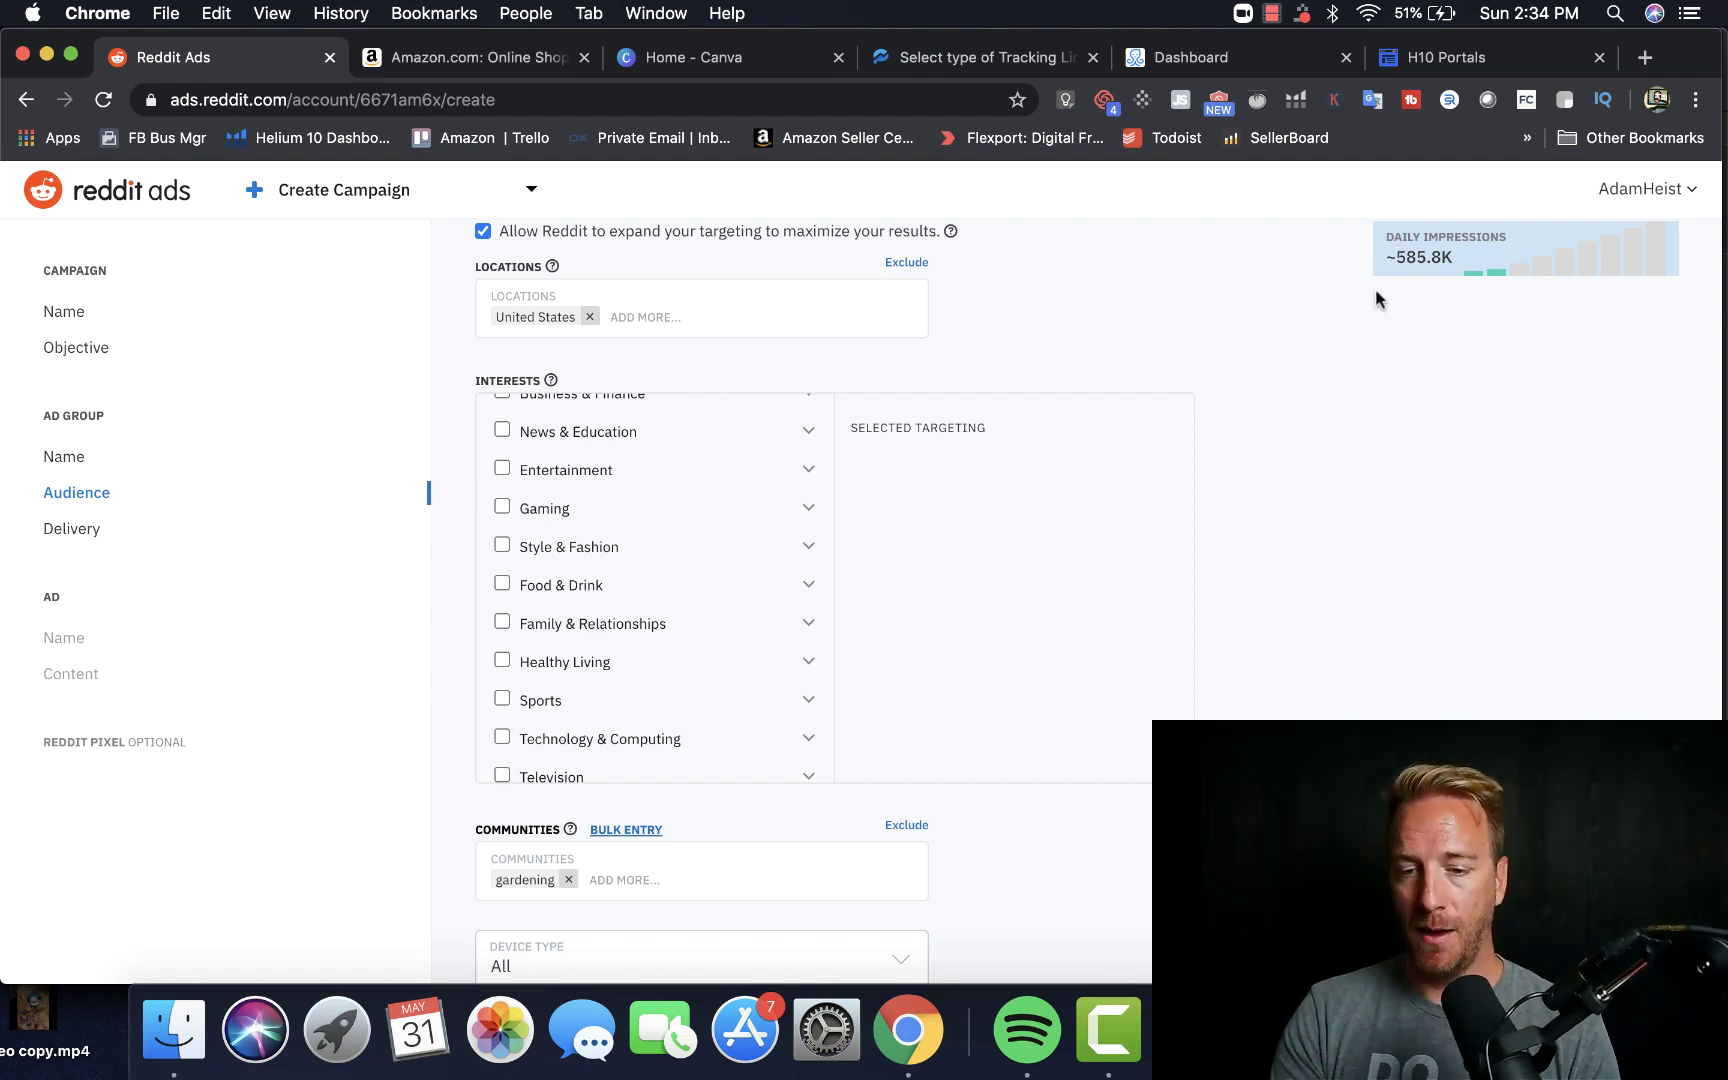
pyautogui.scroll(-10, 1318, 394)
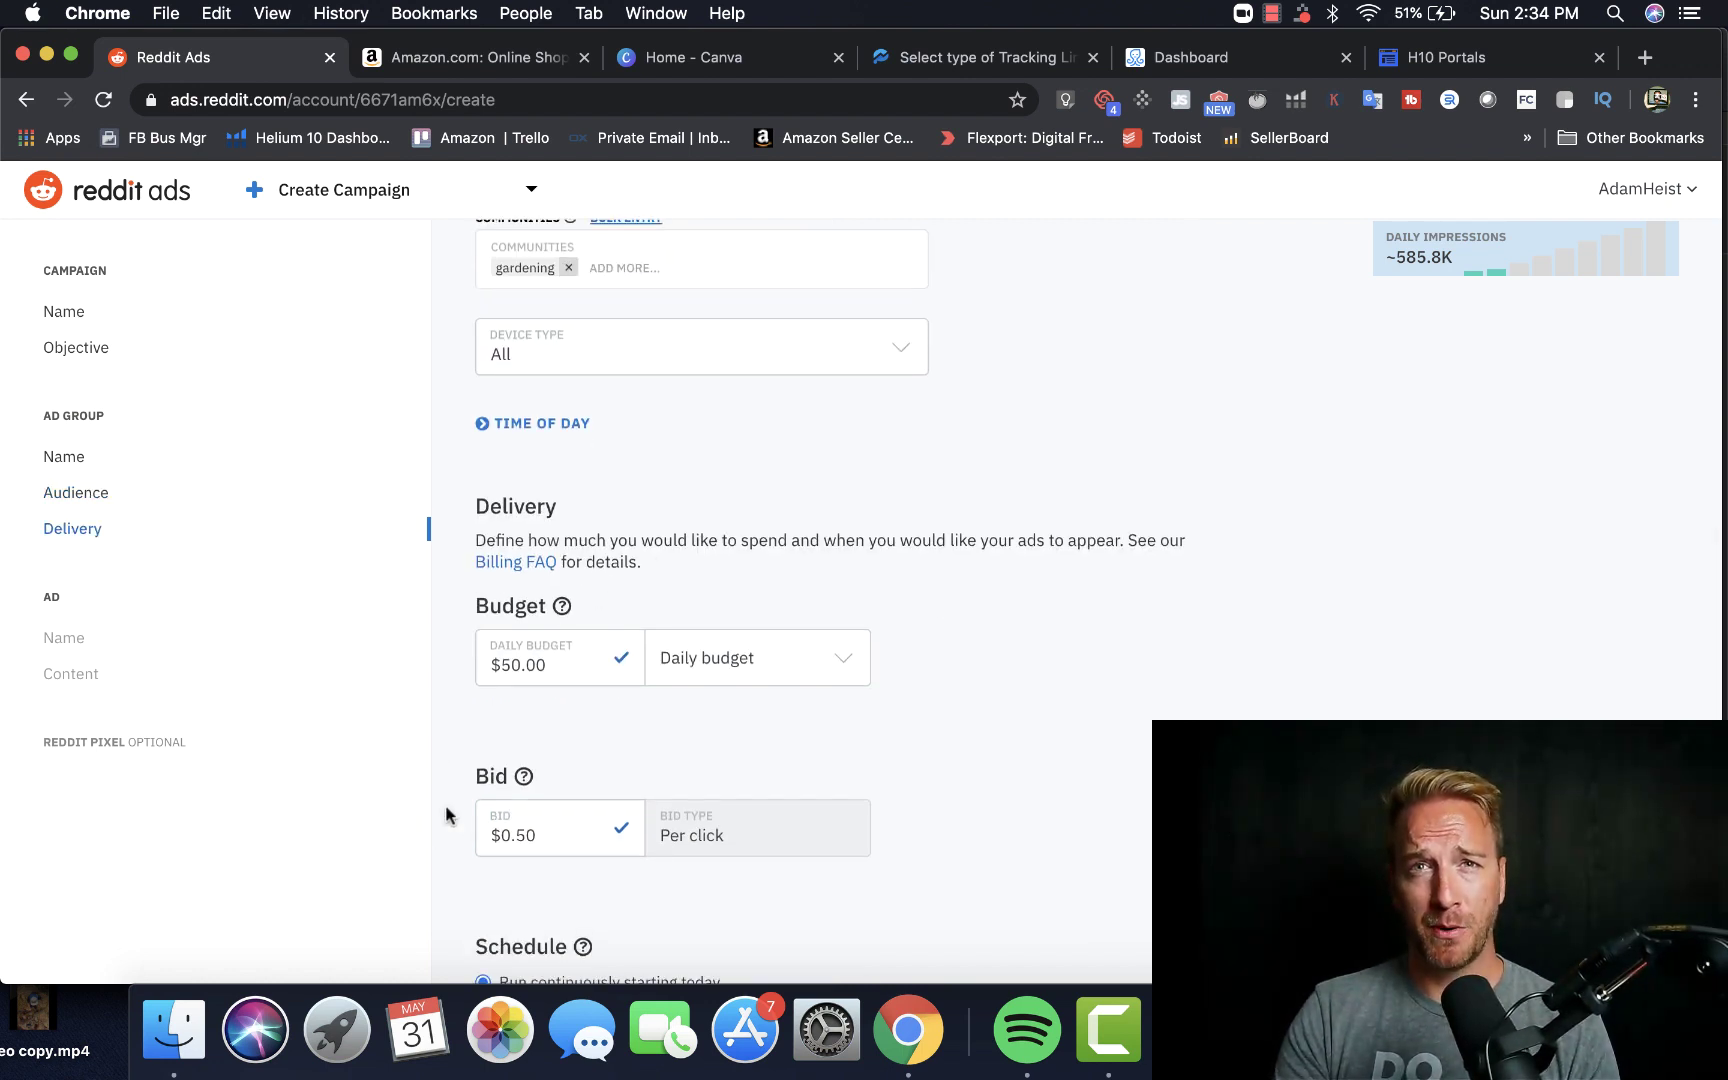
pyautogui.scroll(-2, 446, 805)
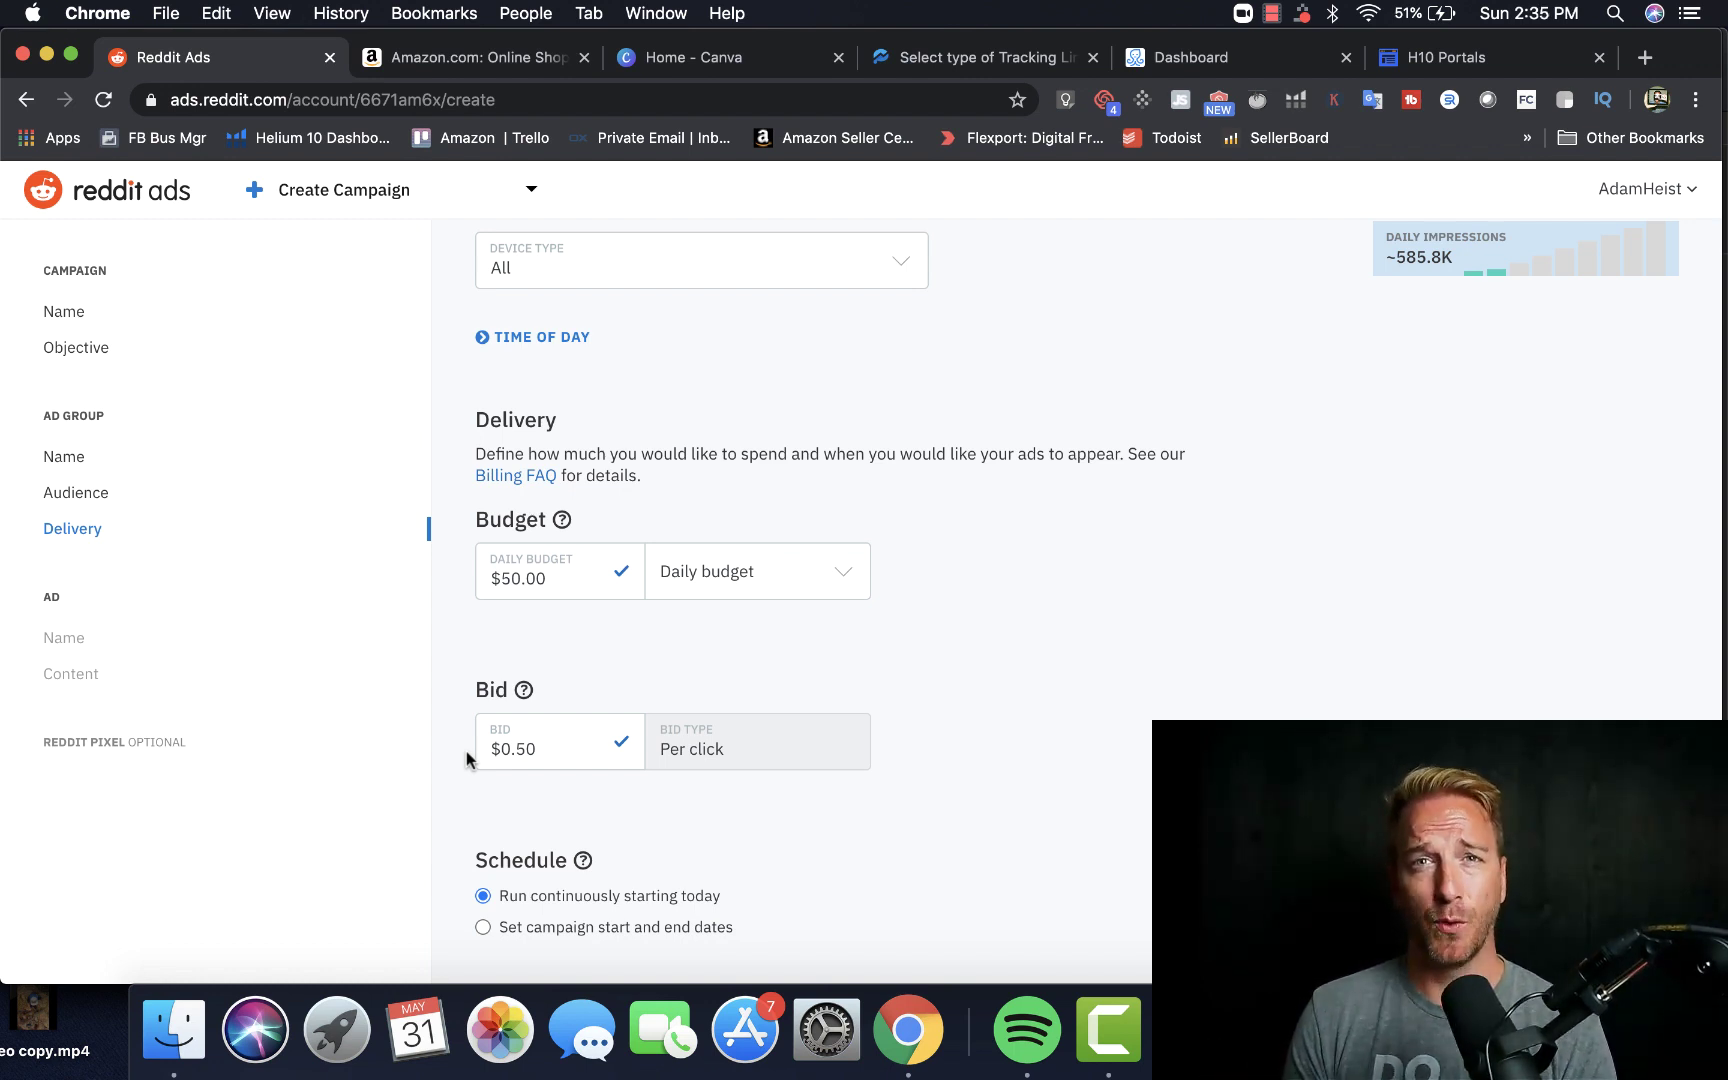
pyautogui.scroll(-5, 467, 752)
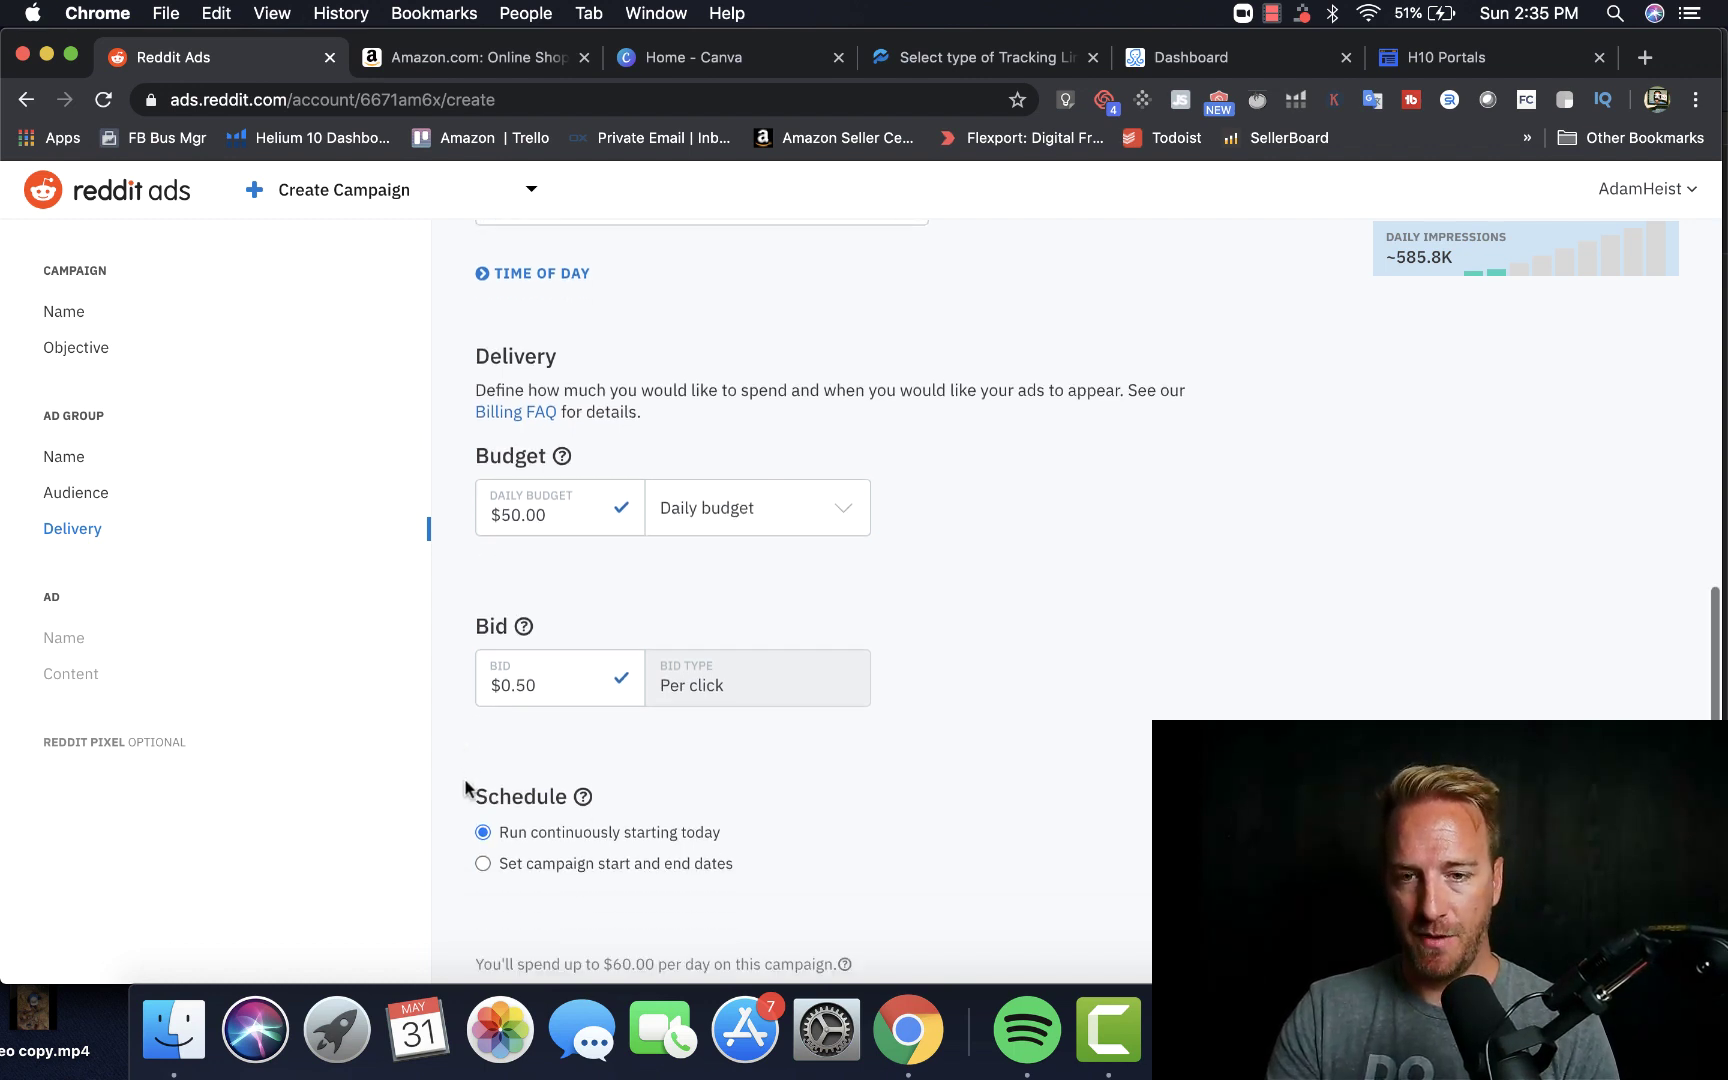
# Step: Continue to the Ad step showing the 'My Ad' Link Post setup
pyautogui.click(631, 777)
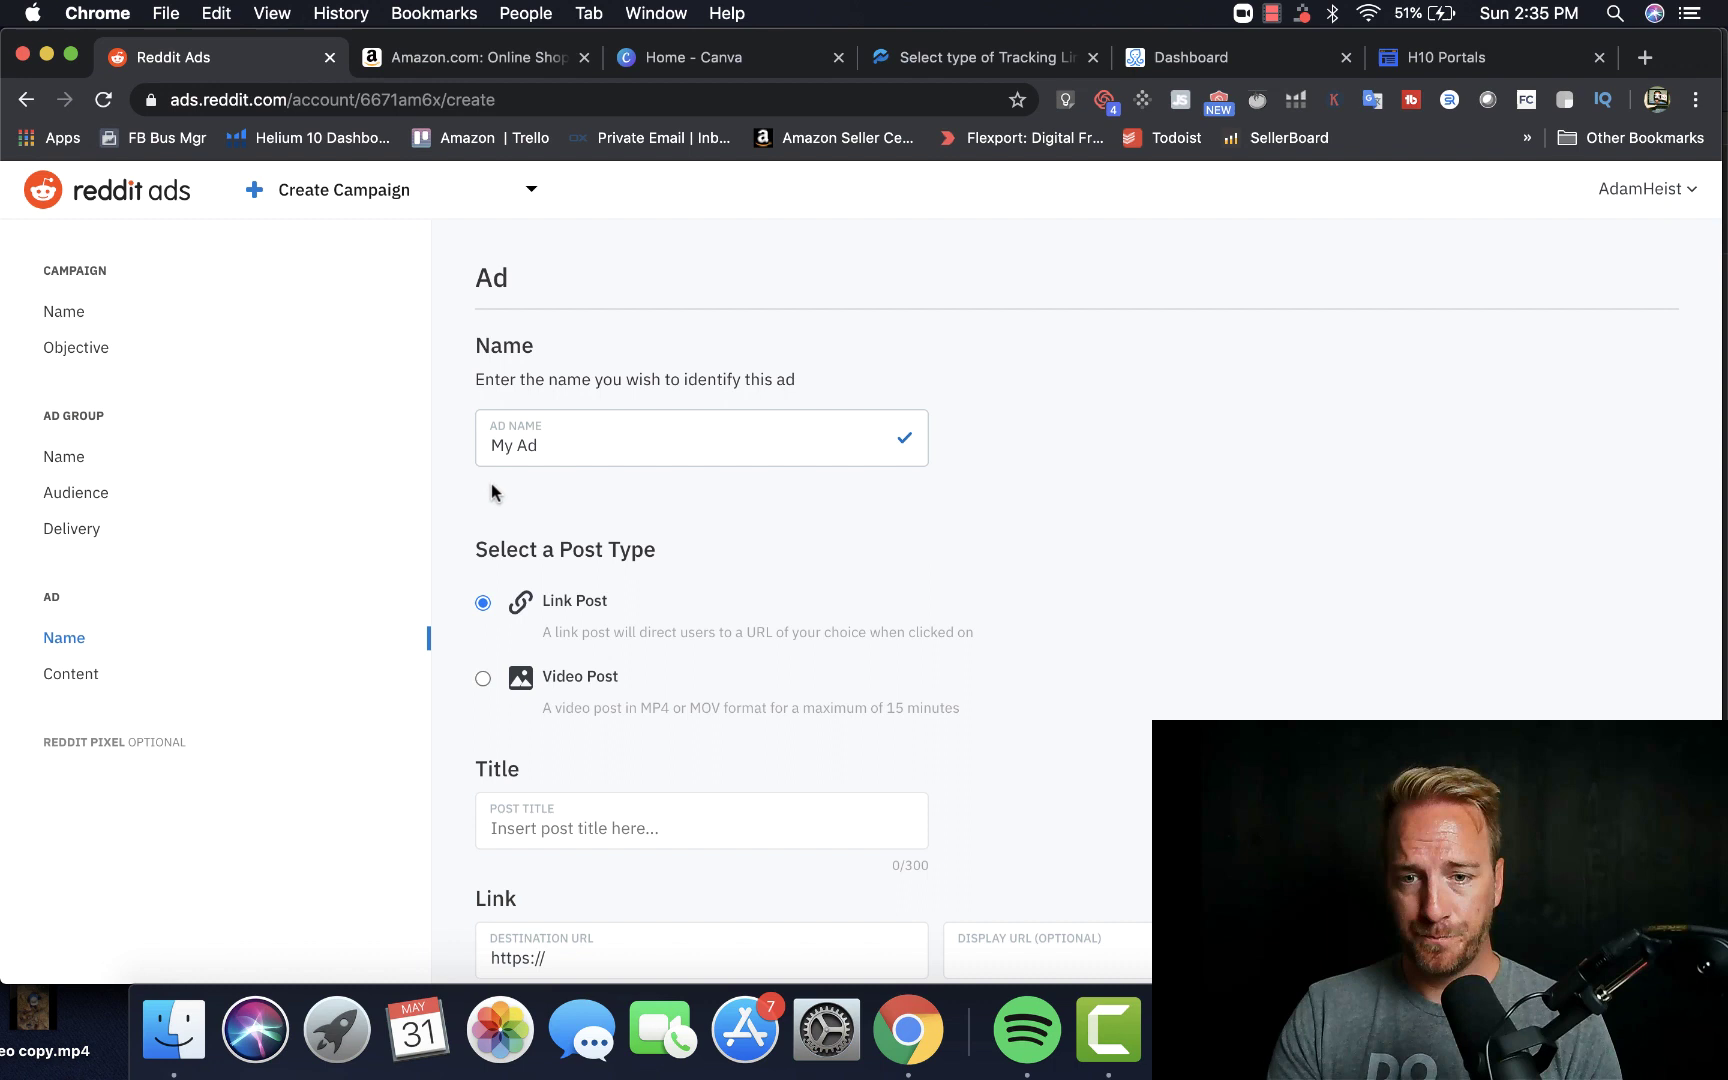
pyautogui.scroll(-2, 491, 483)
pyautogui.scroll(-2, 491, 483)
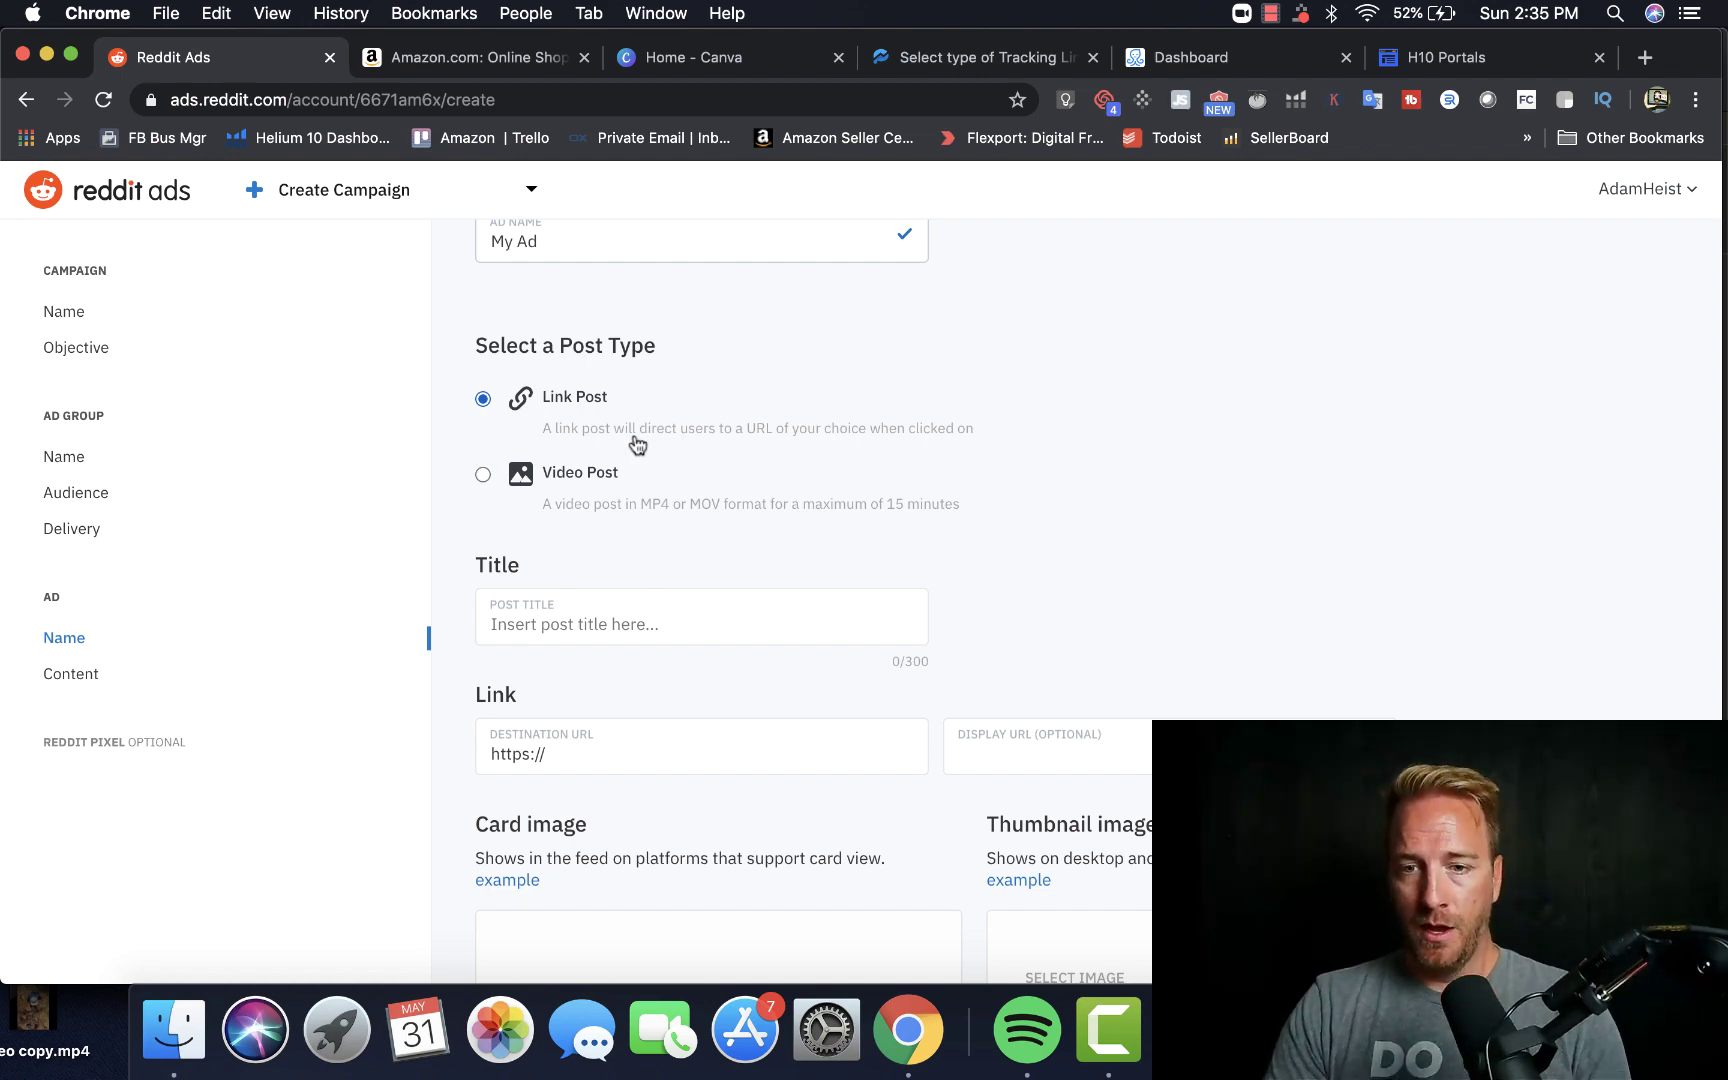
pyautogui.scroll(2, 637, 445)
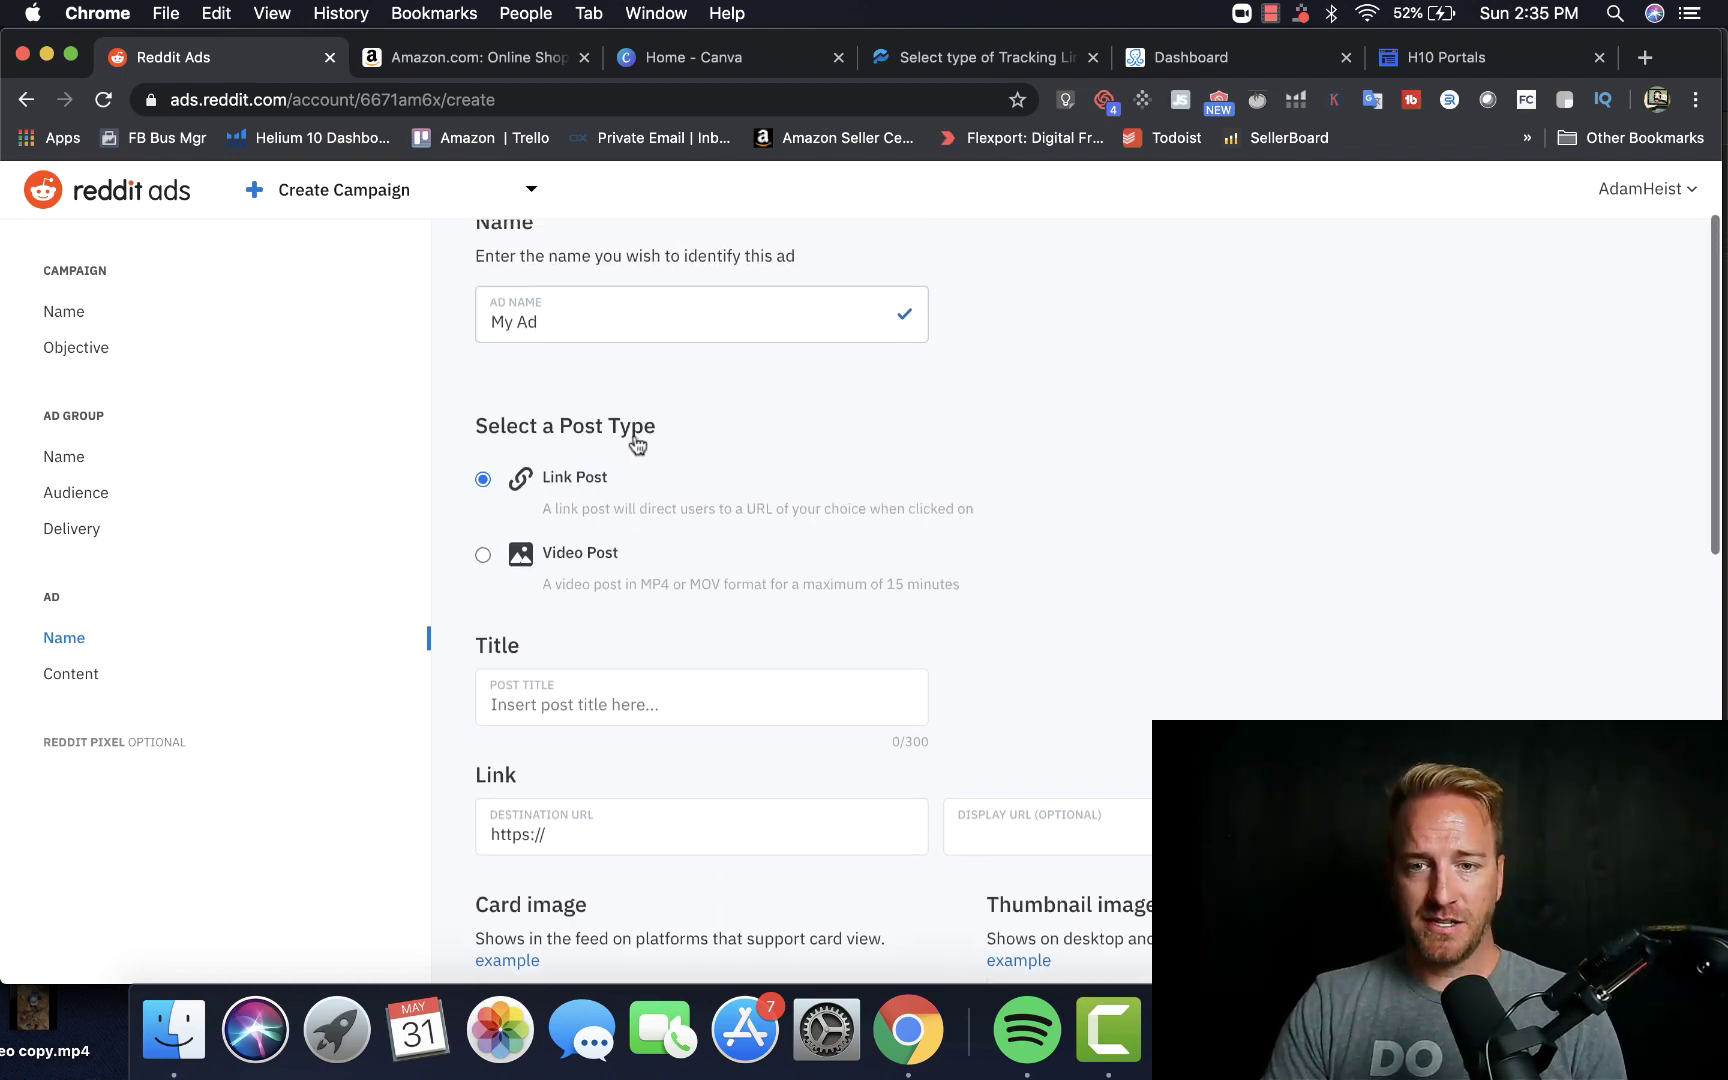
# Step: Search Amazon for 'gardening bag' and run Helium 10 Xray on the results
pyautogui.click(427, 62)
pyautogui.click(435, 207)
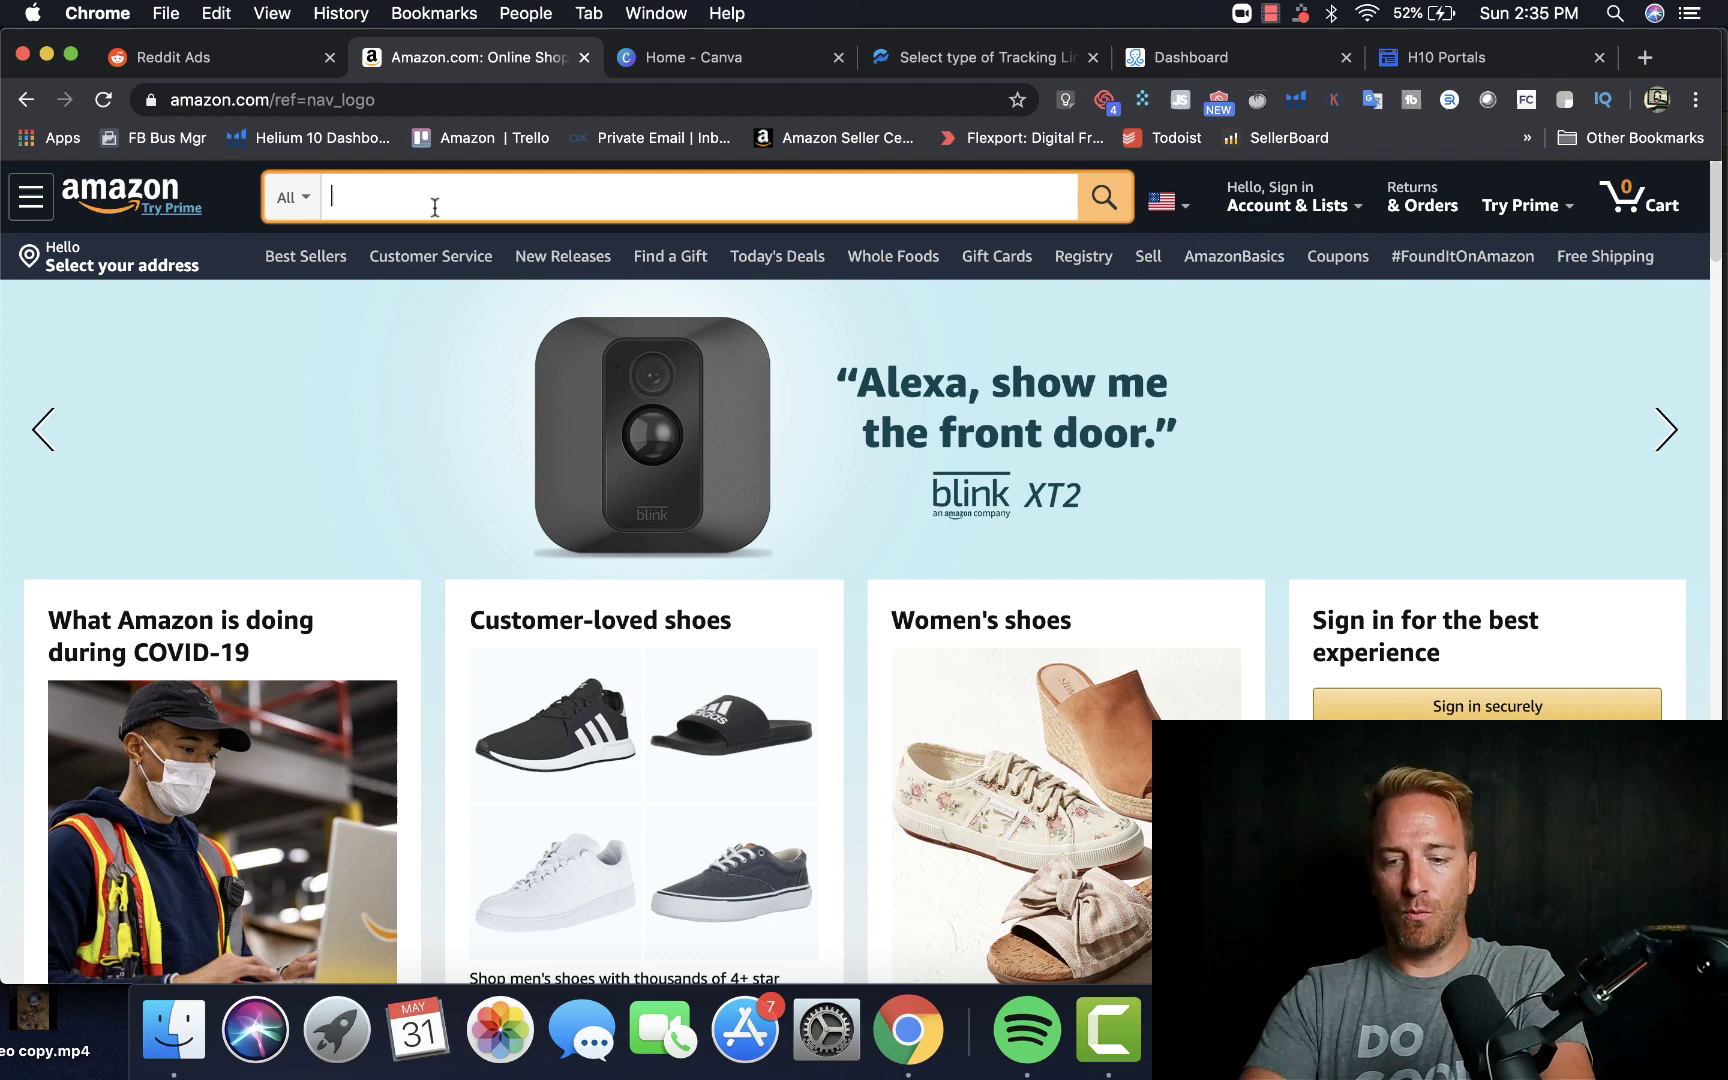
pyautogui.write('gardening')
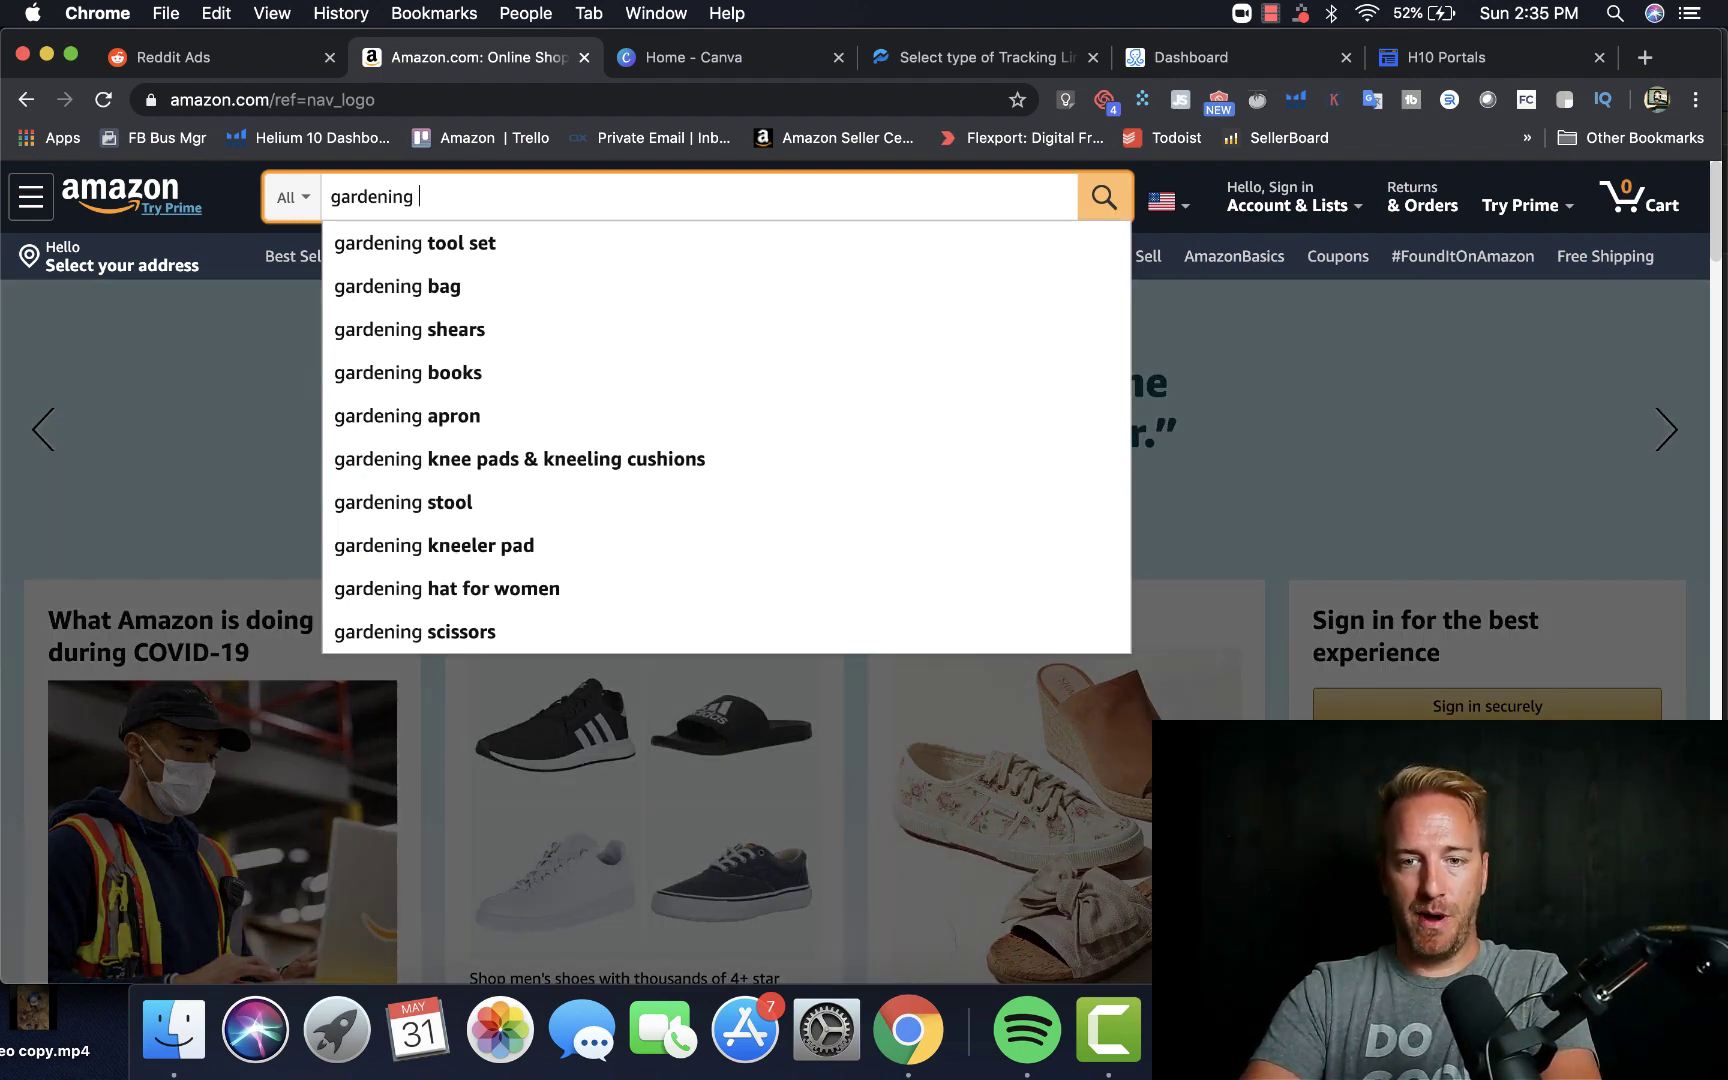
pyautogui.click(405, 290)
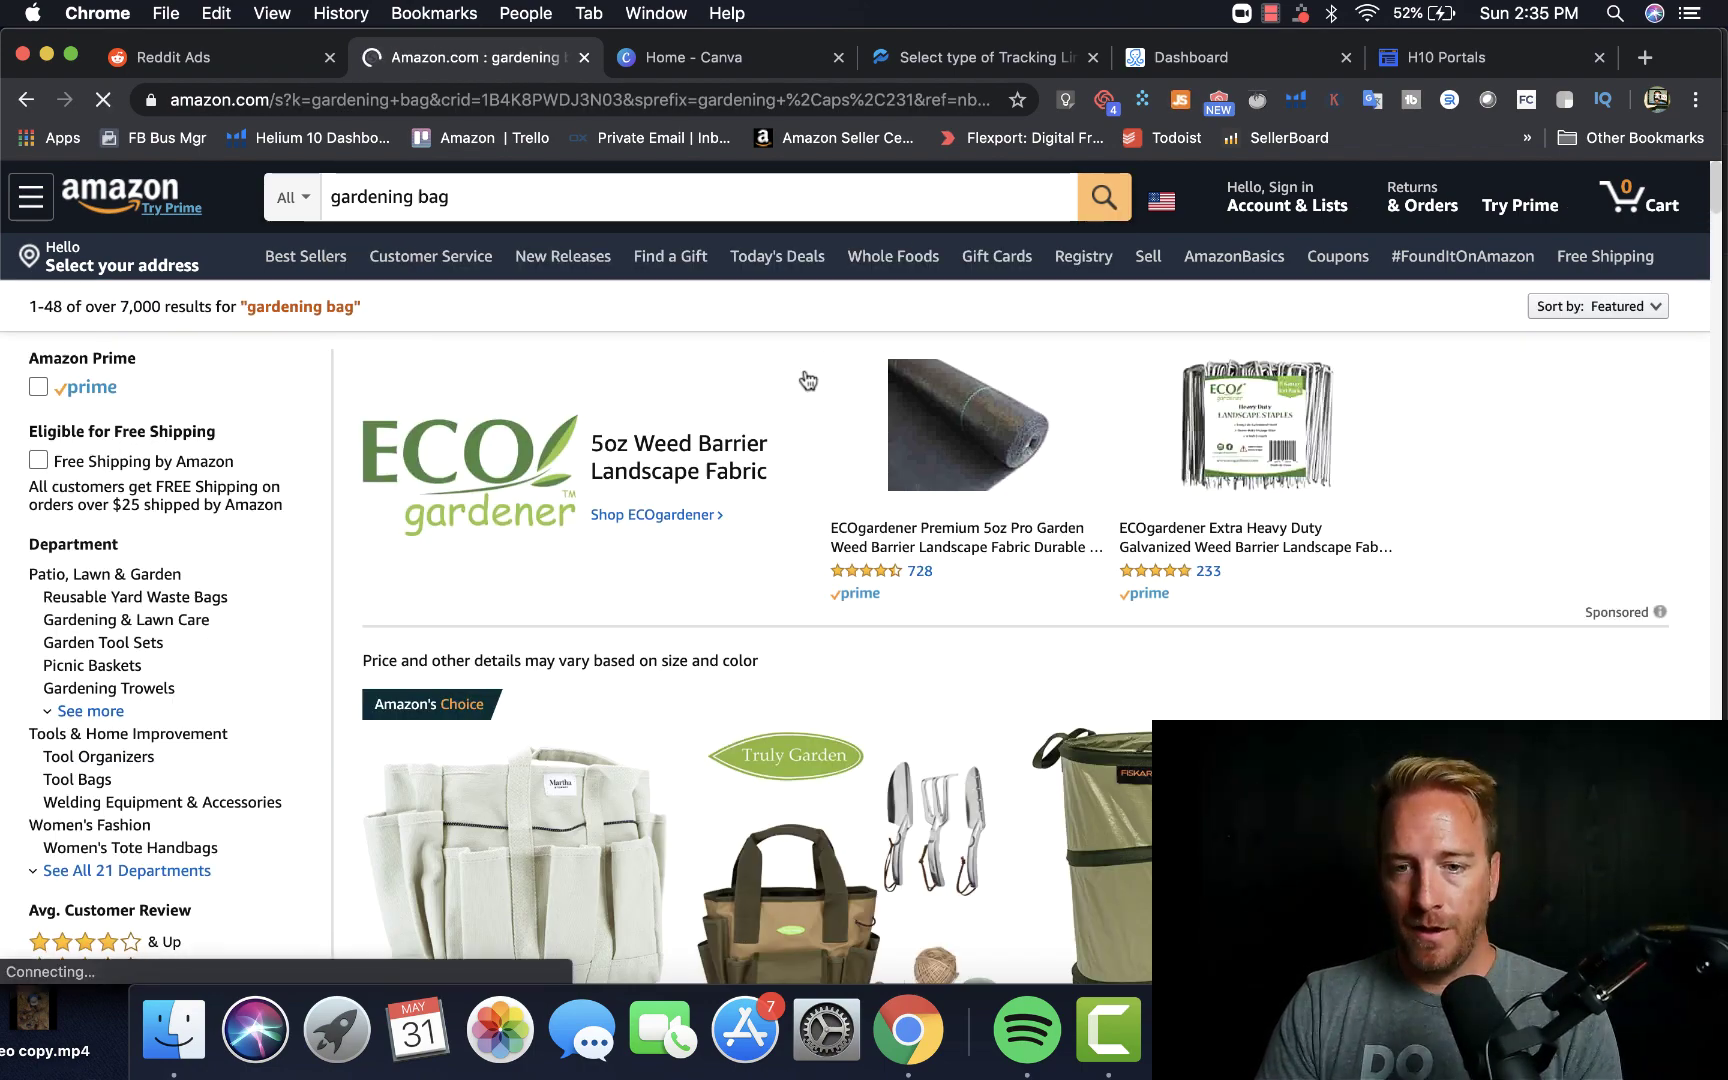
pyautogui.scroll(-2, 805, 379)
pyautogui.scroll(-5, 805, 379)
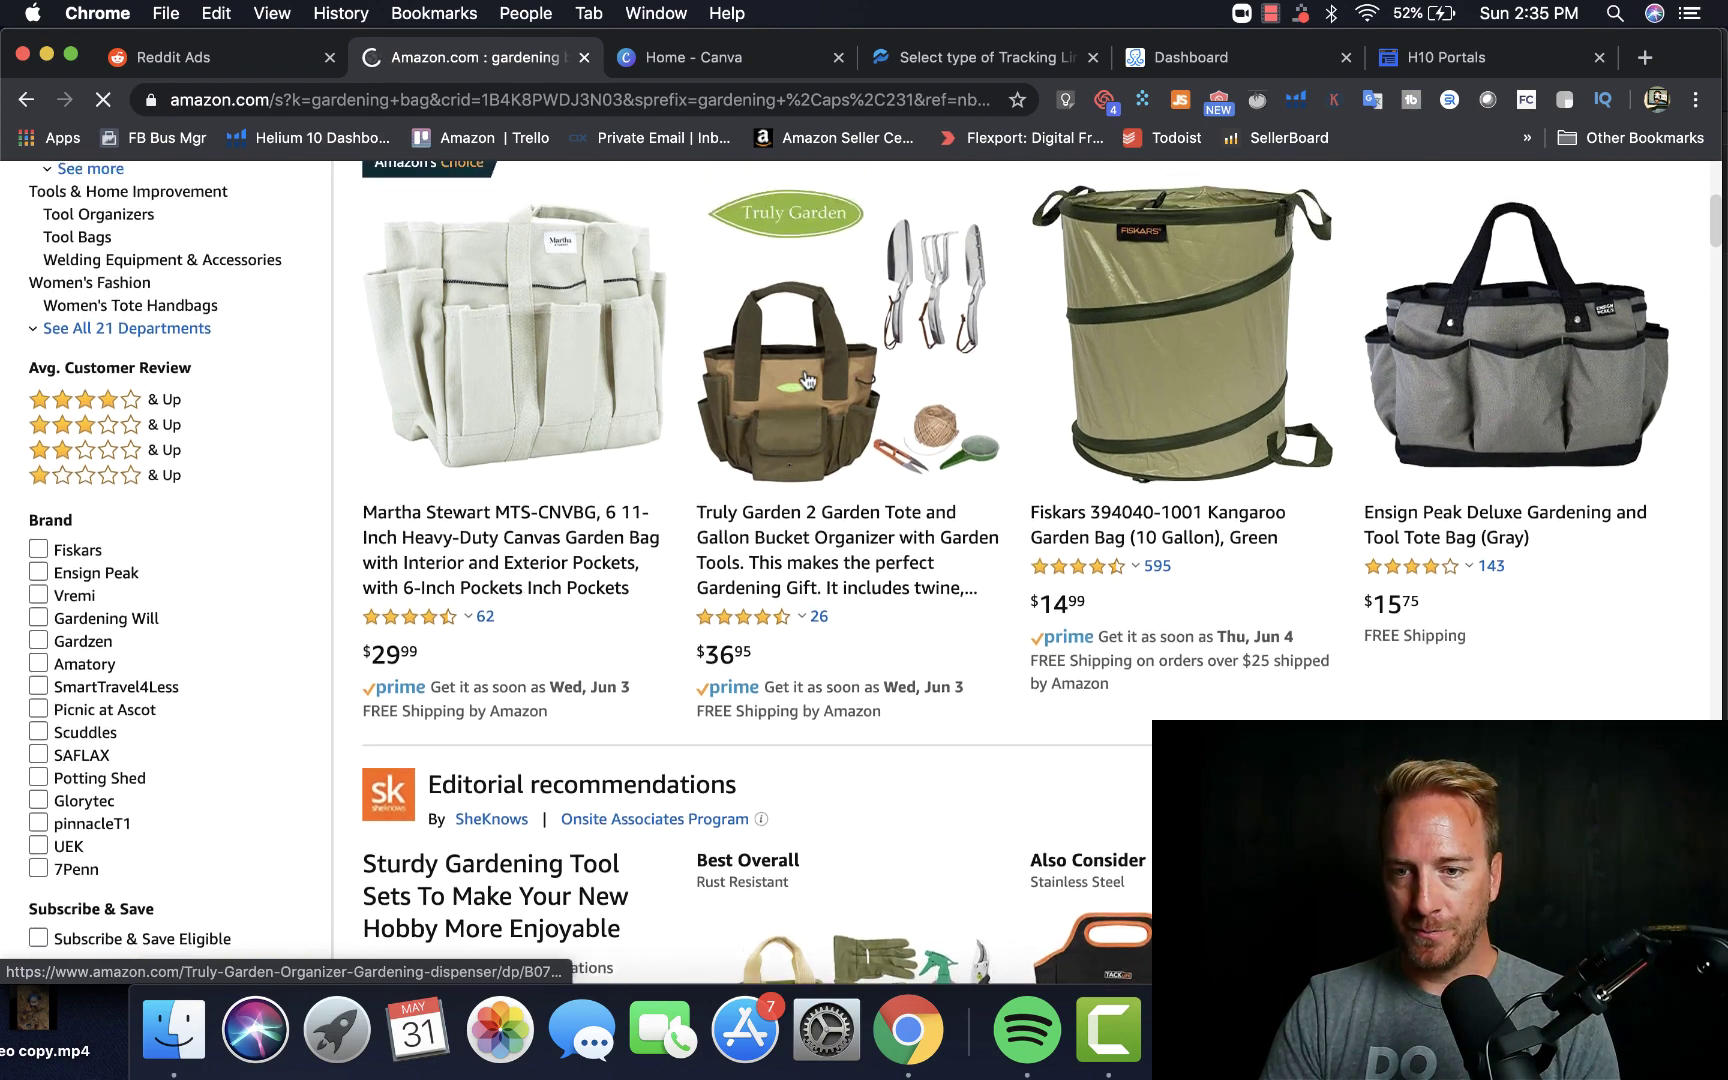
pyautogui.click(1295, 99)
pyautogui.click(1079, 237)
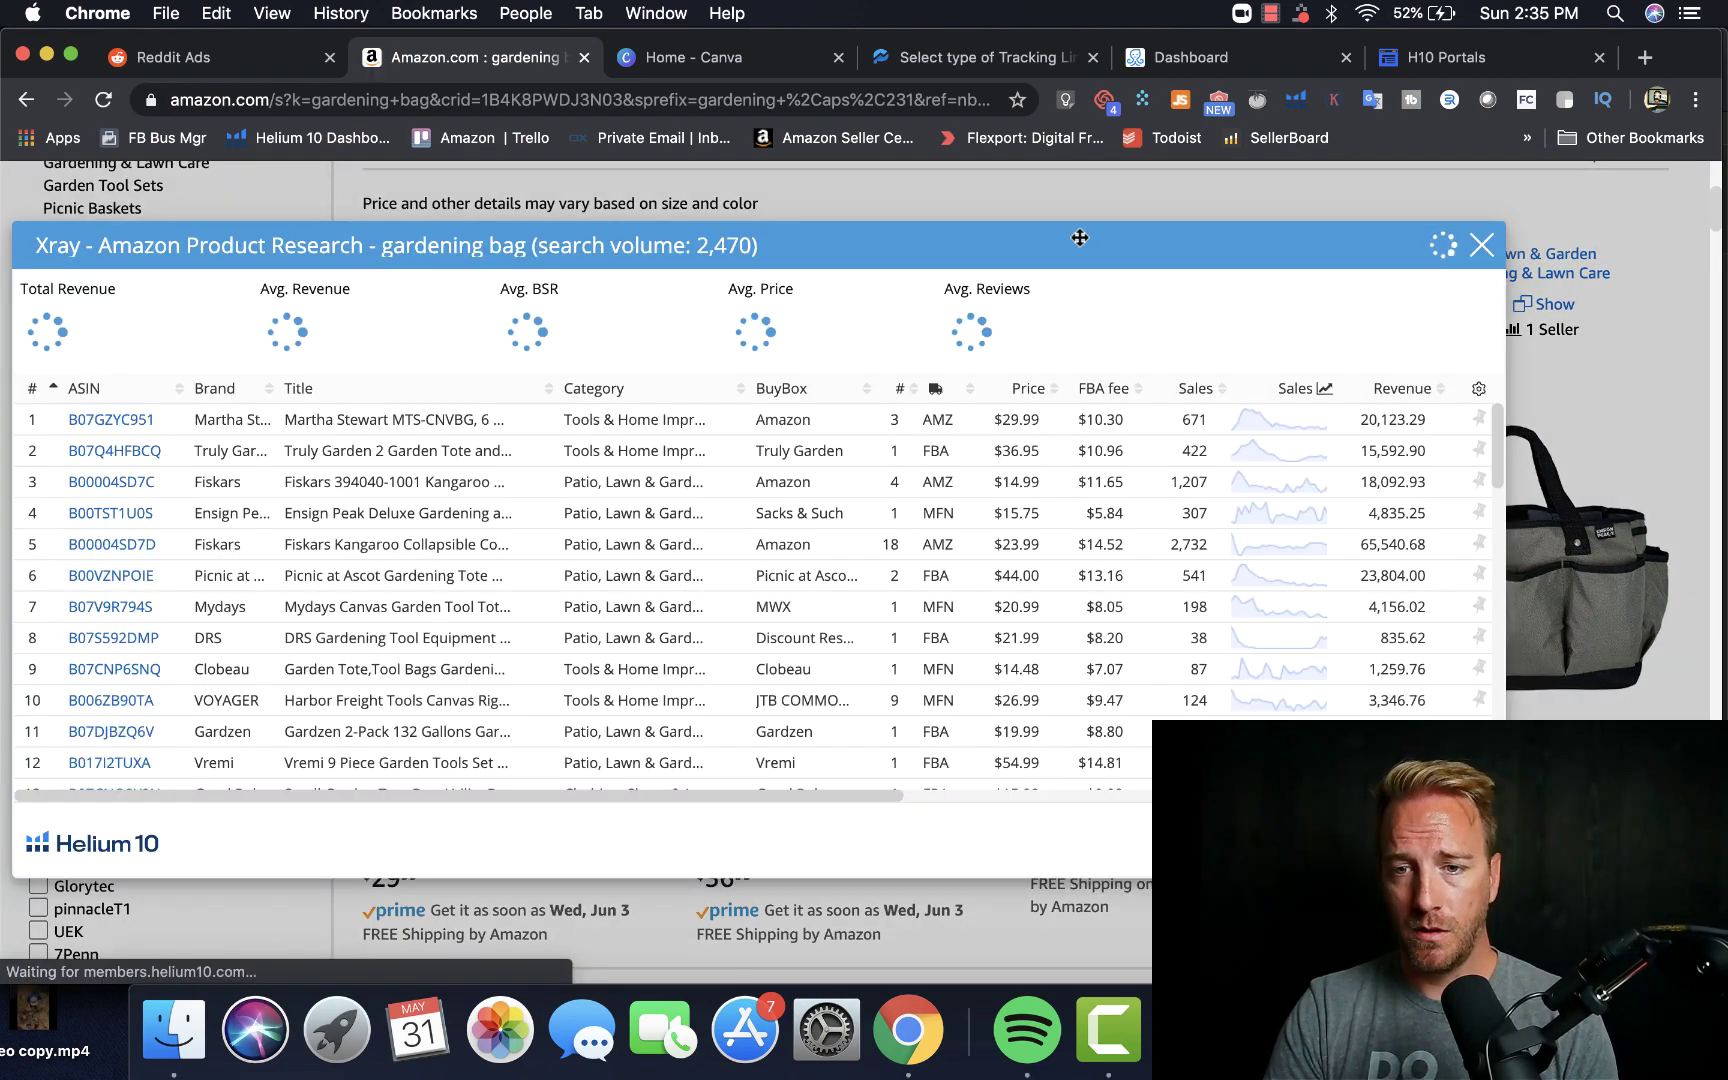
# Step: Scroll the Xray table to review $730,543 total revenue, $23.49 average price and 380 average reviews
pyautogui.scroll(-1, 1157, 455)
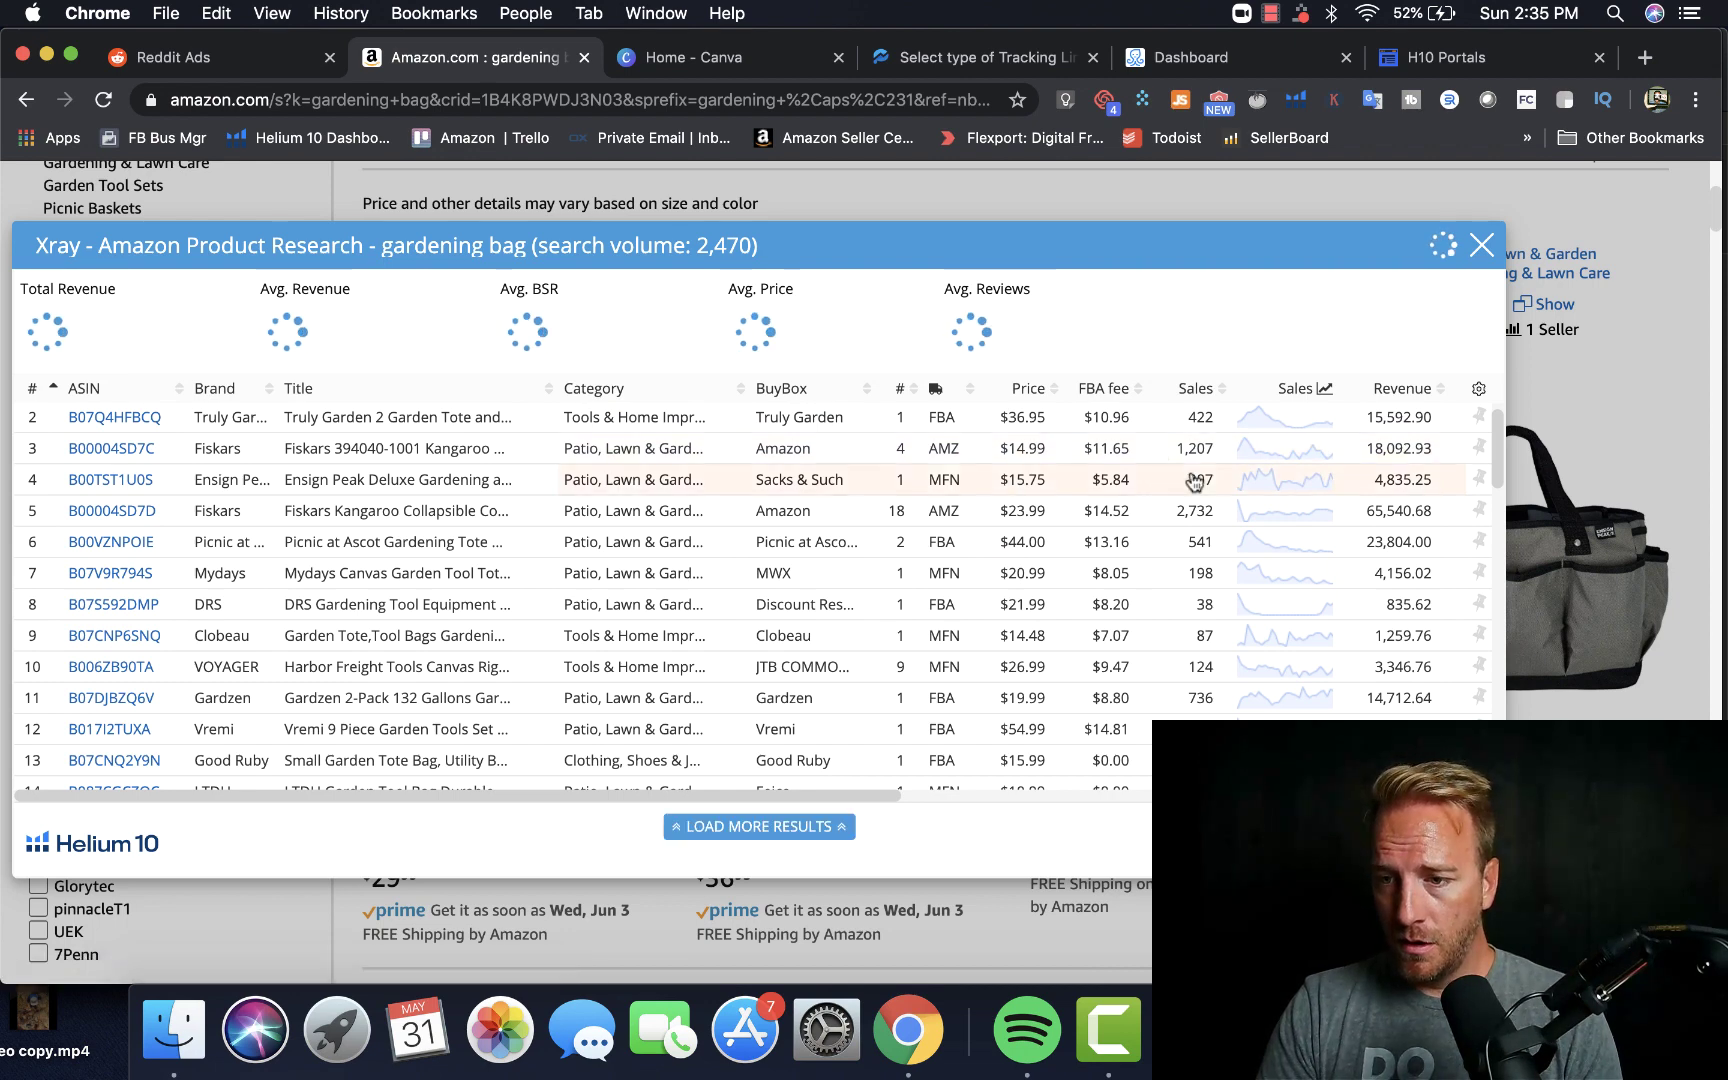
pyautogui.scroll(1, 1335, 620)
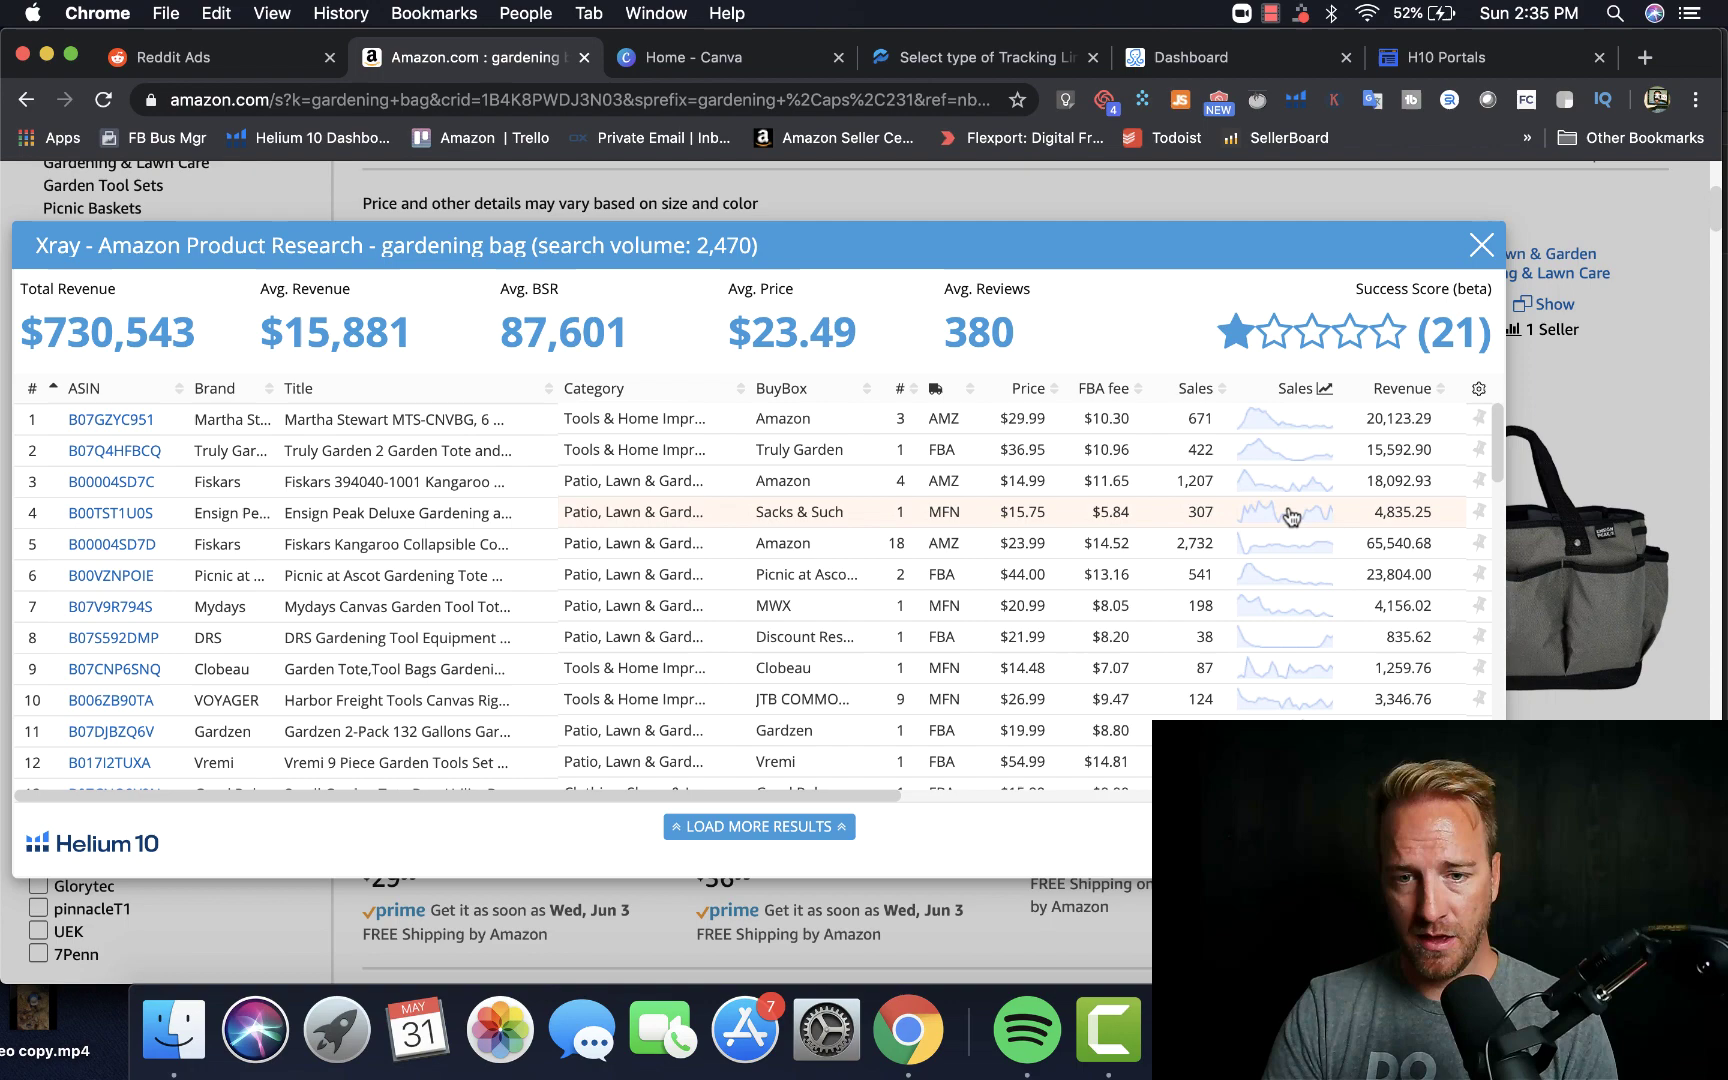
pyautogui.scroll(-2, 1289, 515)
pyautogui.scroll(-1, 1291, 516)
pyautogui.scroll(3, 1292, 513)
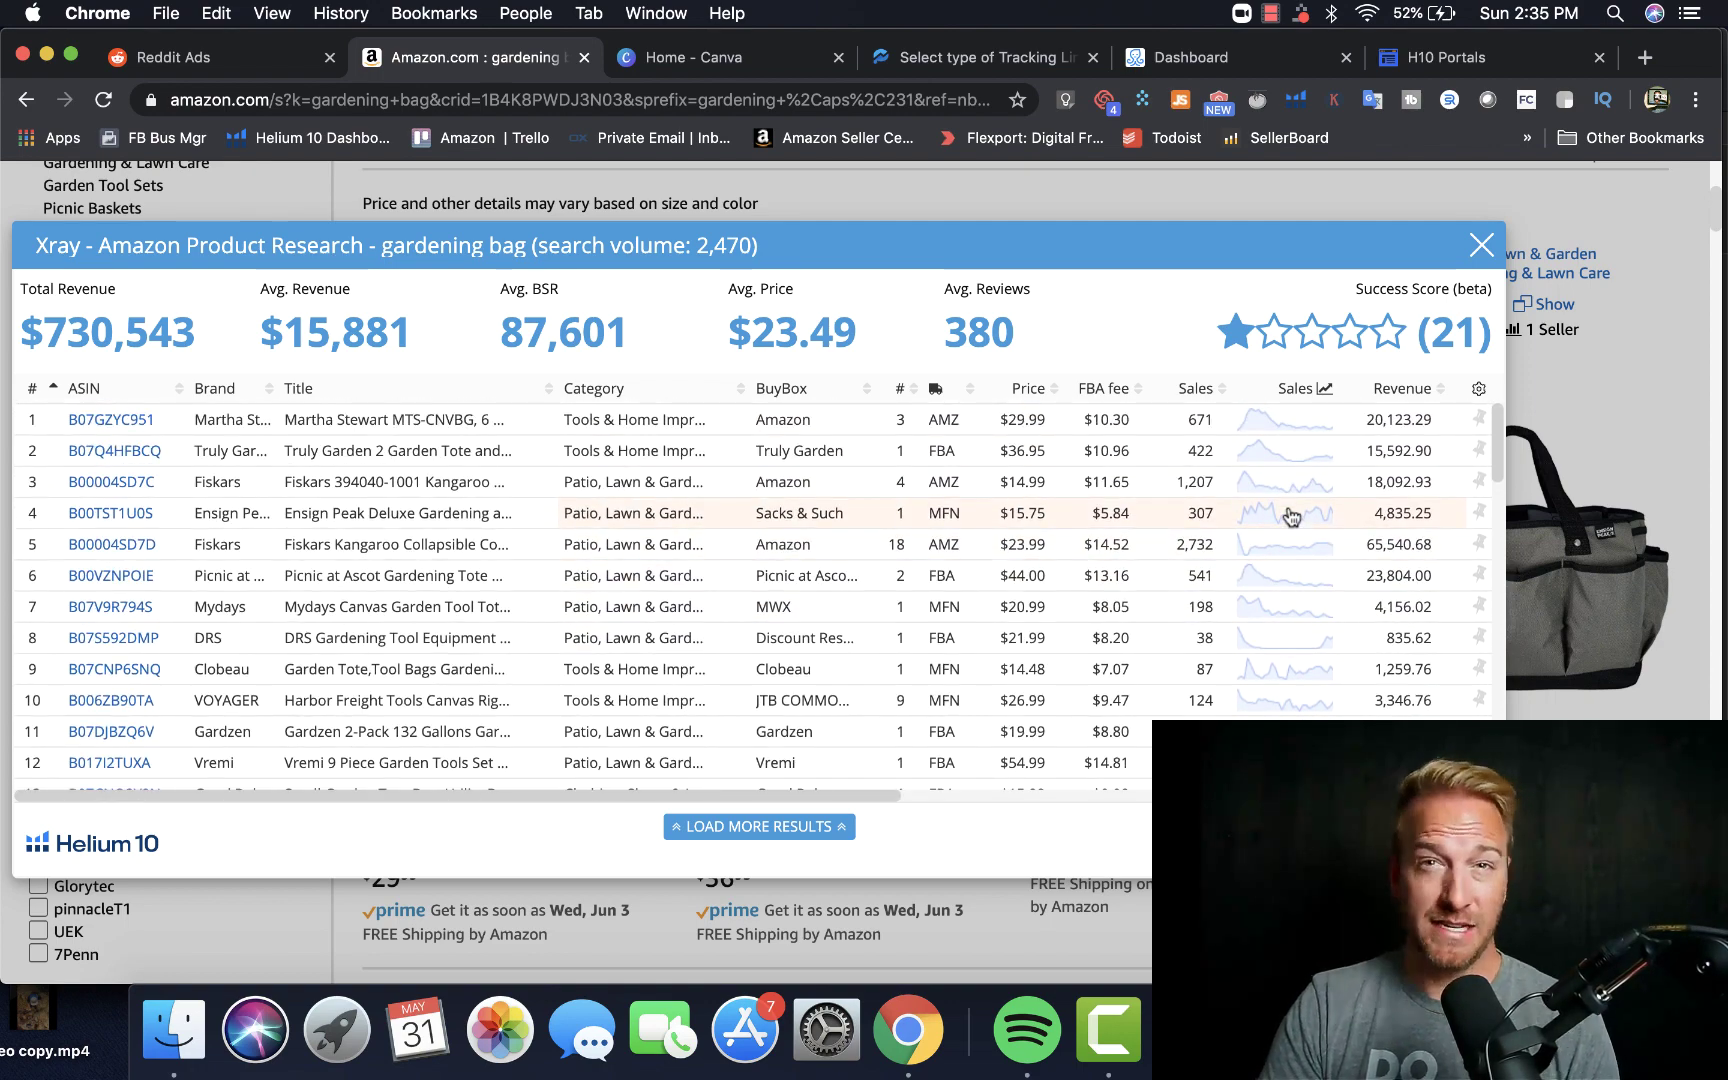
# Step: Close Xray and open the Picnic at Ascot gardening tote listing
pyautogui.click(1481, 247)
pyautogui.scroll(-3, 918, 347)
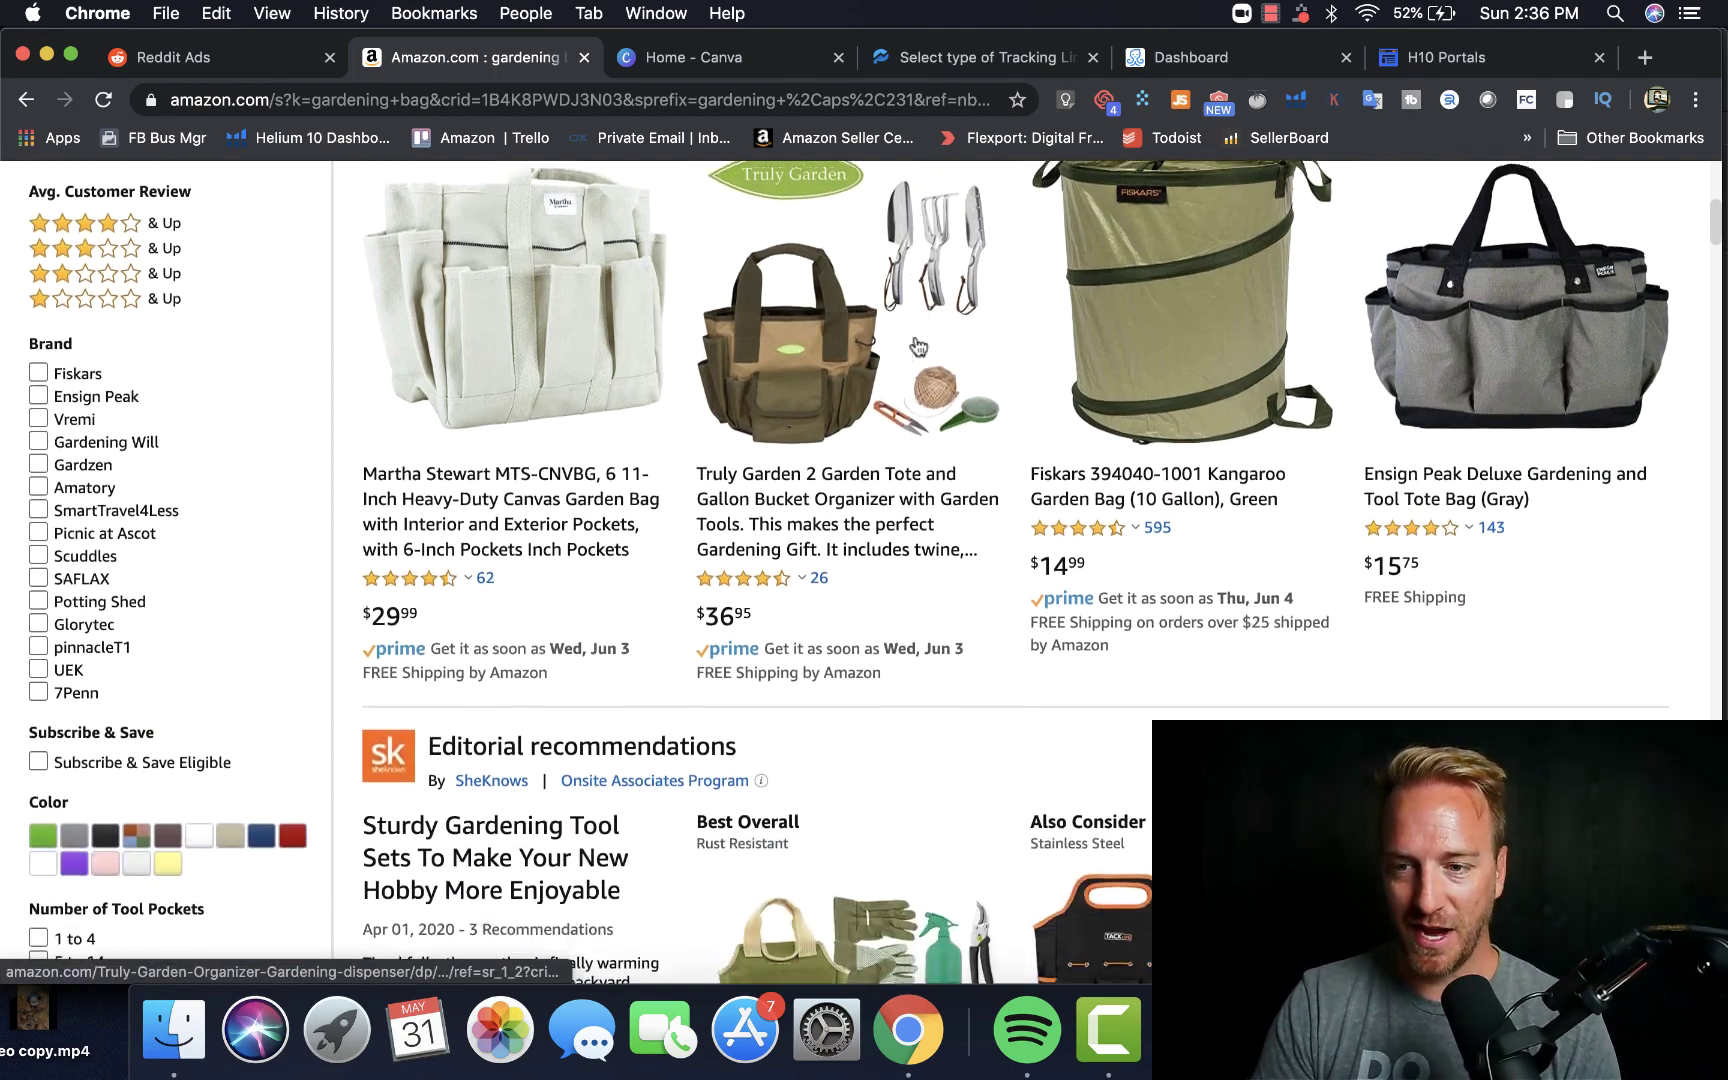
pyautogui.scroll(-9, 918, 347)
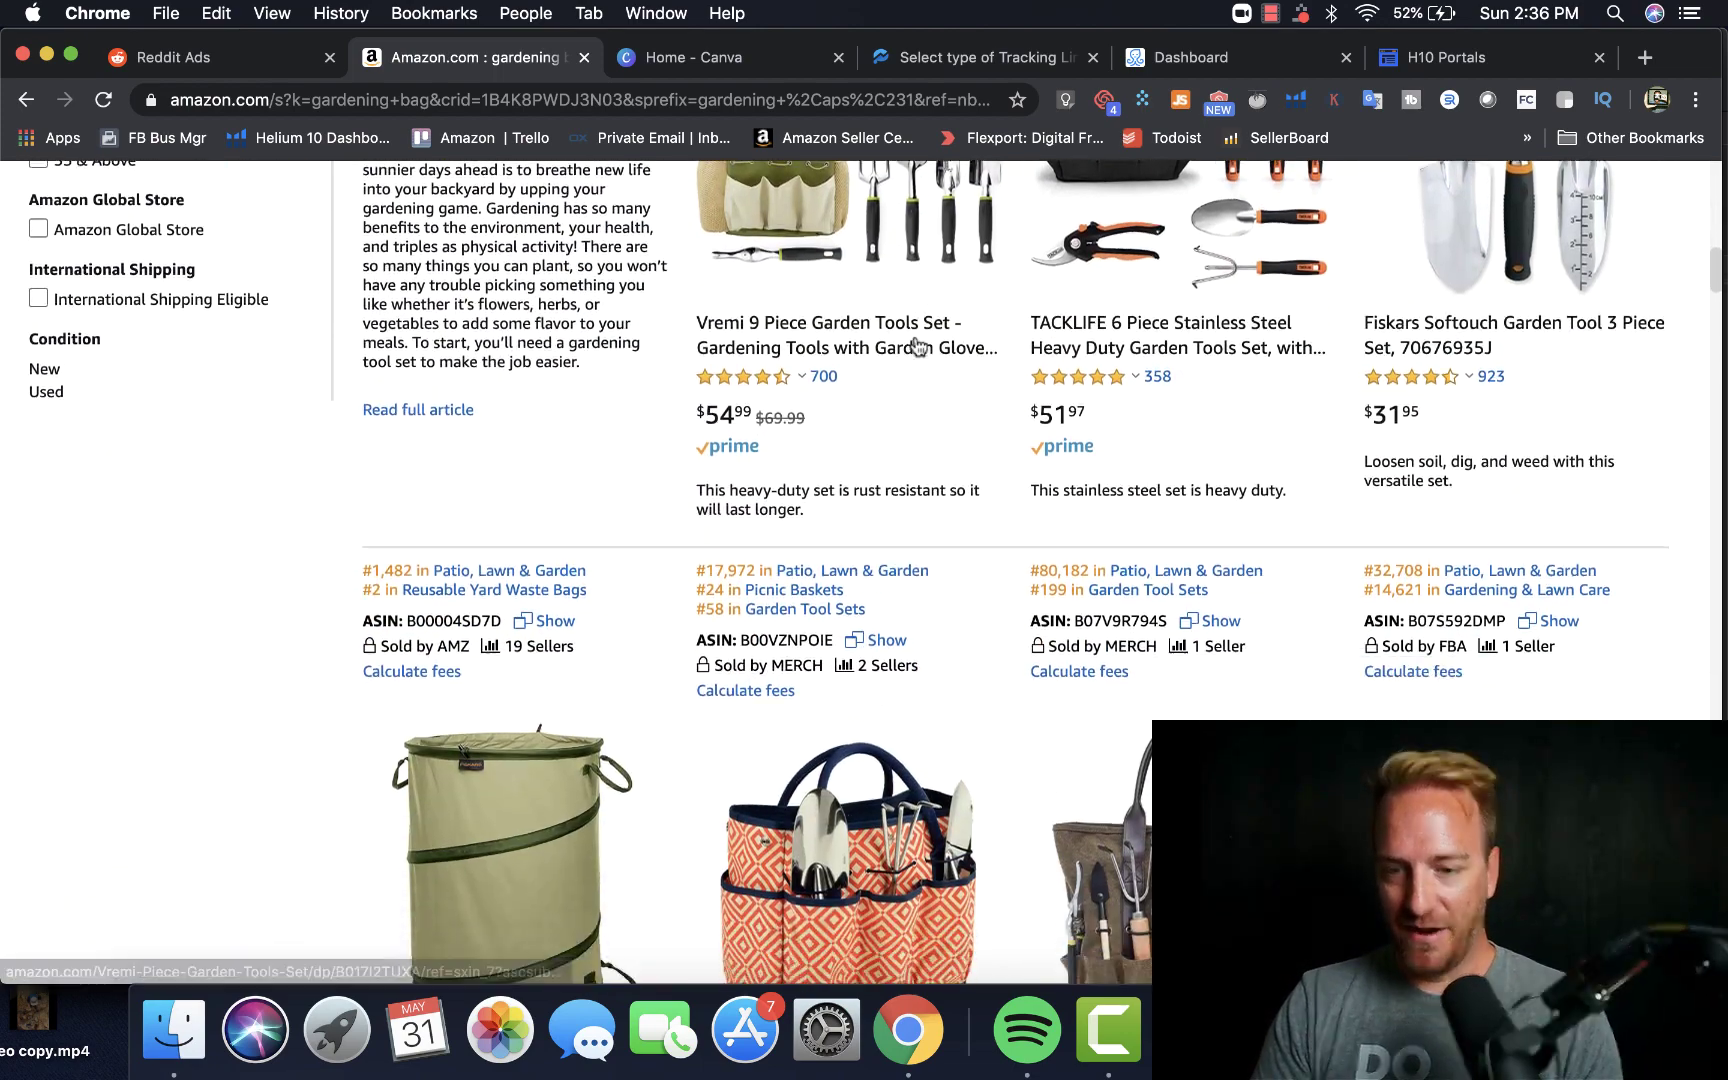
pyautogui.scroll(-5, 918, 347)
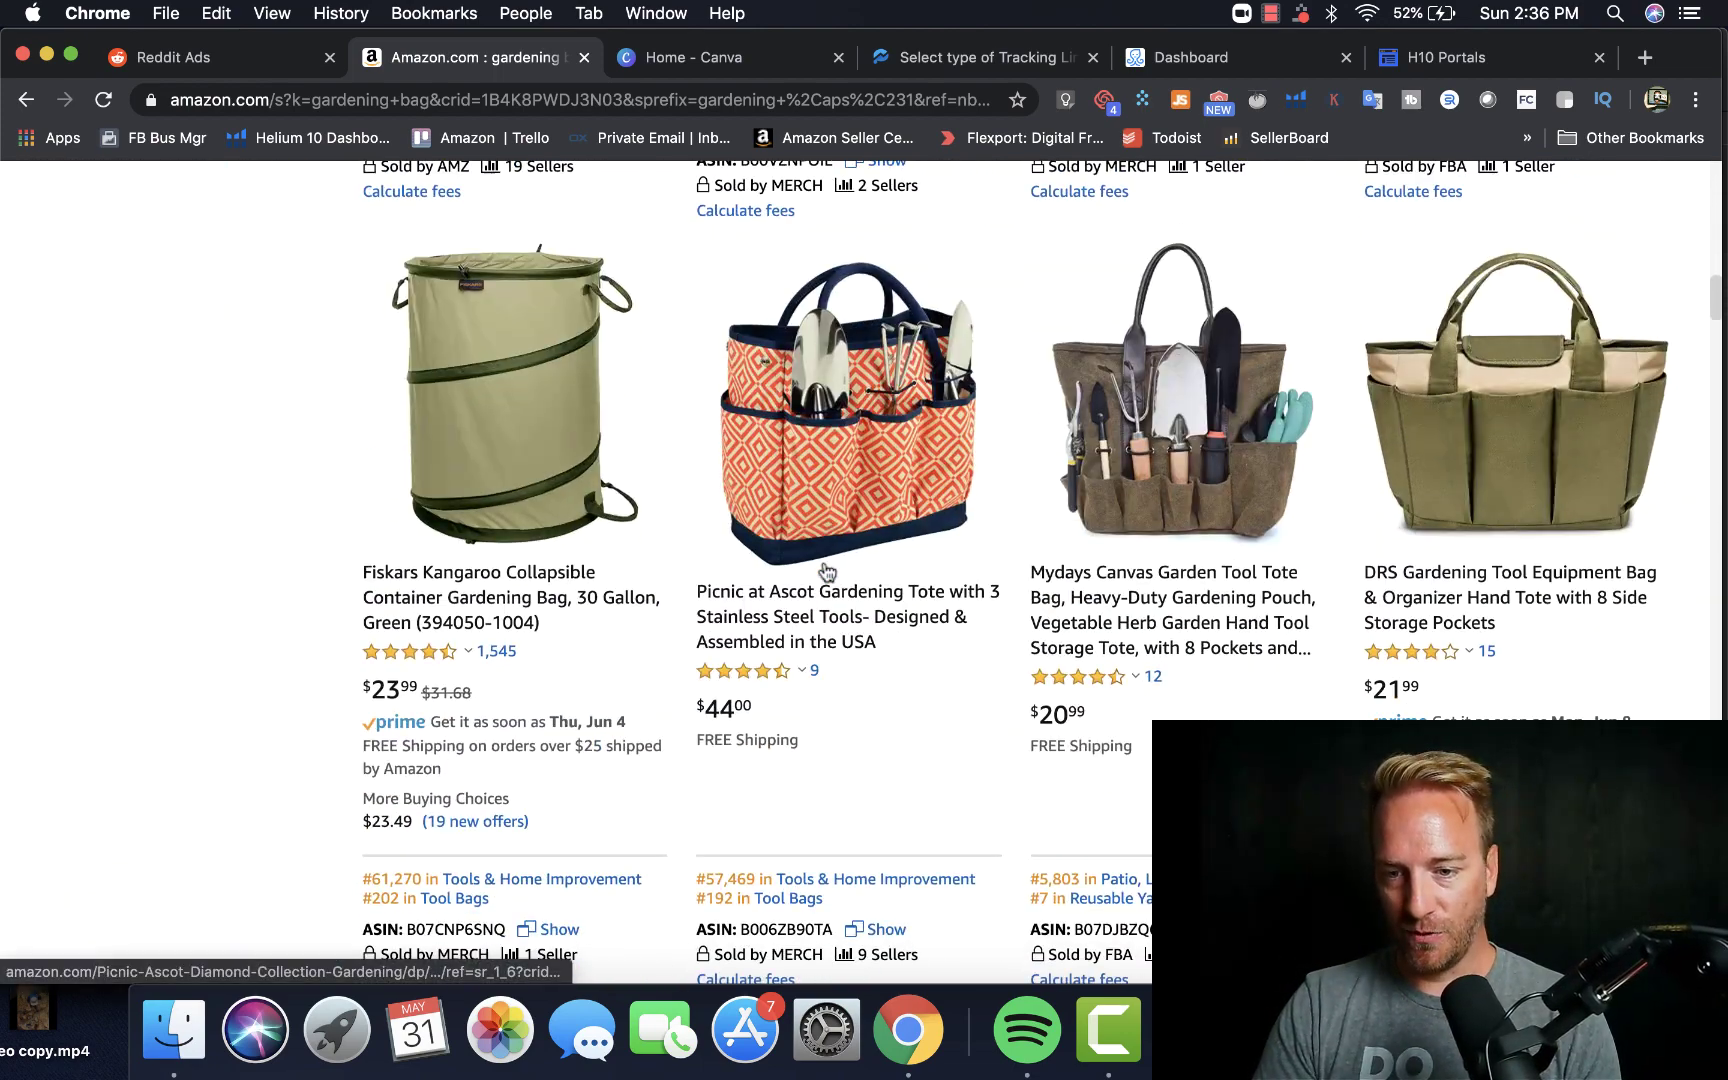
pyautogui.click(826, 580)
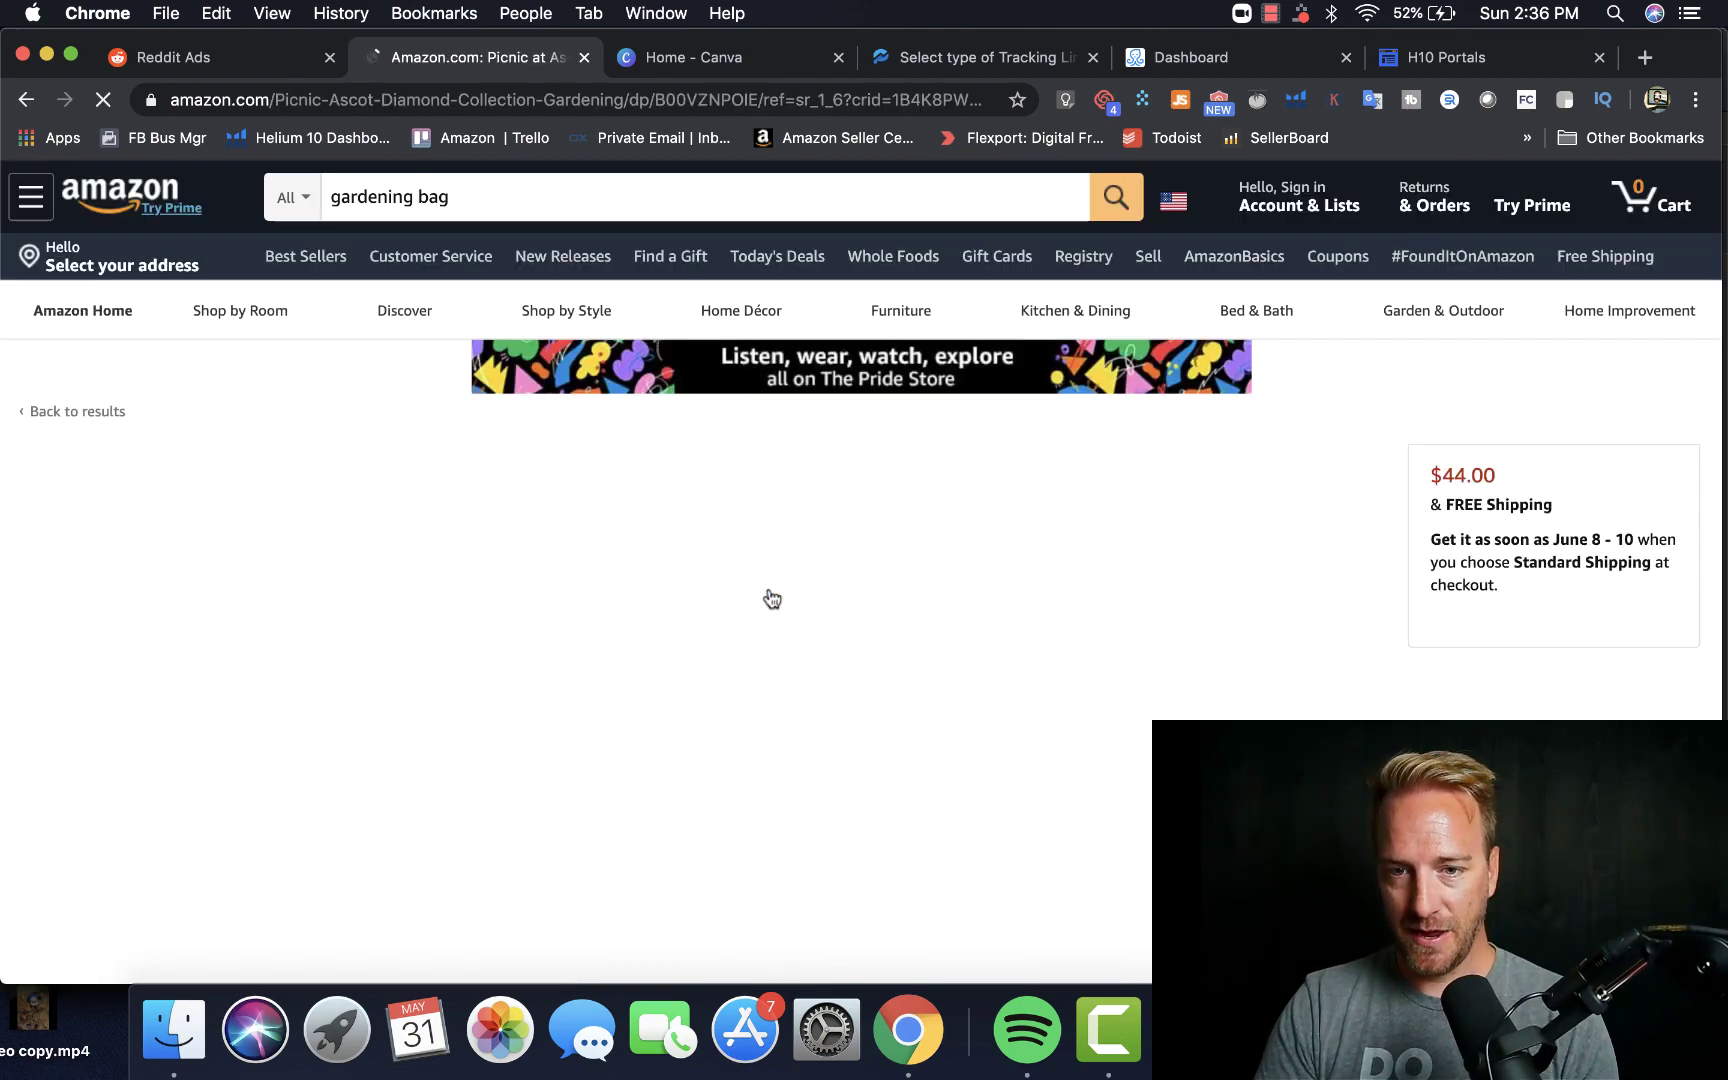
# Step: Save the tote's main product photo to the Desktop as a JPEG
pyautogui.scroll(-1, 700, 560)
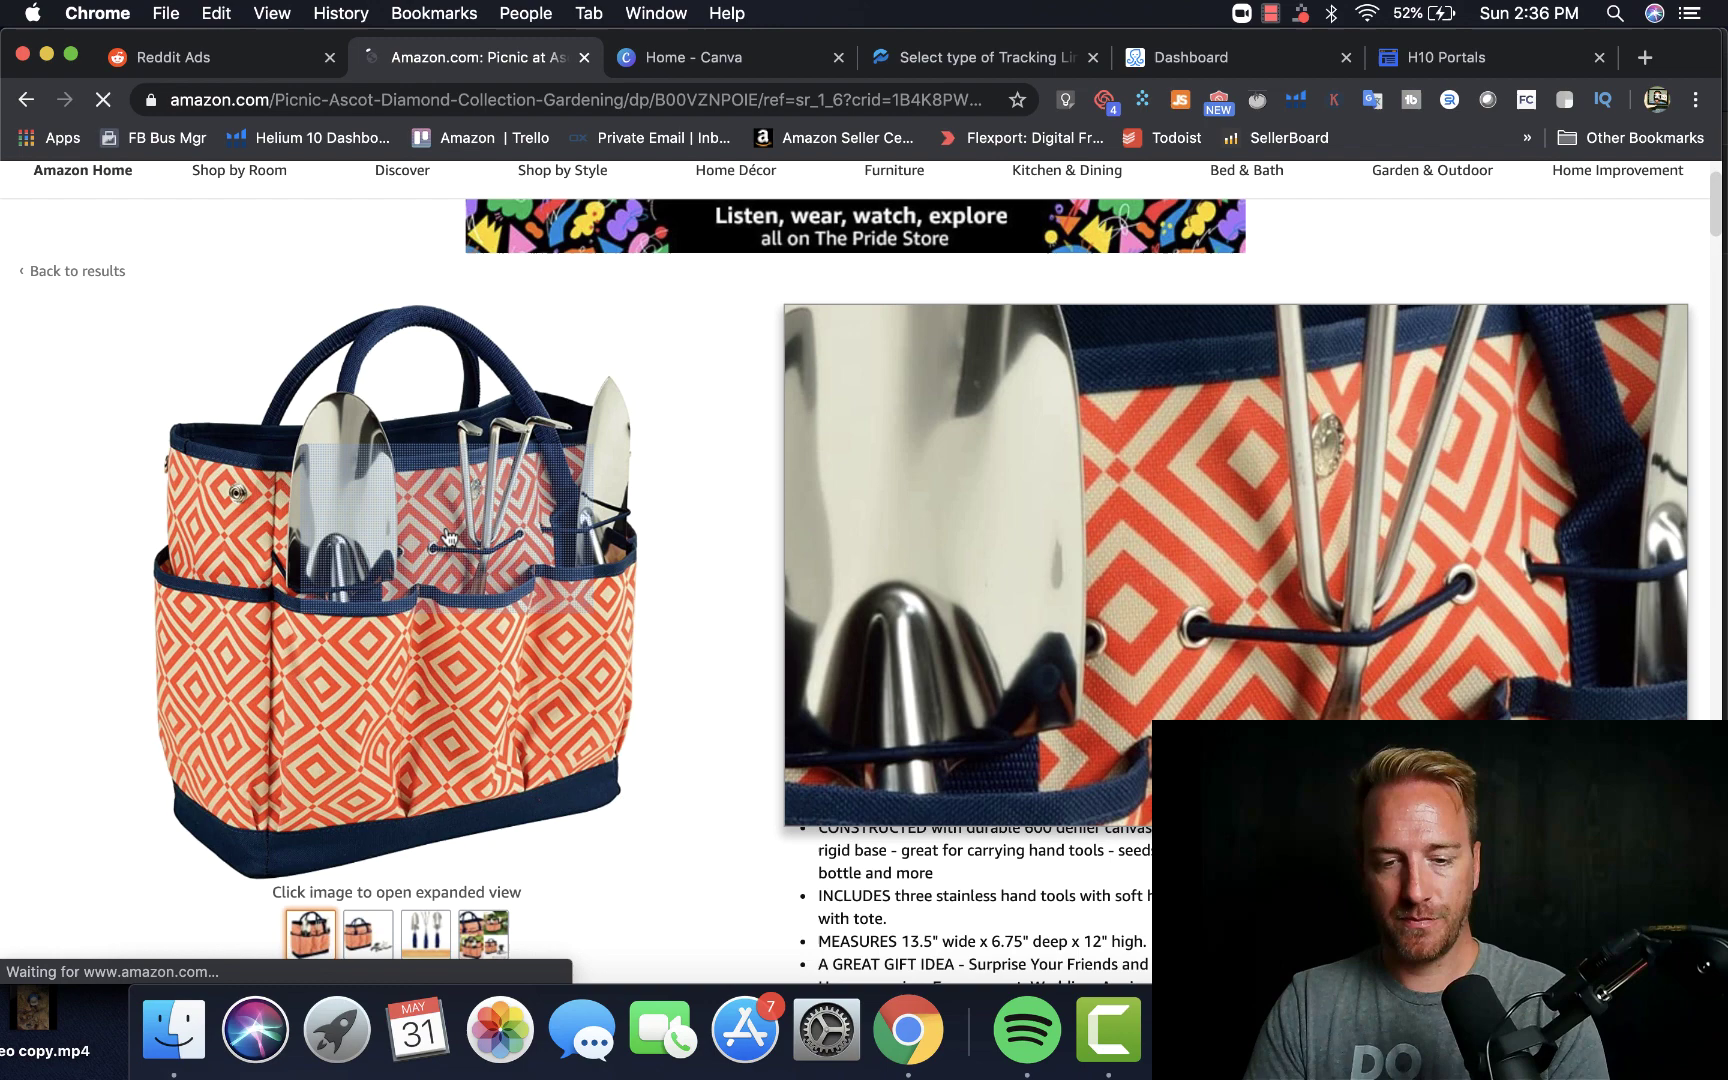
pyautogui.click(515, 520)
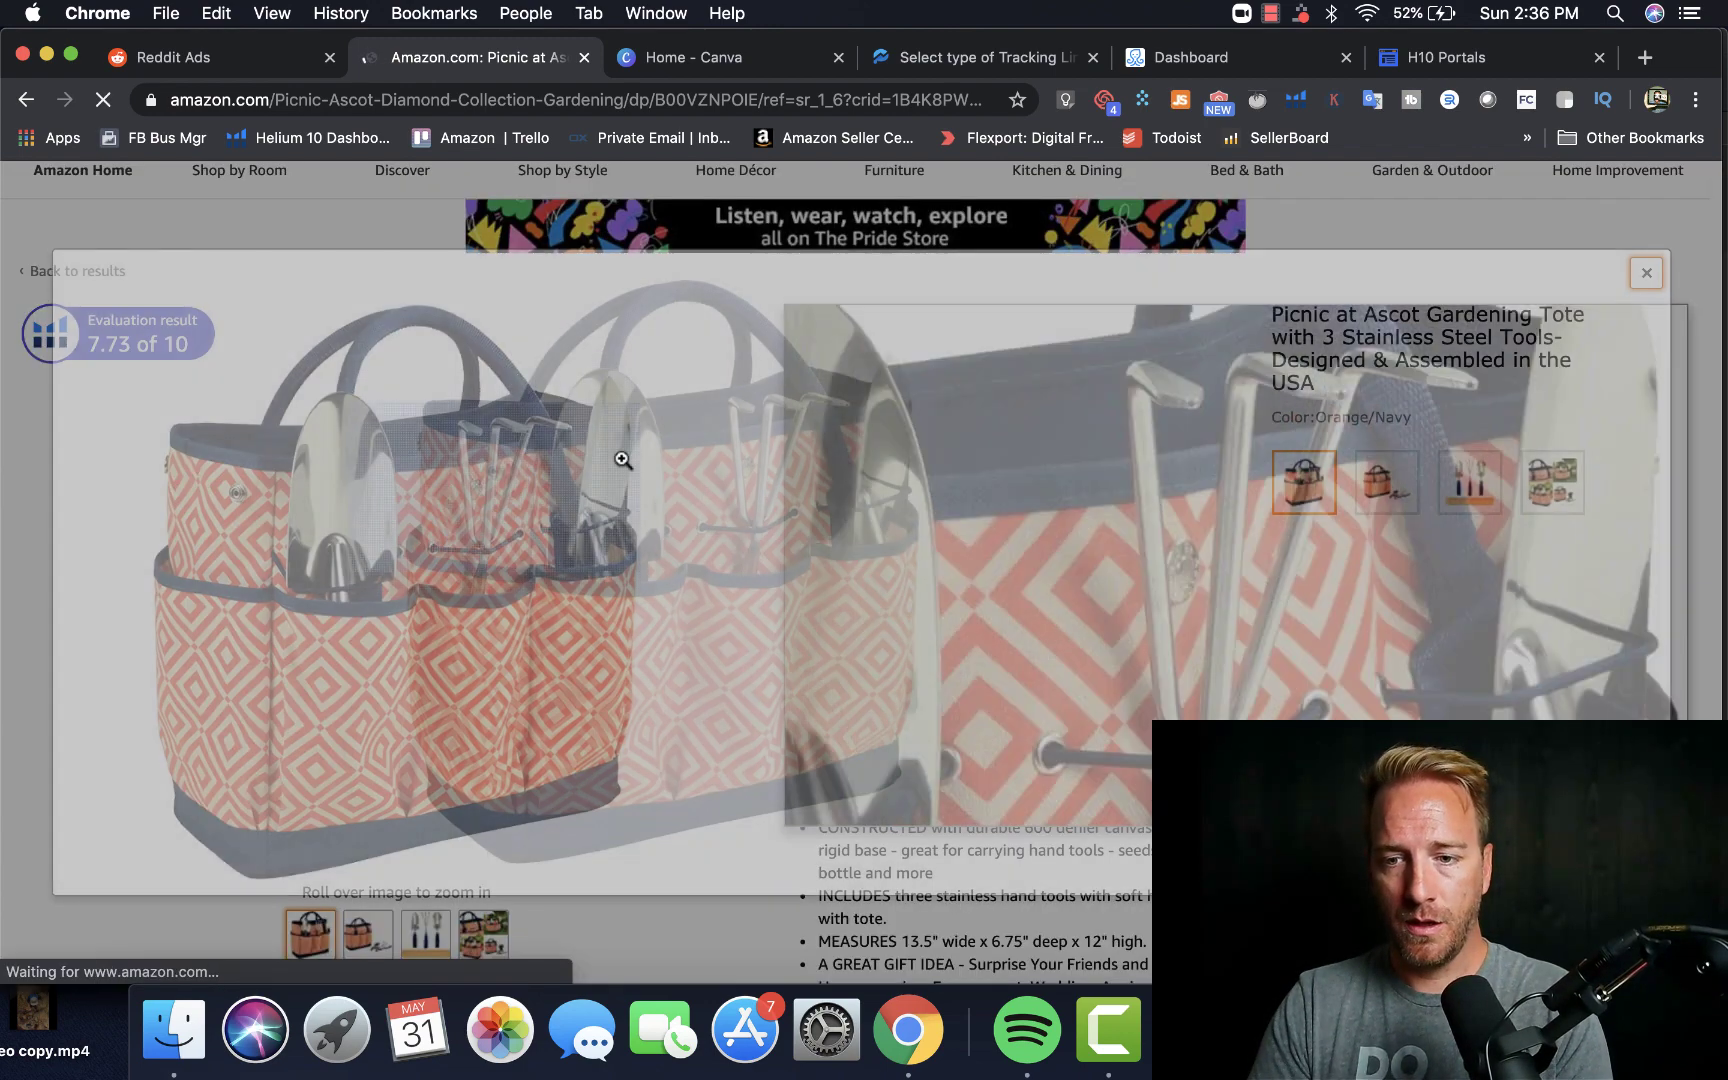
pyautogui.rightClick(714, 459)
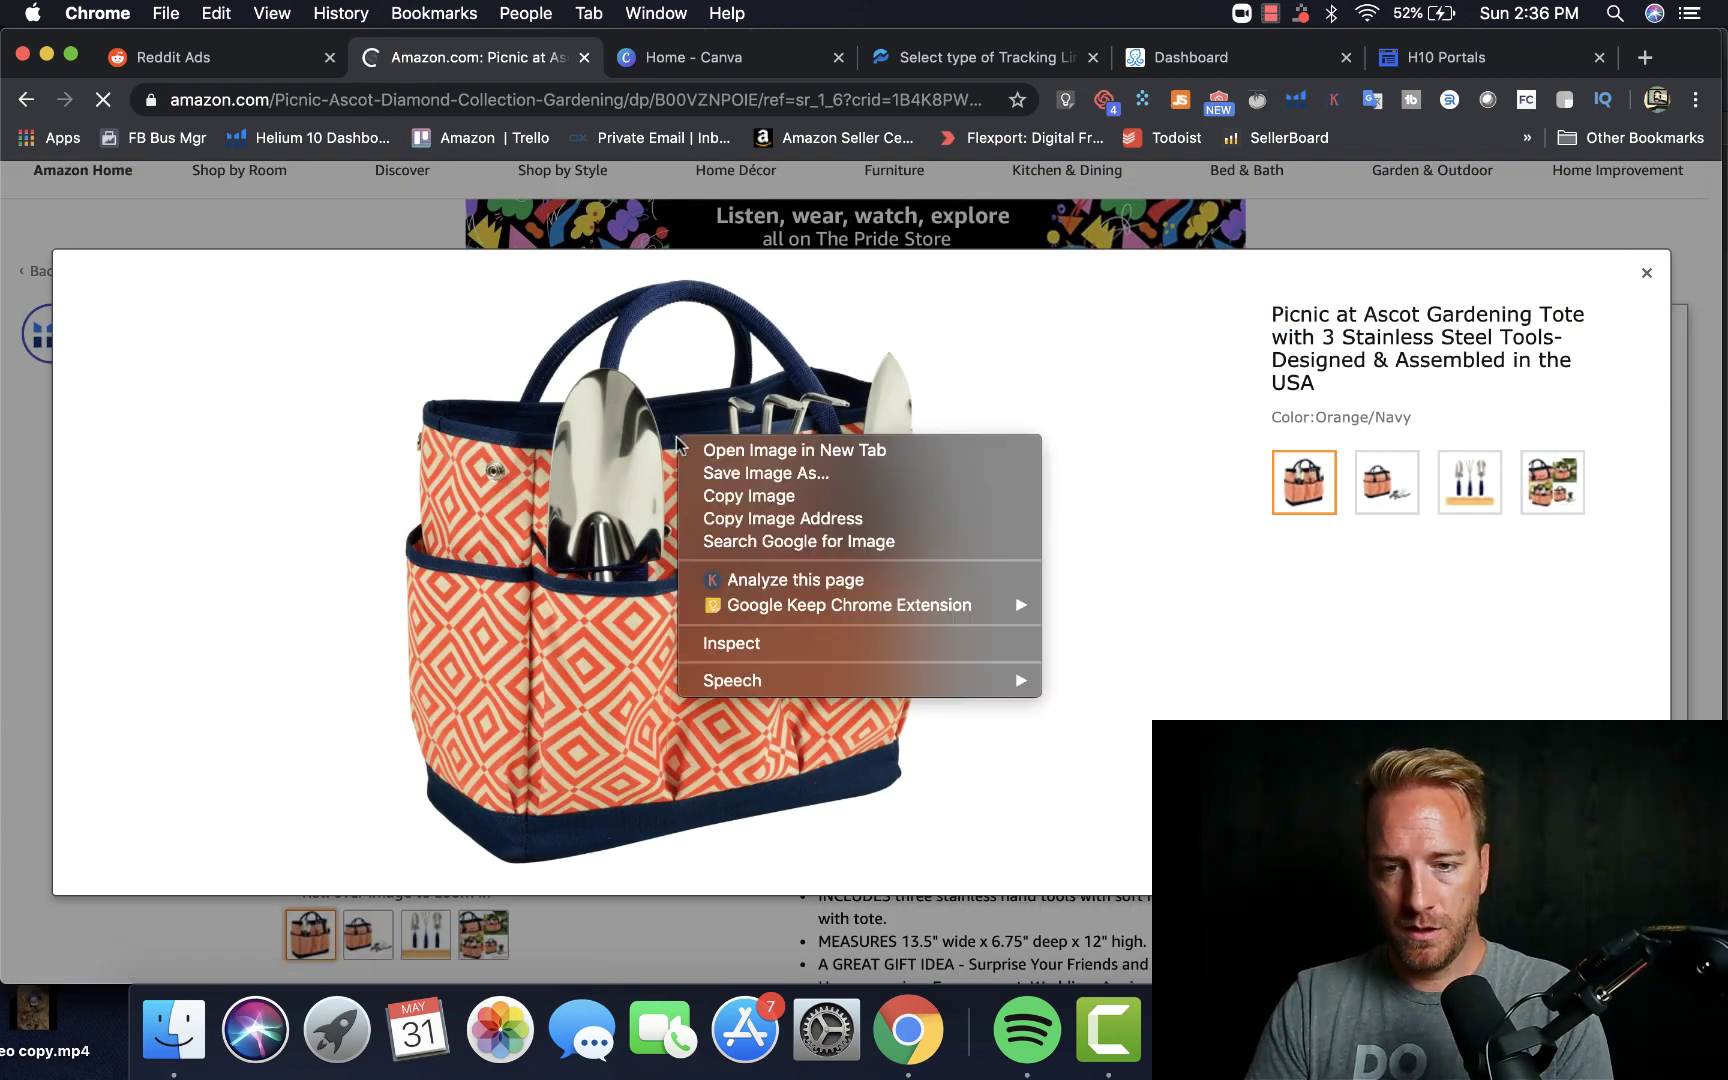
pyautogui.click(717, 472)
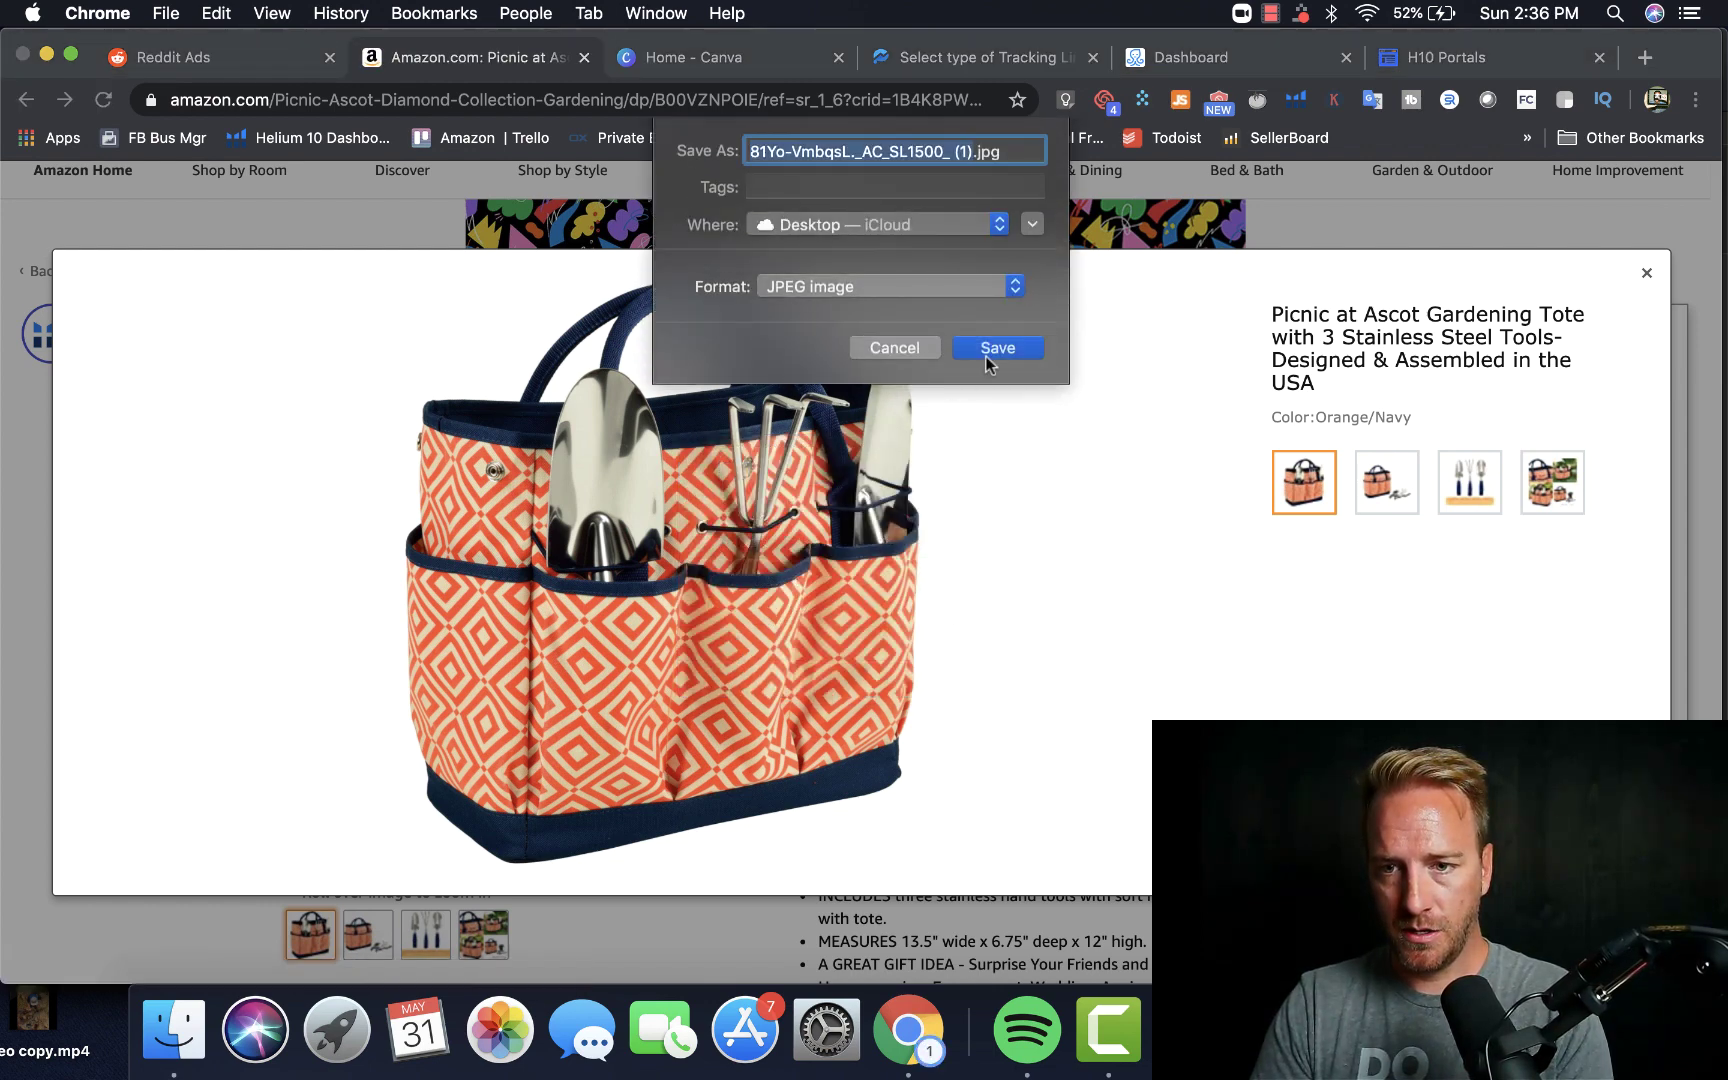
pyautogui.click(990, 352)
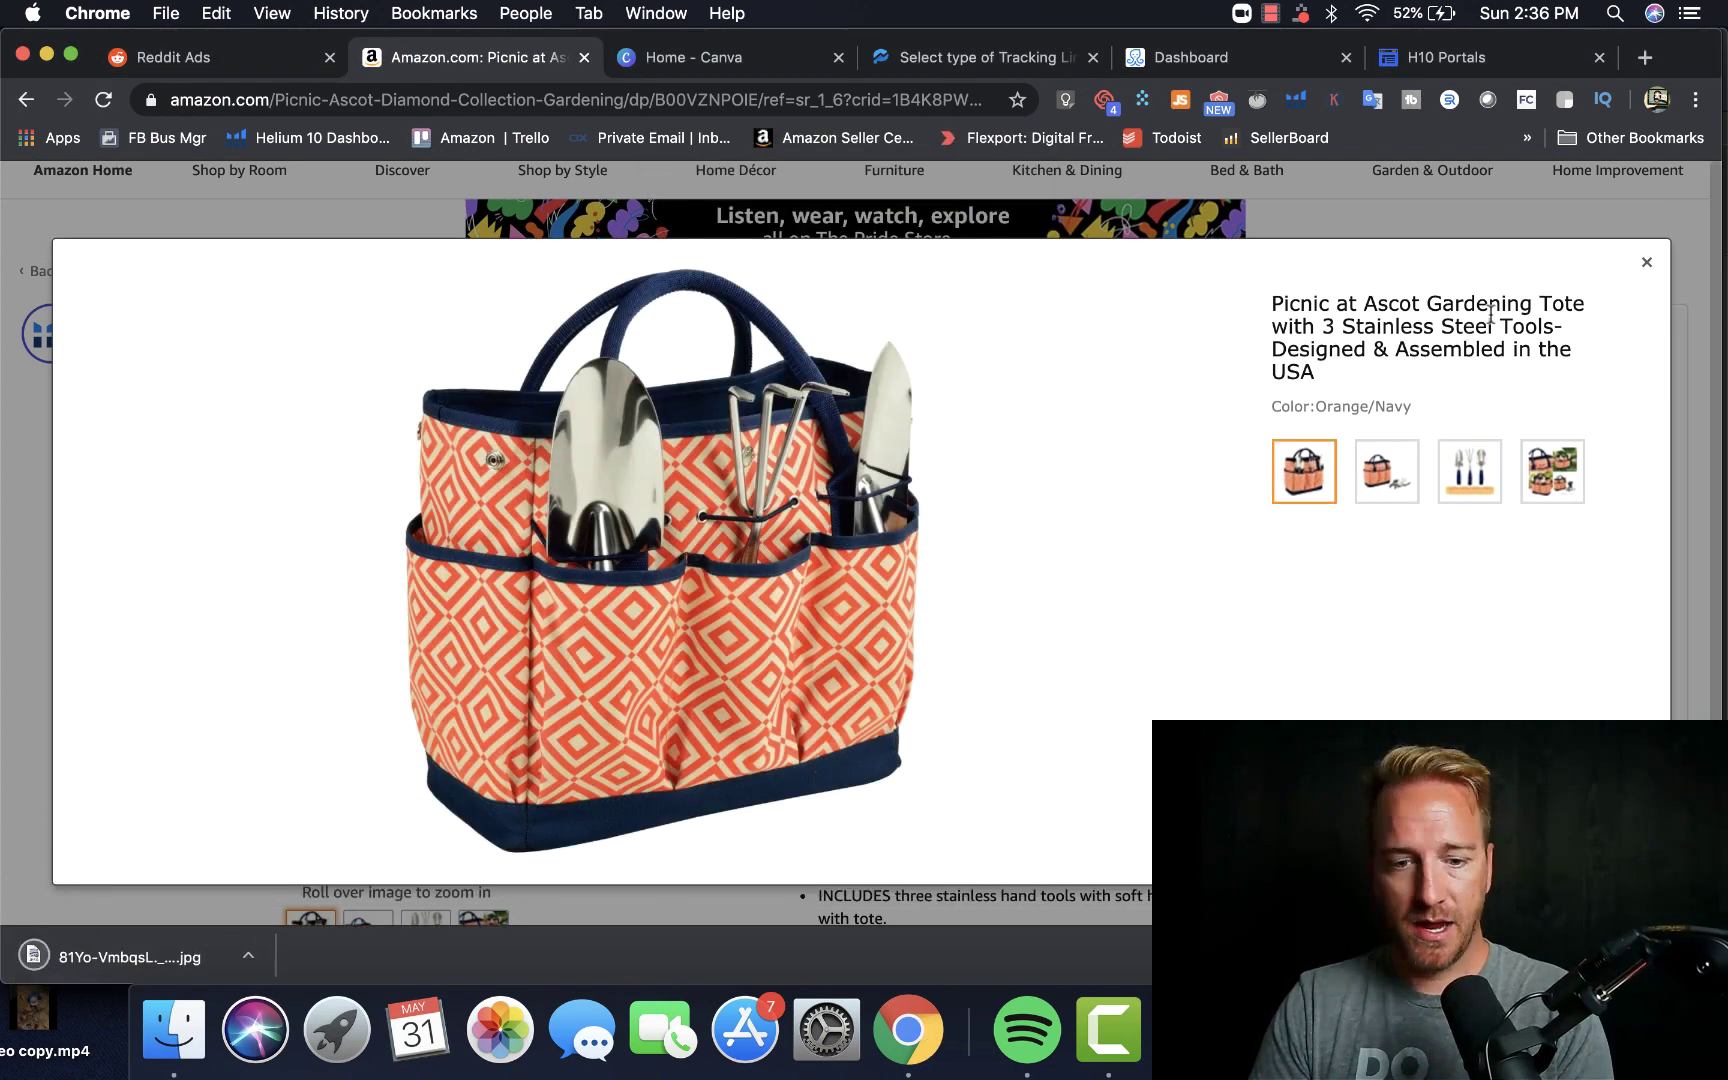
pyautogui.click(1646, 262)
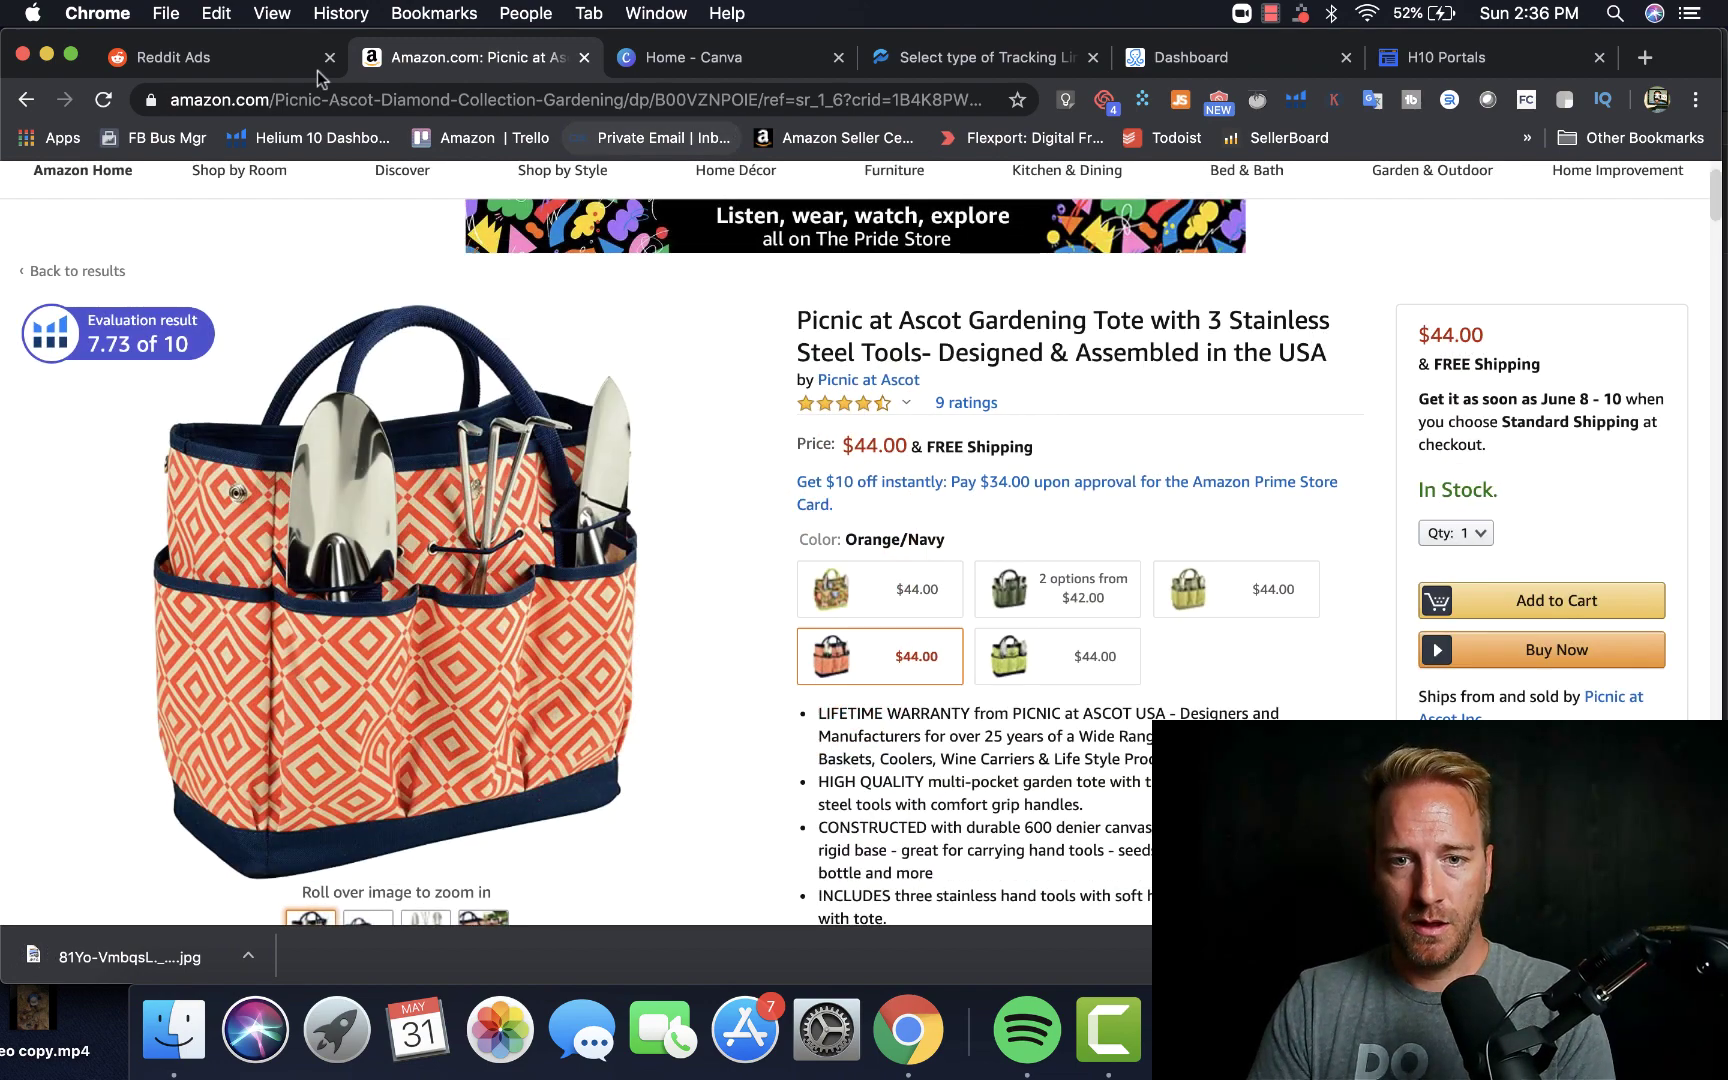
# Step: Enter '50% OFF LAUNCH SPECIAL' as the link post title
pyautogui.click(256, 61)
pyautogui.scroll(-2, 473, 512)
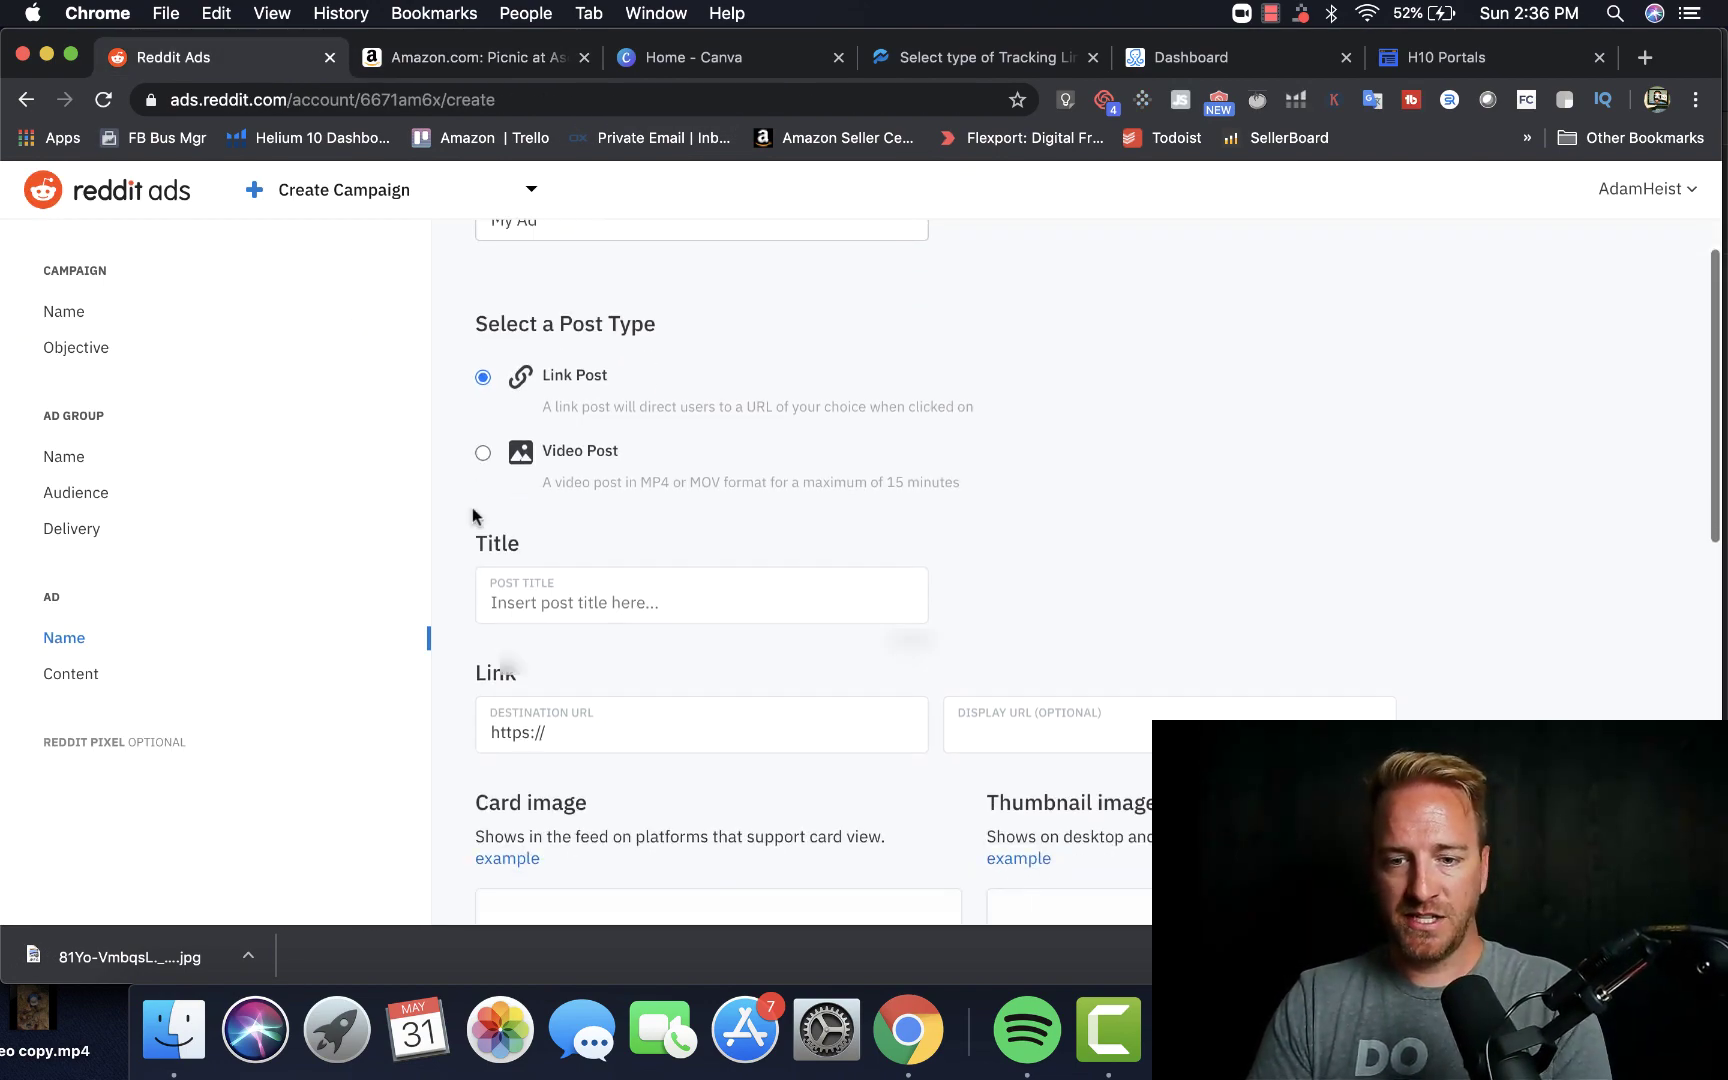
pyautogui.click(652, 599)
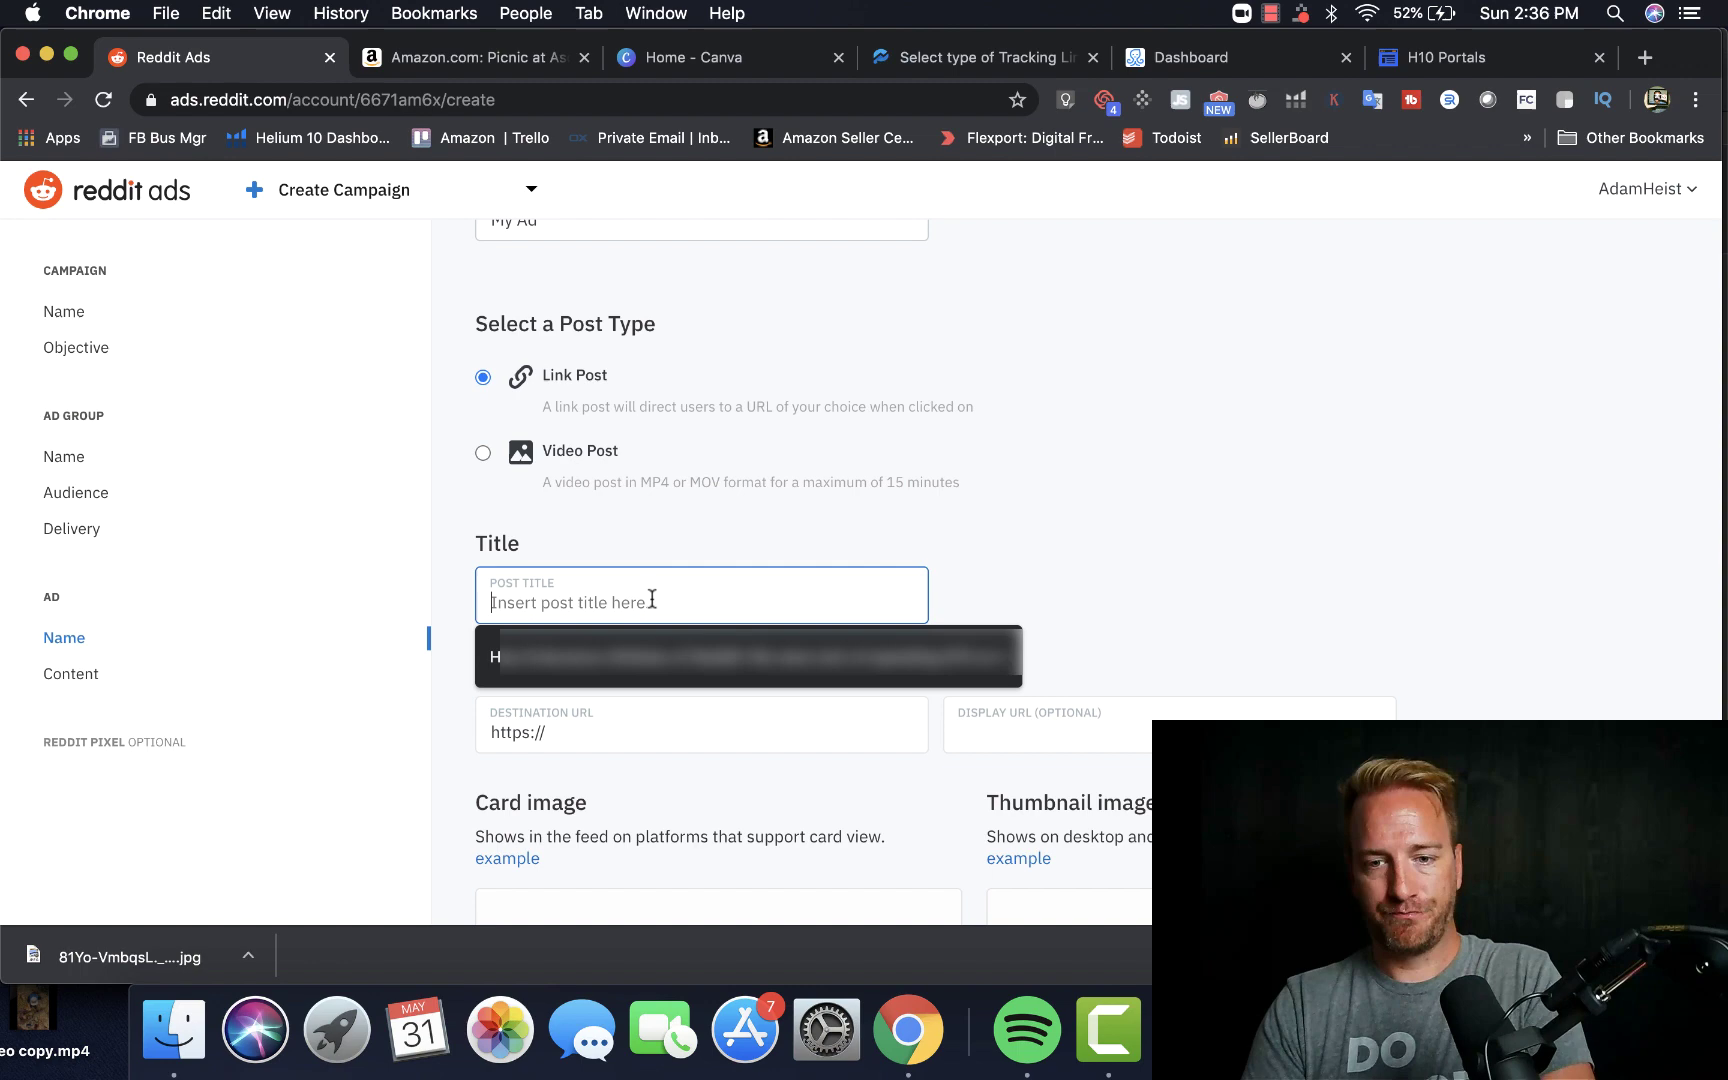
pyautogui.click(466, 58)
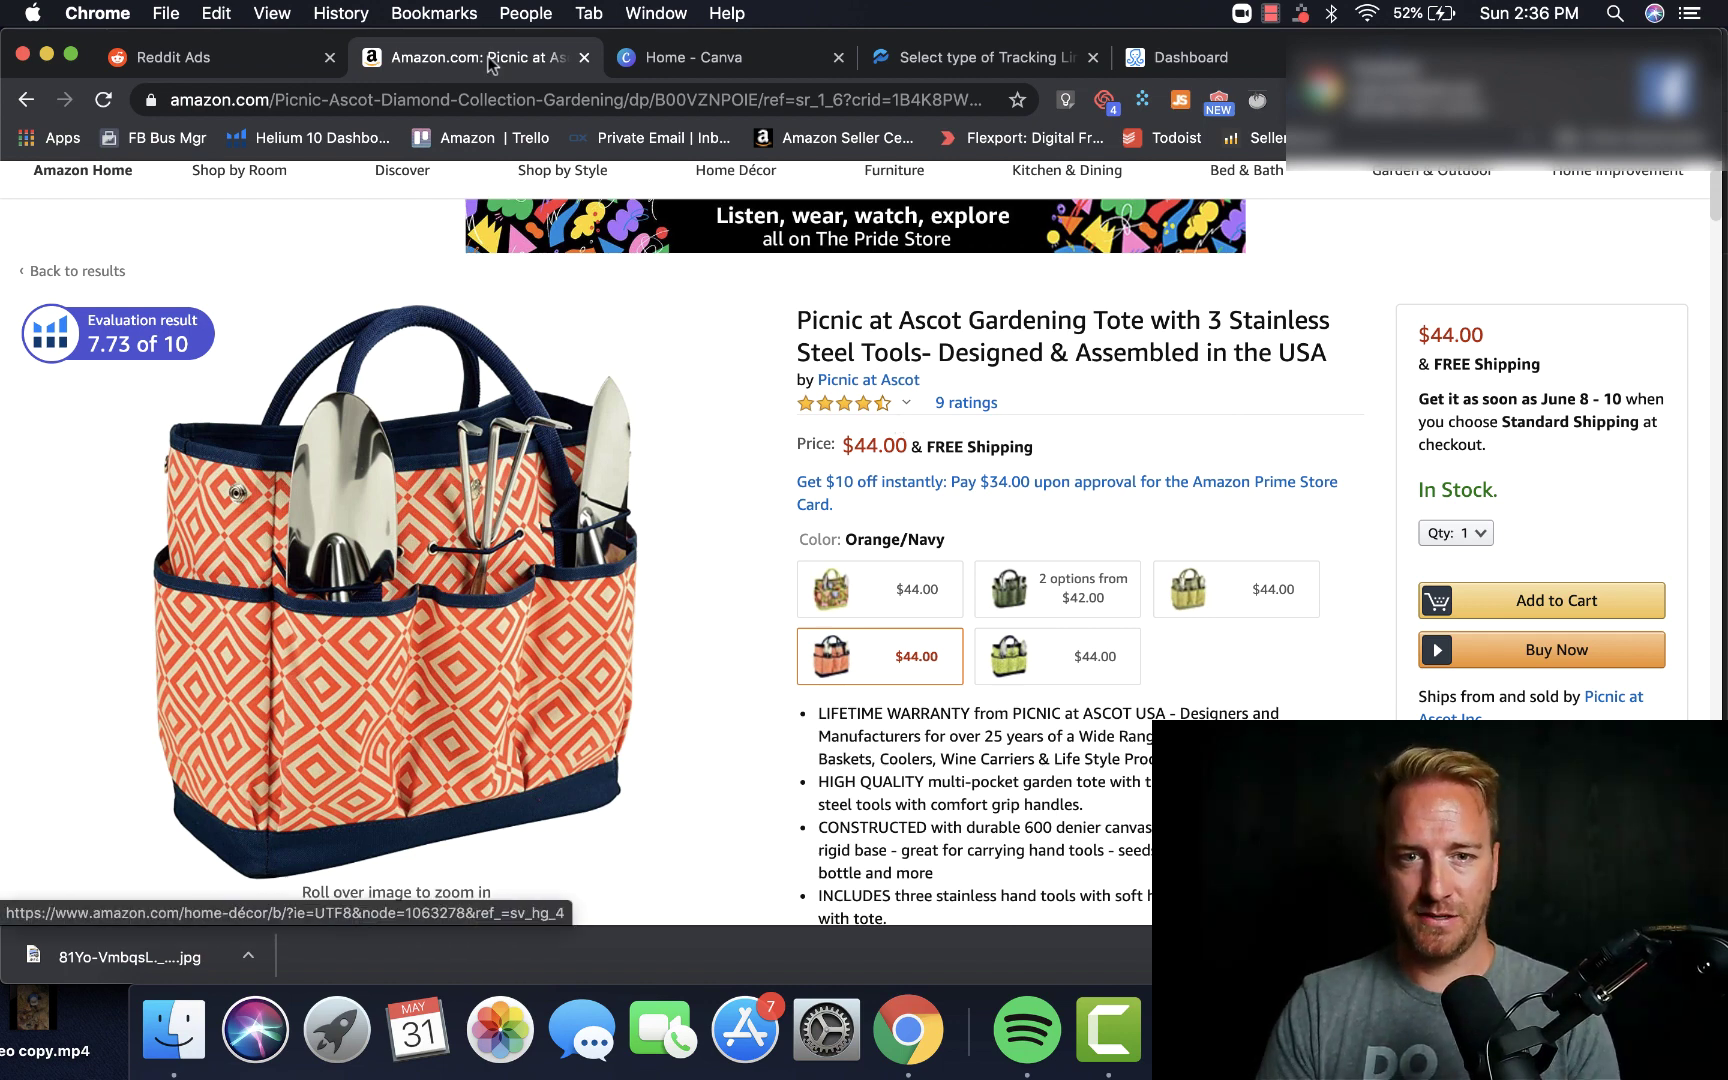
pyautogui.click(262, 46)
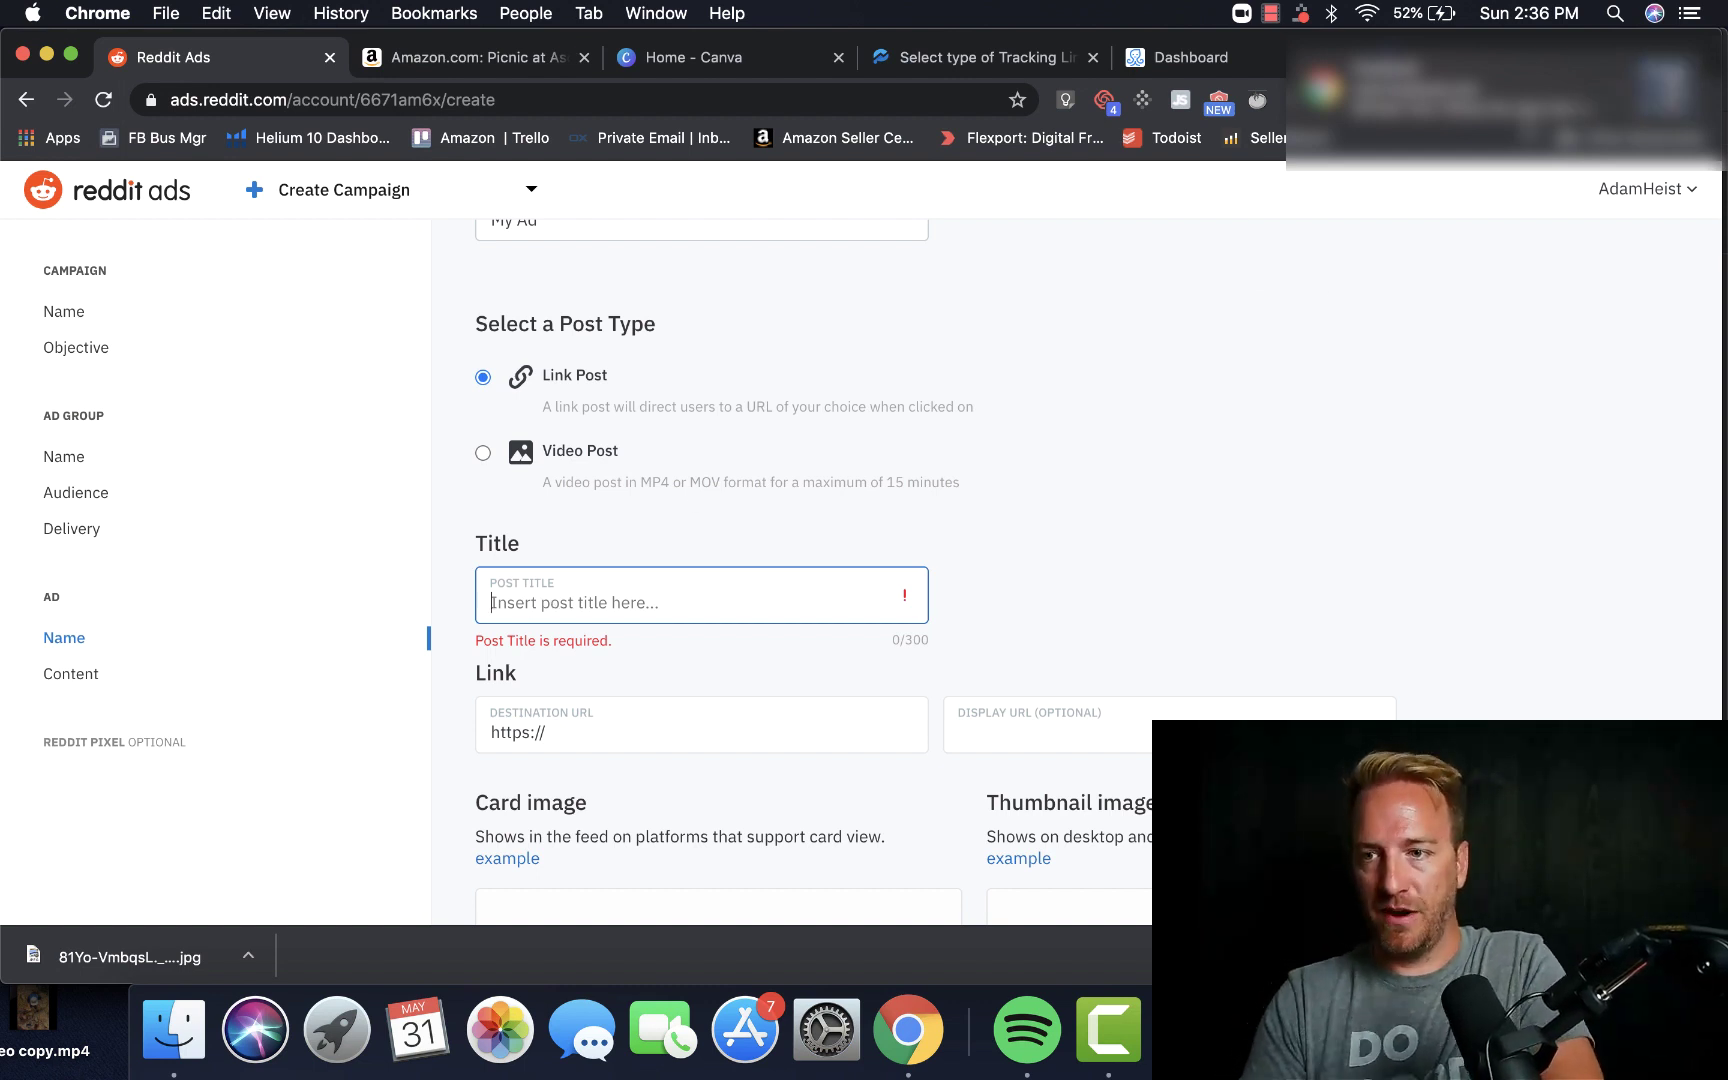
pyautogui.write('50')
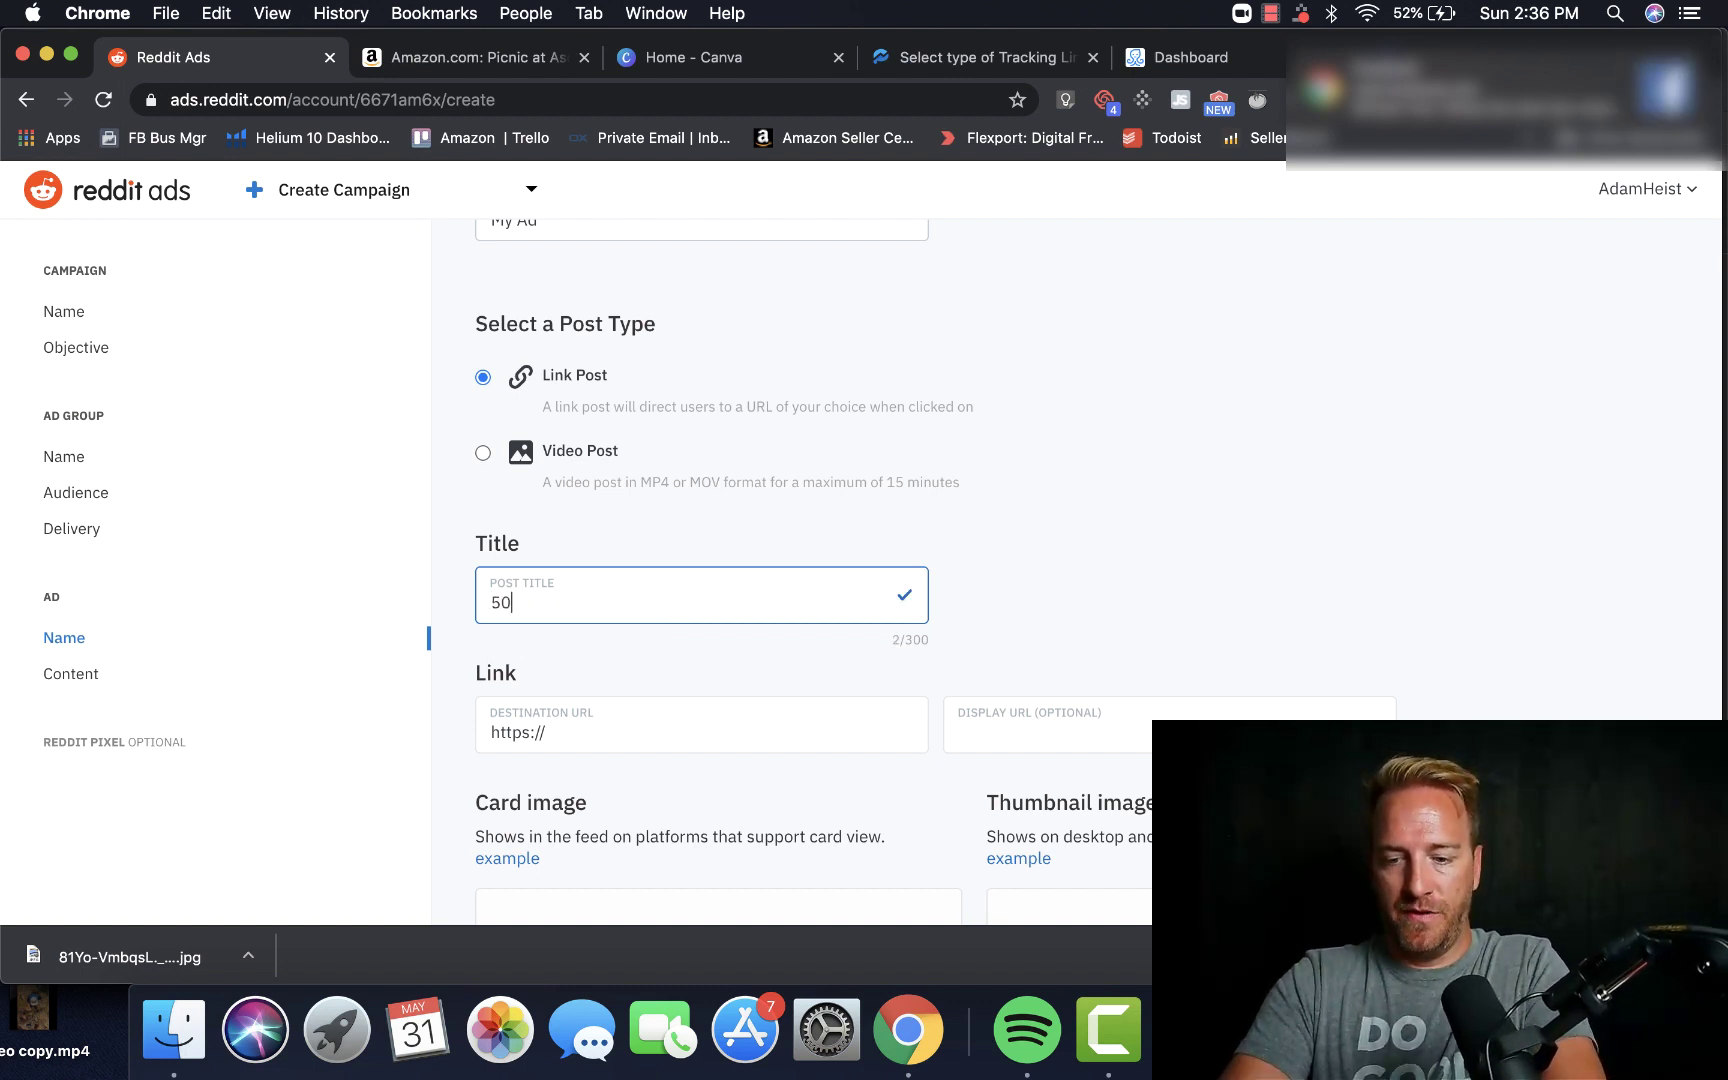
pyautogui.write('% OFF LAUNCH')
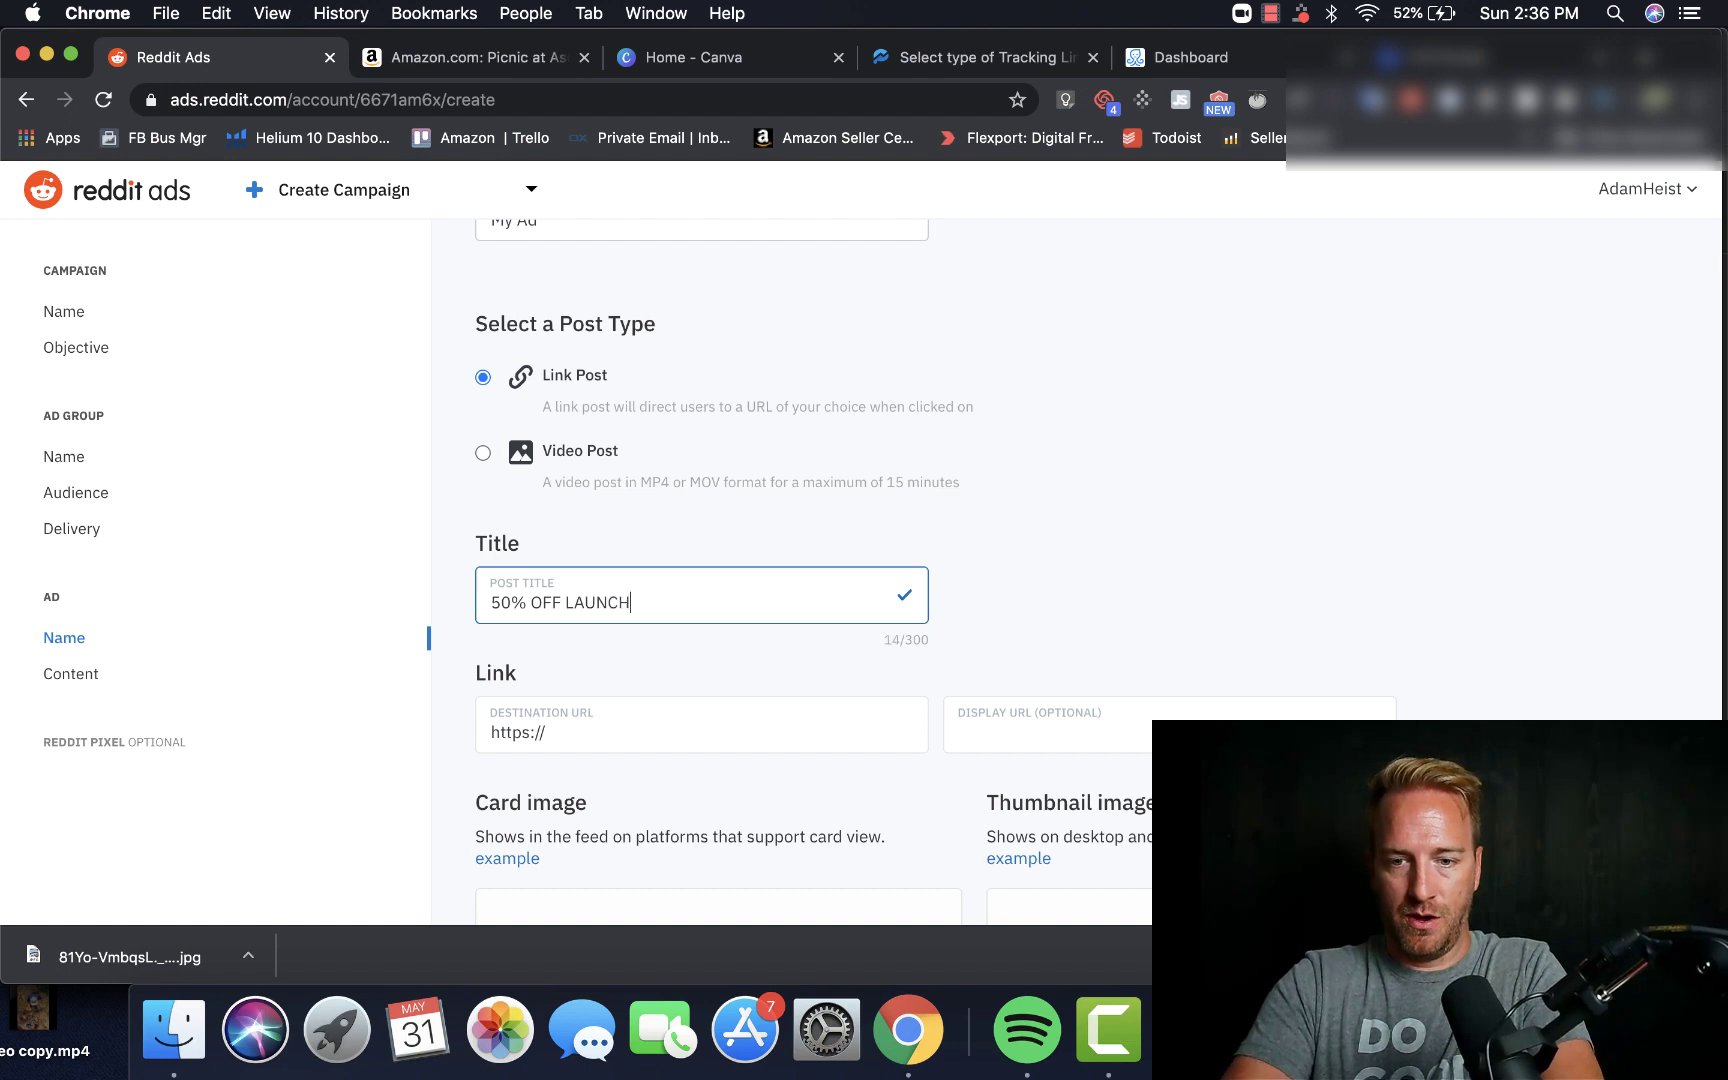
pyautogui.write(' SPECIAL')
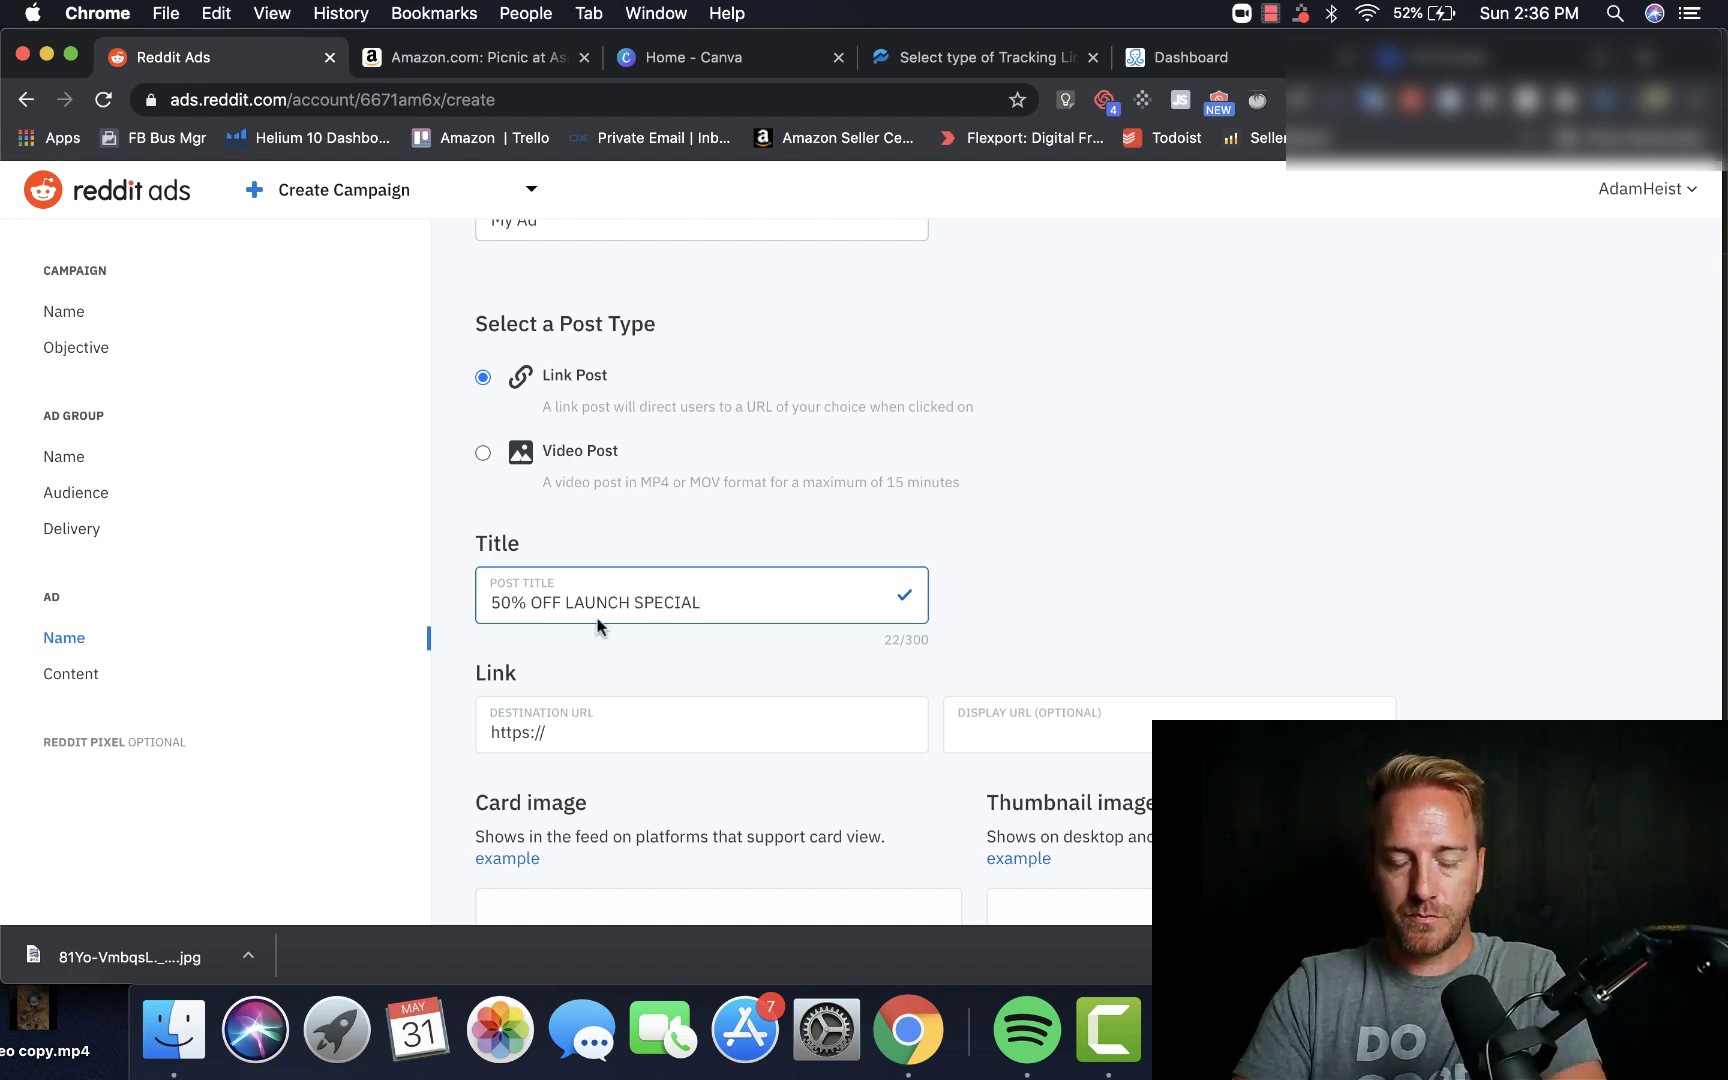
pyautogui.scroll(-5, 593, 674)
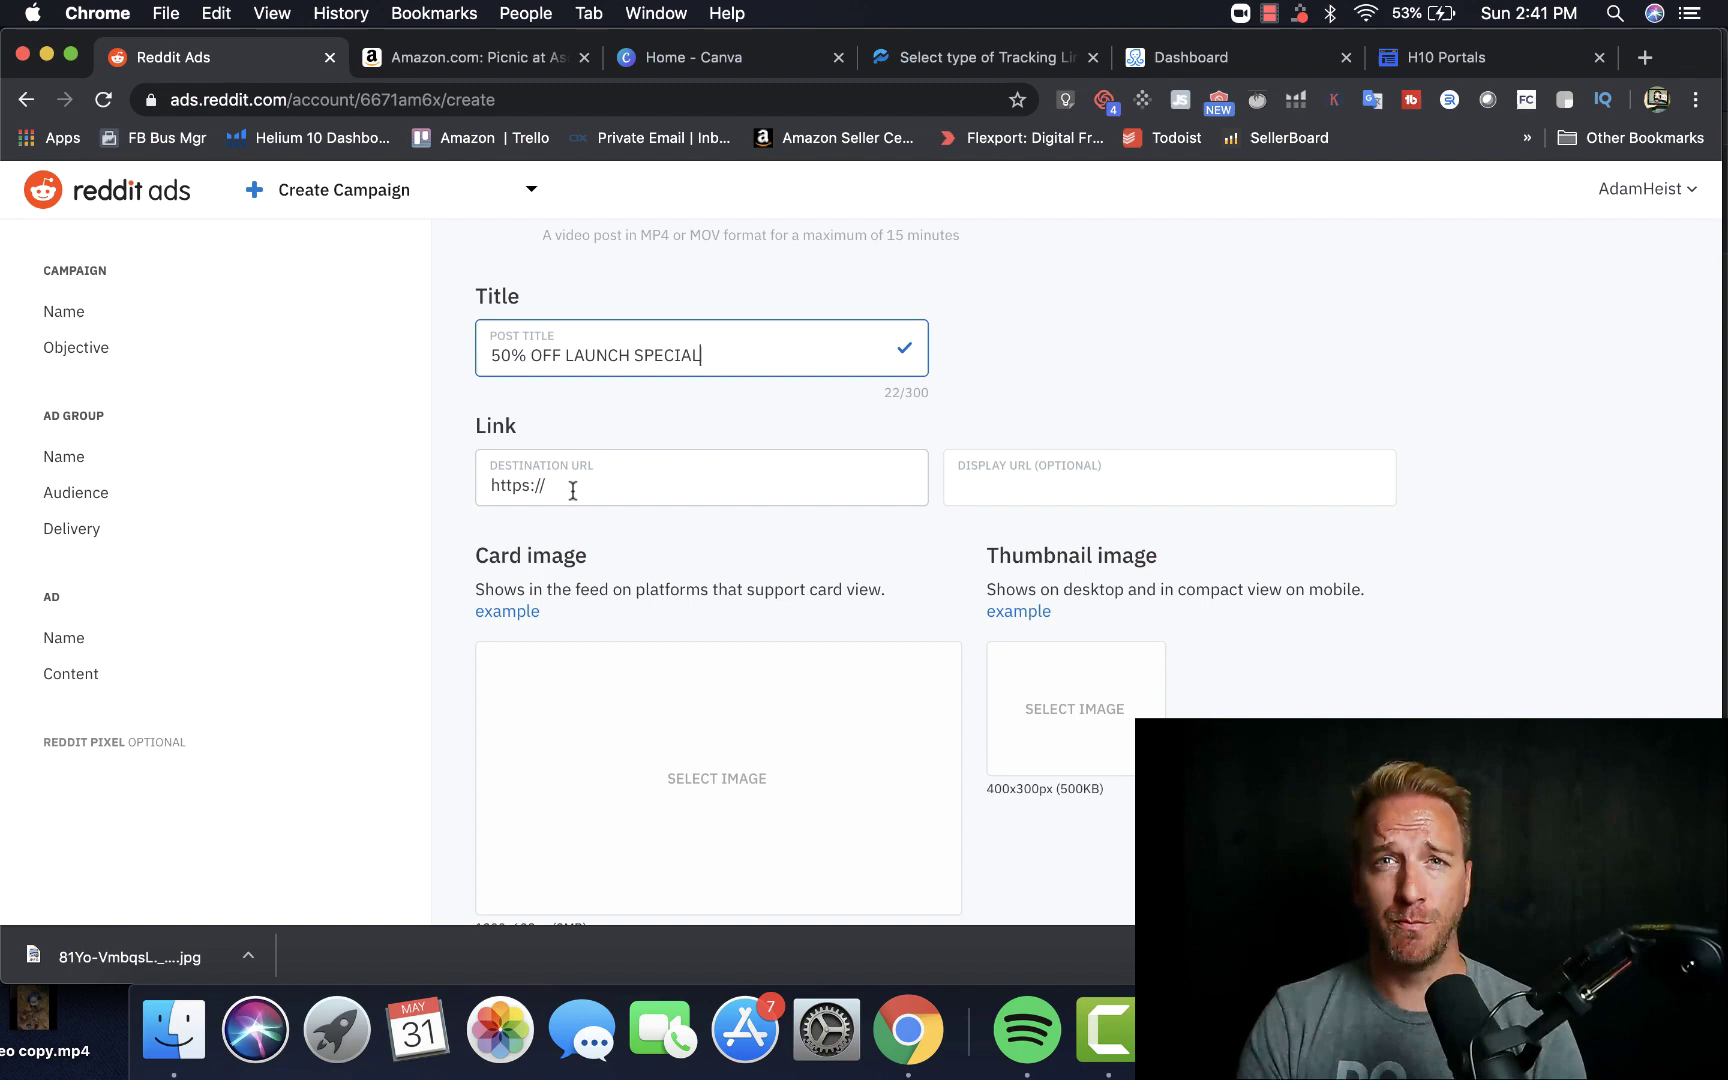
# Step: On Pixelfy's tracking link type page, choose Supreme URL 2.0
pyautogui.click(907, 60)
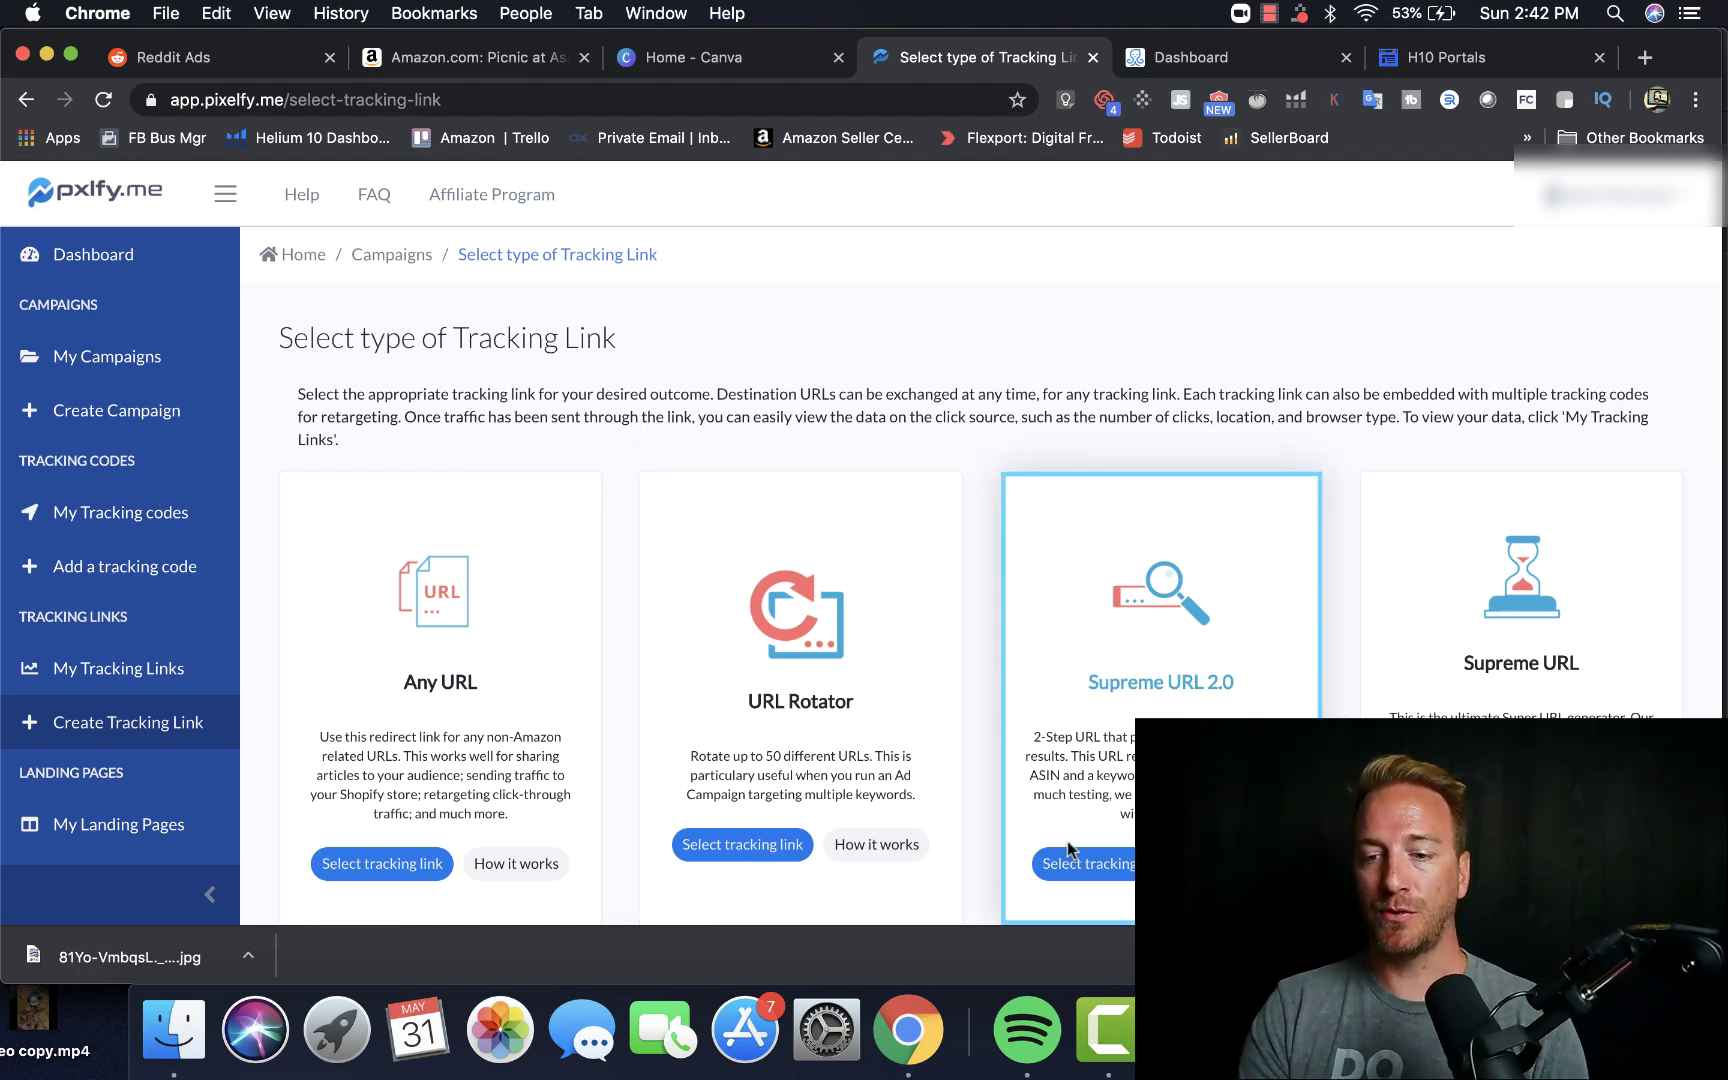
pyautogui.click(1075, 877)
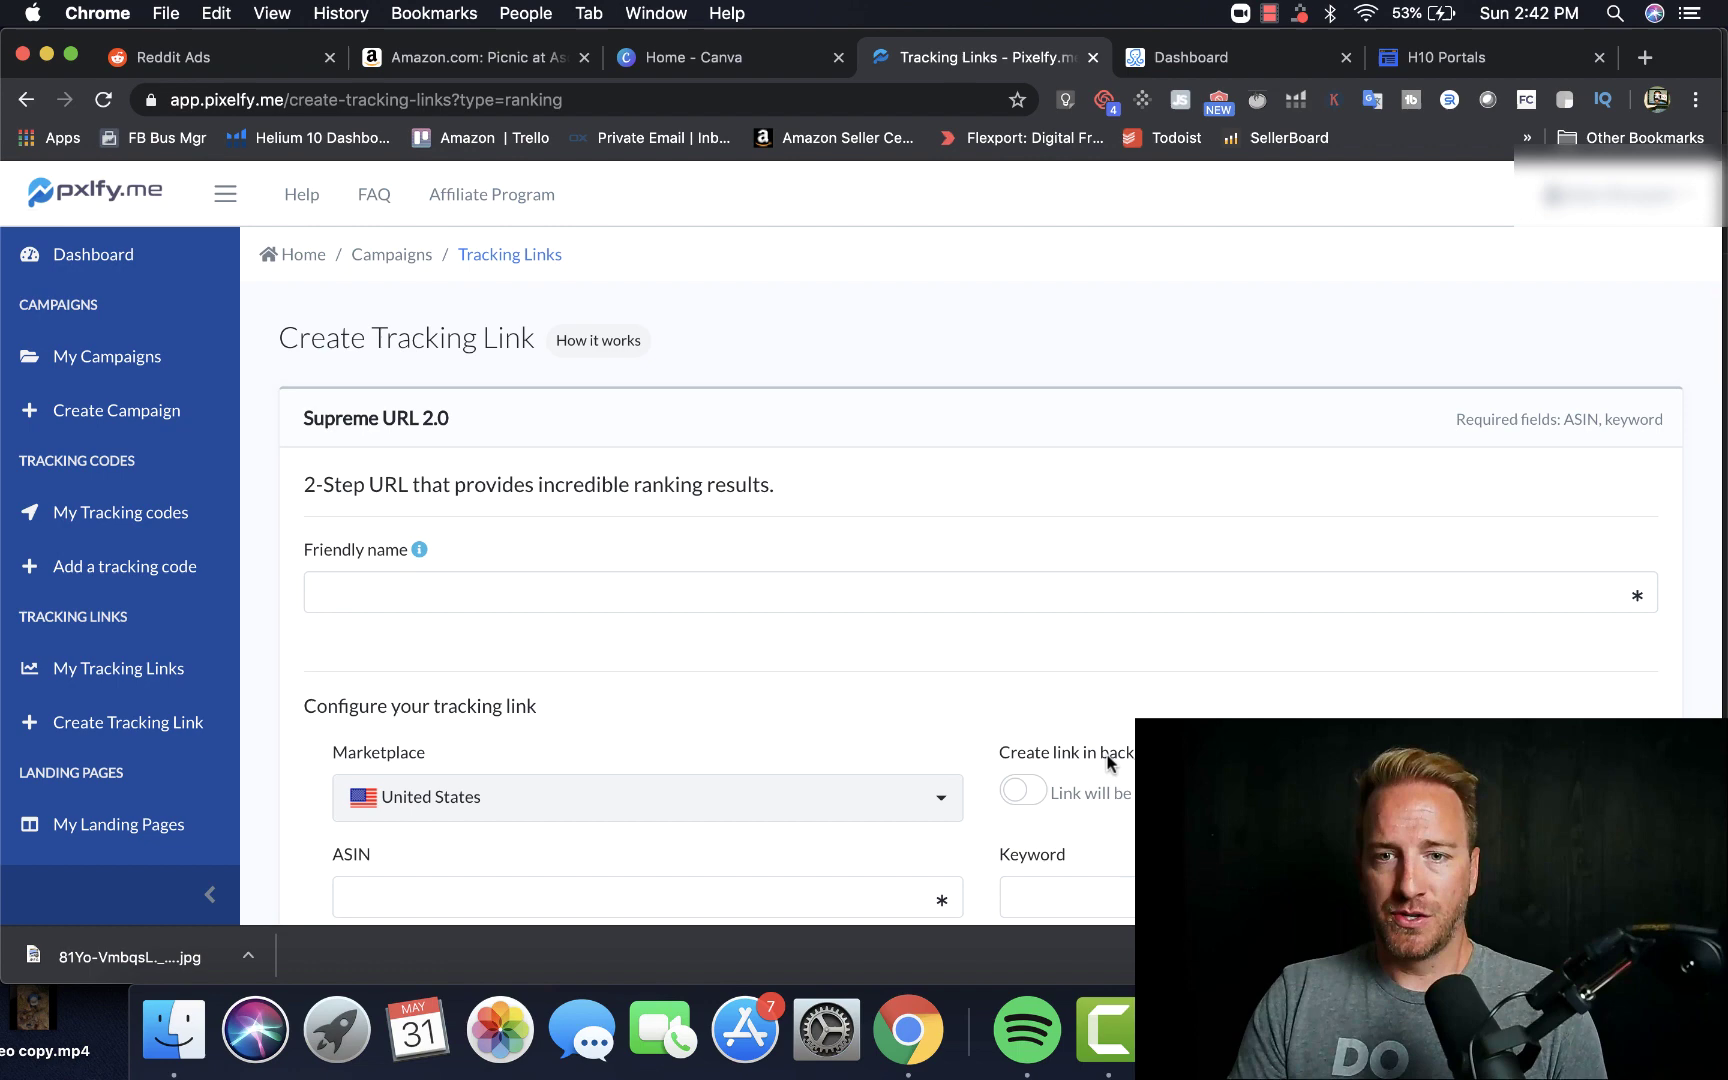
# Step: Copy the ASIN B00VZNPOIE from the Amazon product page address
pyautogui.click(502, 60)
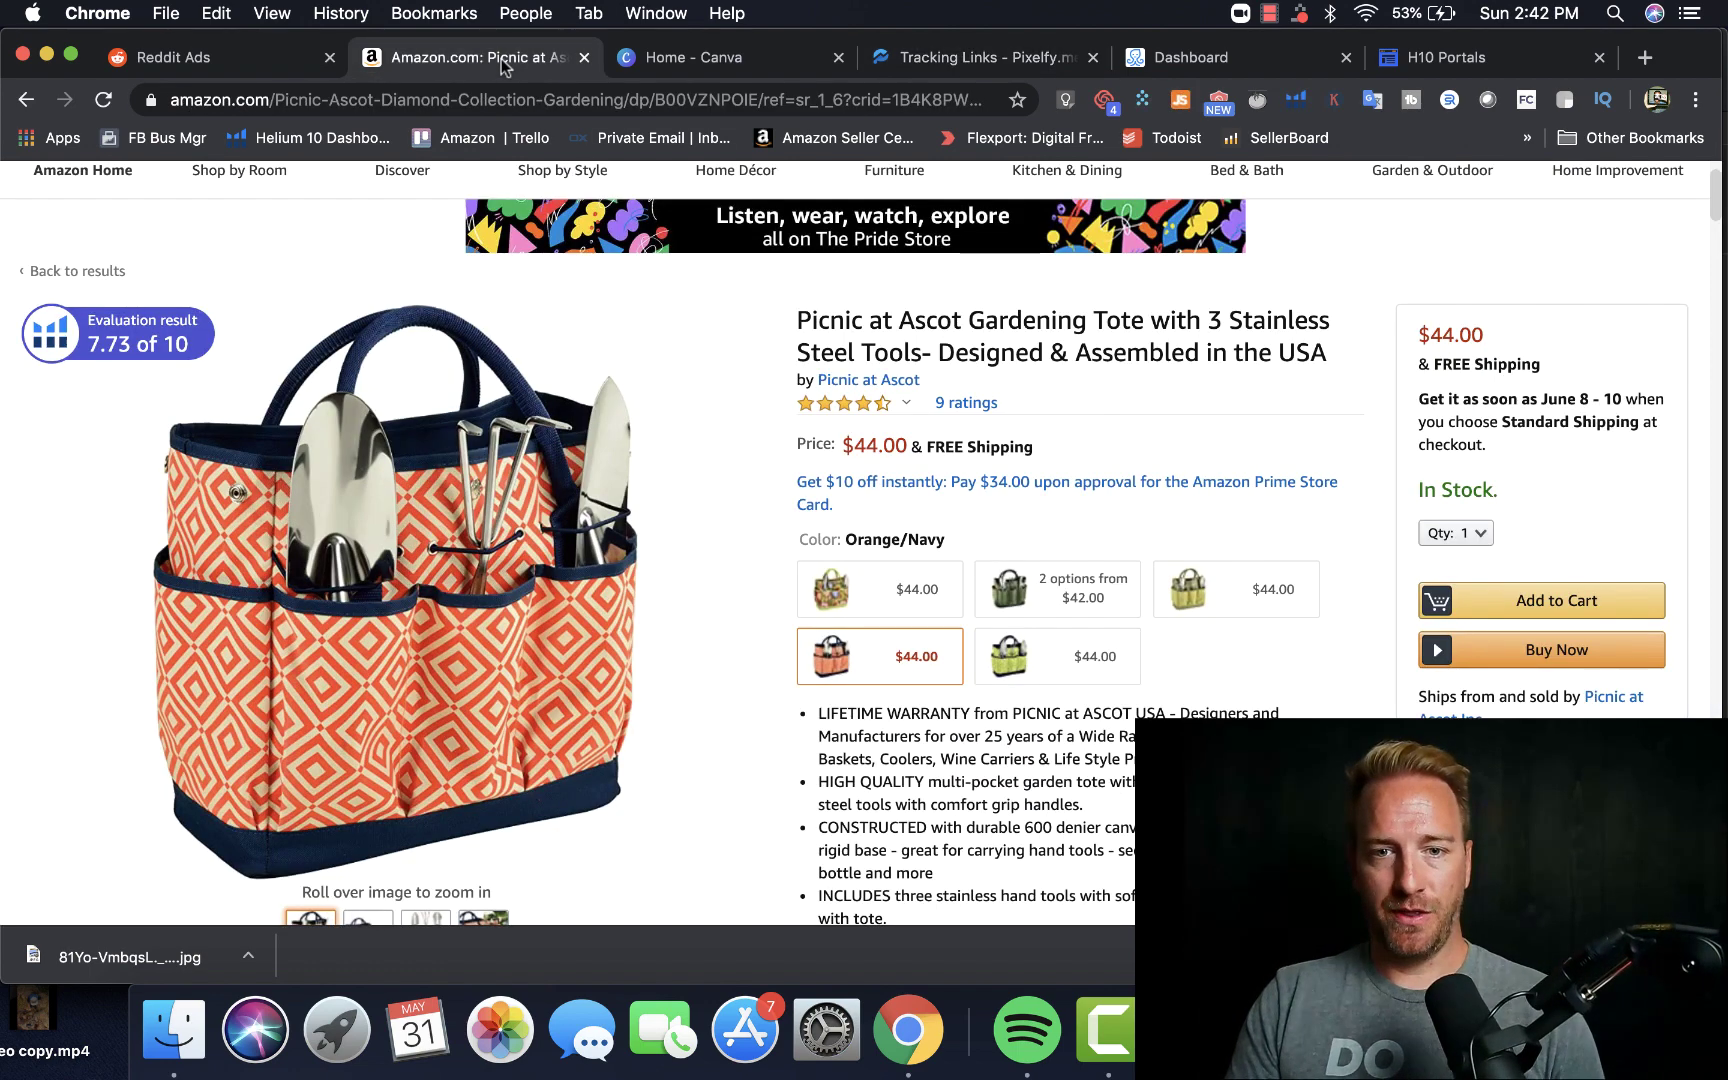
pyautogui.doubleClick(706, 108)
pyautogui.press('super+c')
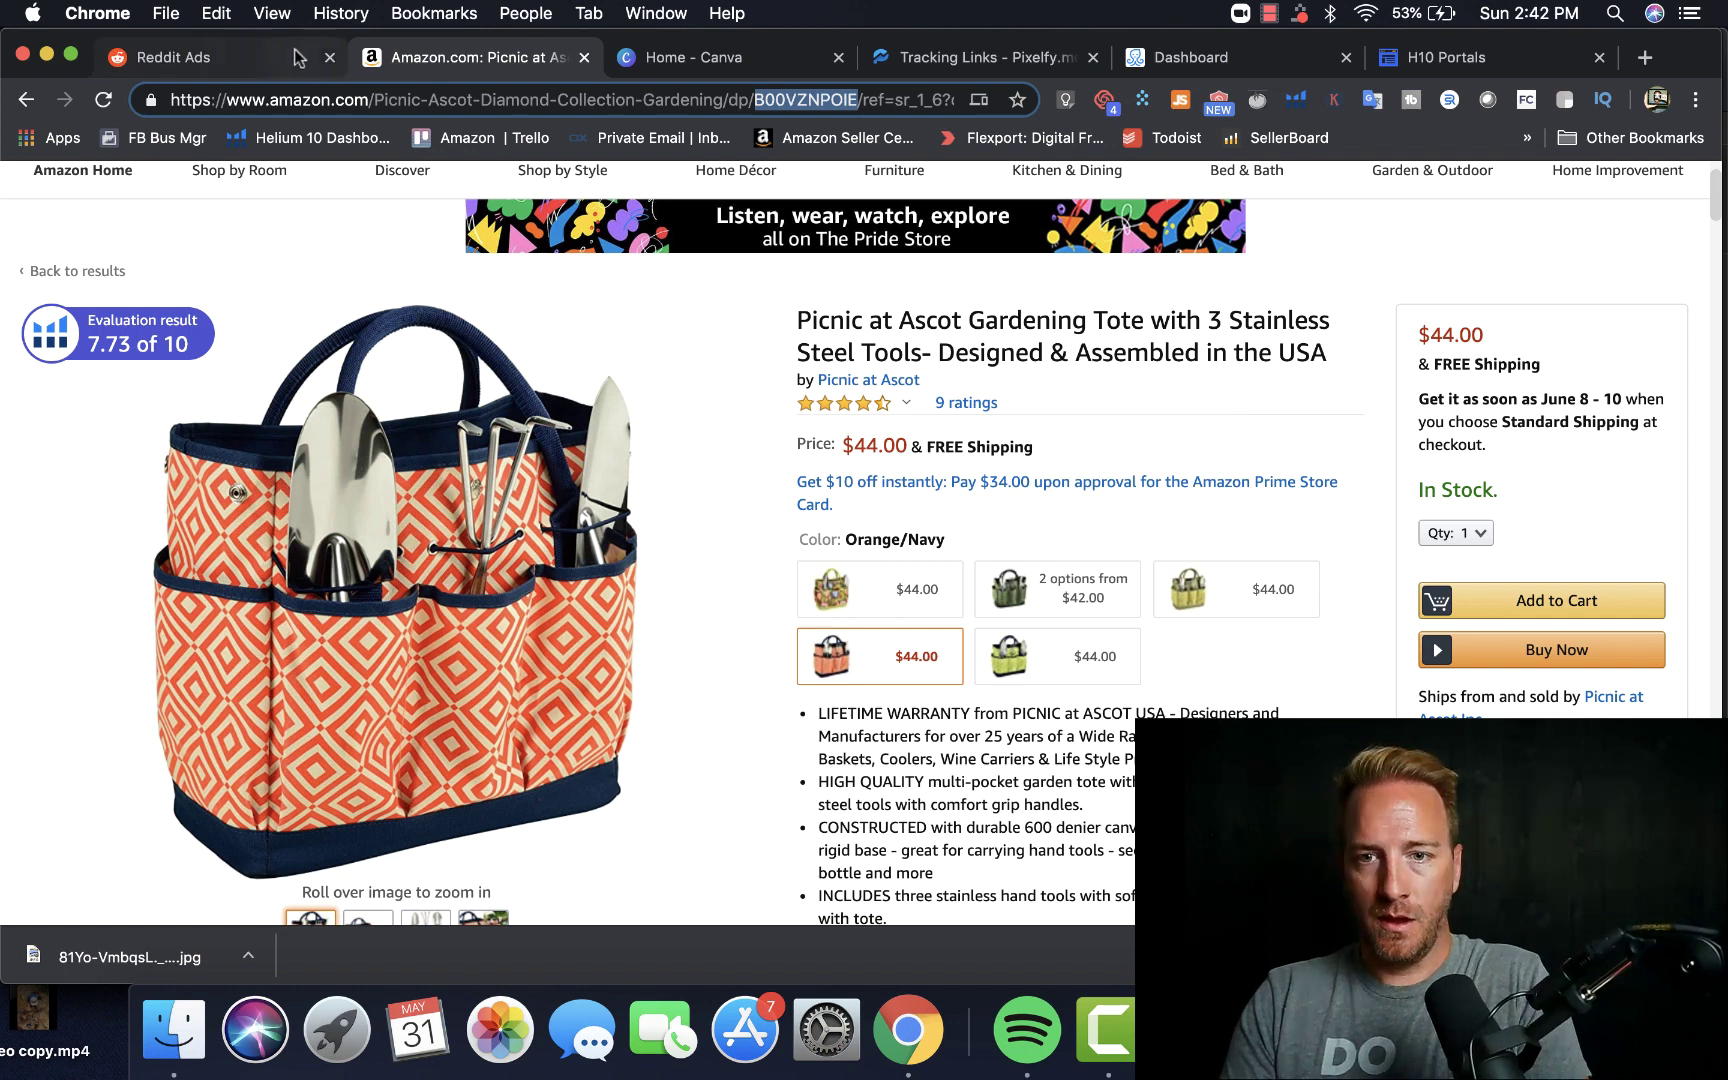
pyautogui.click(1028, 62)
pyautogui.scroll(-2, 677, 631)
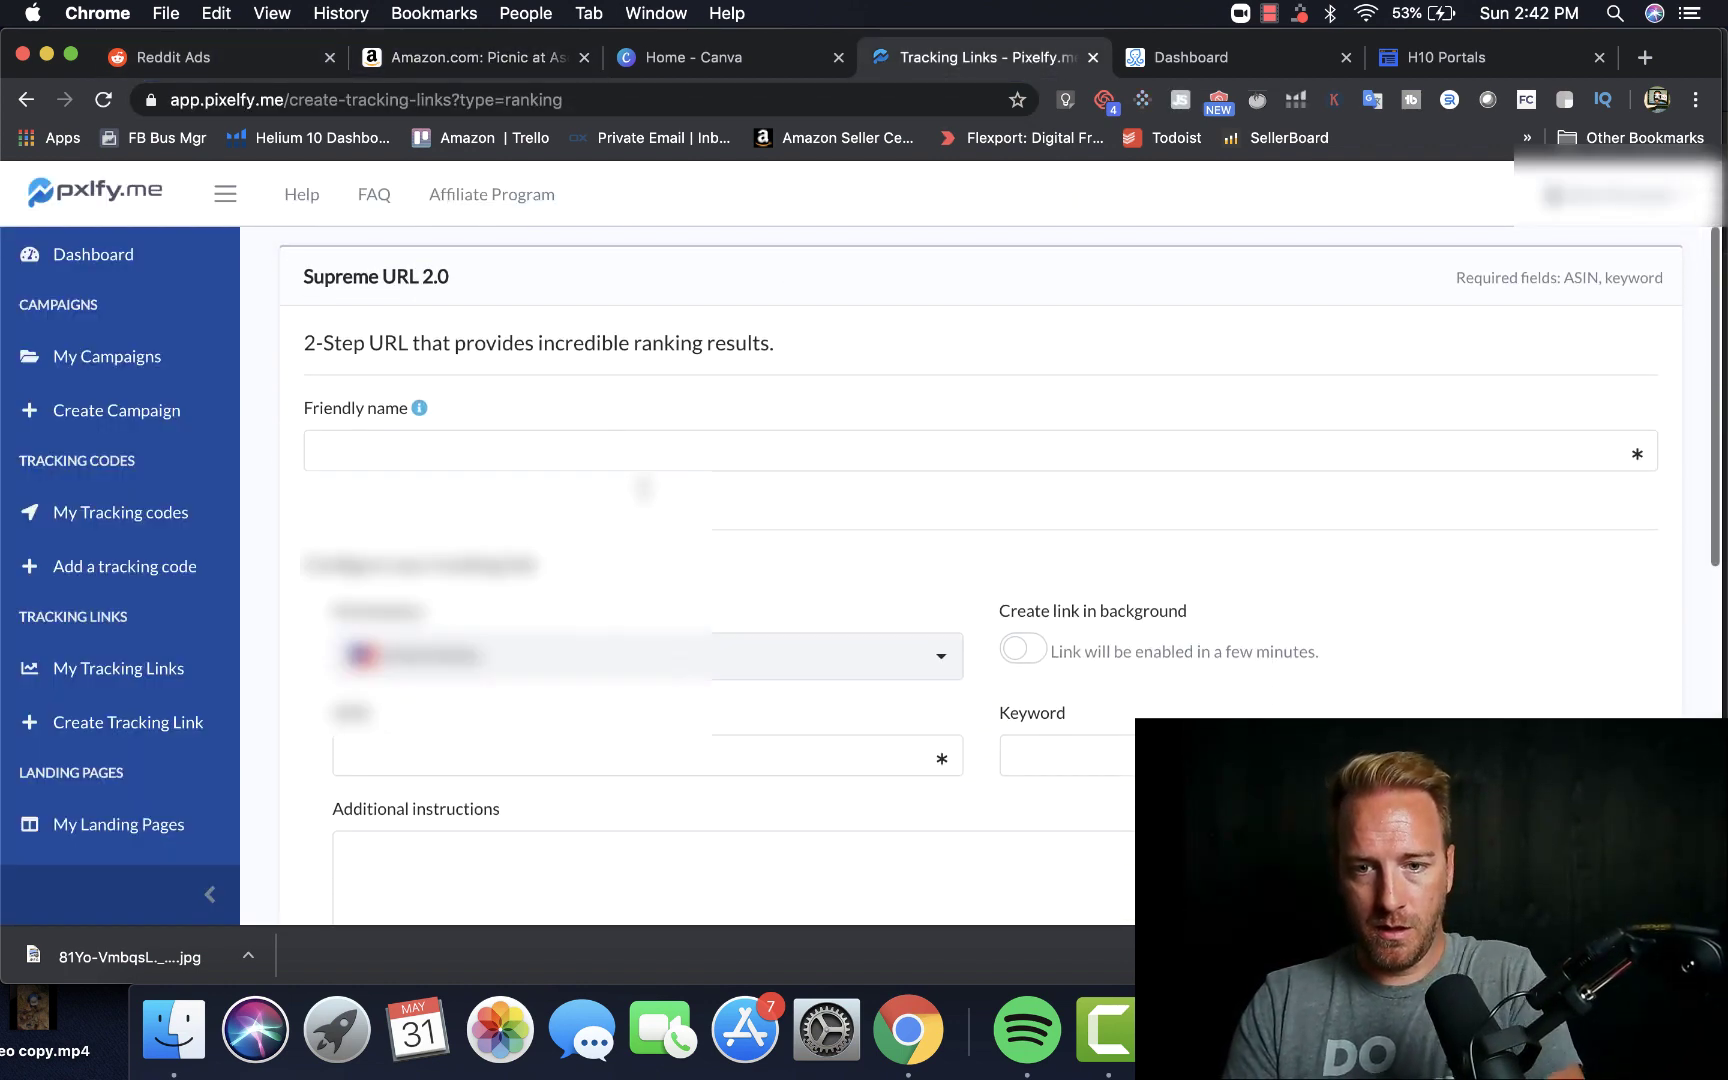
# Step: Fill friendly name 'Gardening bag launch reddit', ASIN B00VZNPOIE and keyword gardening bag, then generate the link
pyautogui.click(599, 452)
pyautogui.write('Gardening')
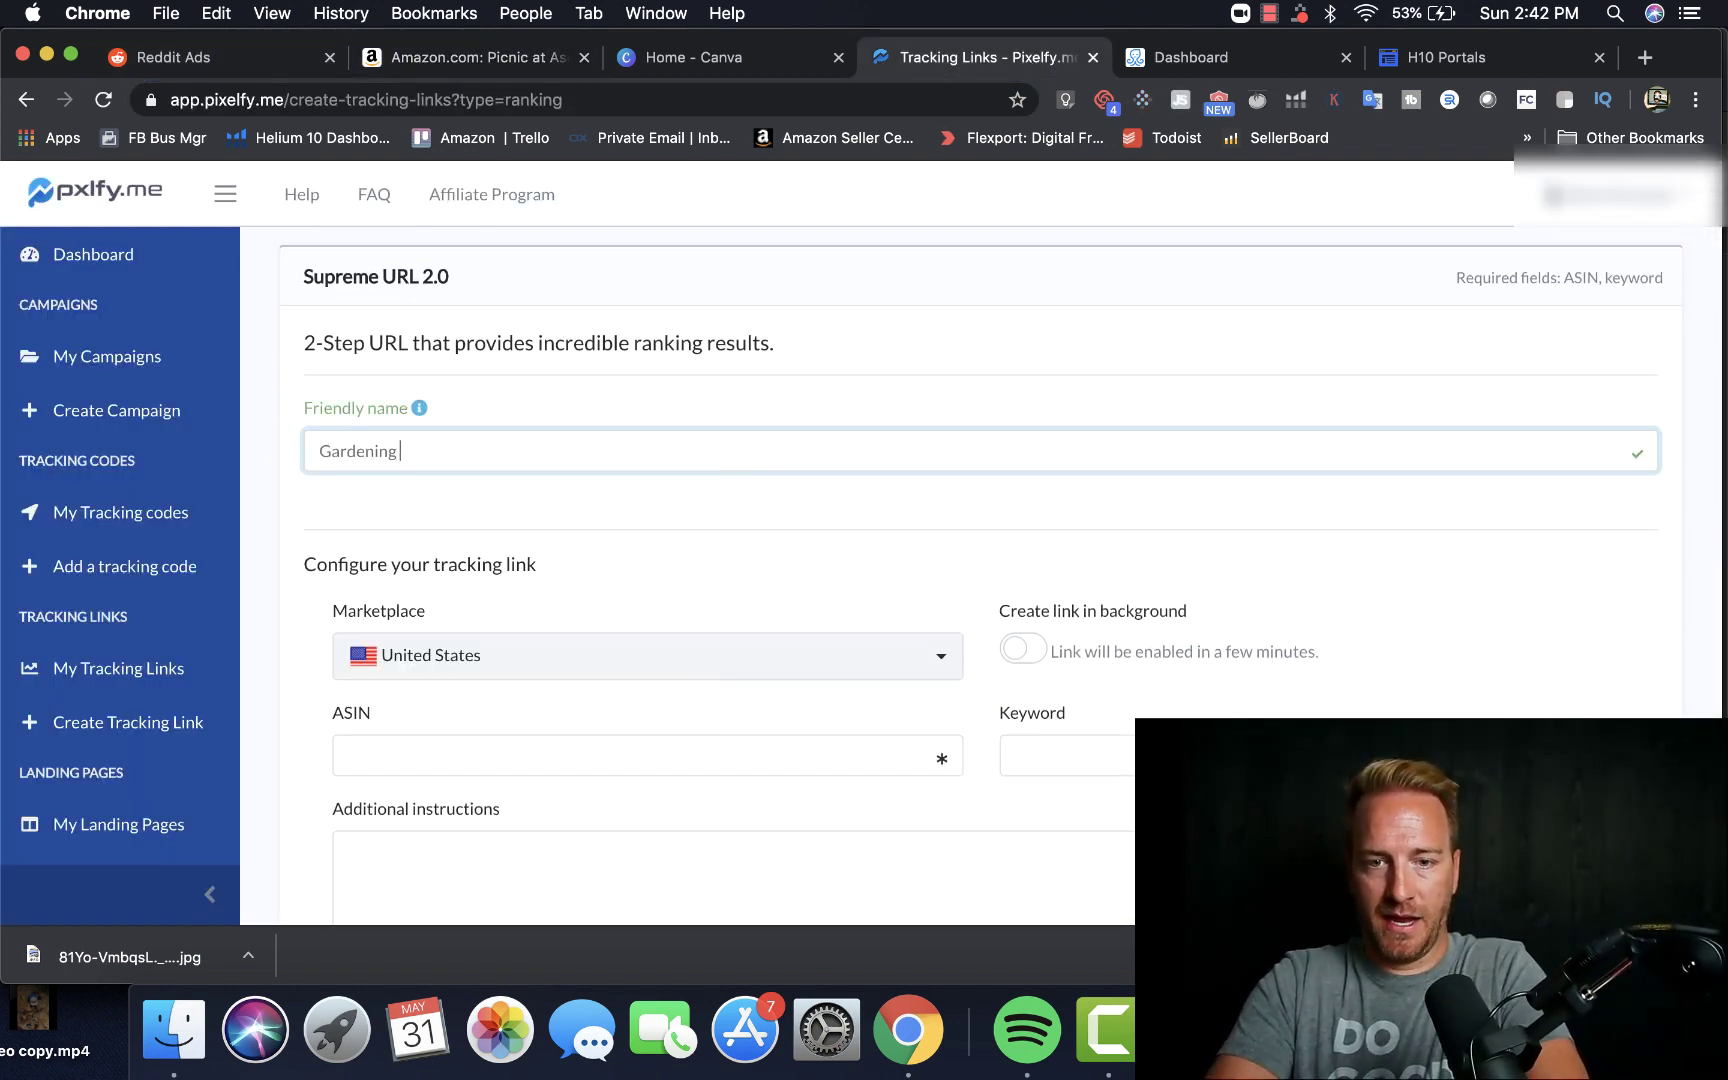
pyautogui.write(' bag launch reddit')
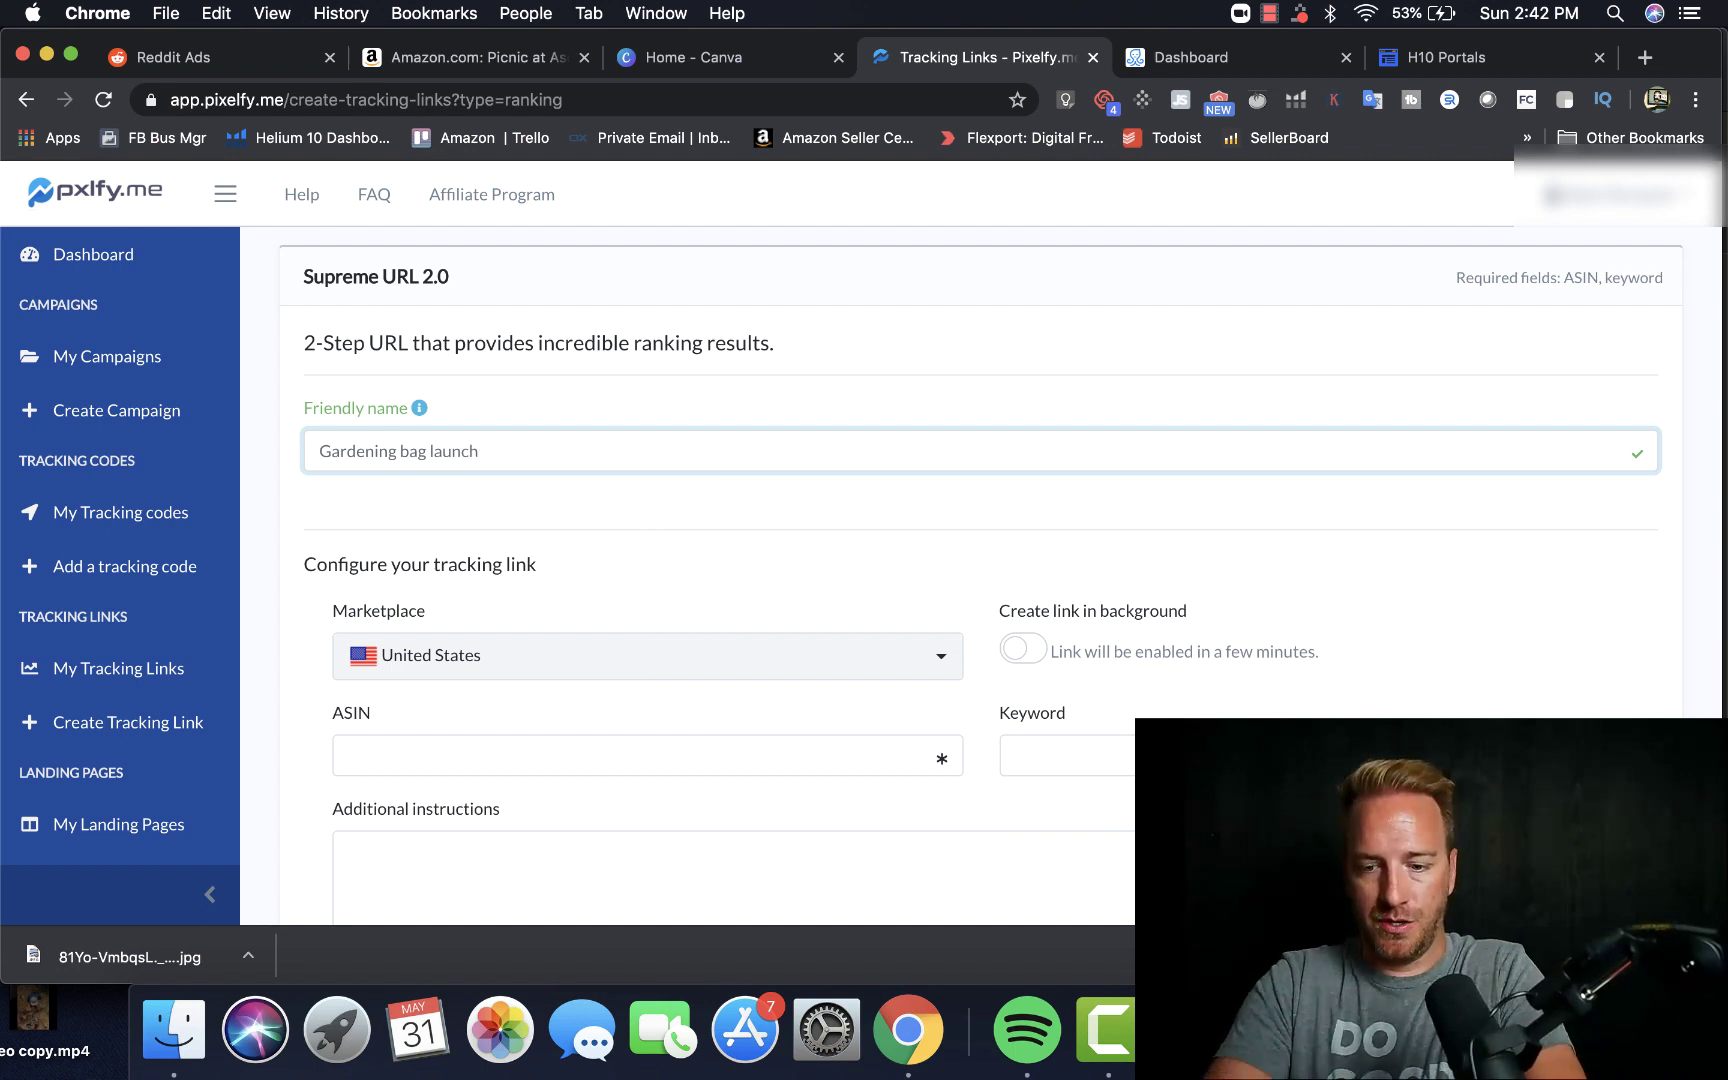
pyautogui.click(586, 756)
pyautogui.press('super+v')
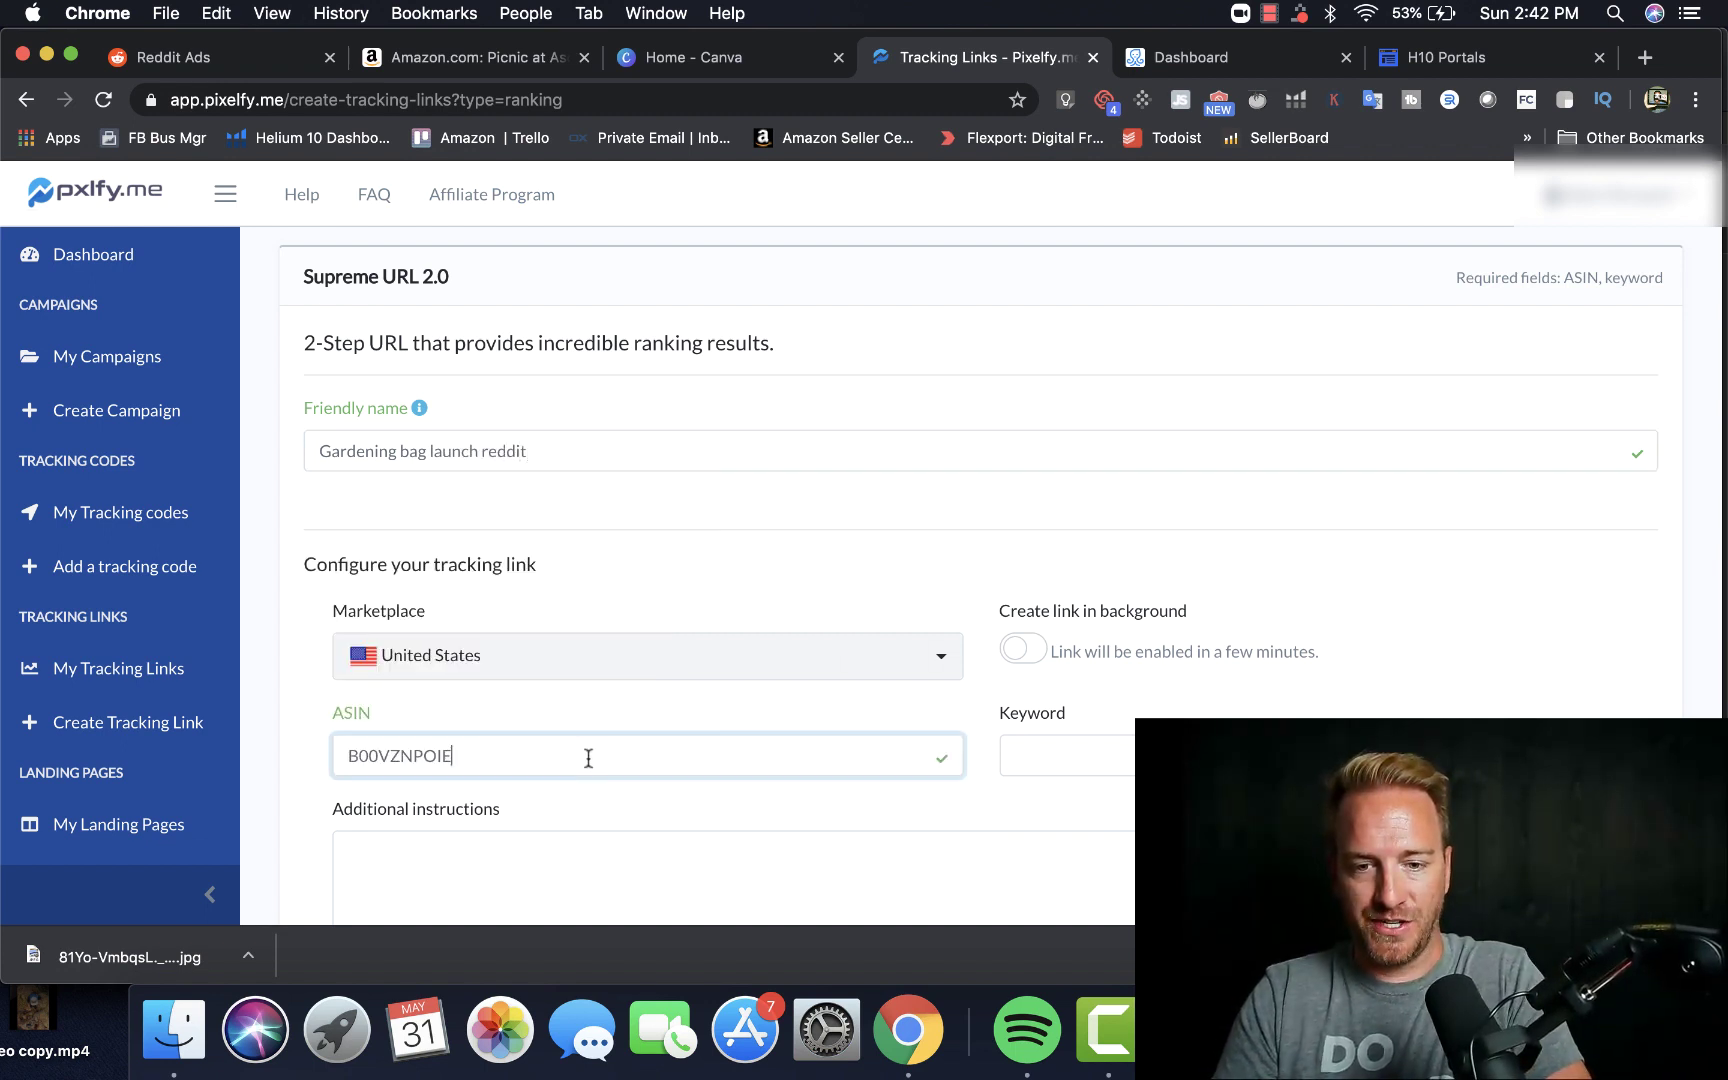
pyautogui.click(1044, 757)
pyautogui.write('gardening bag')
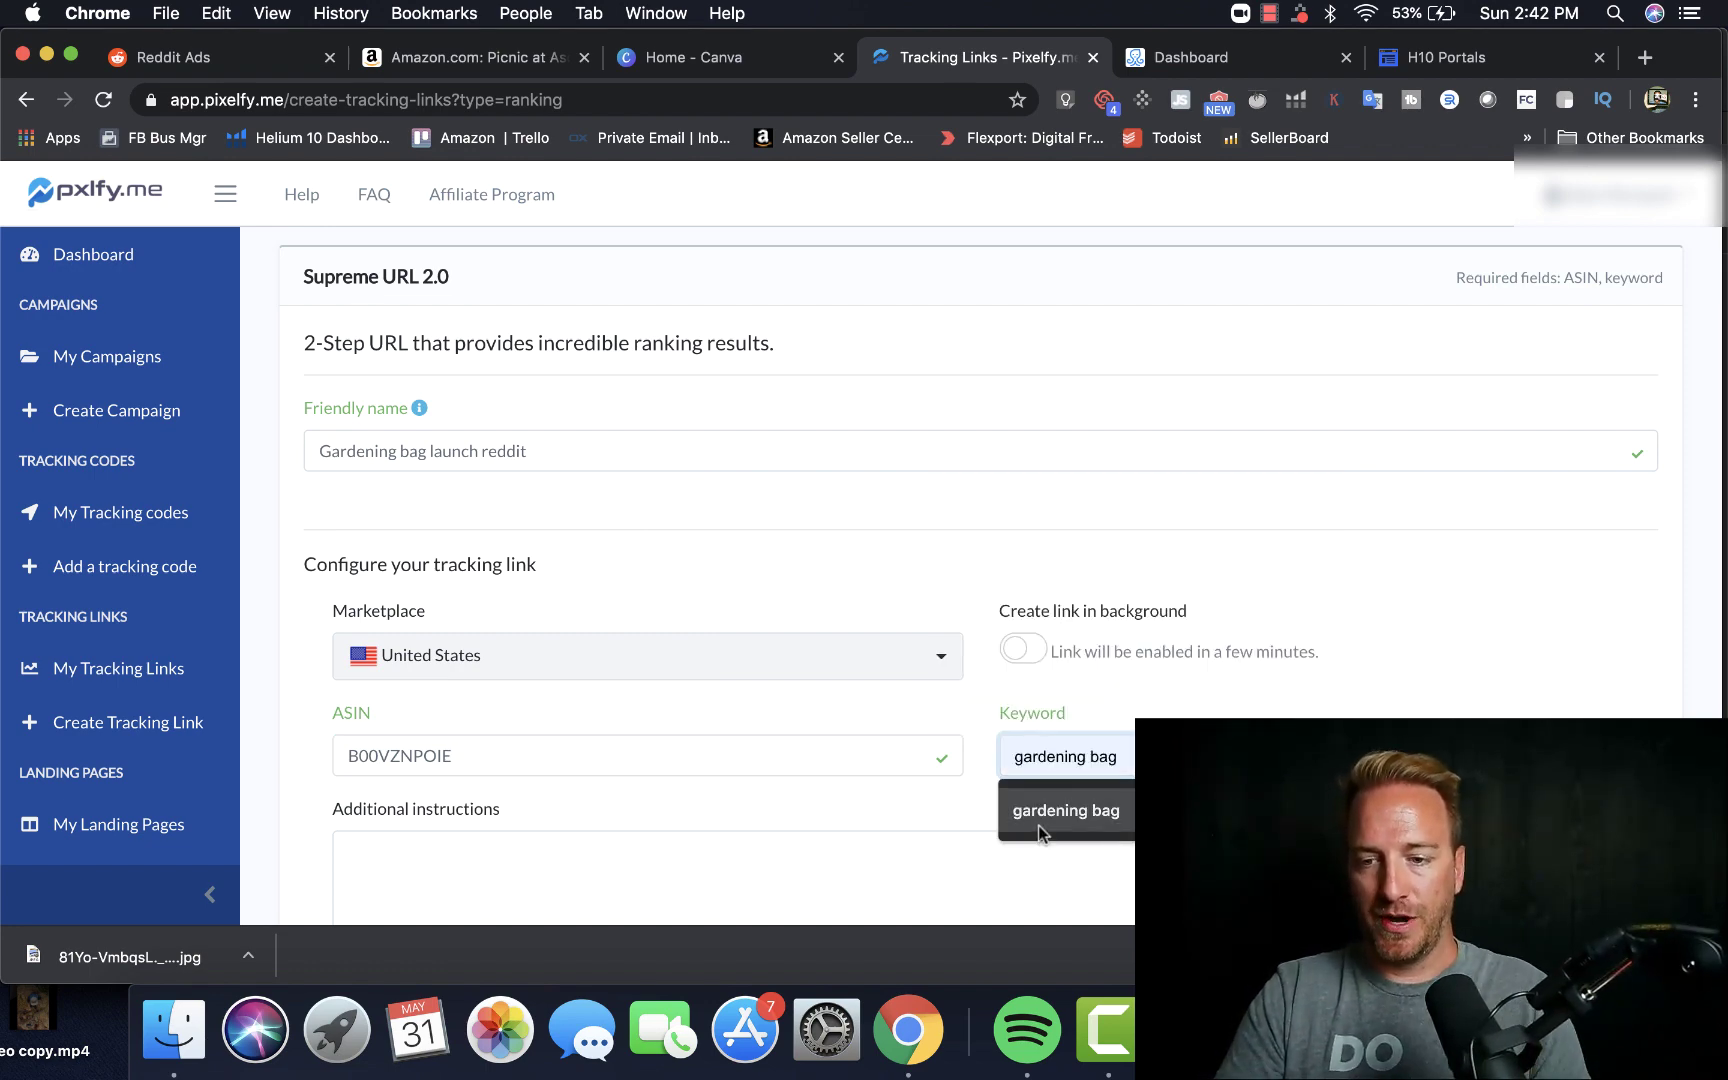
pyautogui.click(1039, 823)
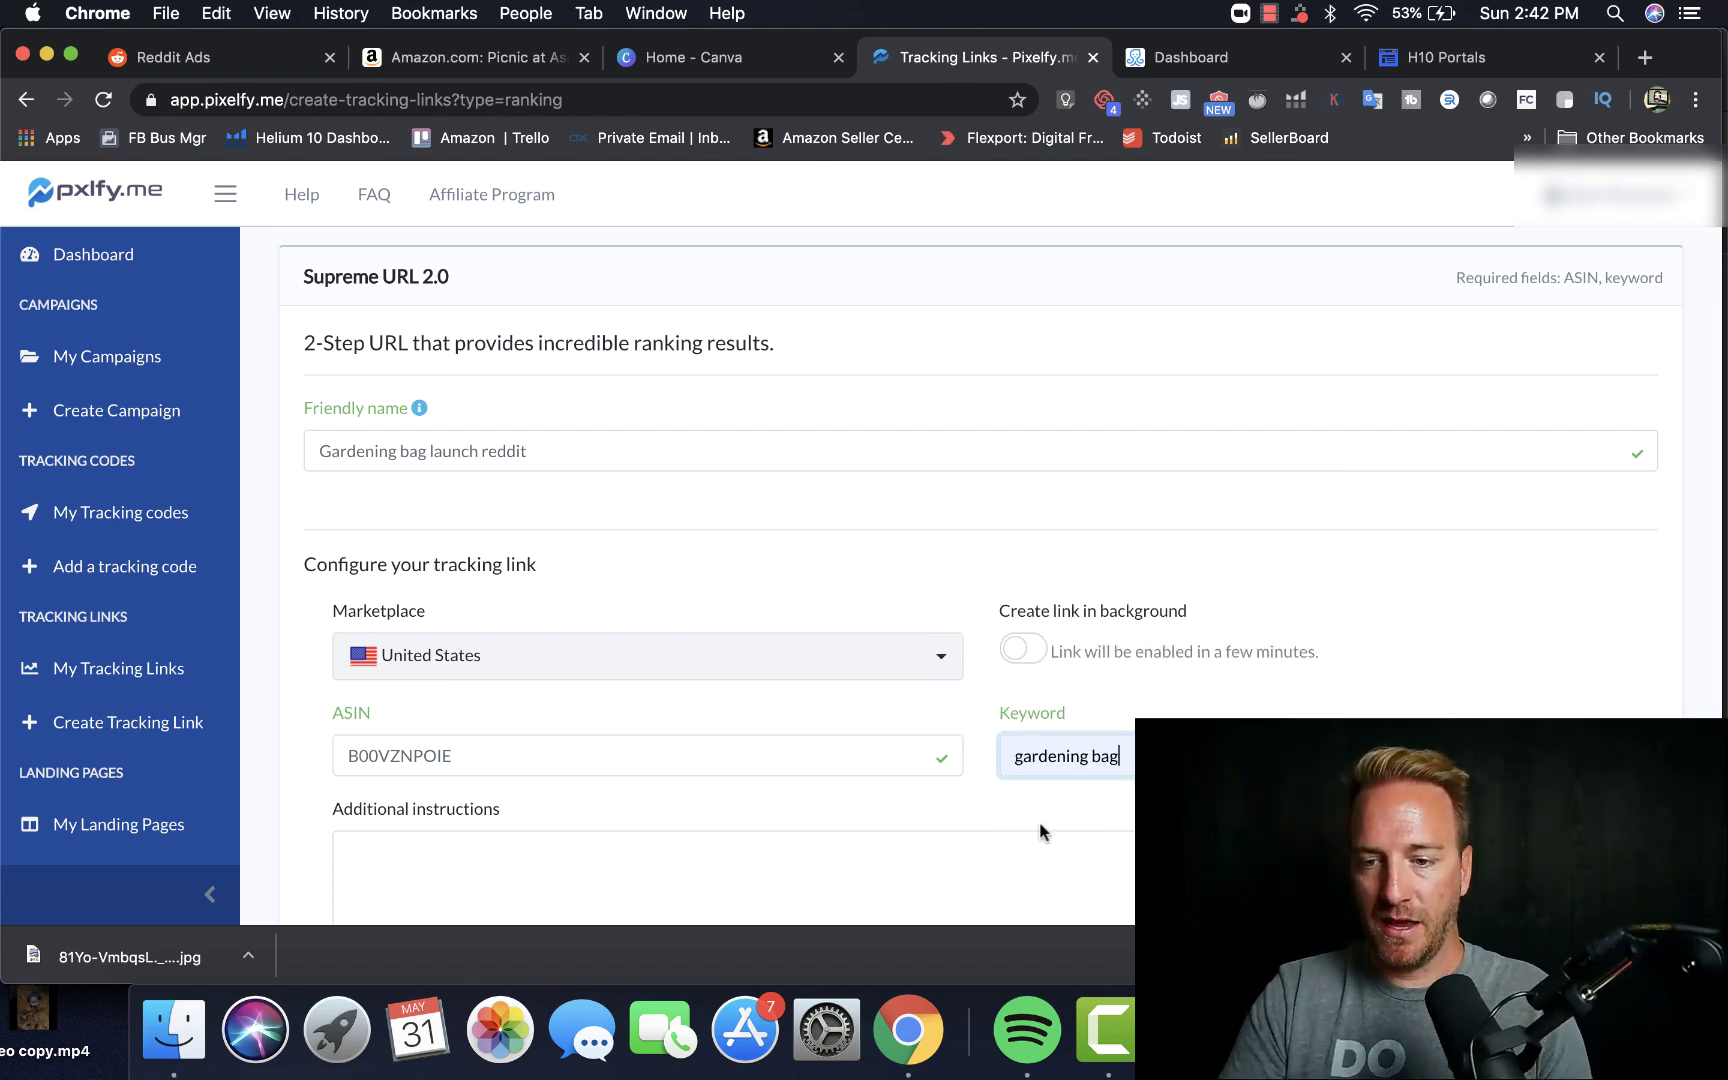
pyautogui.scroll(-10, 985, 738)
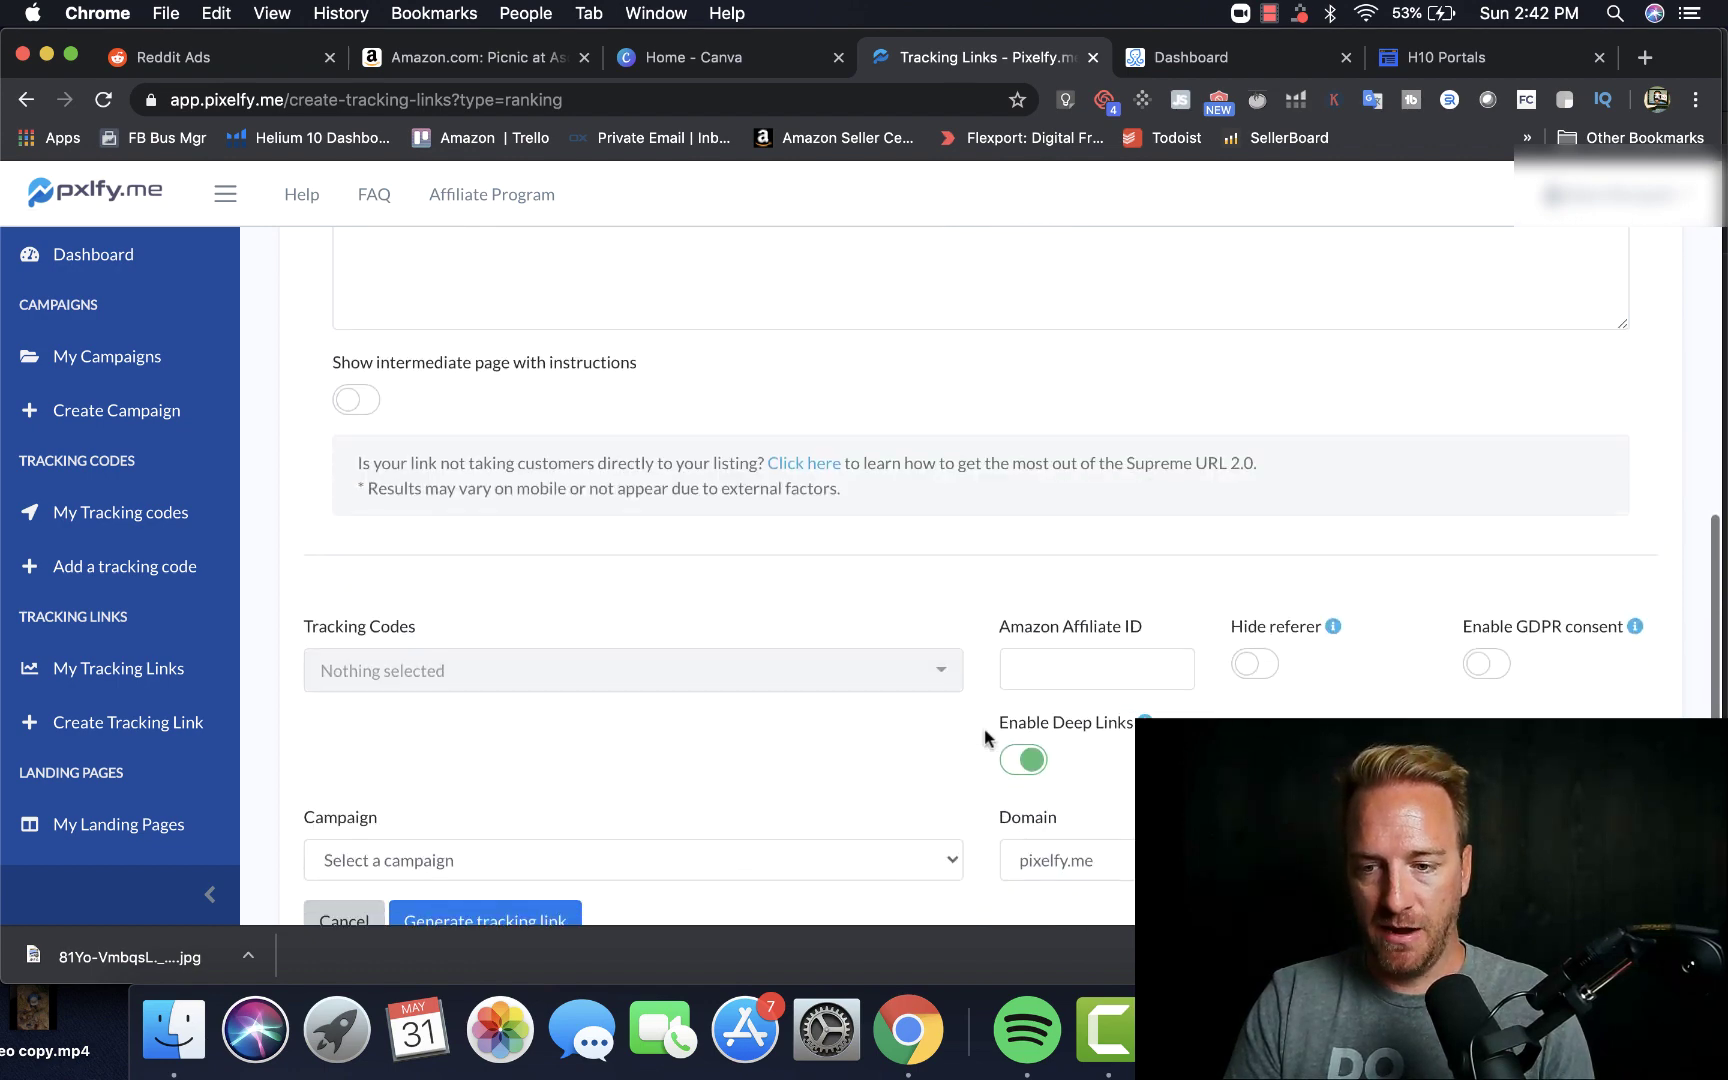
pyautogui.click(552, 769)
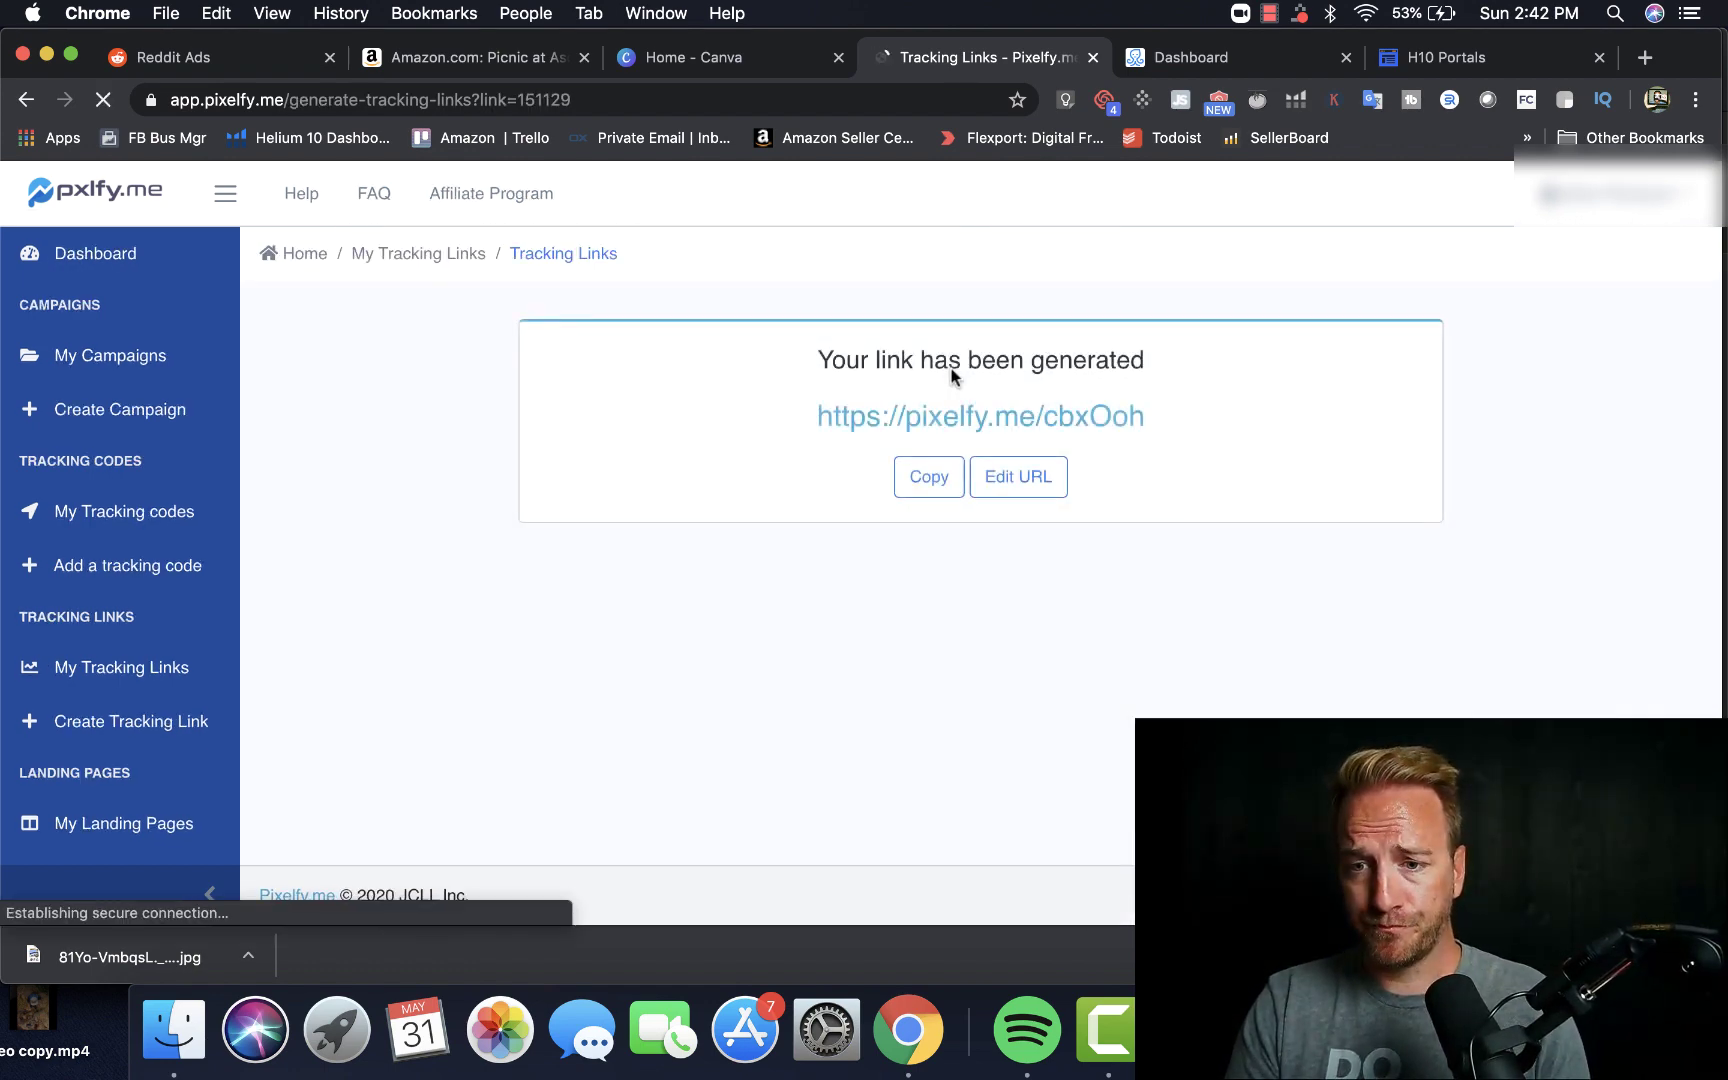
# Step: Open the generated Pixelfy link in a new tab to test its Amazon redirect
pyautogui.click(912, 478)
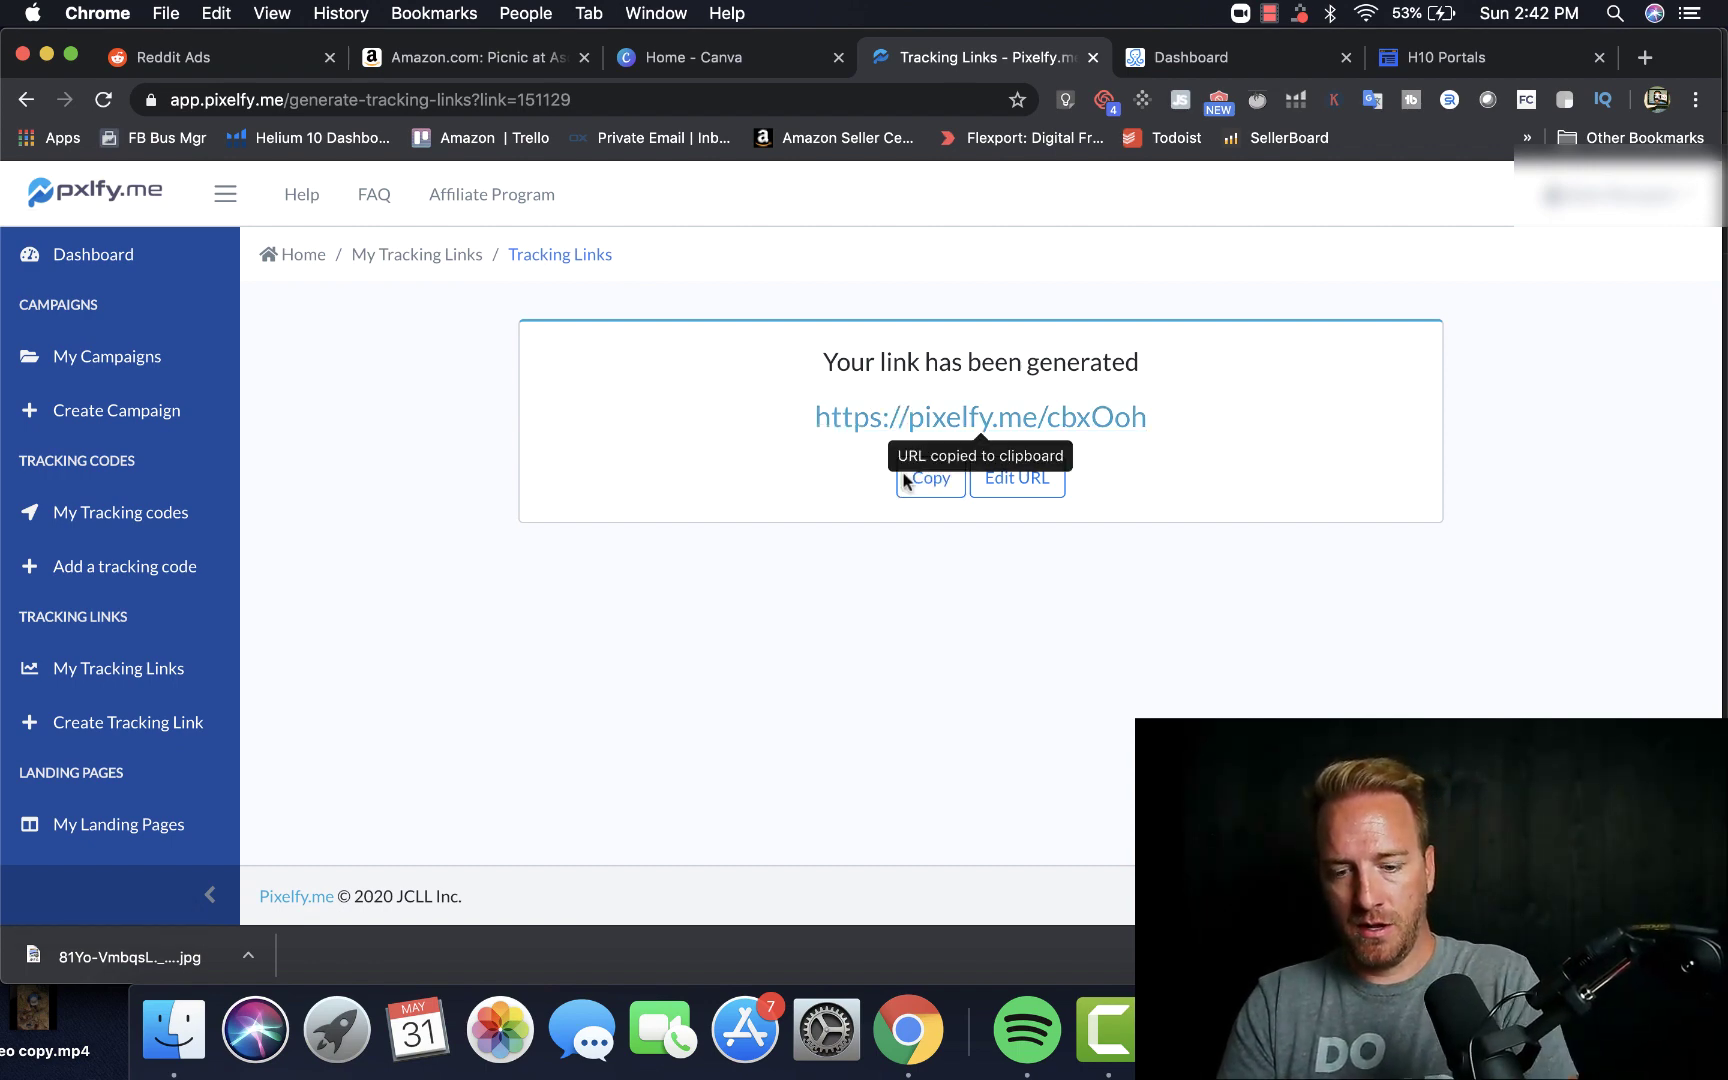
pyautogui.click(1645, 57)
pyautogui.press('super+v')
pyautogui.press('Return')
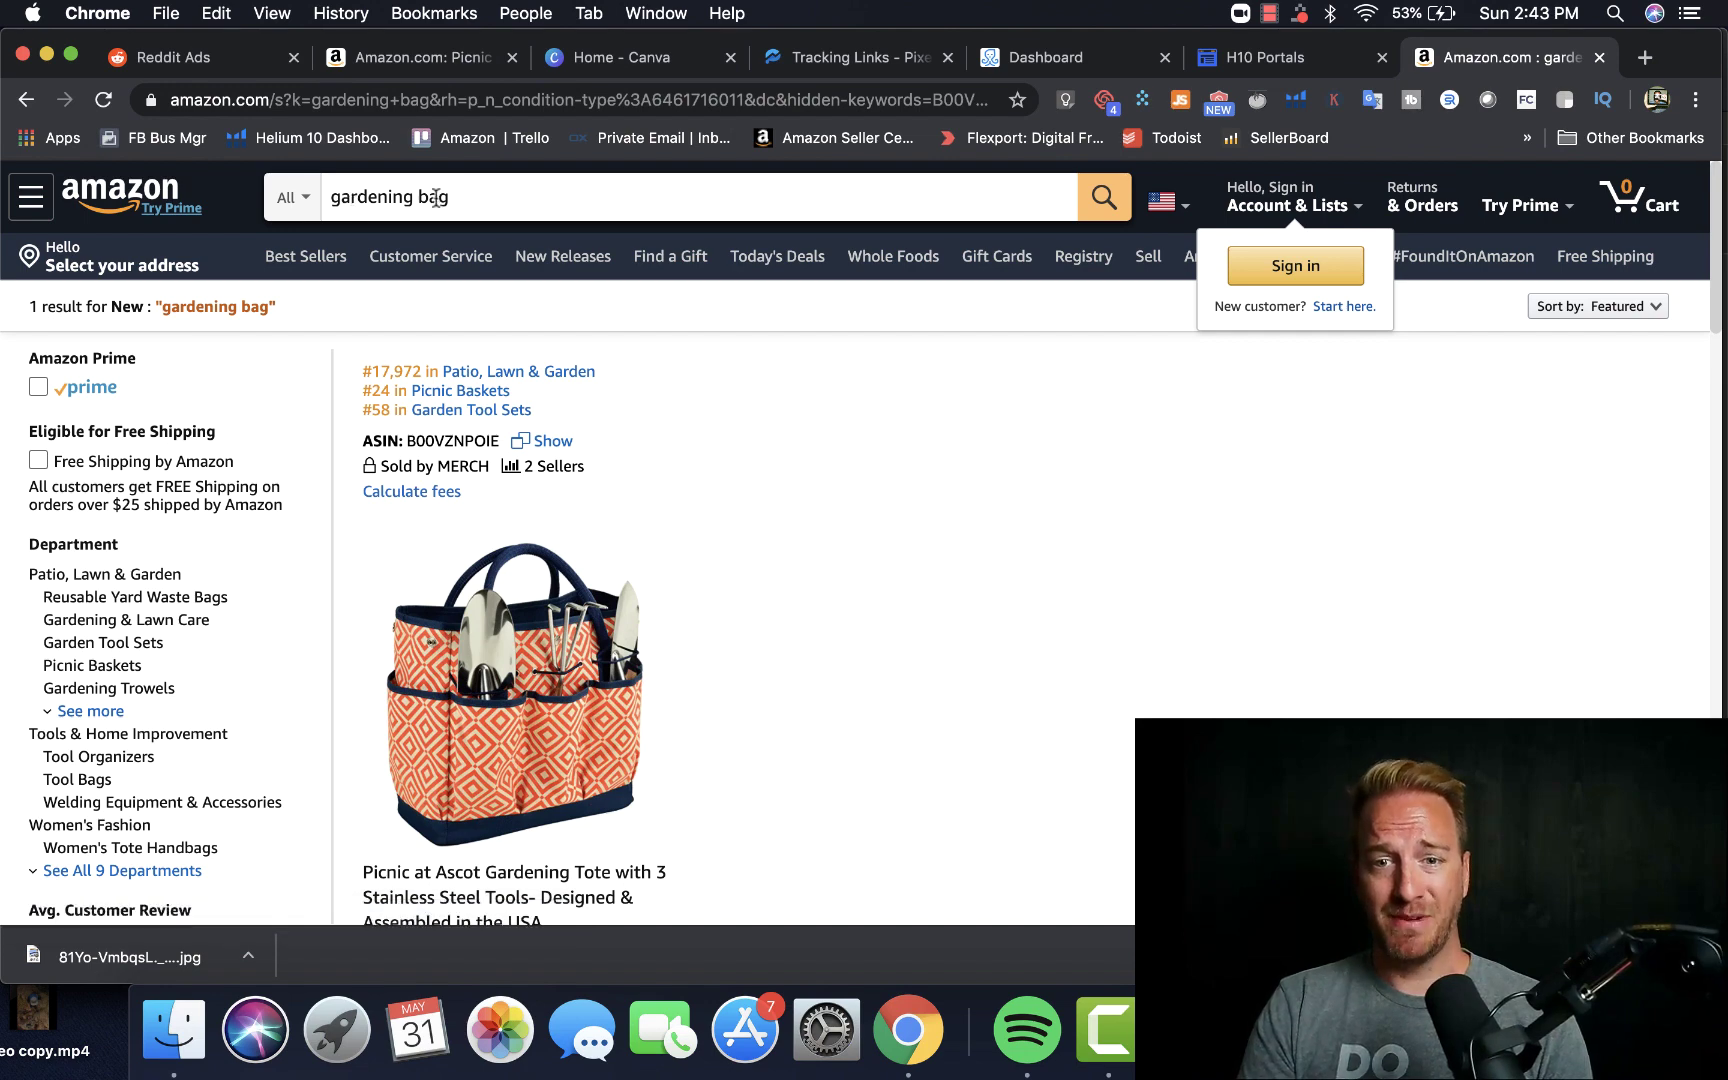
pyautogui.scroll(-2, 706, 567)
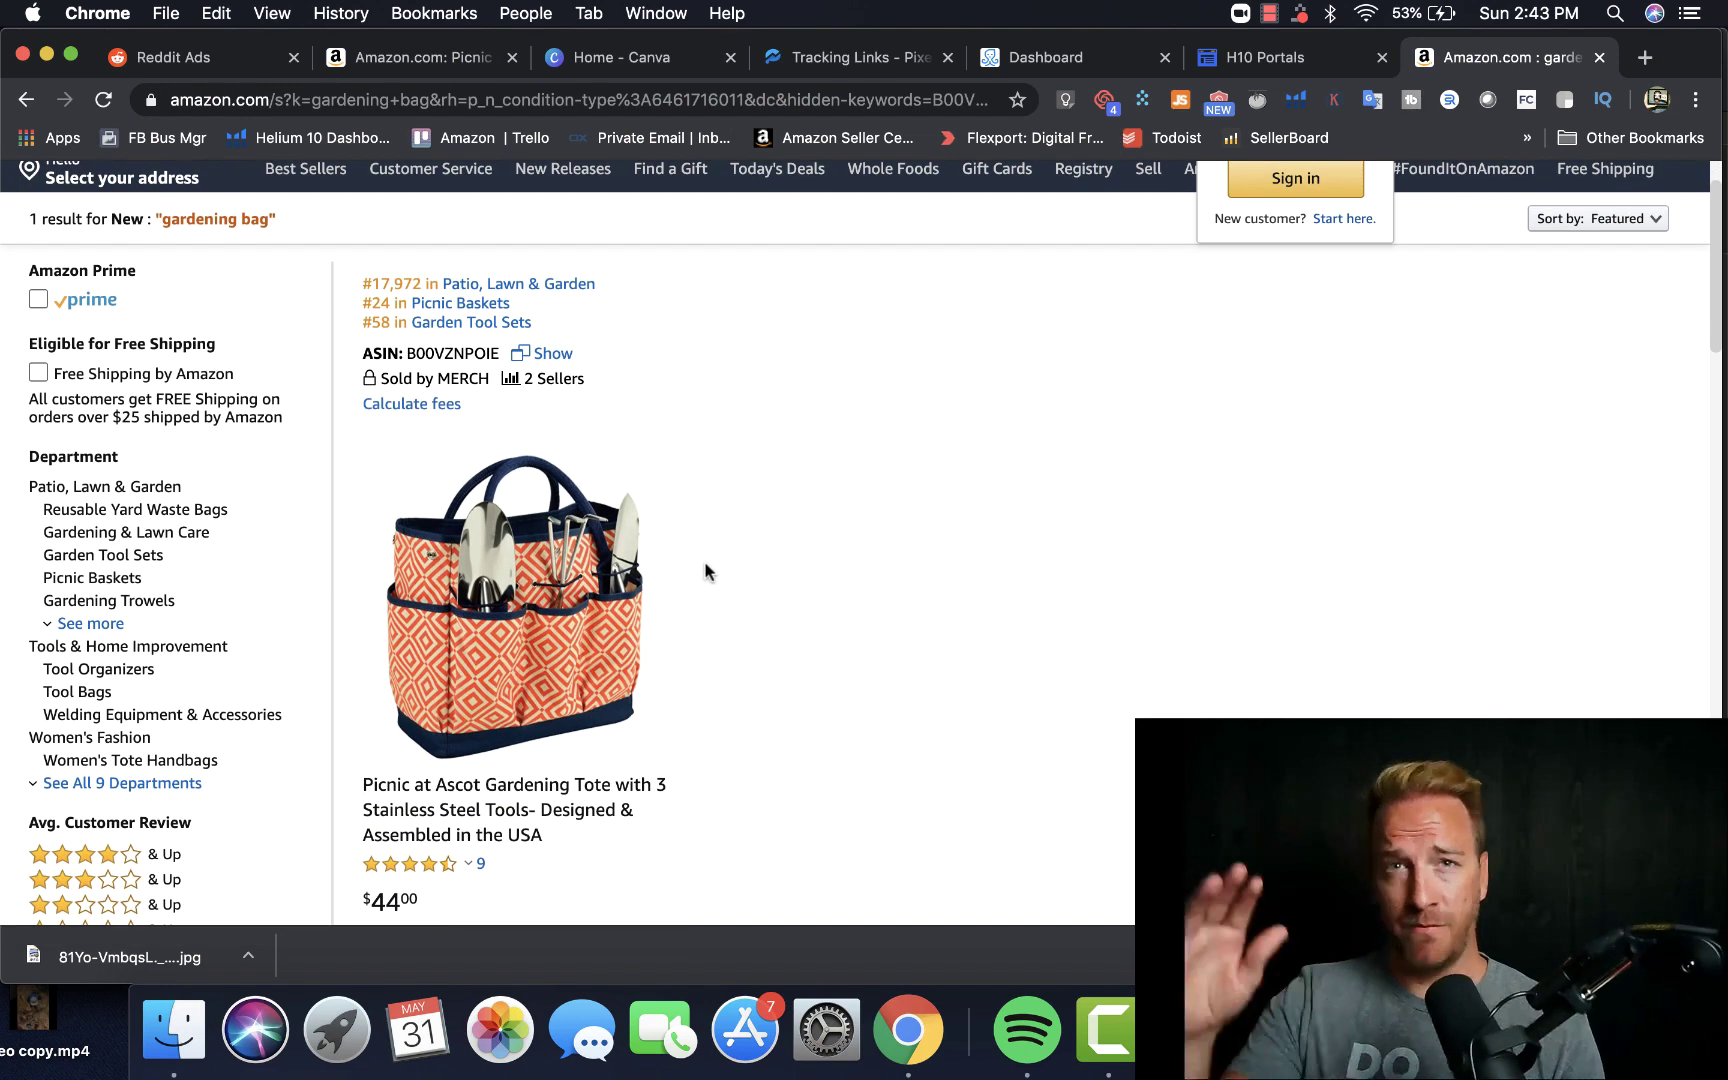
pyautogui.scroll(-3, 706, 570)
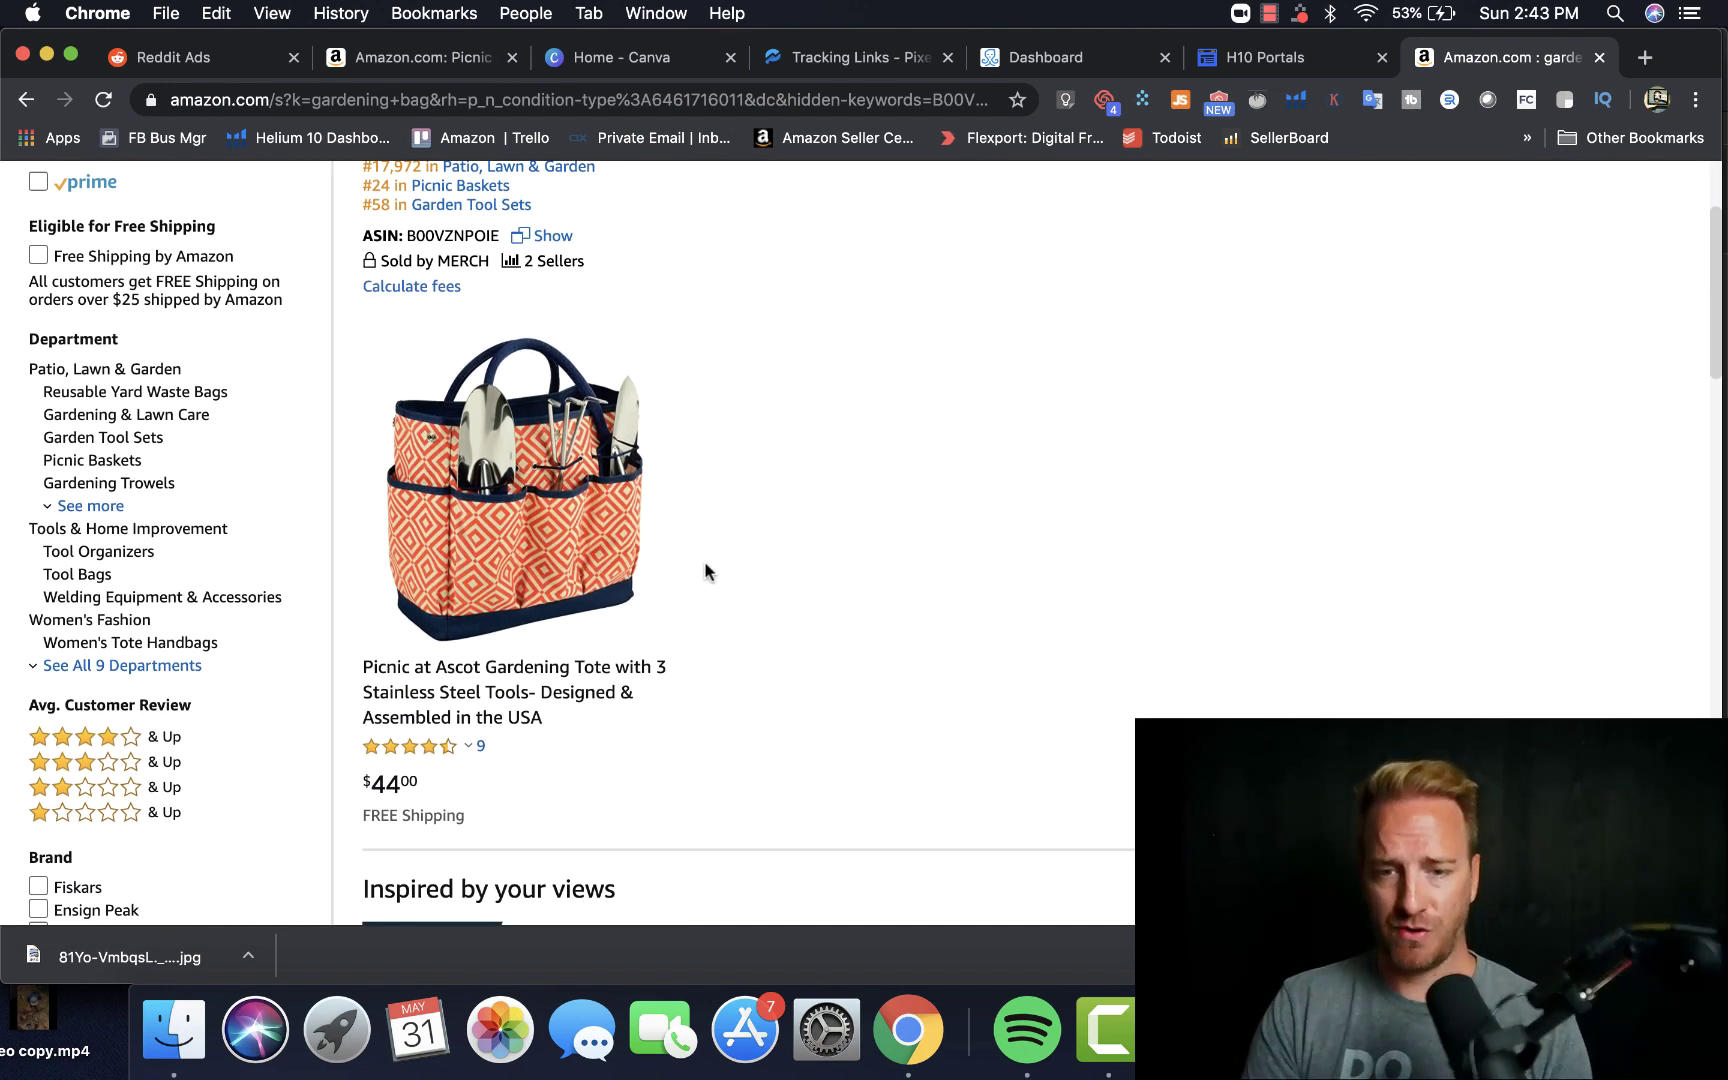
pyautogui.scroll(1, 745, 526)
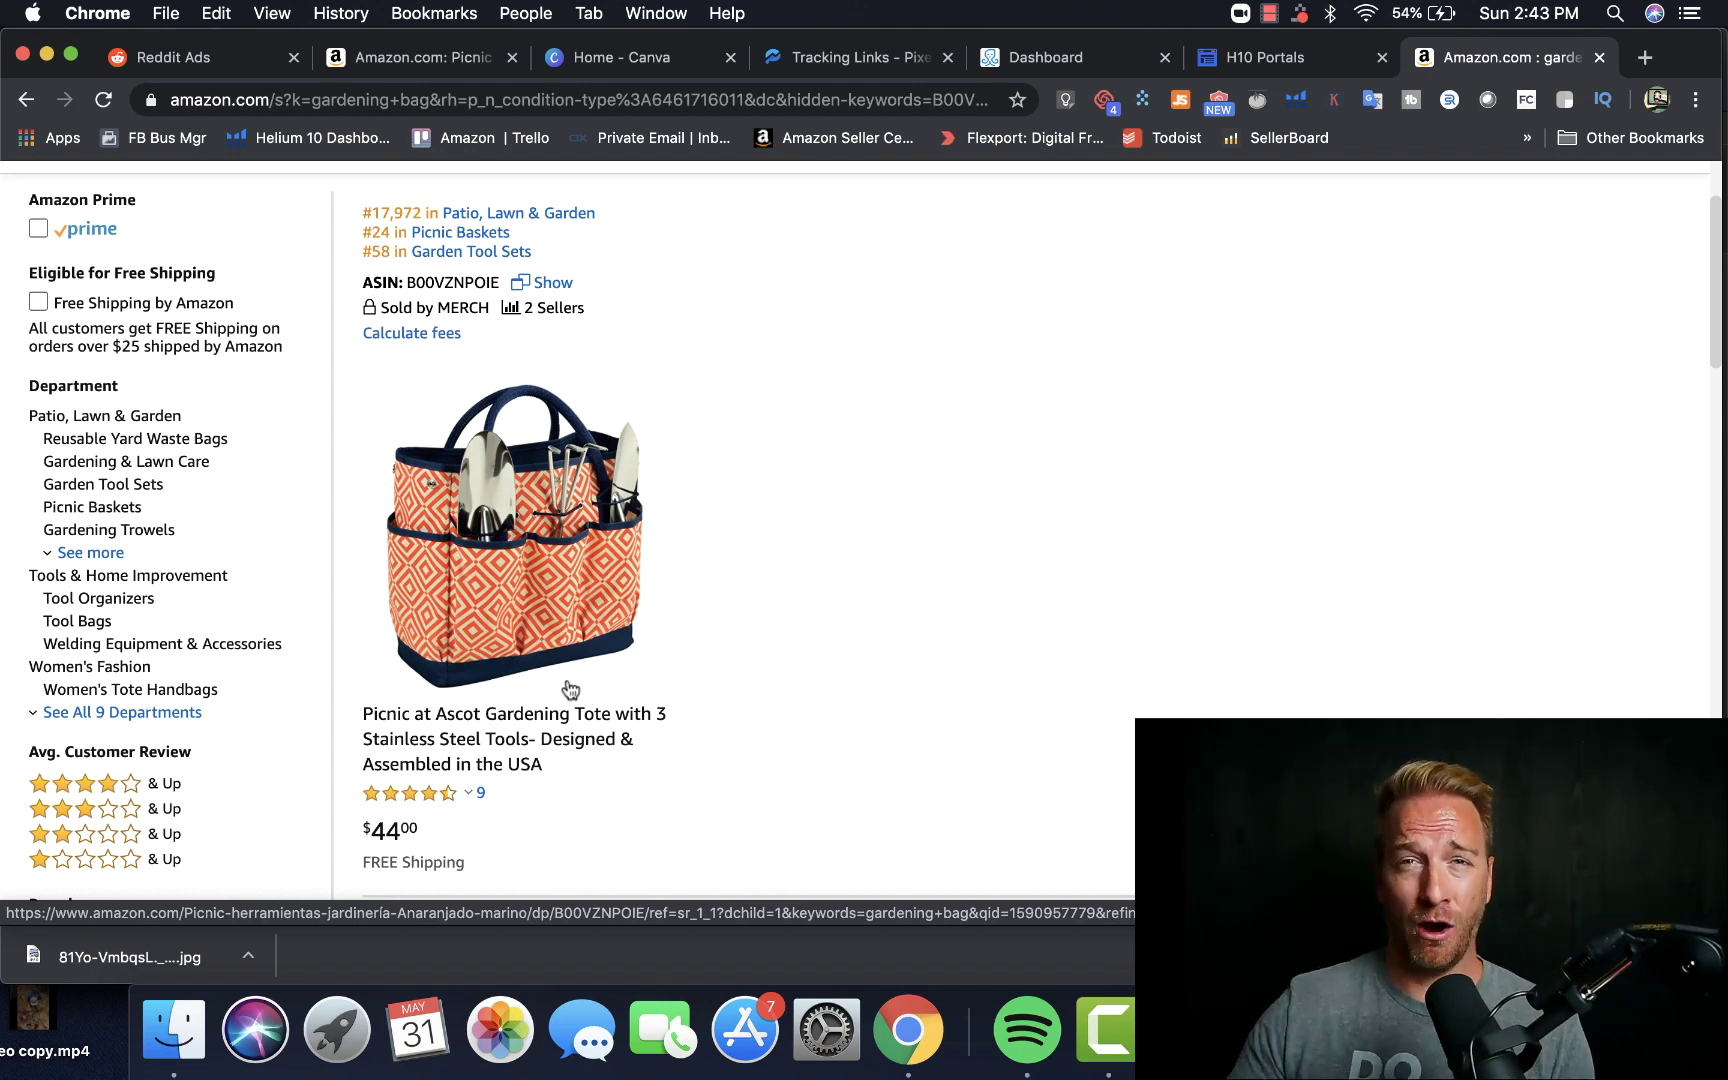
pyautogui.scroll(3, 570, 689)
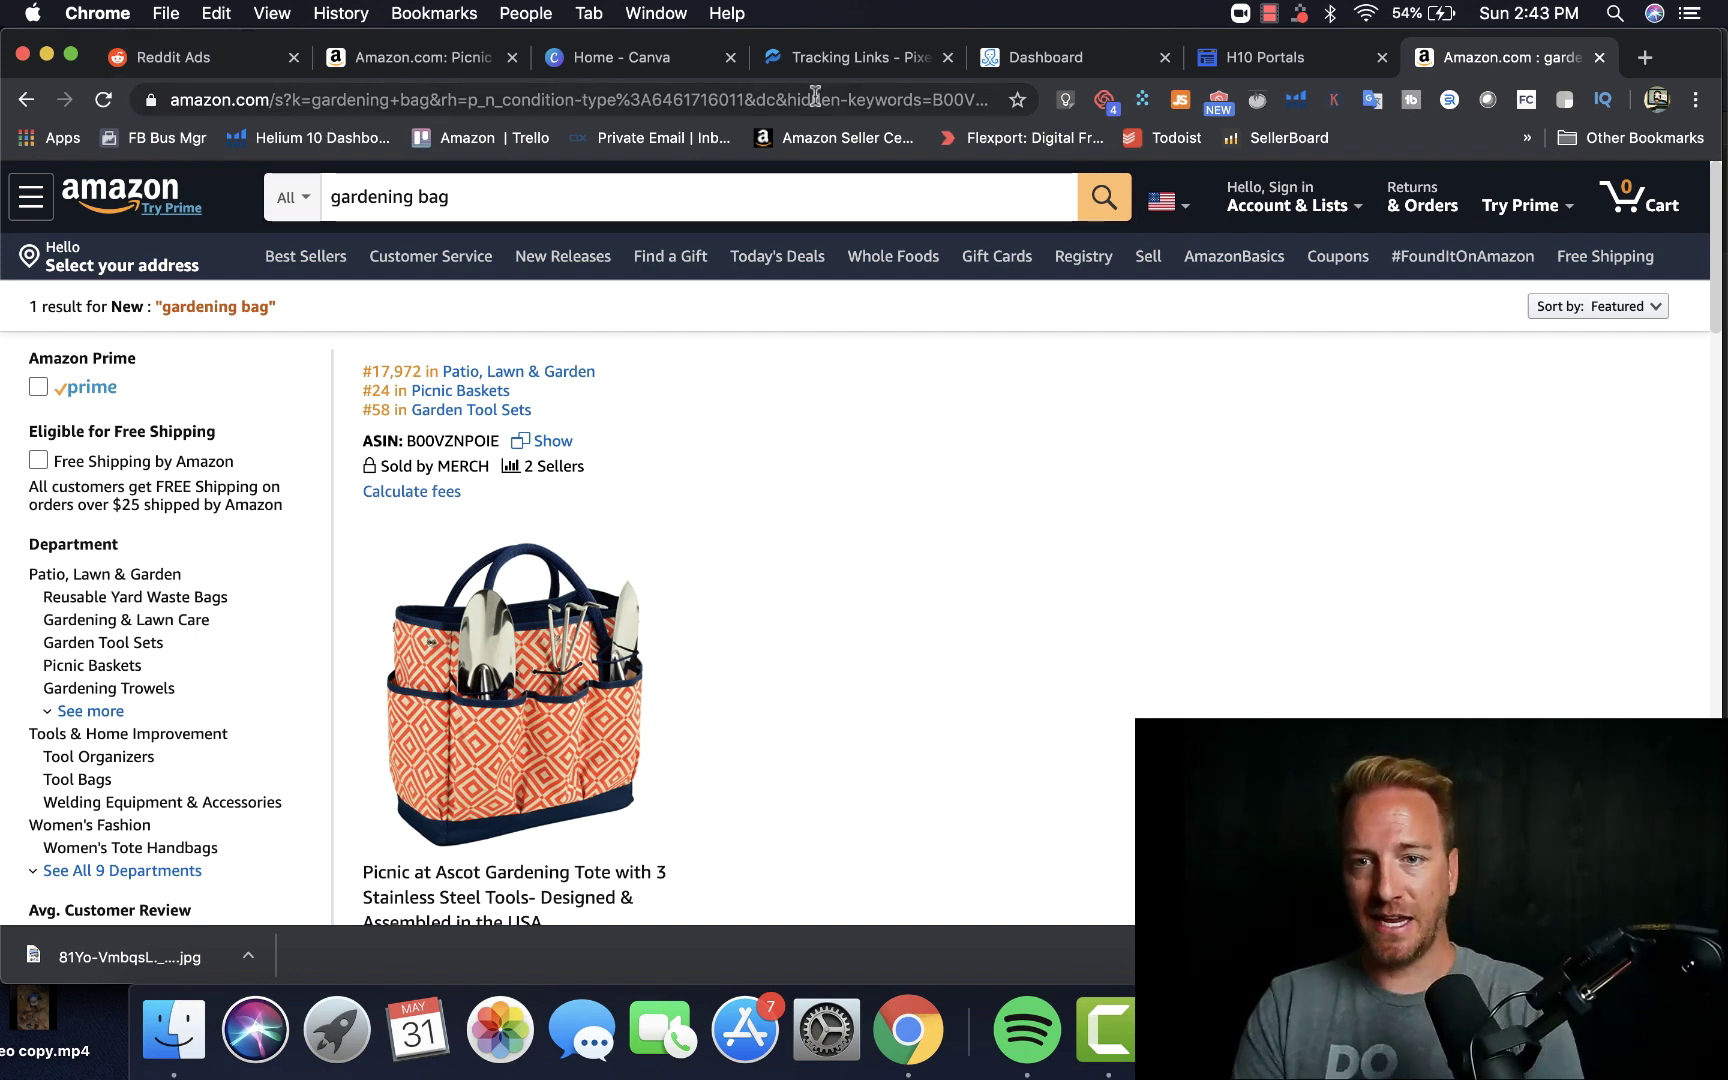
pyautogui.click(220, 60)
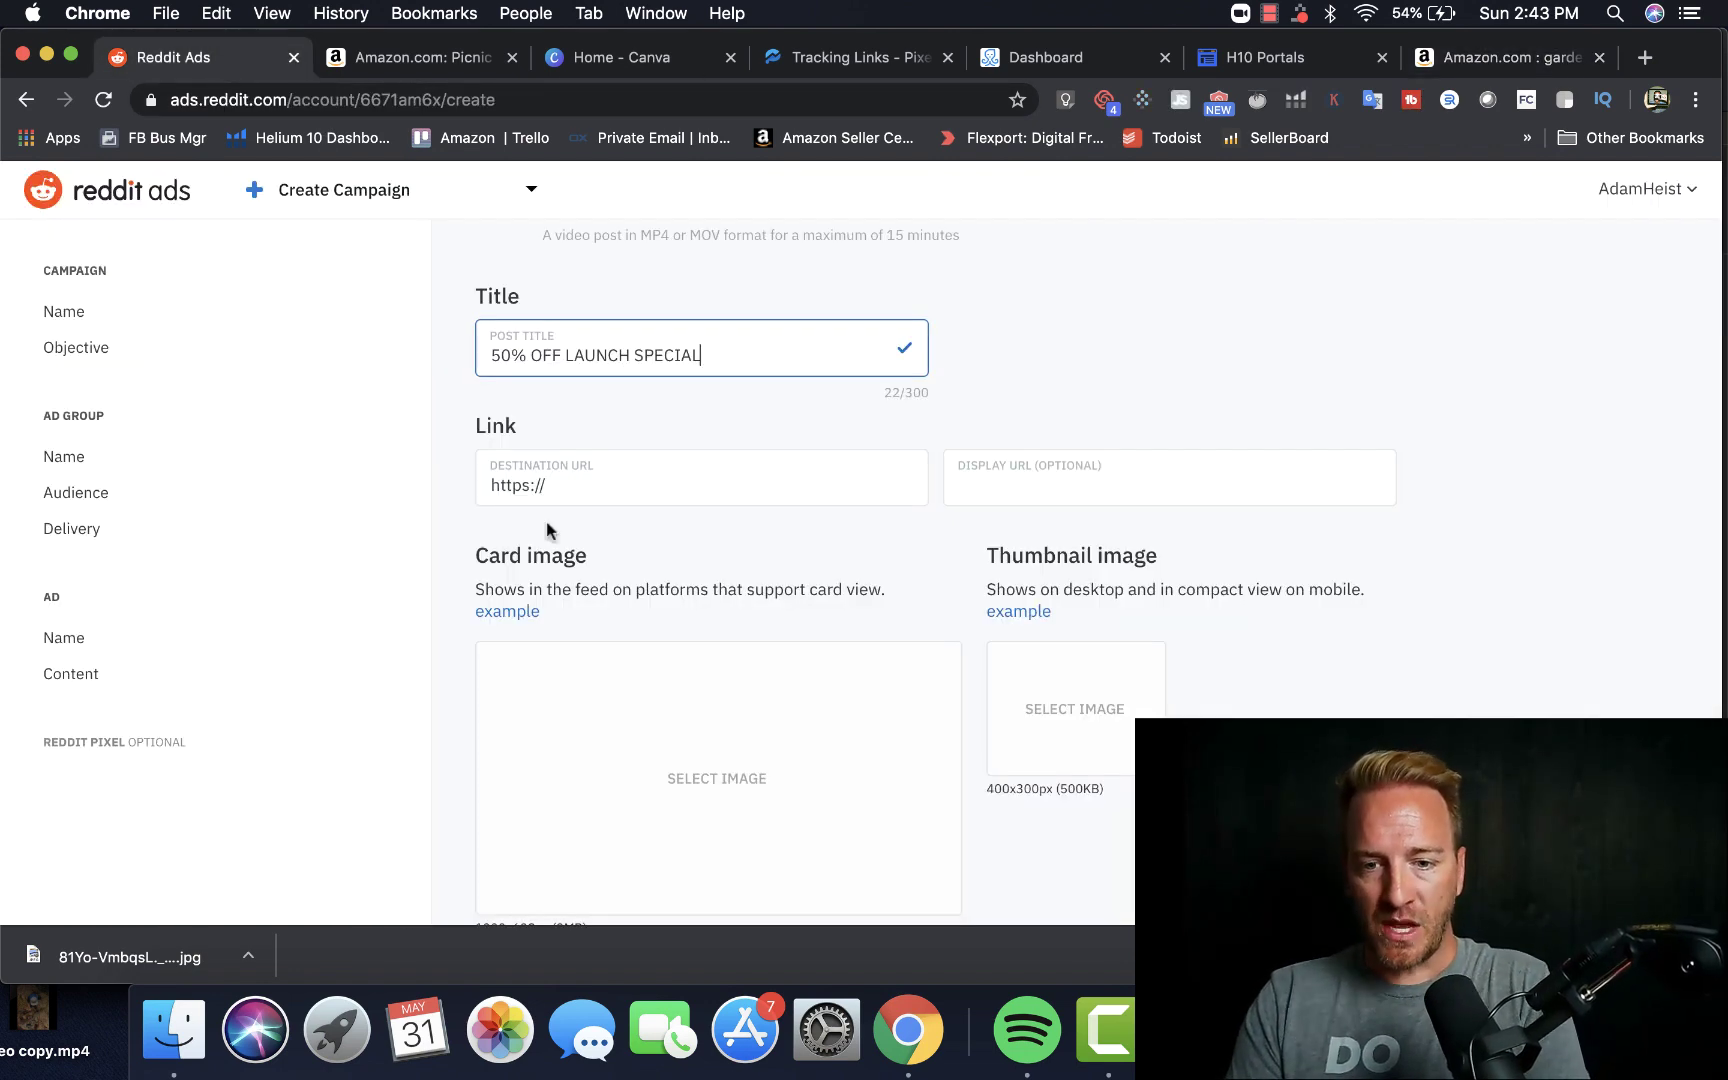
pyautogui.click(585, 473)
pyautogui.press('super+a')
pyautogui.write('https://pixelfy.me/cbxOoh')
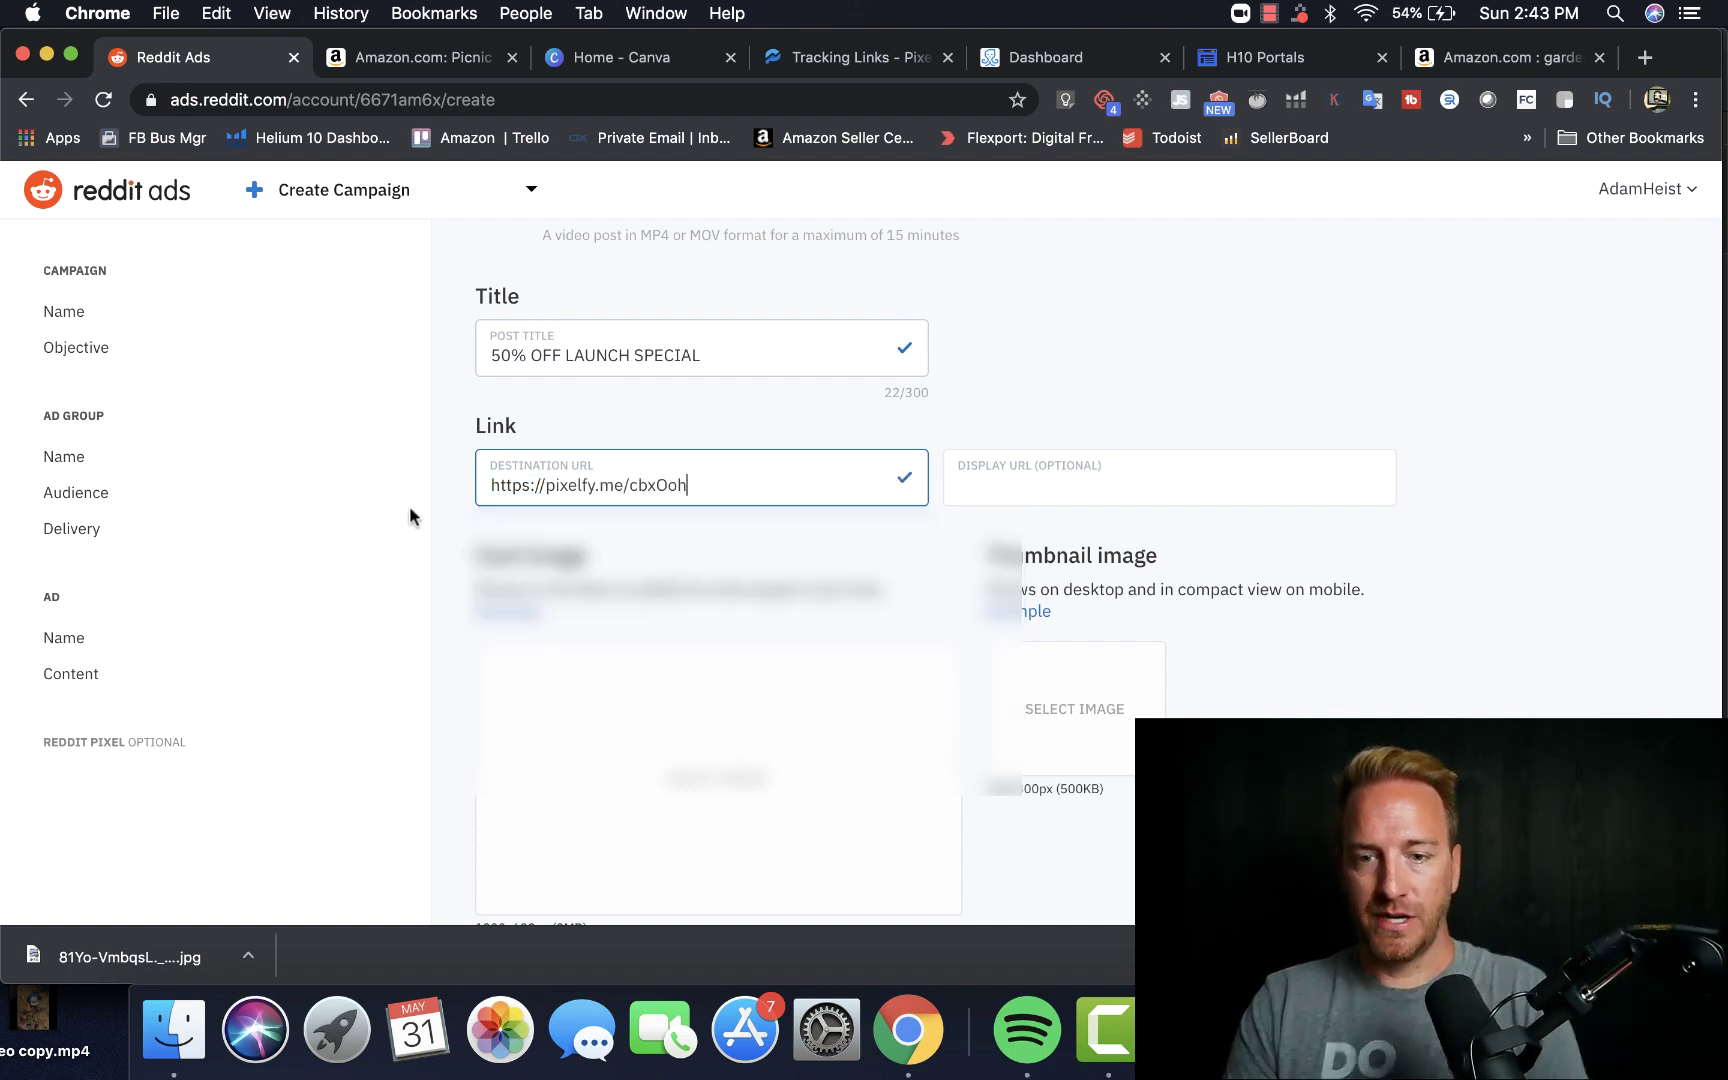
pyautogui.scroll(-3, 455, 520)
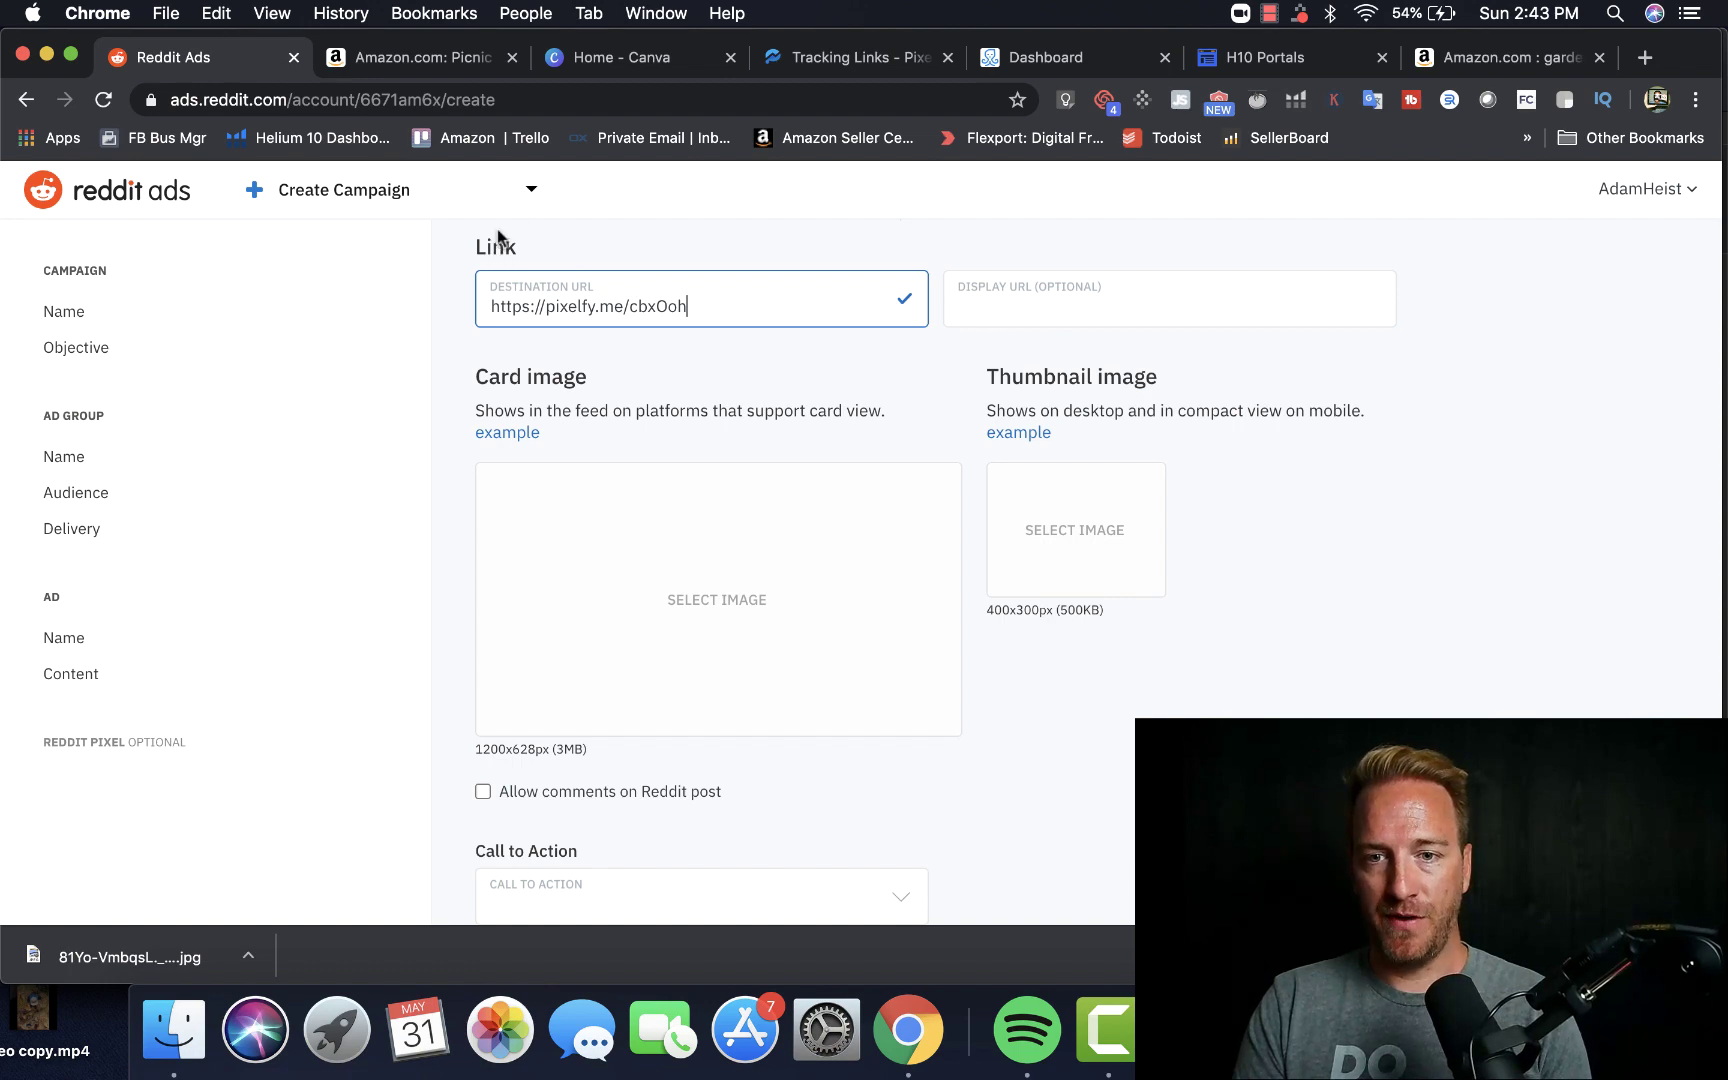
# Step: Create a custom 1200 × 628 px Canva design and browse the Templates panel
pyautogui.click(617, 62)
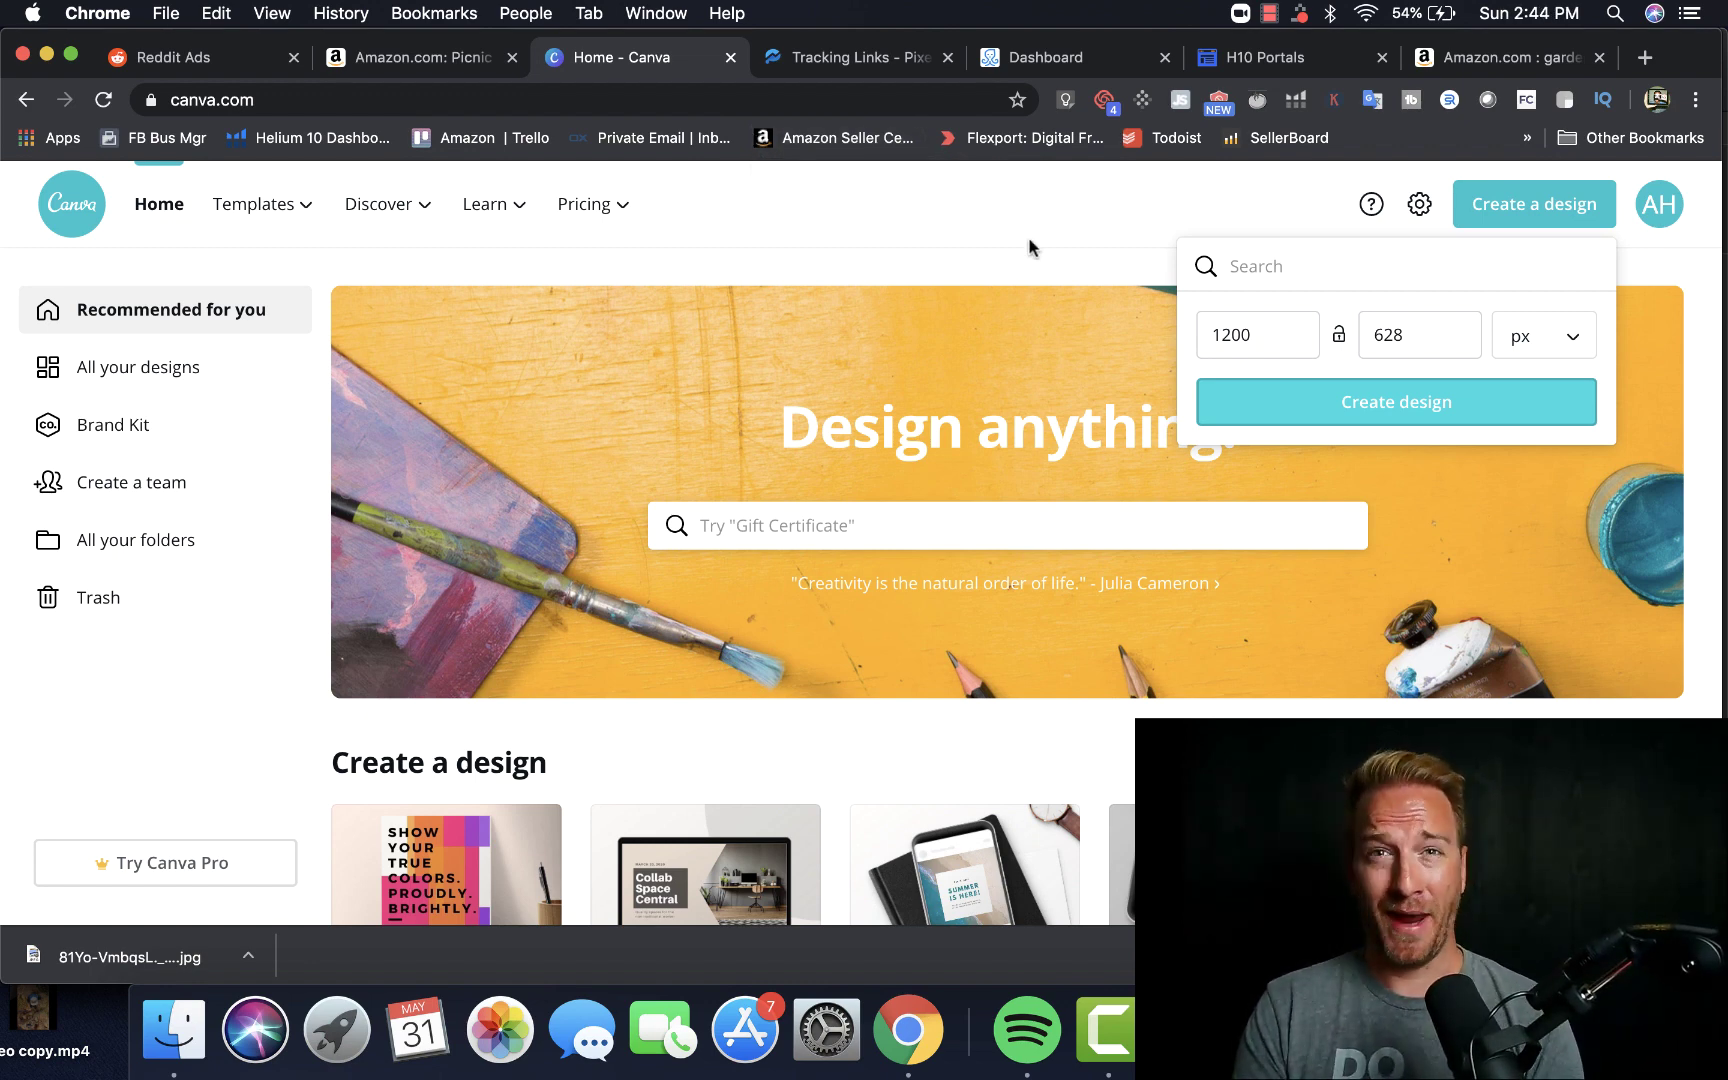
pyautogui.click(1345, 406)
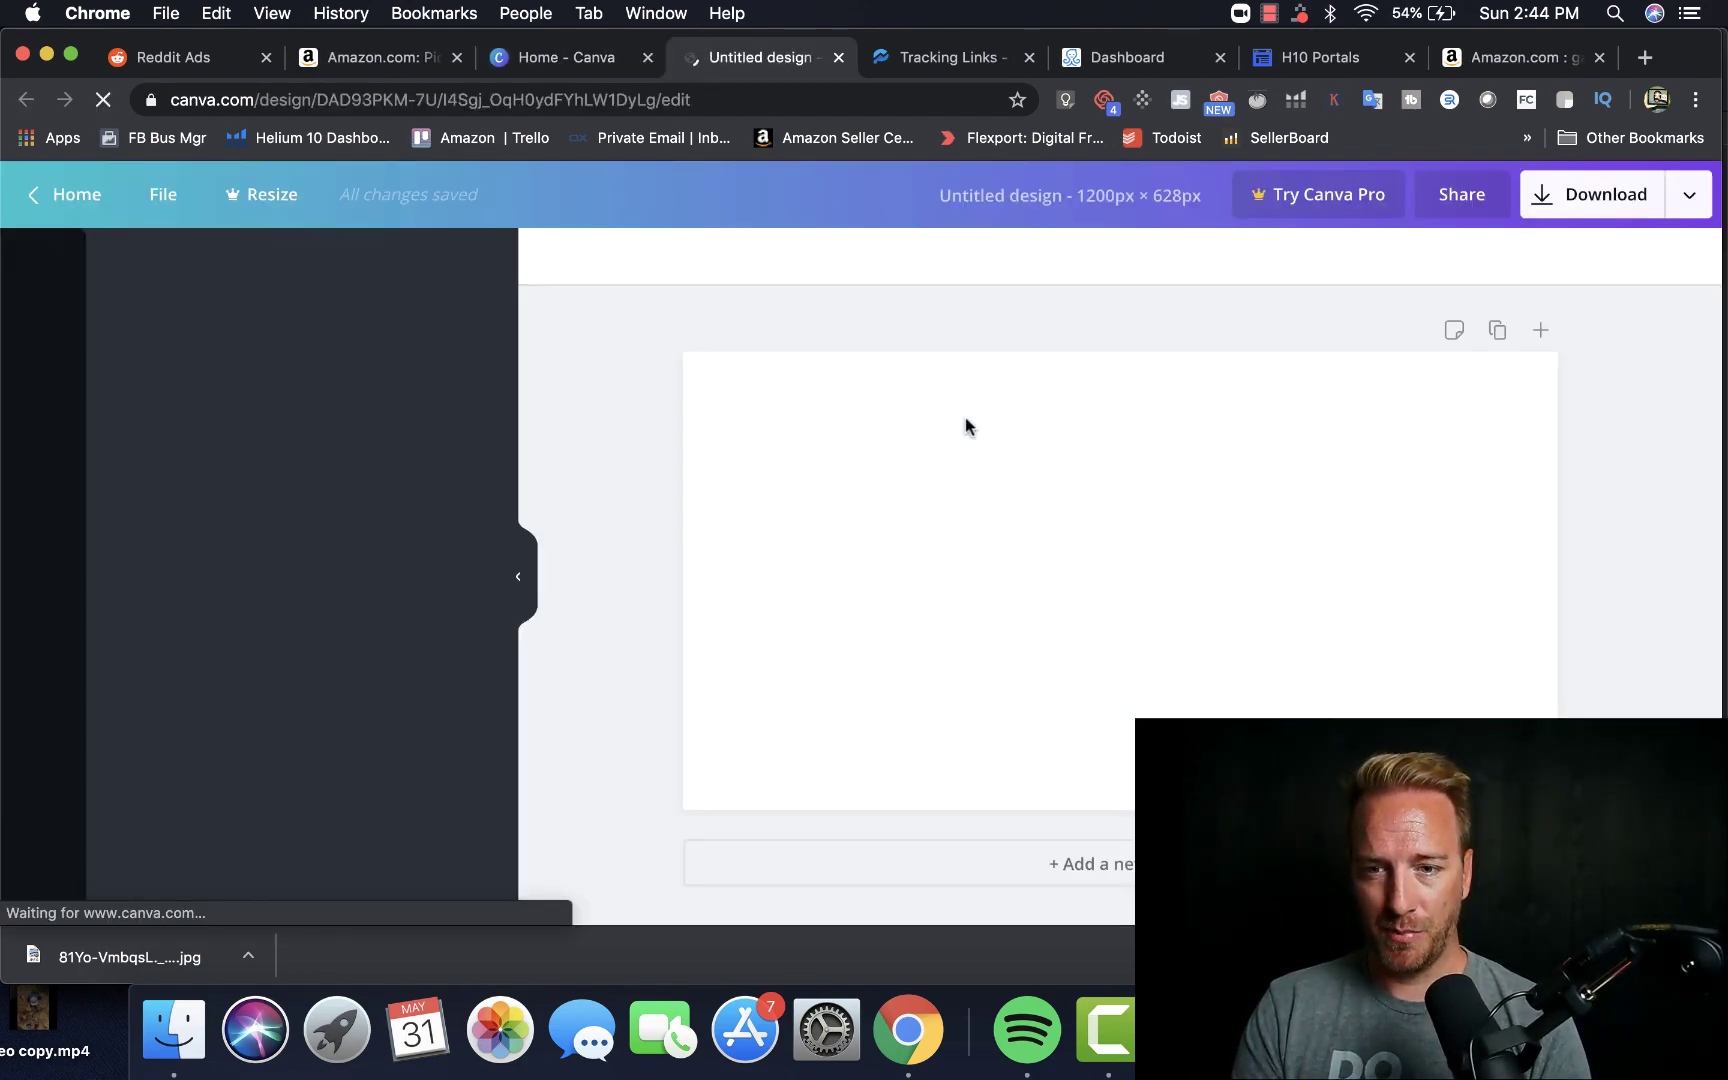
pyautogui.scroll(-8, 360, 485)
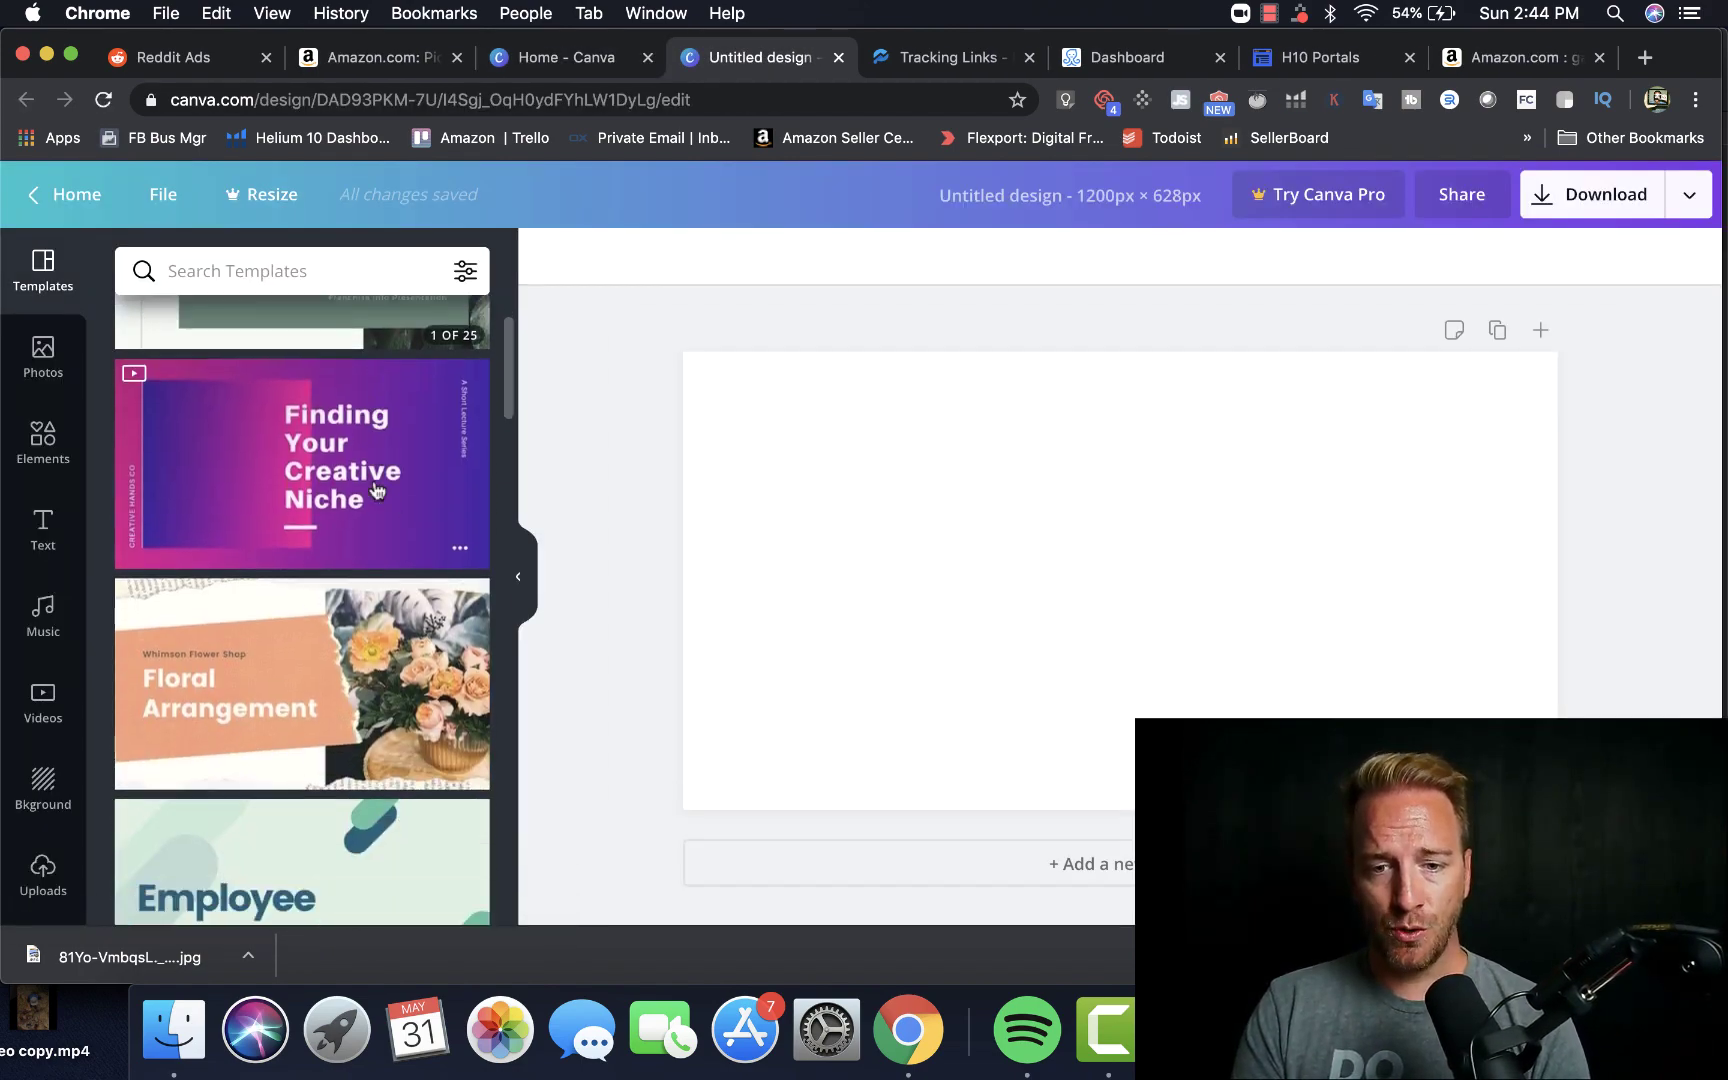
pyautogui.scroll(-10, 376, 489)
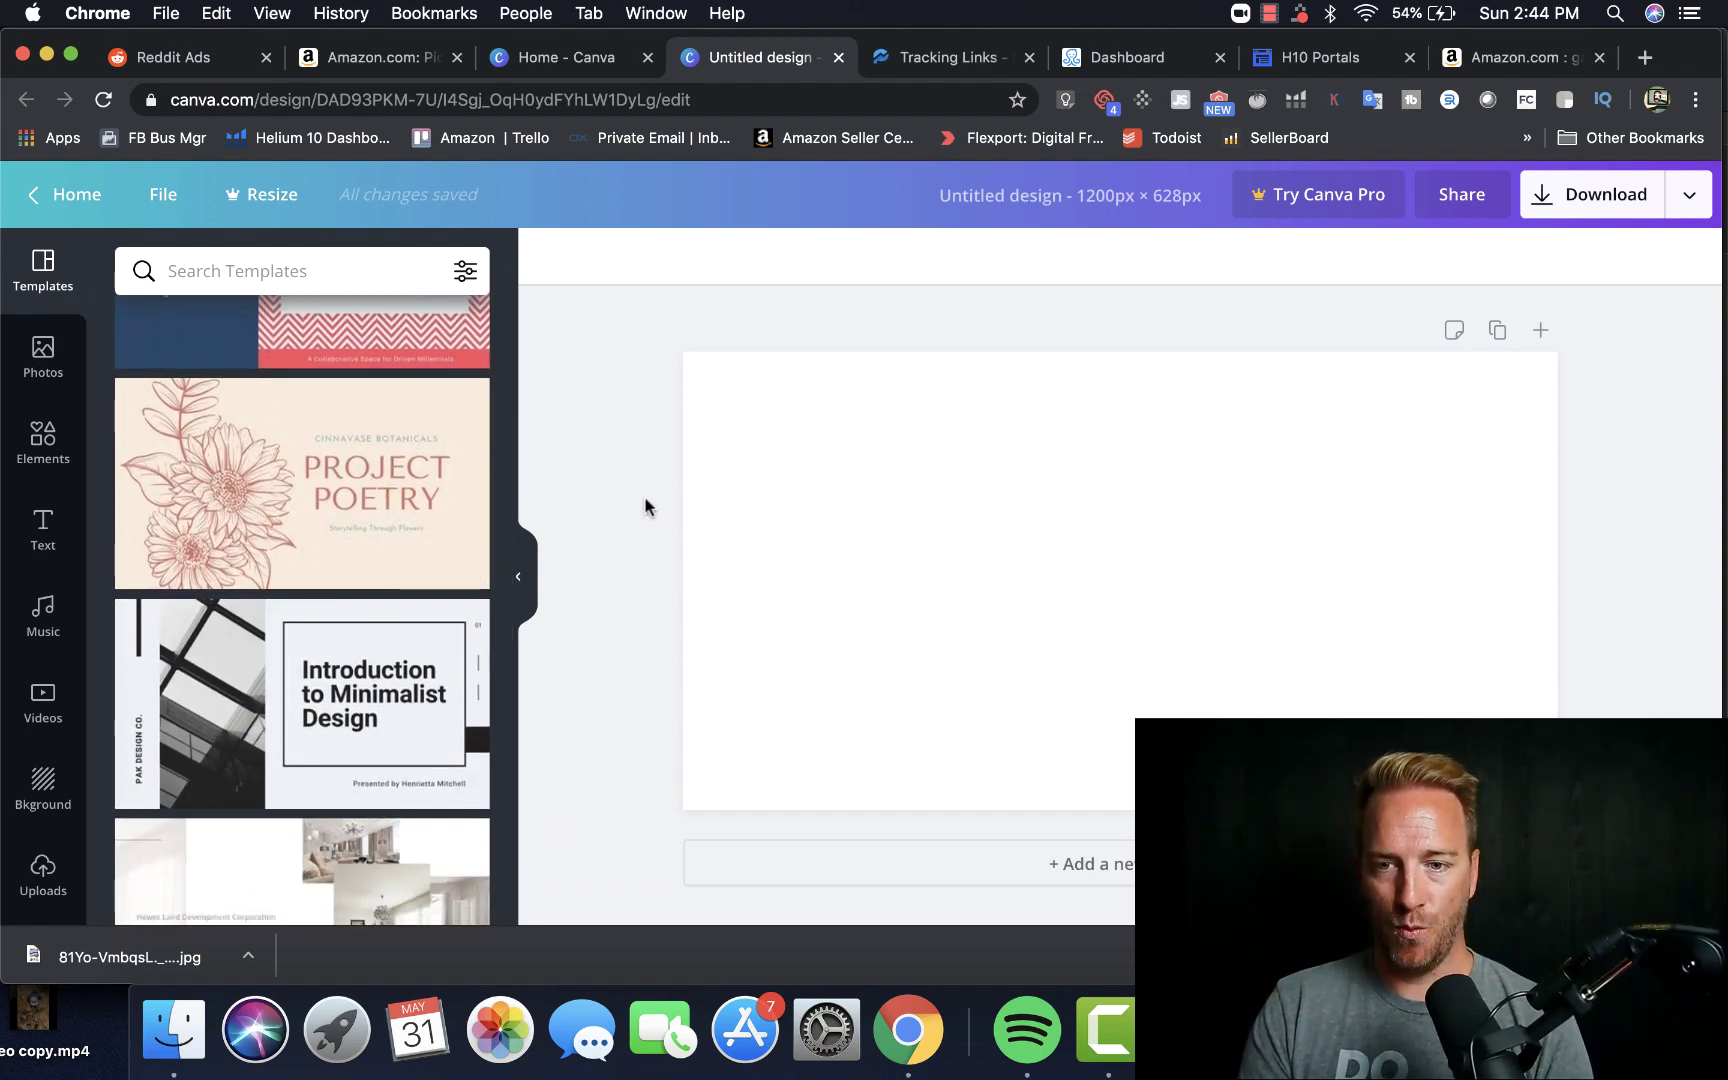
pyautogui.scroll(-3, 341, 620)
pyautogui.scroll(-10, 343, 622)
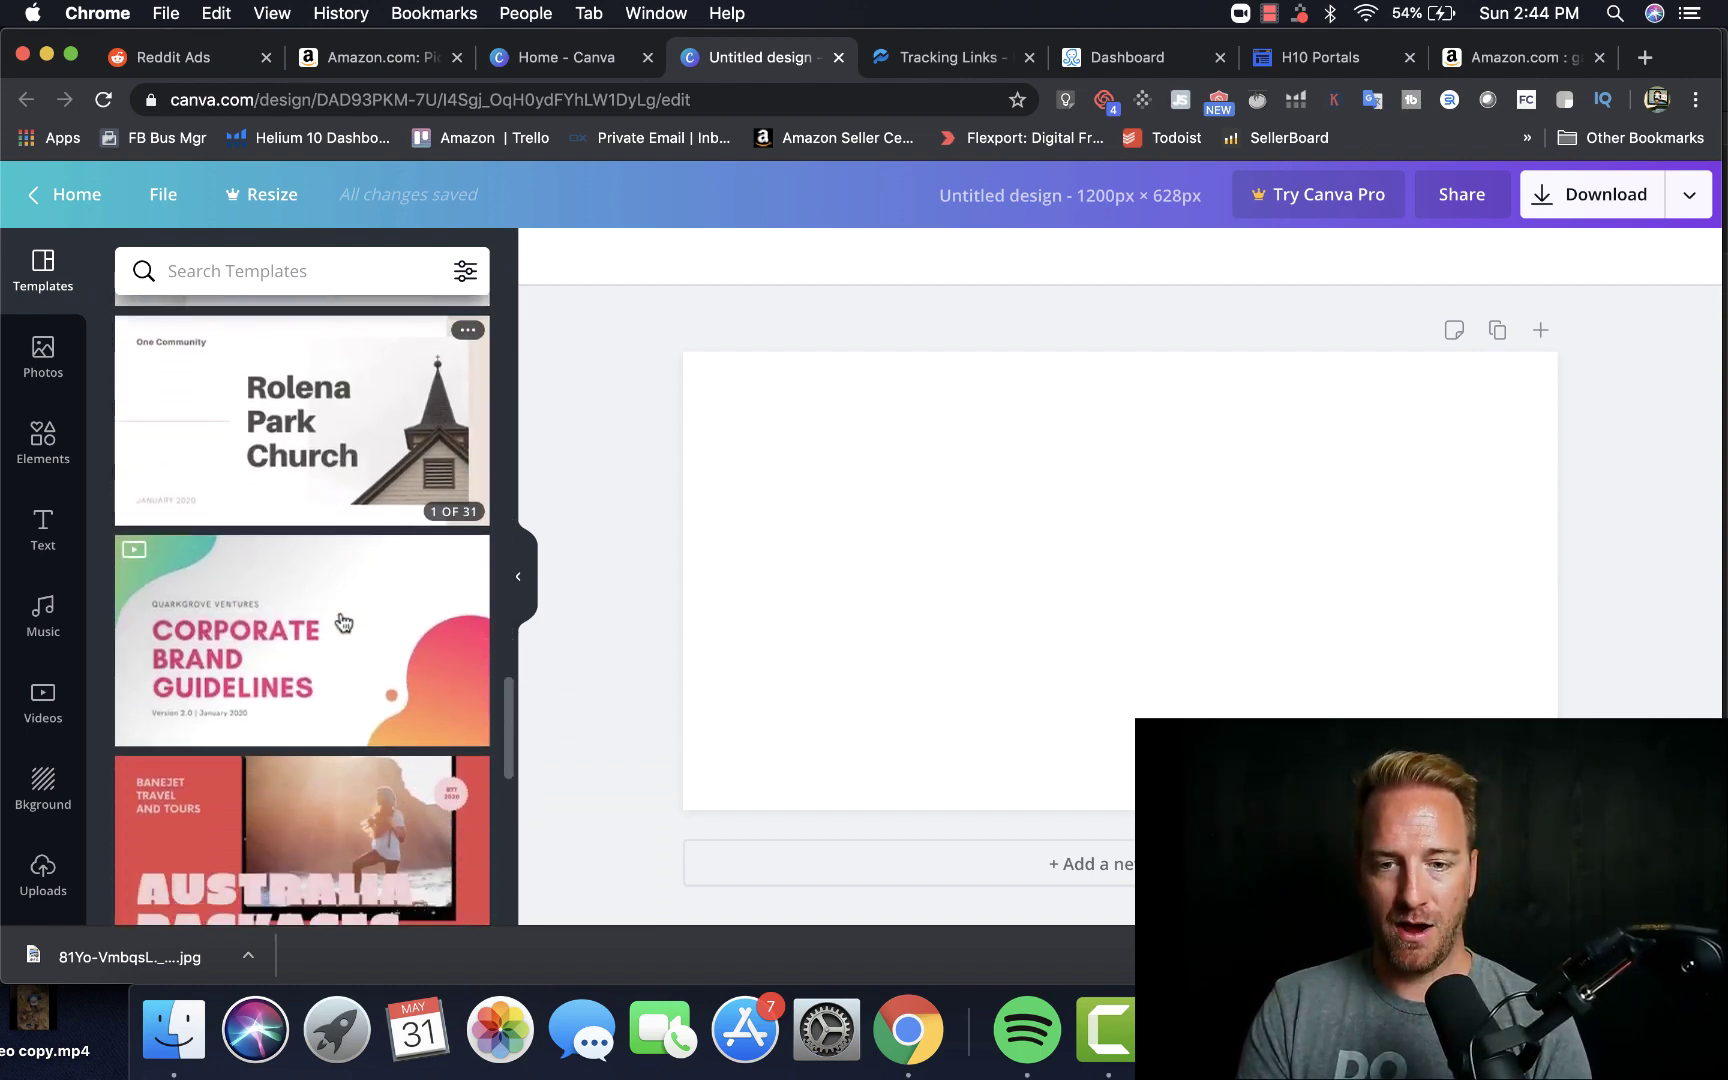
pyautogui.scroll(-10, 343, 622)
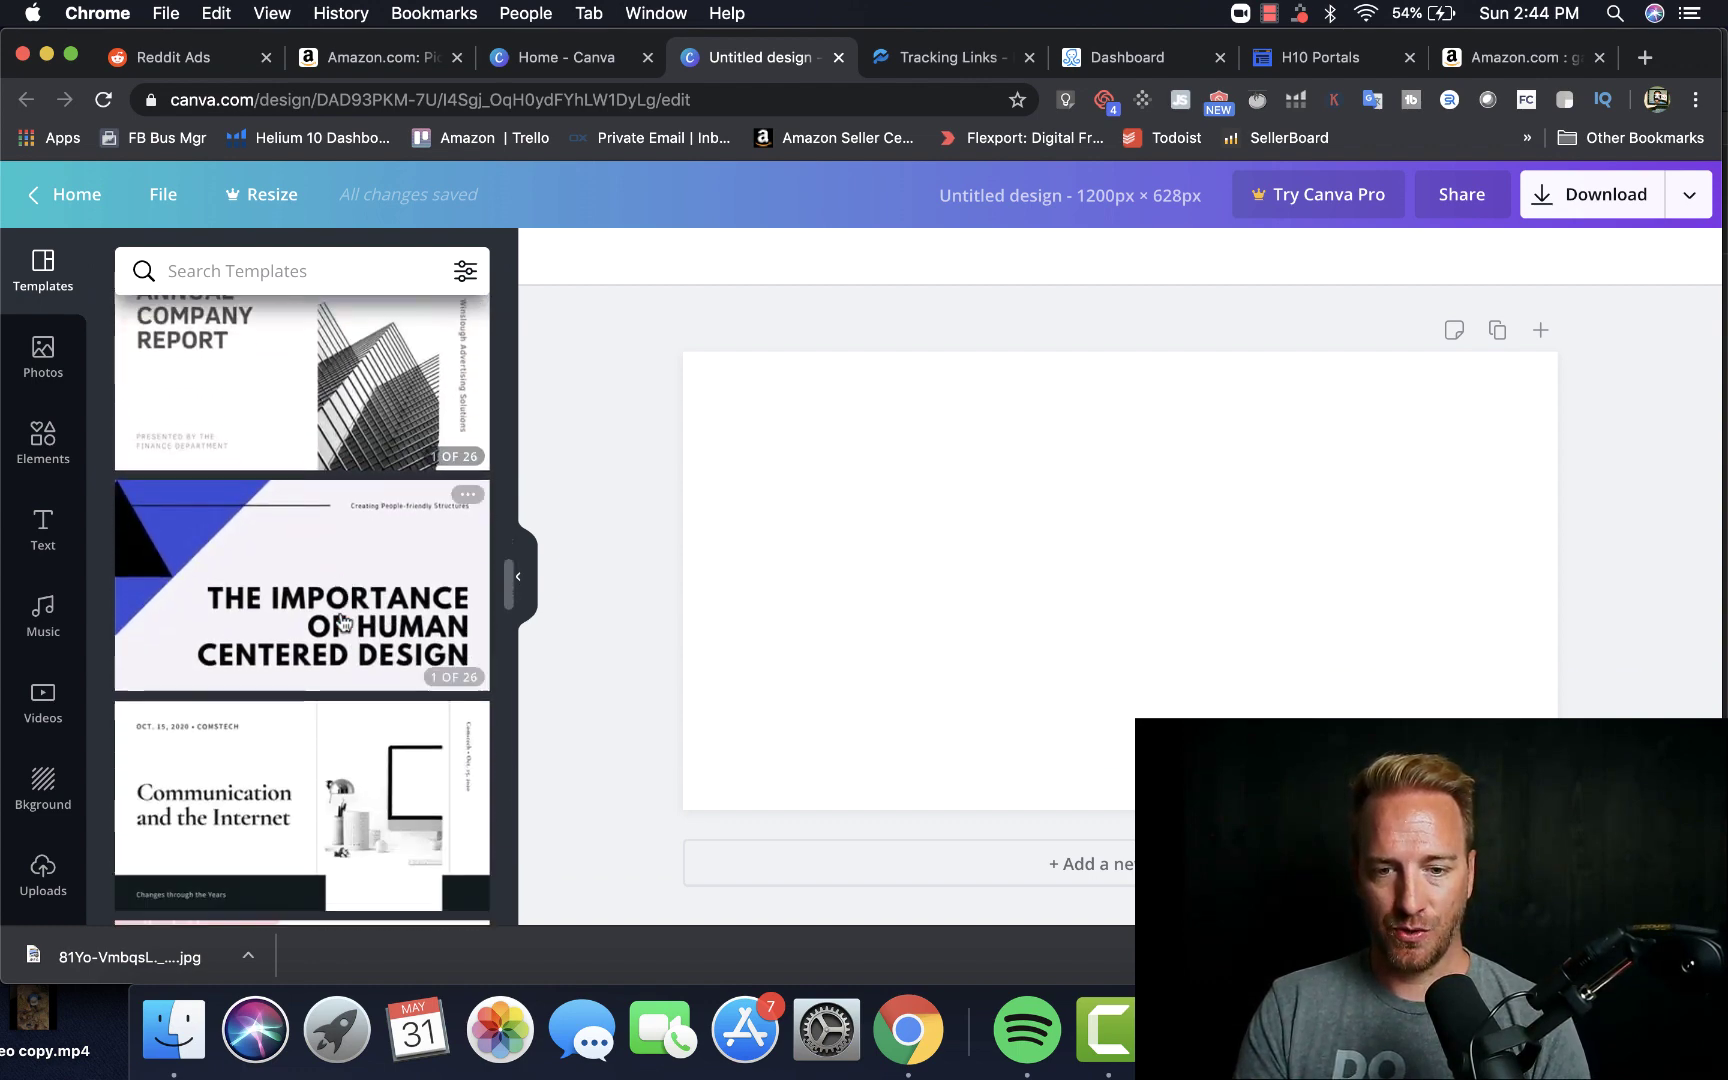
pyautogui.scroll(-10, 343, 622)
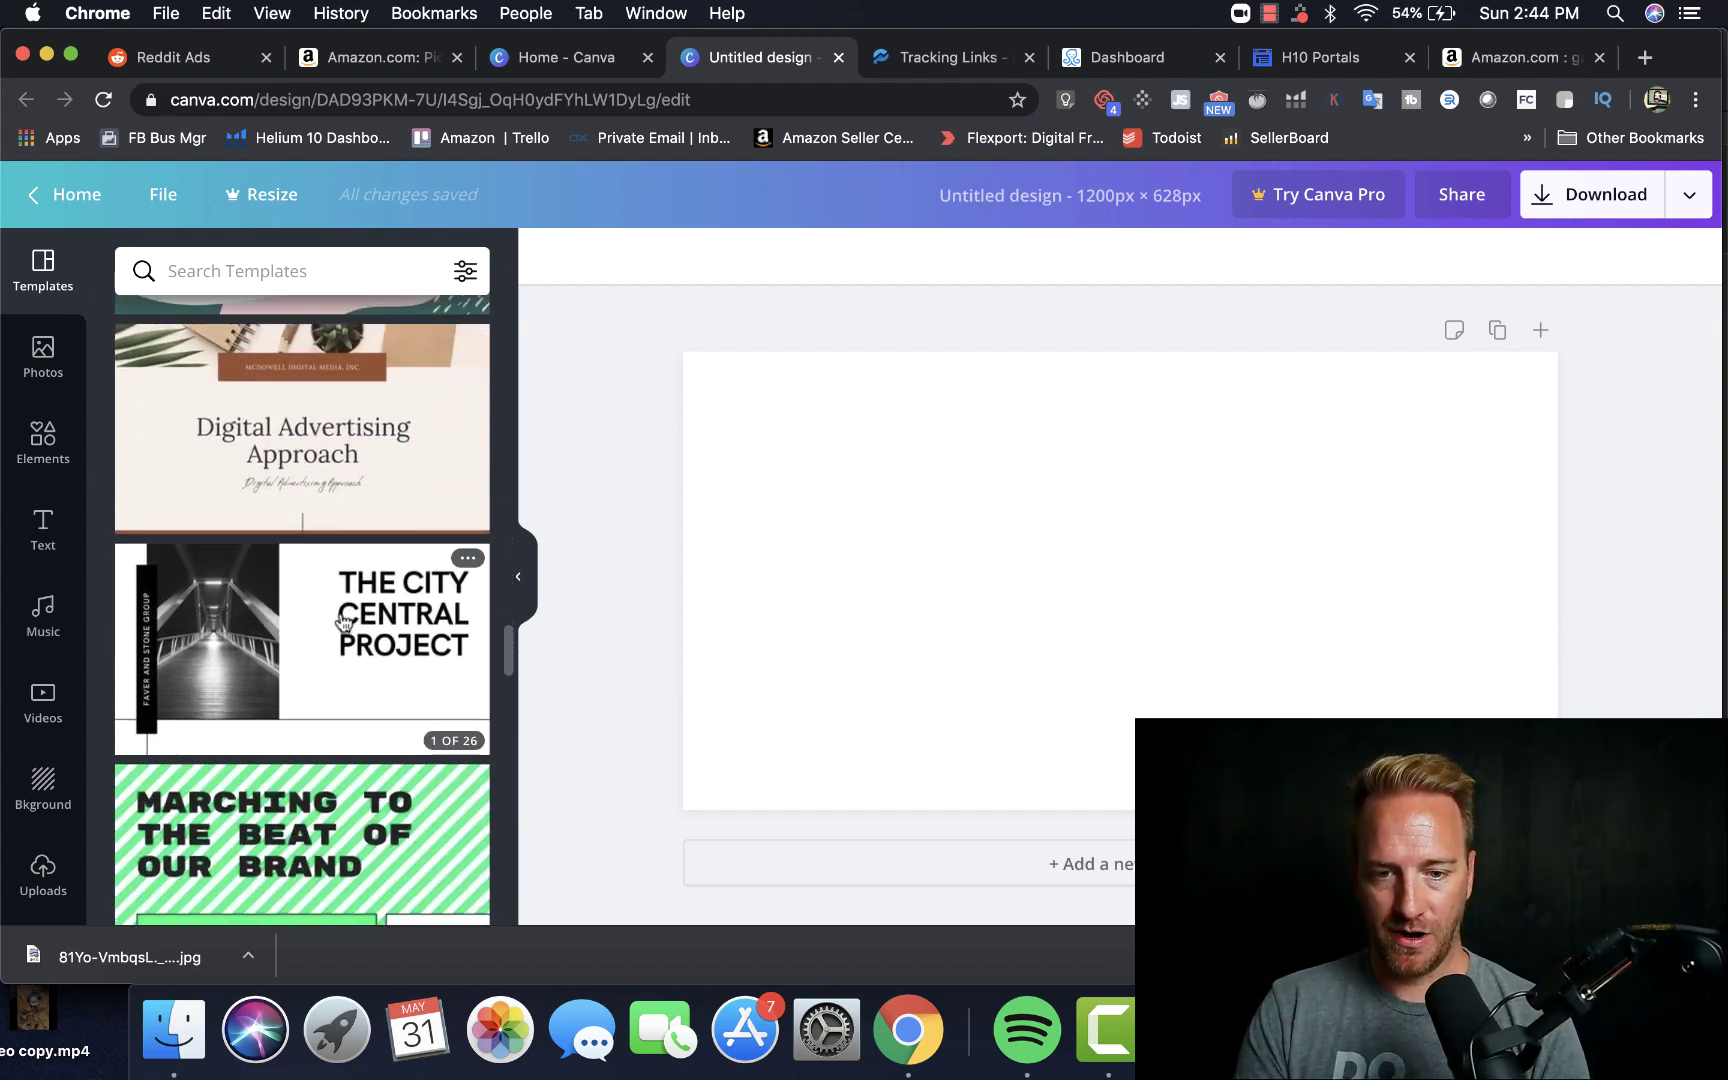
pyautogui.scroll(-10, 343, 622)
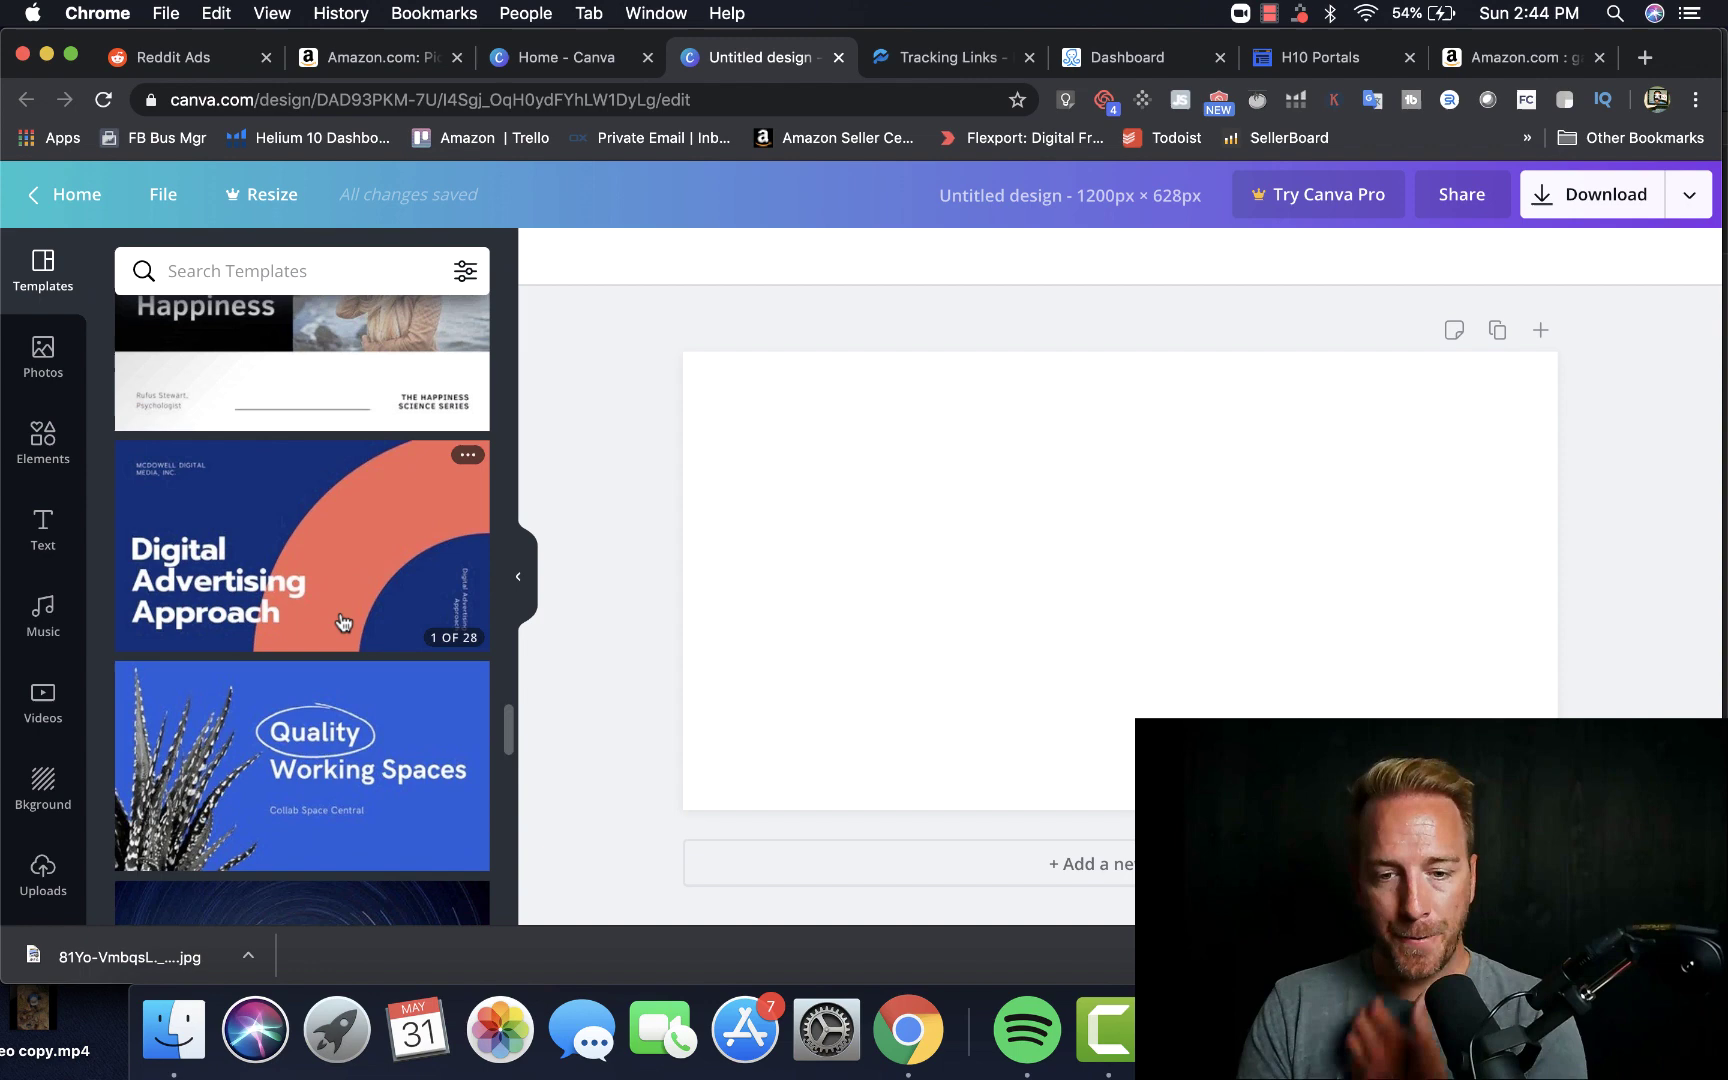
pyautogui.scroll(-10, 343, 622)
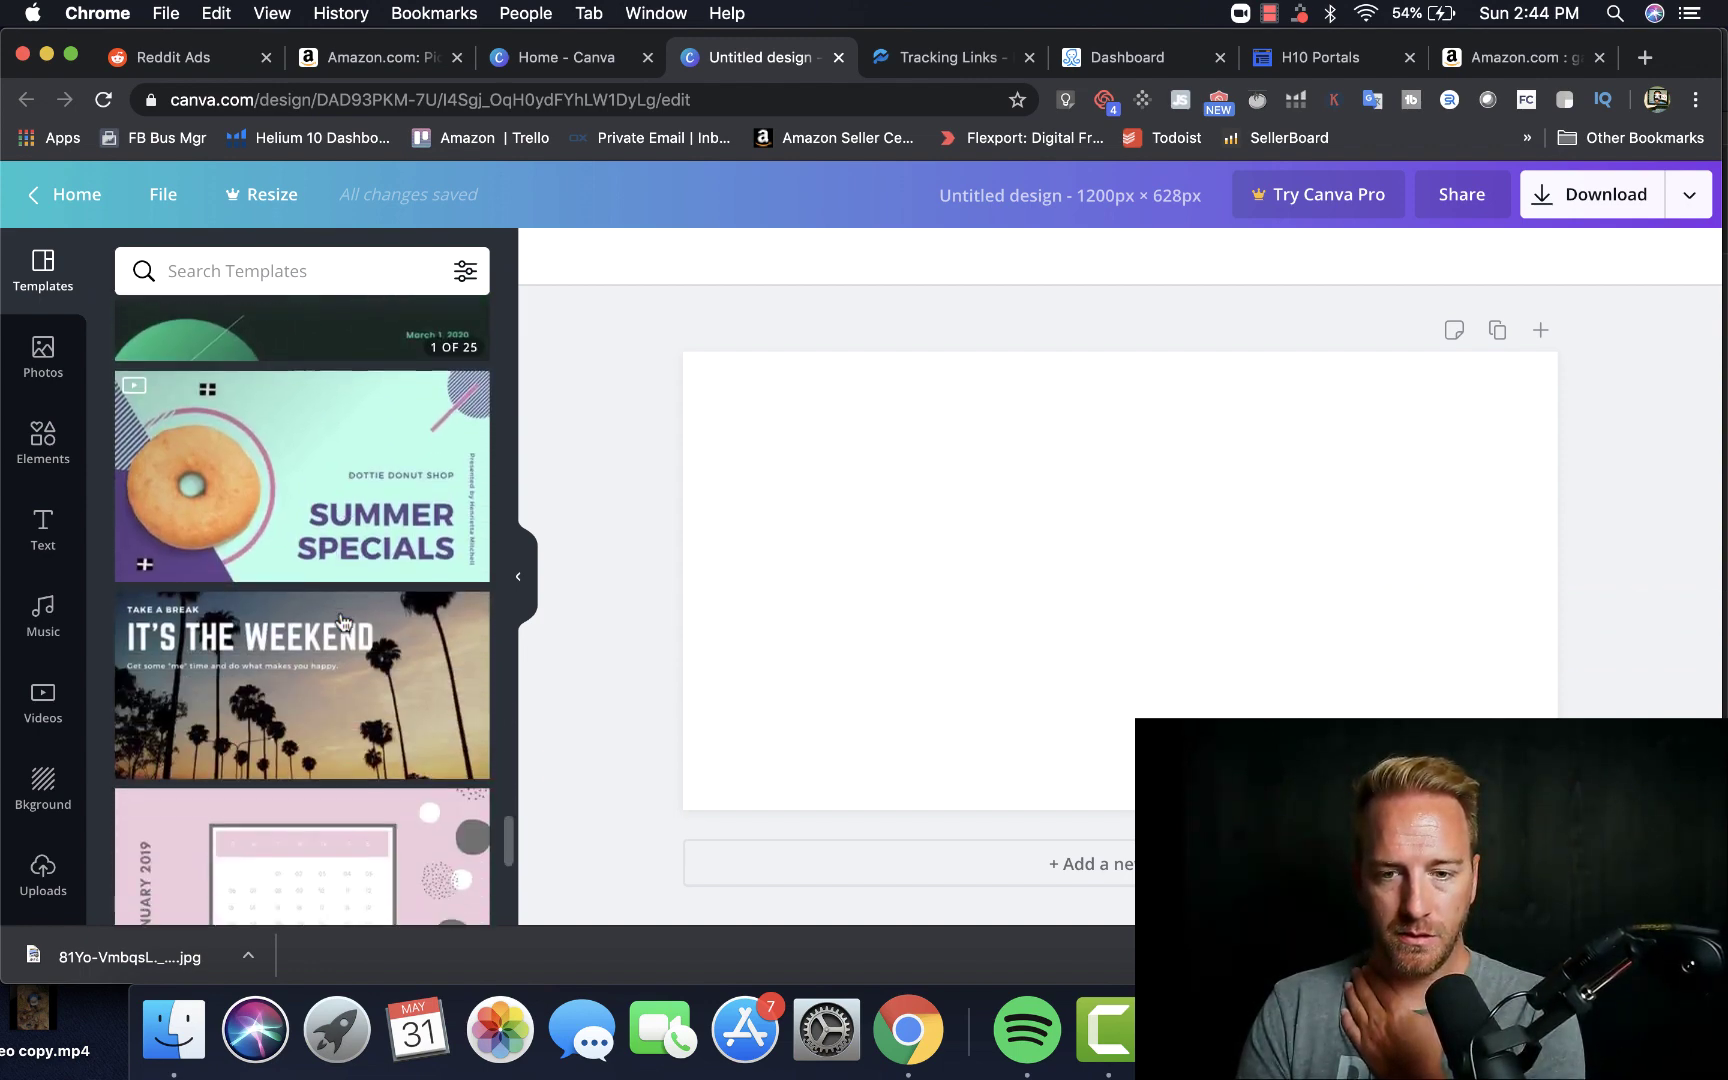
pyautogui.scroll(-10, 343, 622)
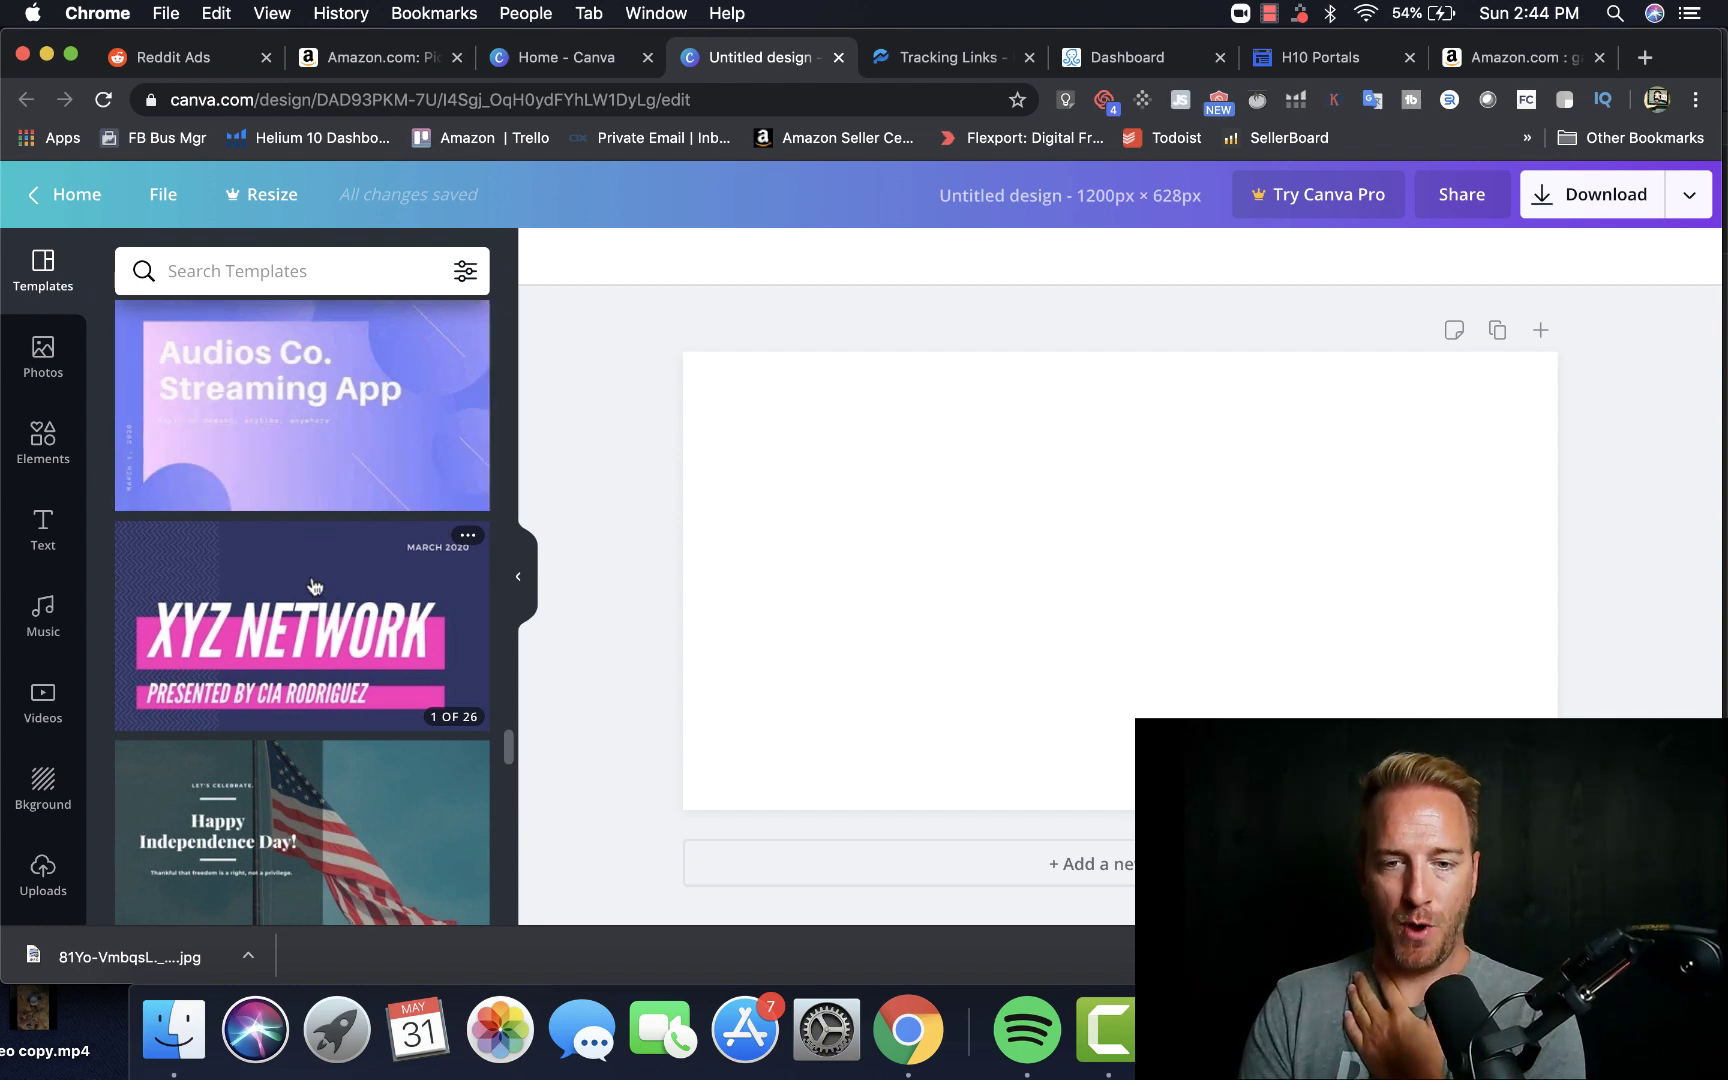
# Step: Apply the XYZ Network template and change its title to '50% OFF'
pyautogui.moveTo(320, 585); pyautogui.dragTo(940, 543)
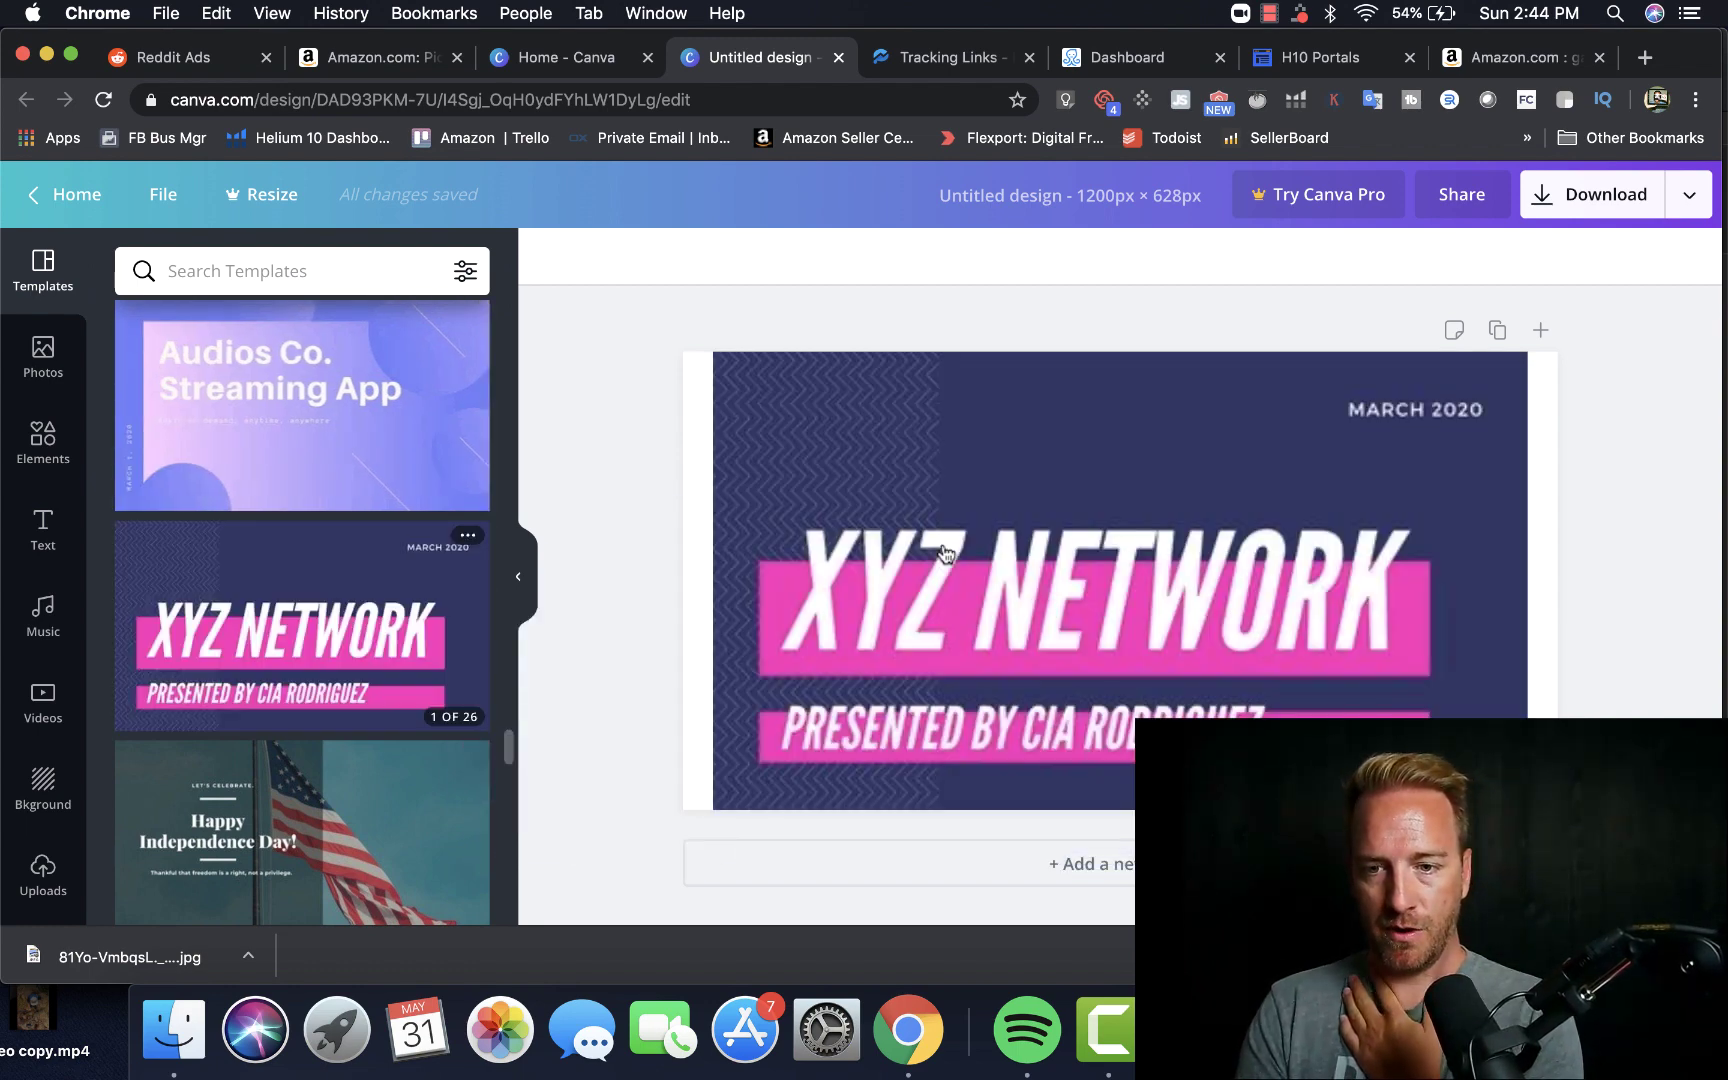
pyautogui.click(888, 568)
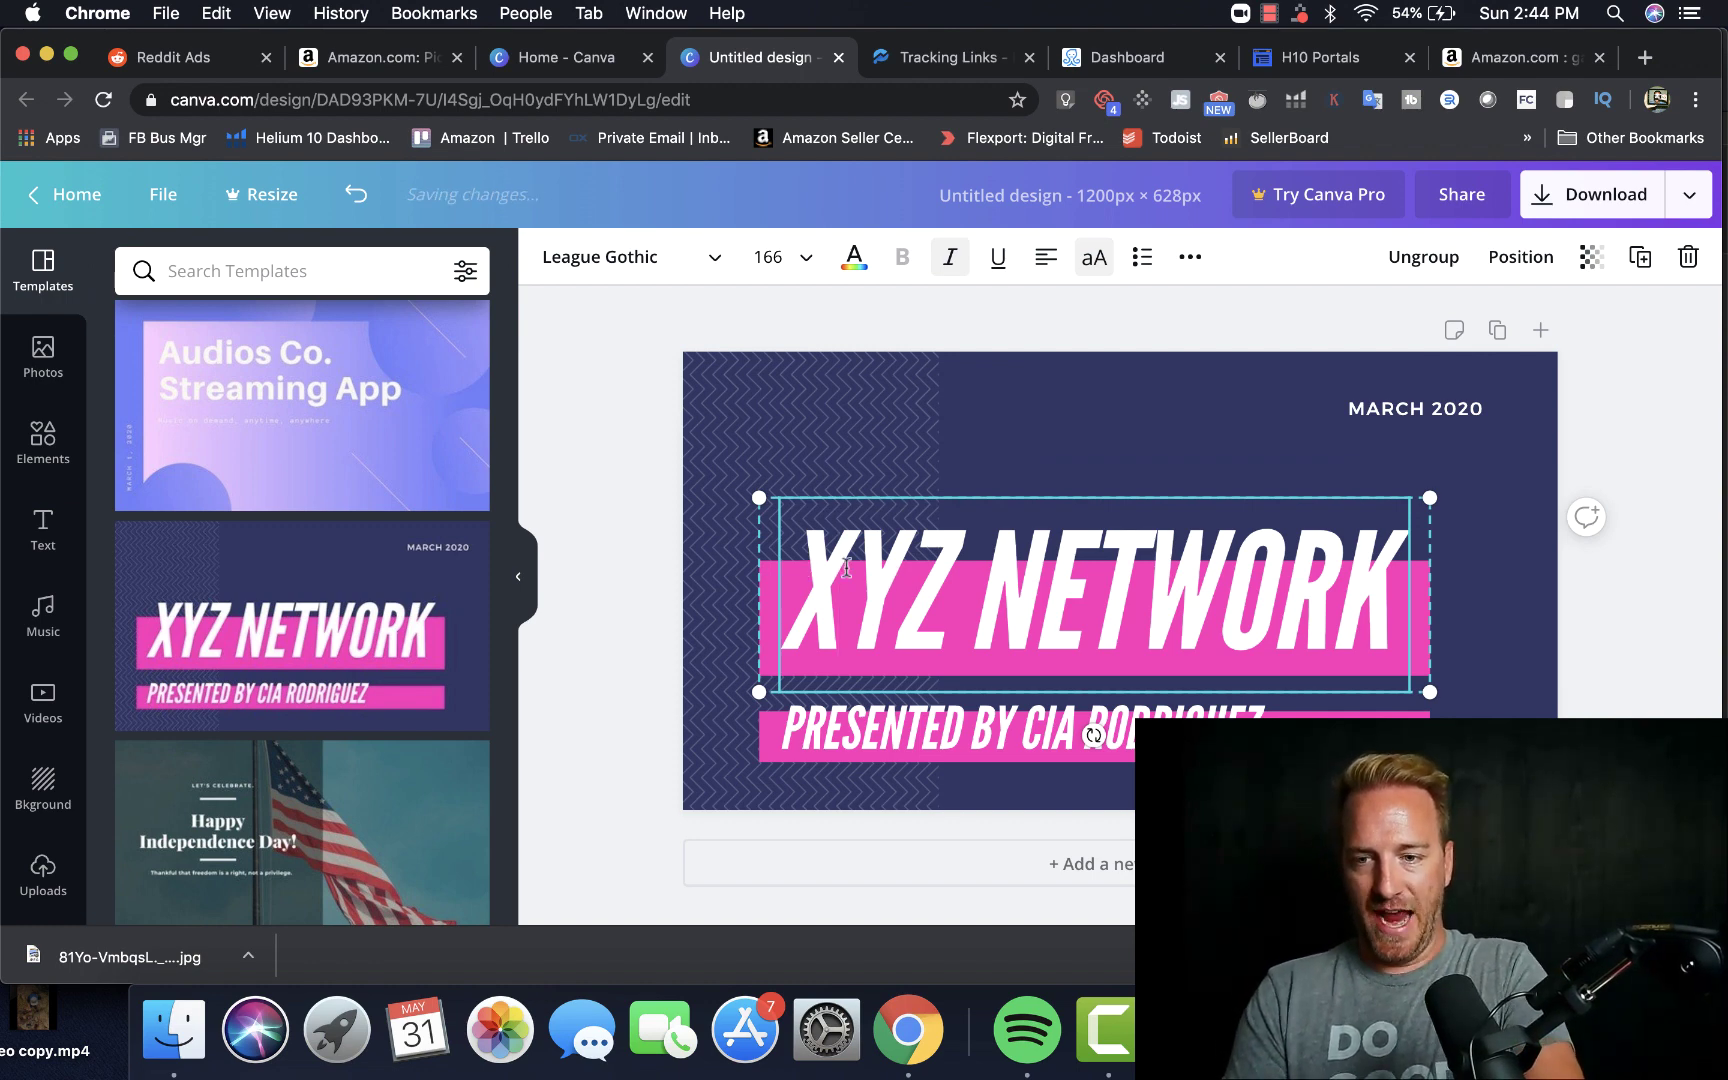
pyautogui.click(847, 567)
pyautogui.hotkey('shift', 'alt', 'Right')
pyautogui.hotkey('shift', 'alt', 'Right')
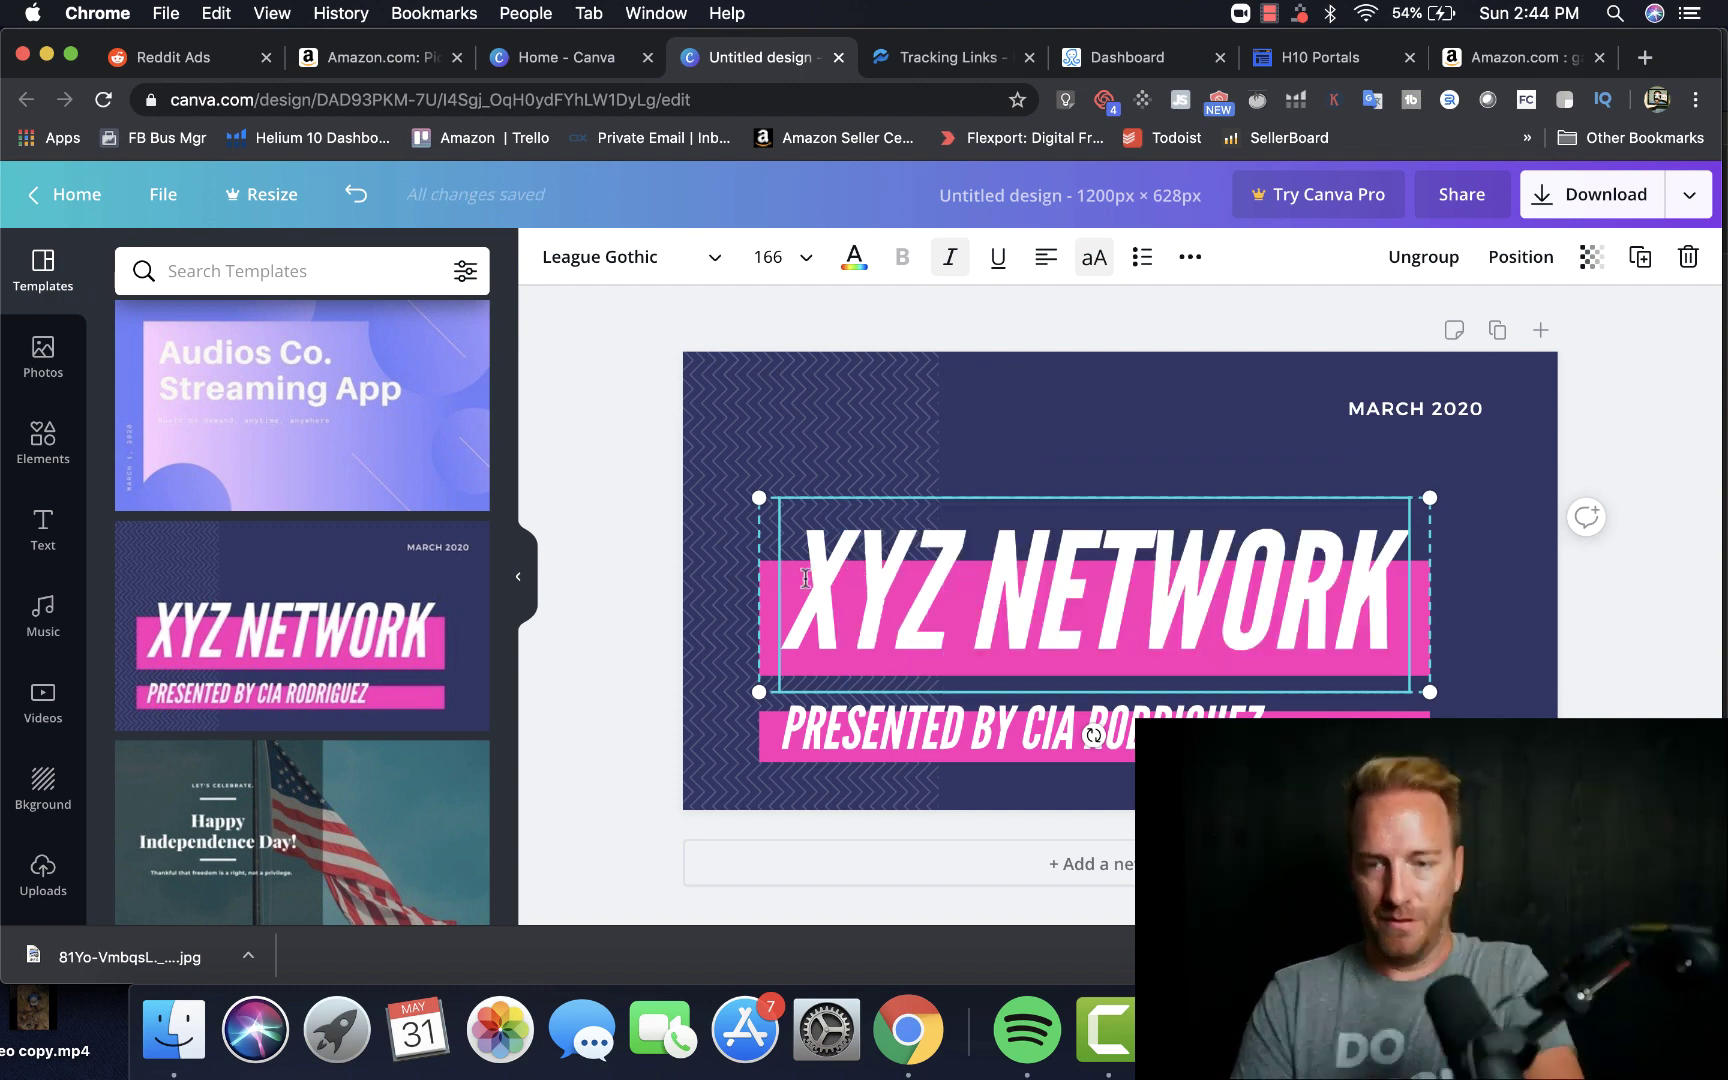
pyautogui.tripleClick(798, 578)
pyautogui.write('50% OFF')
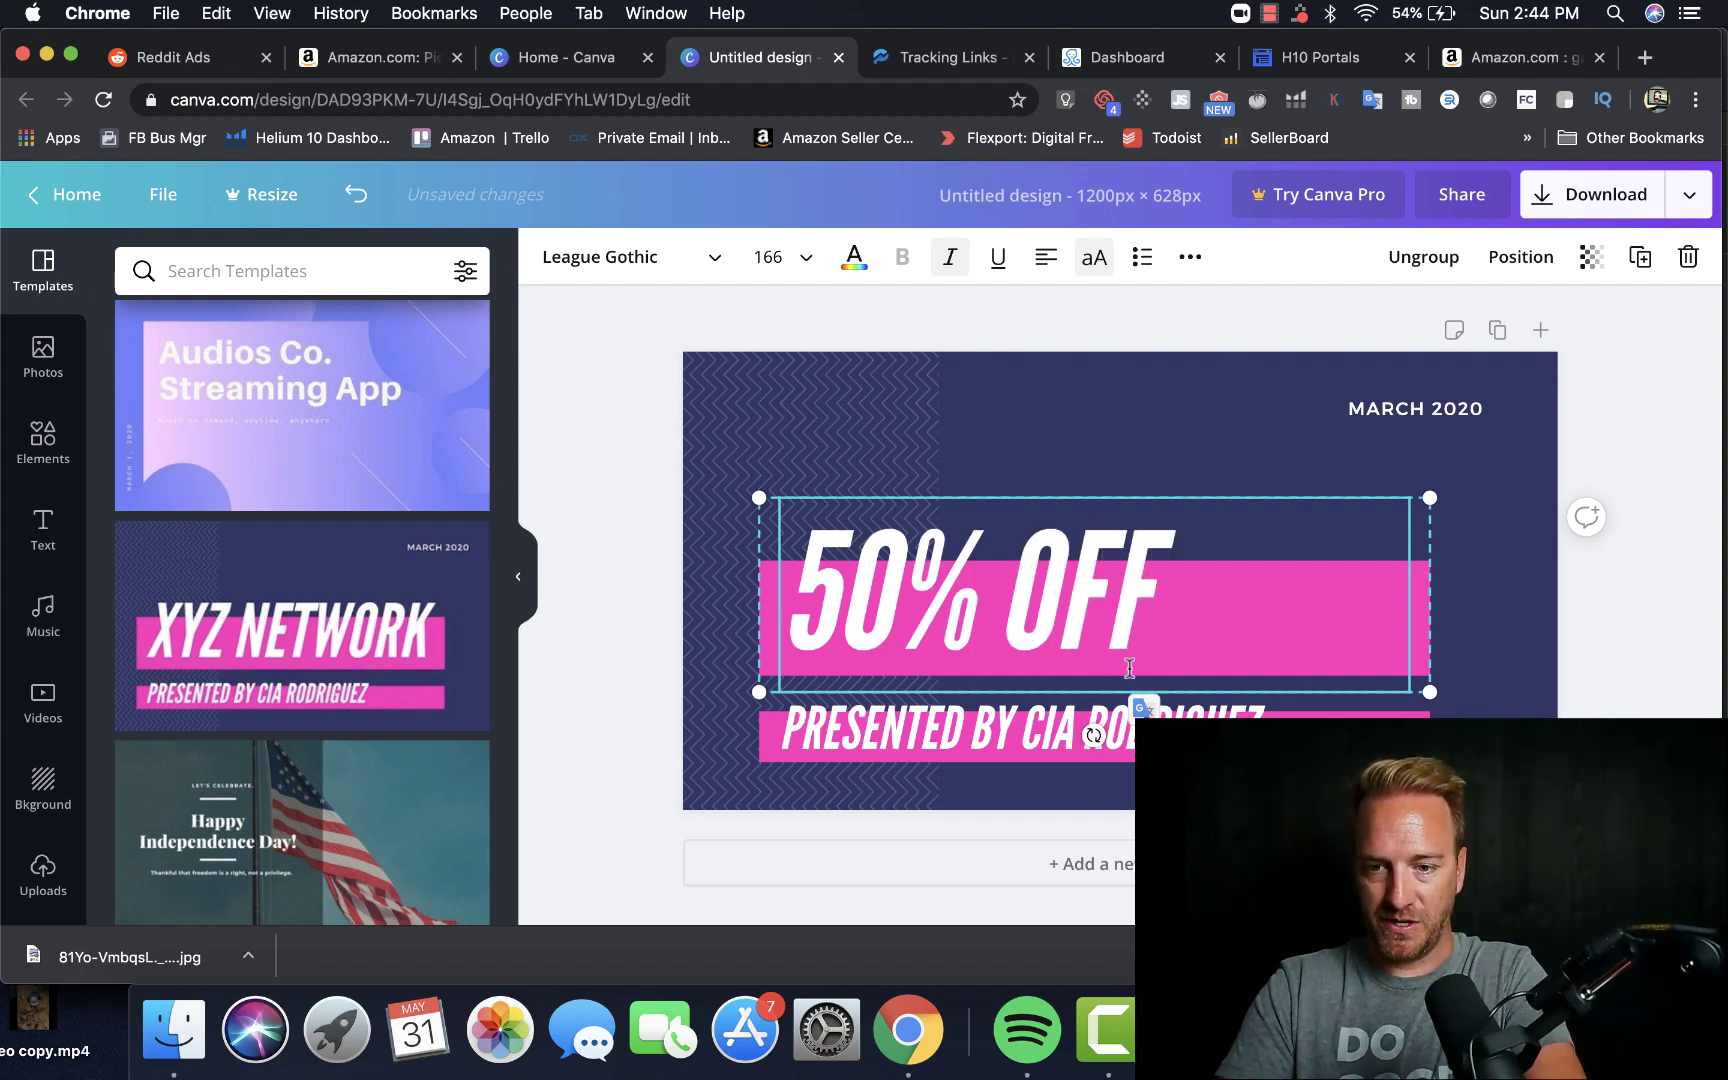
# Step: Replace the subtitle line with 'LAUNCH SPECIAL'
pyautogui.click(1012, 725)
pyautogui.doubleClick(787, 723)
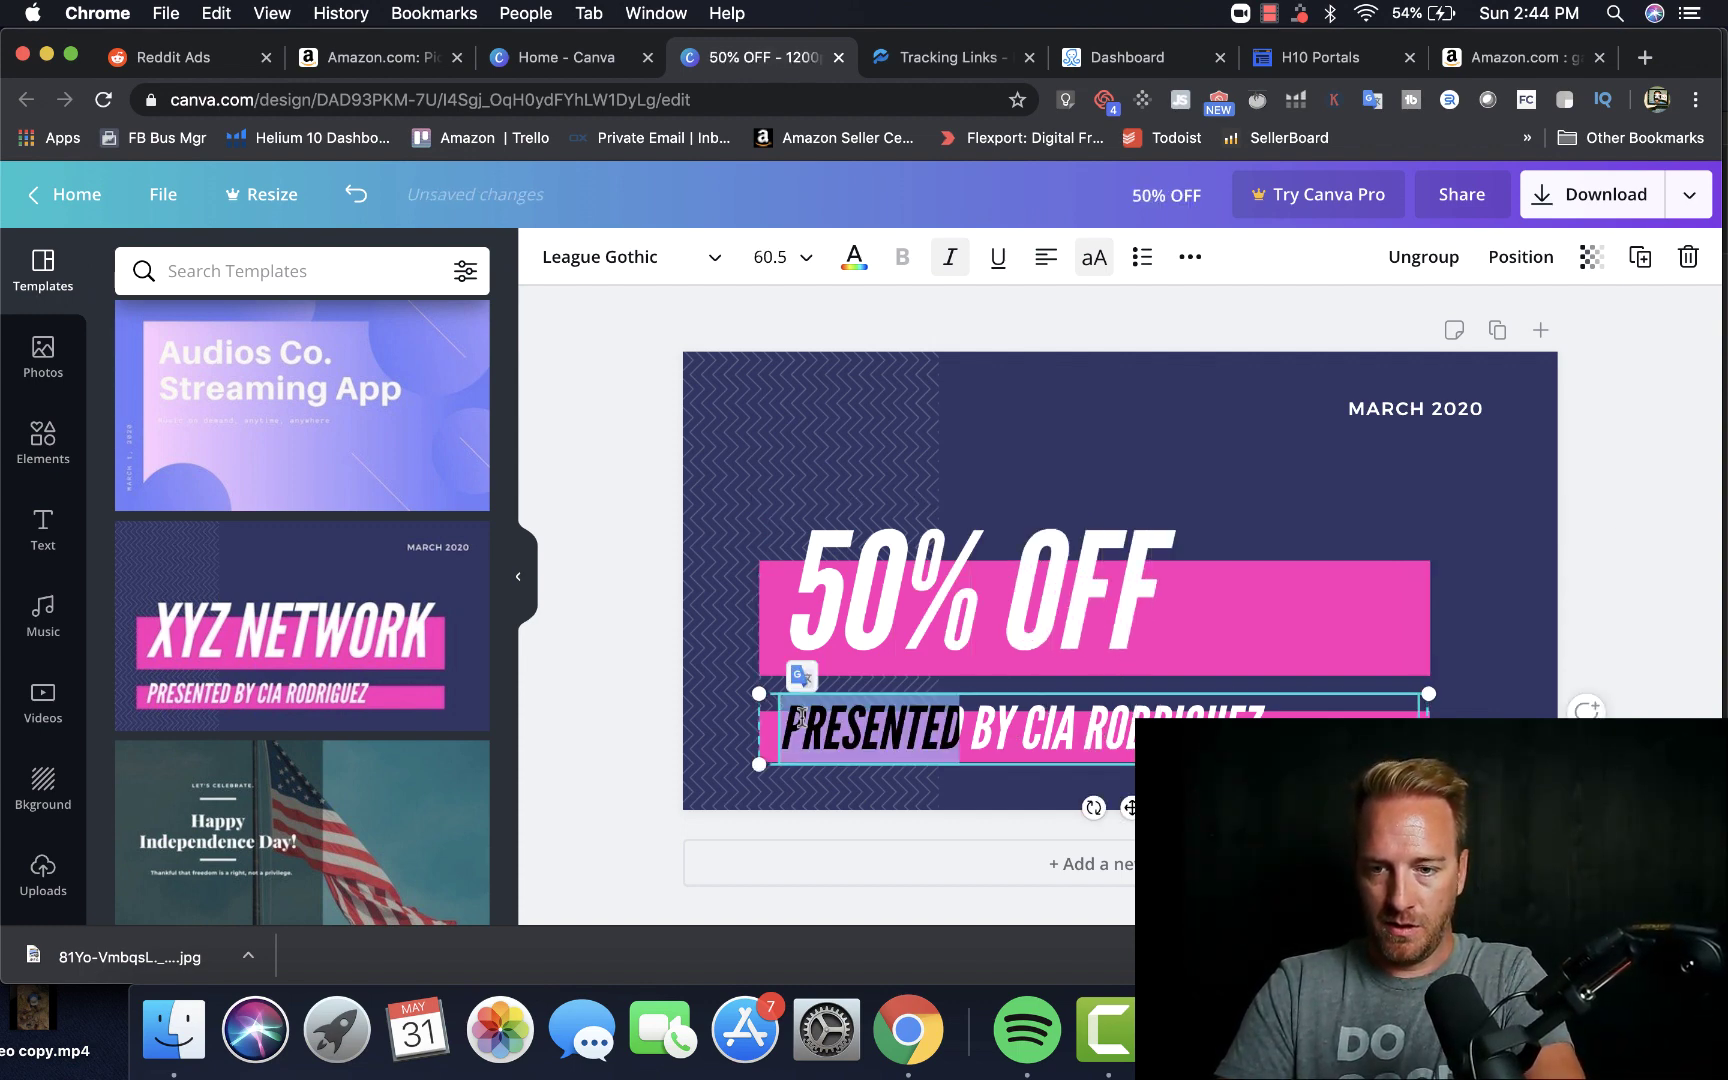
pyautogui.click(787, 723)
pyautogui.tripleClick(787, 723)
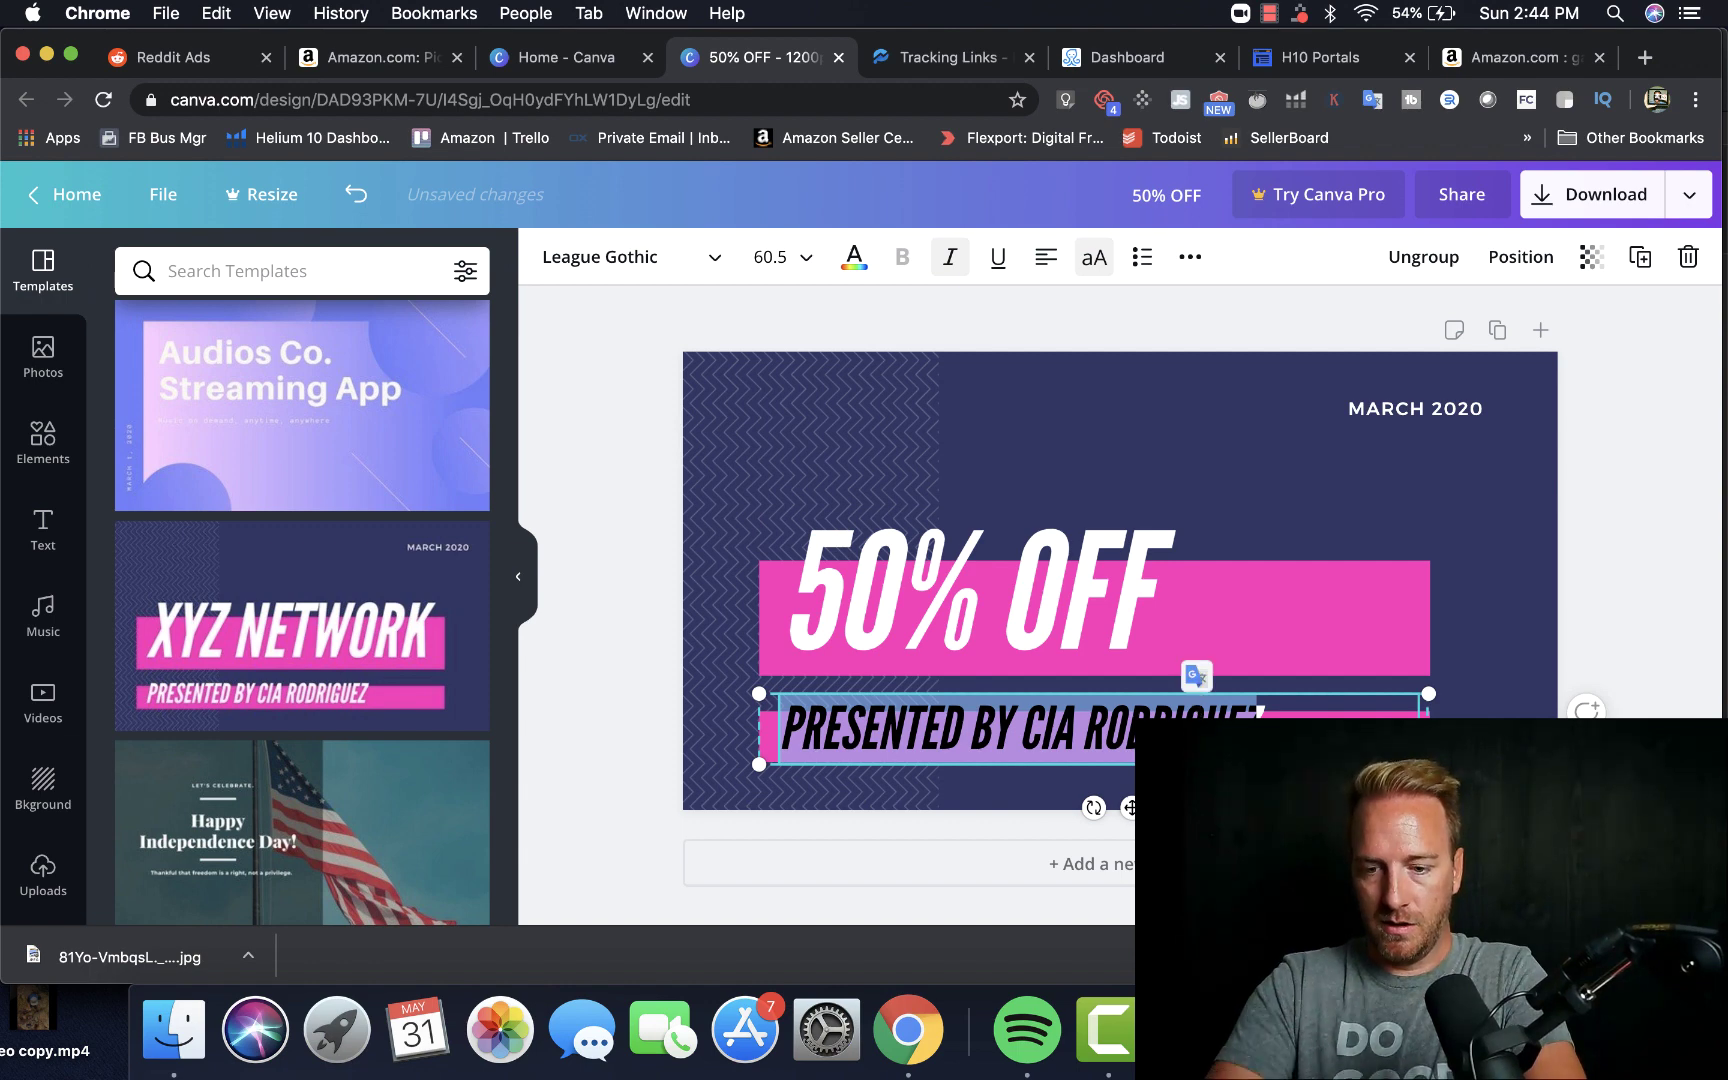
pyautogui.write('LAUNCH SPECIAL')
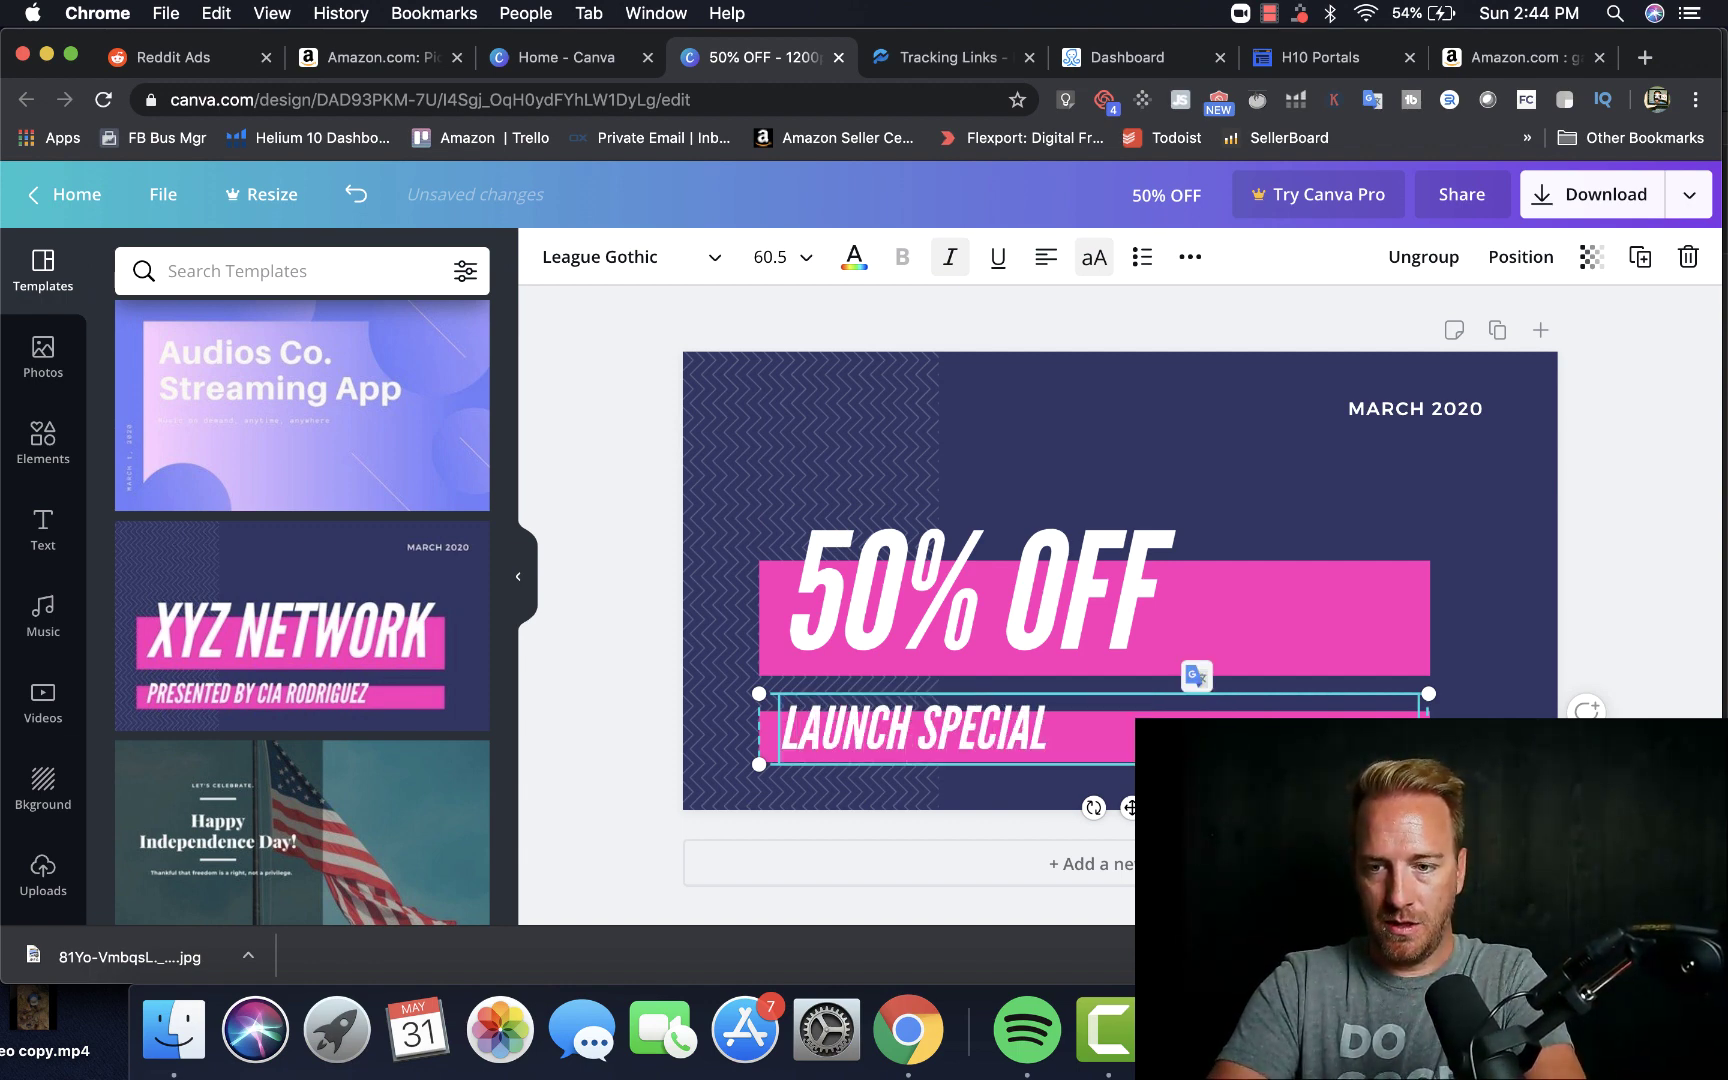
# Step: Change MARCH 2020 to 'THIS WEEK ONLY!!!!', move it top left, and shrink the headline group
pyautogui.click(1428, 410)
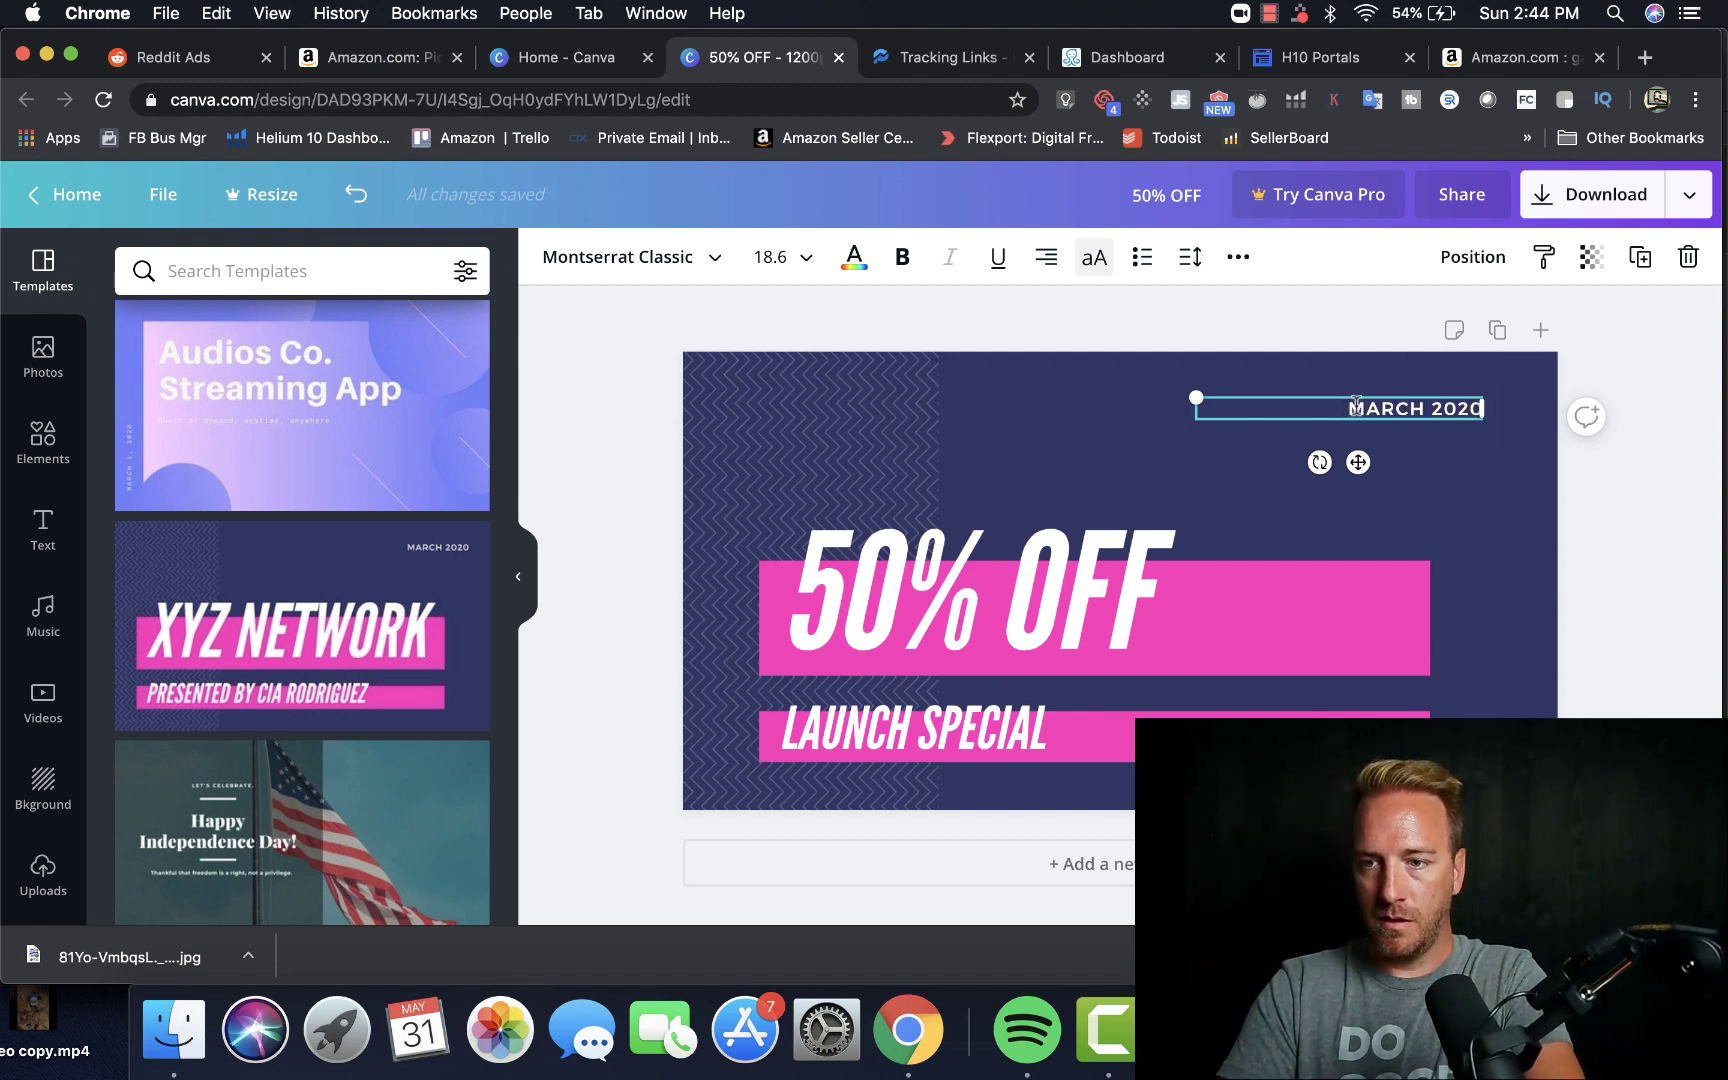
pyautogui.moveTo(1346, 408); pyautogui.dragTo(1484, 411)
pyautogui.write('THIS')
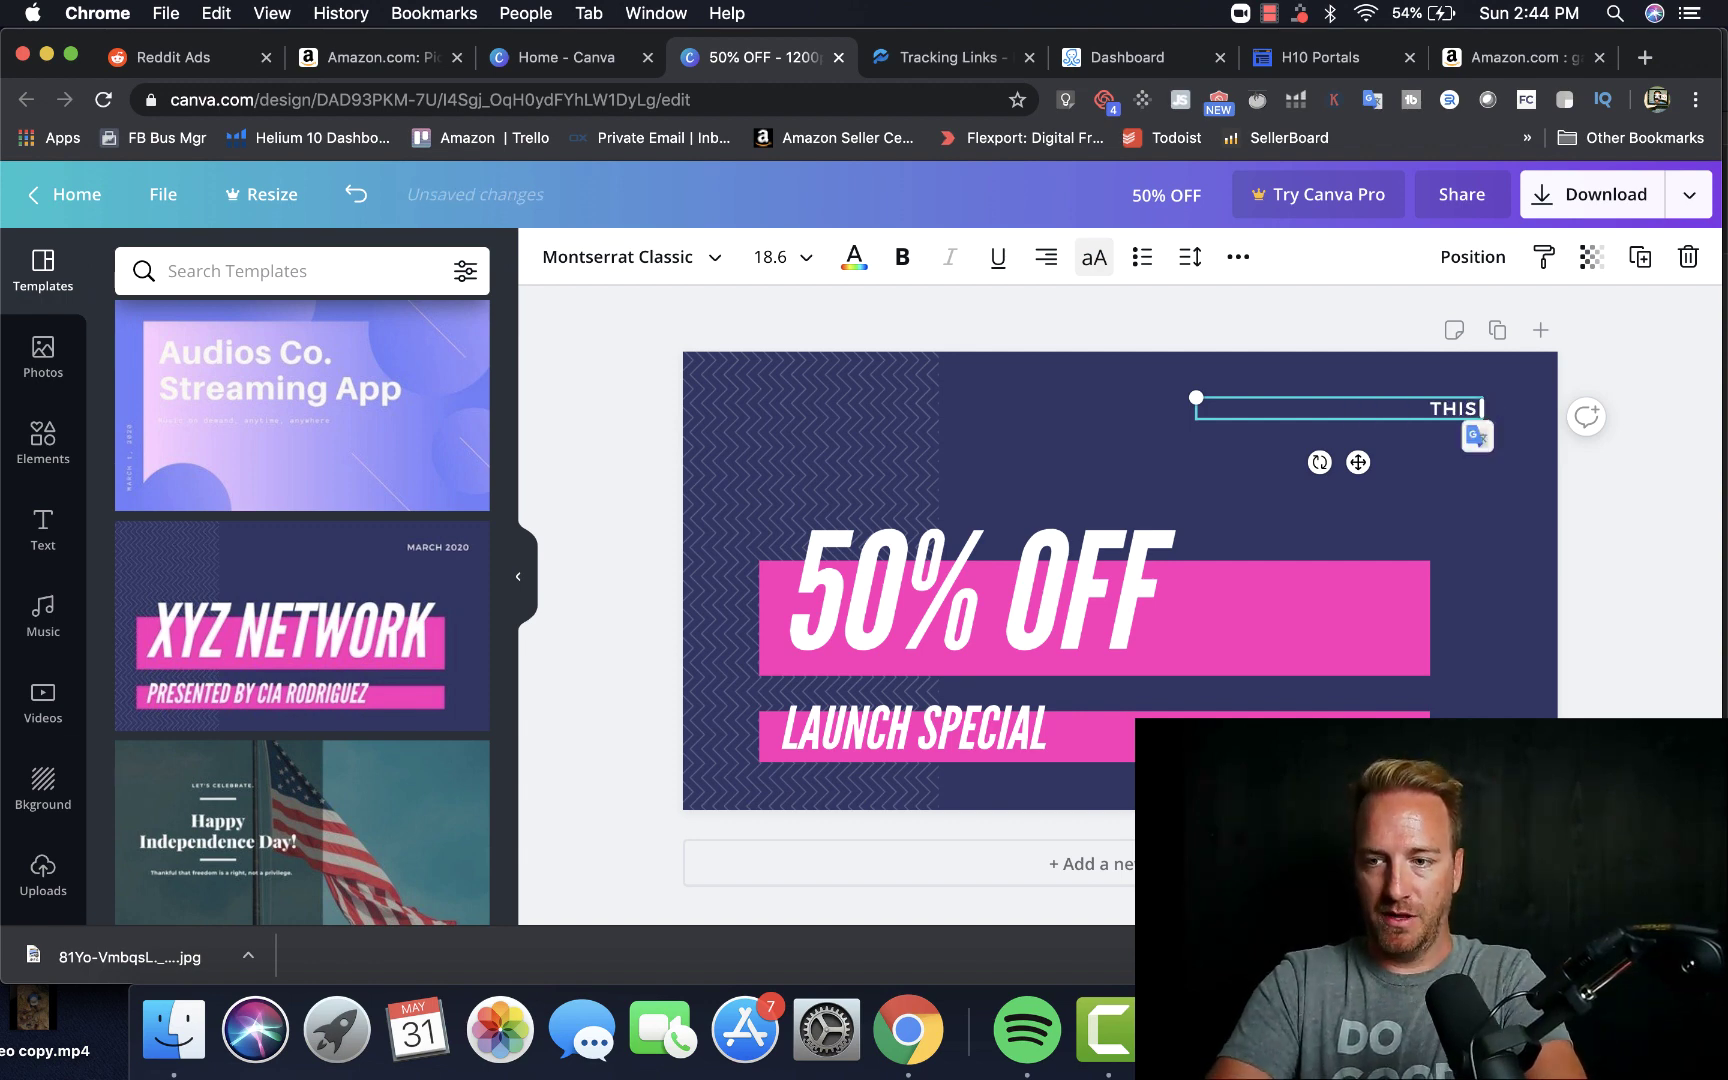
pyautogui.write(' WEEK ONLY')
pyautogui.press('BackSpace')
pyautogui.press('BackSpace')
pyautogui.press('BackSpace')
pyautogui.press('BackSpace')
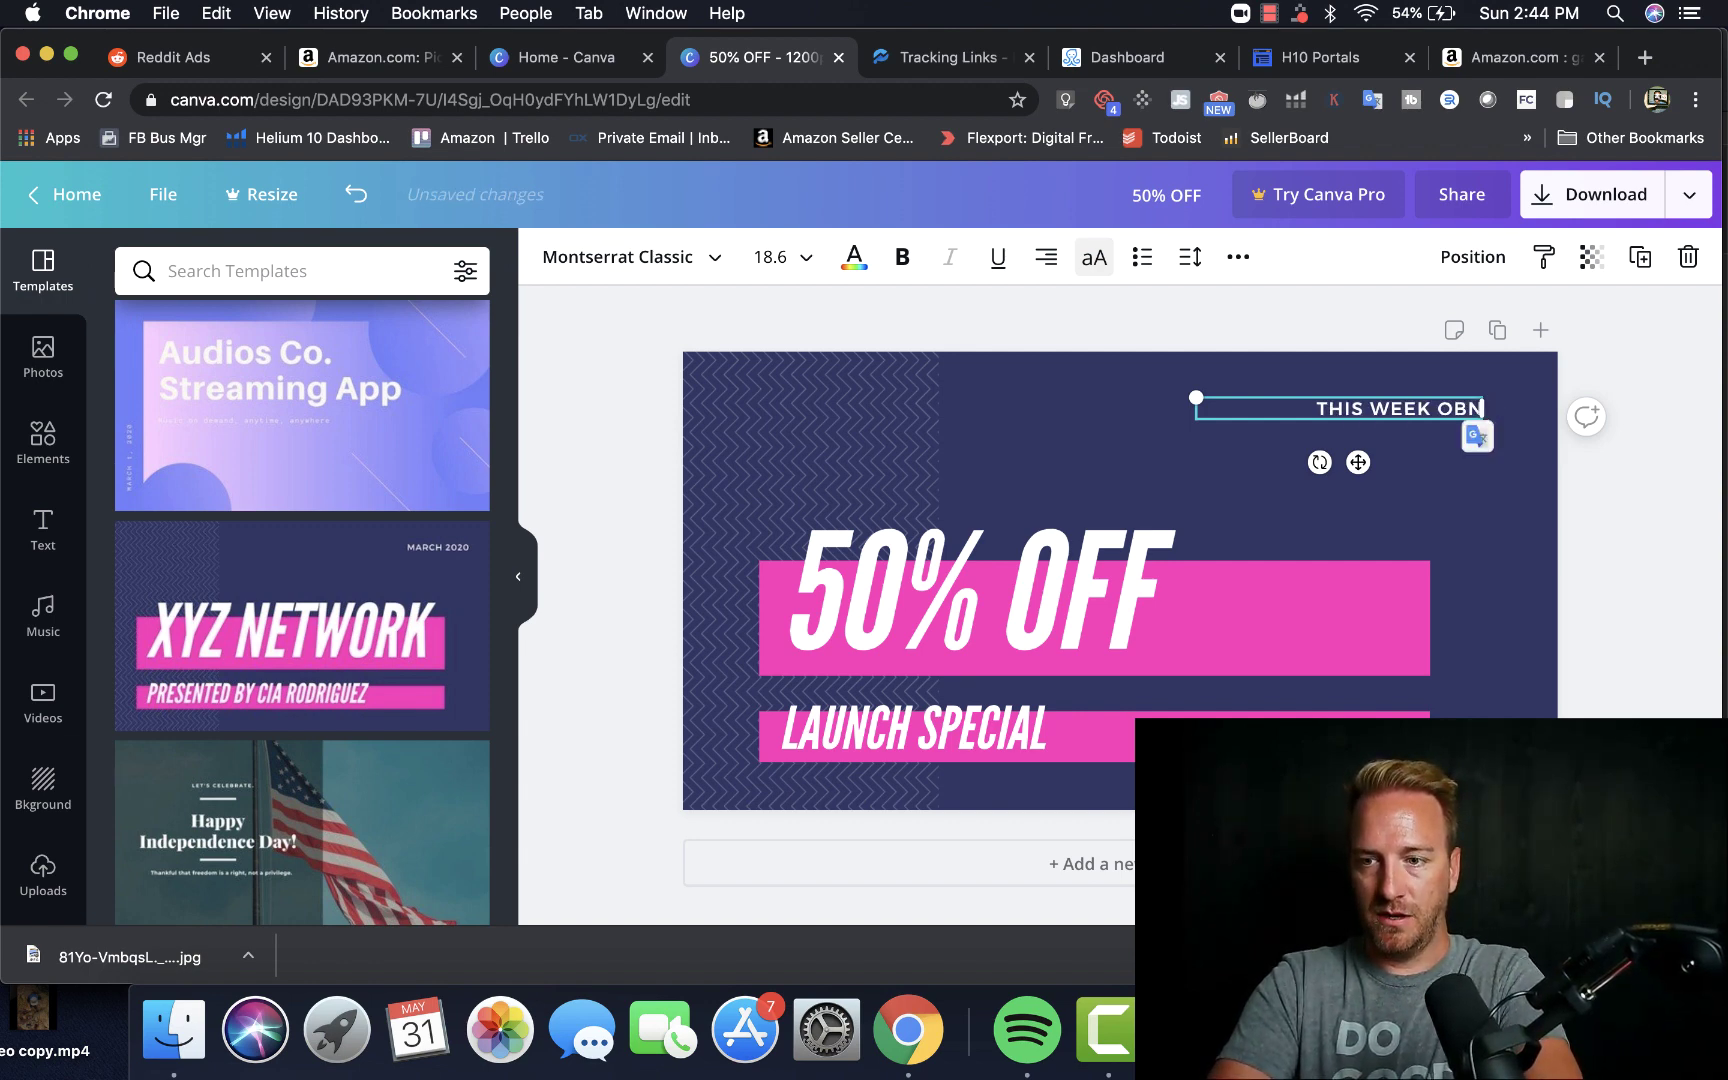
pyautogui.write('ONLY@')
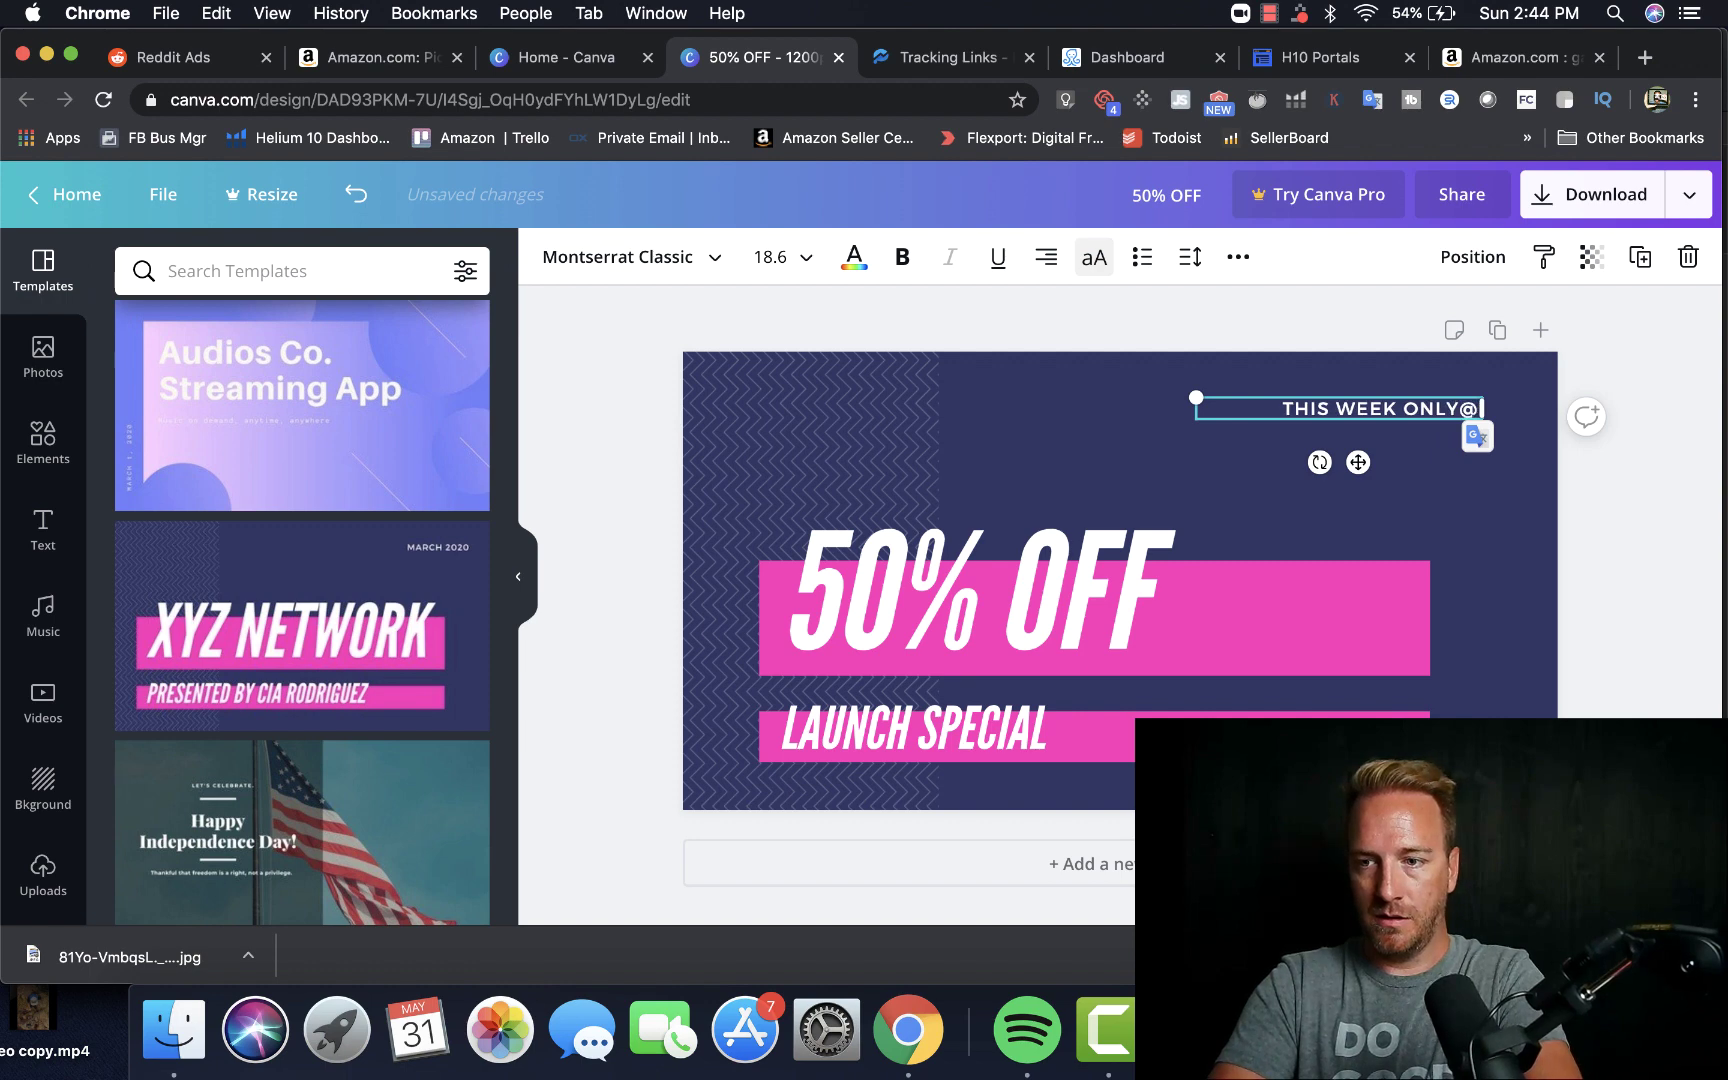
pyautogui.press('BackSpace')
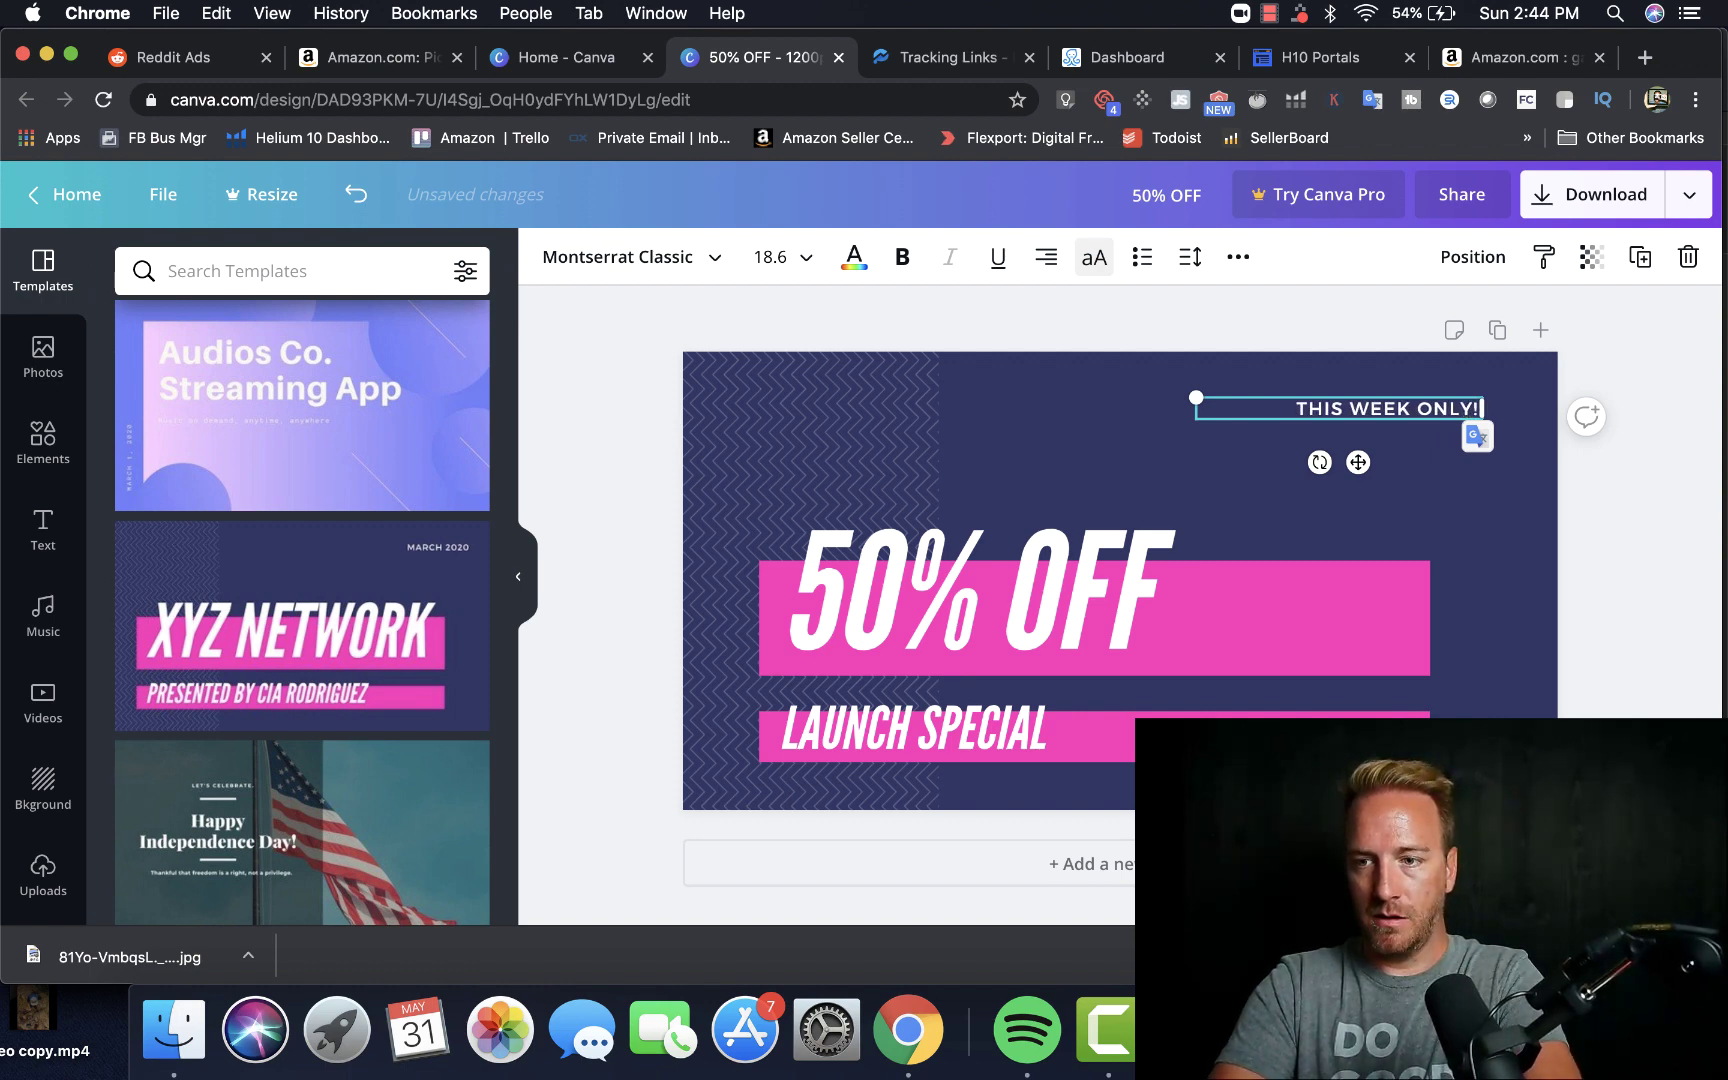
pyautogui.write('!!')
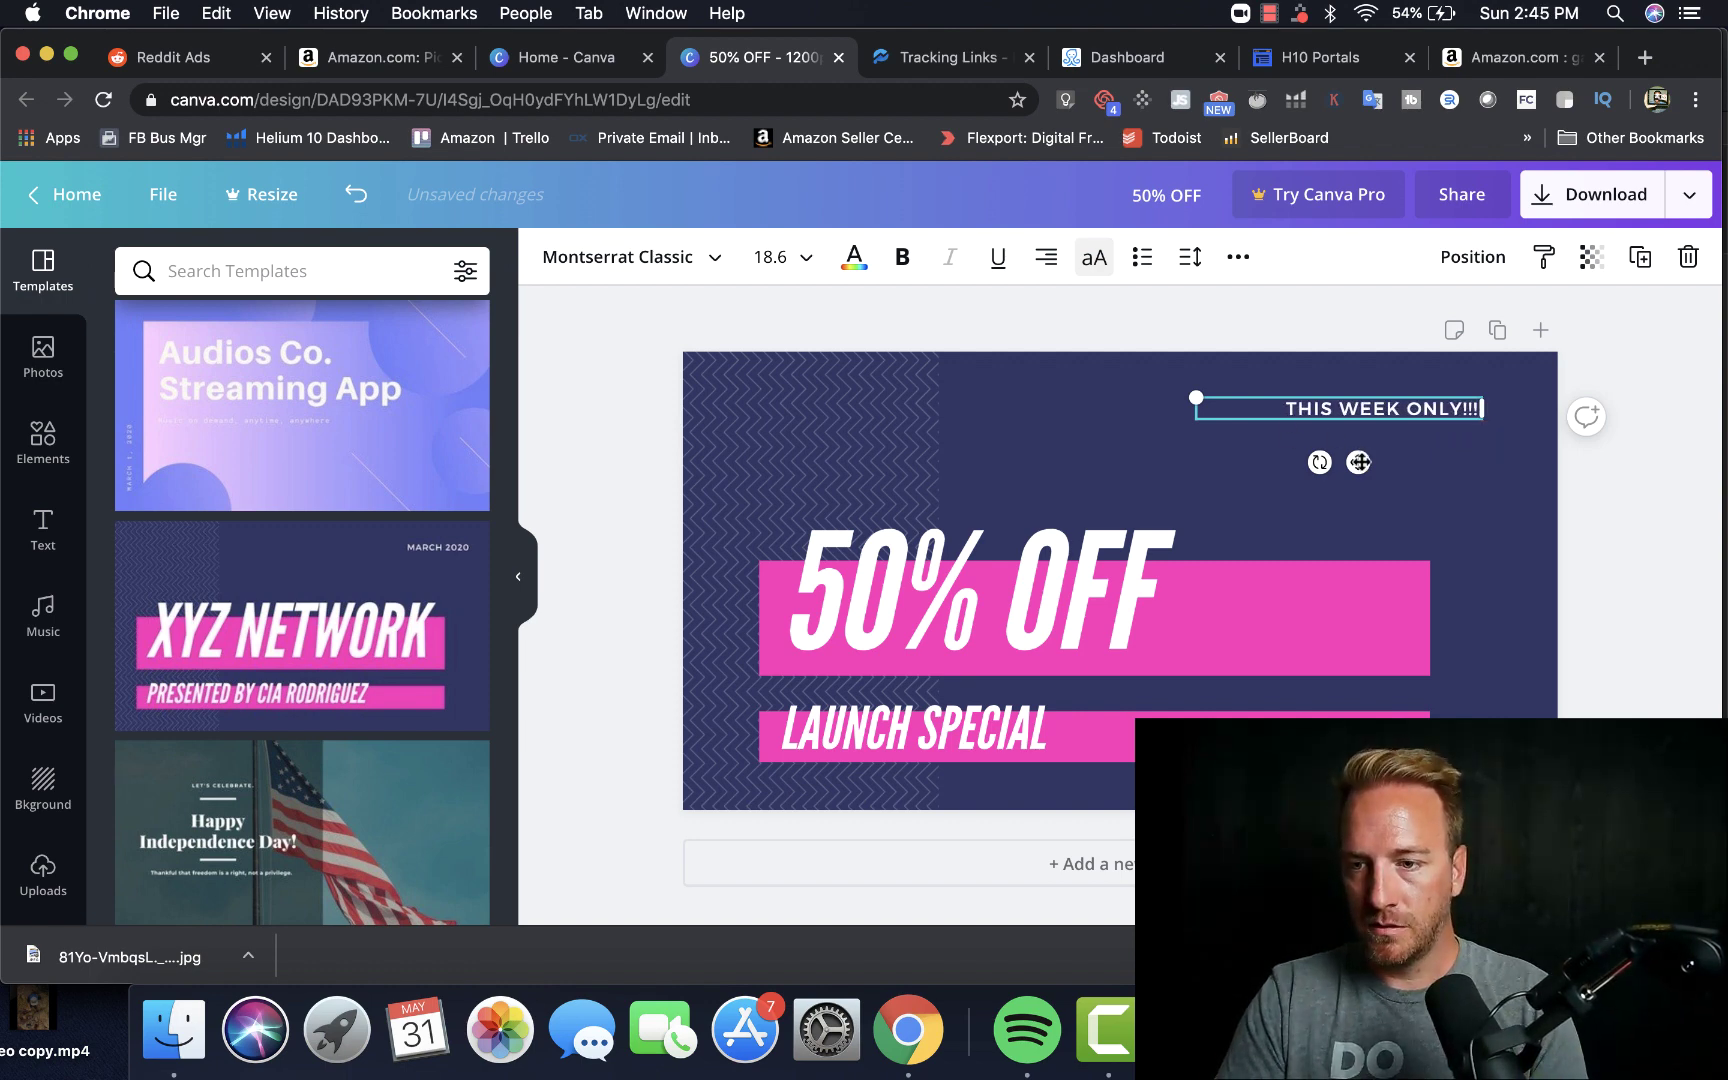
pyautogui.moveTo(1358, 462); pyautogui.dragTo(838, 476)
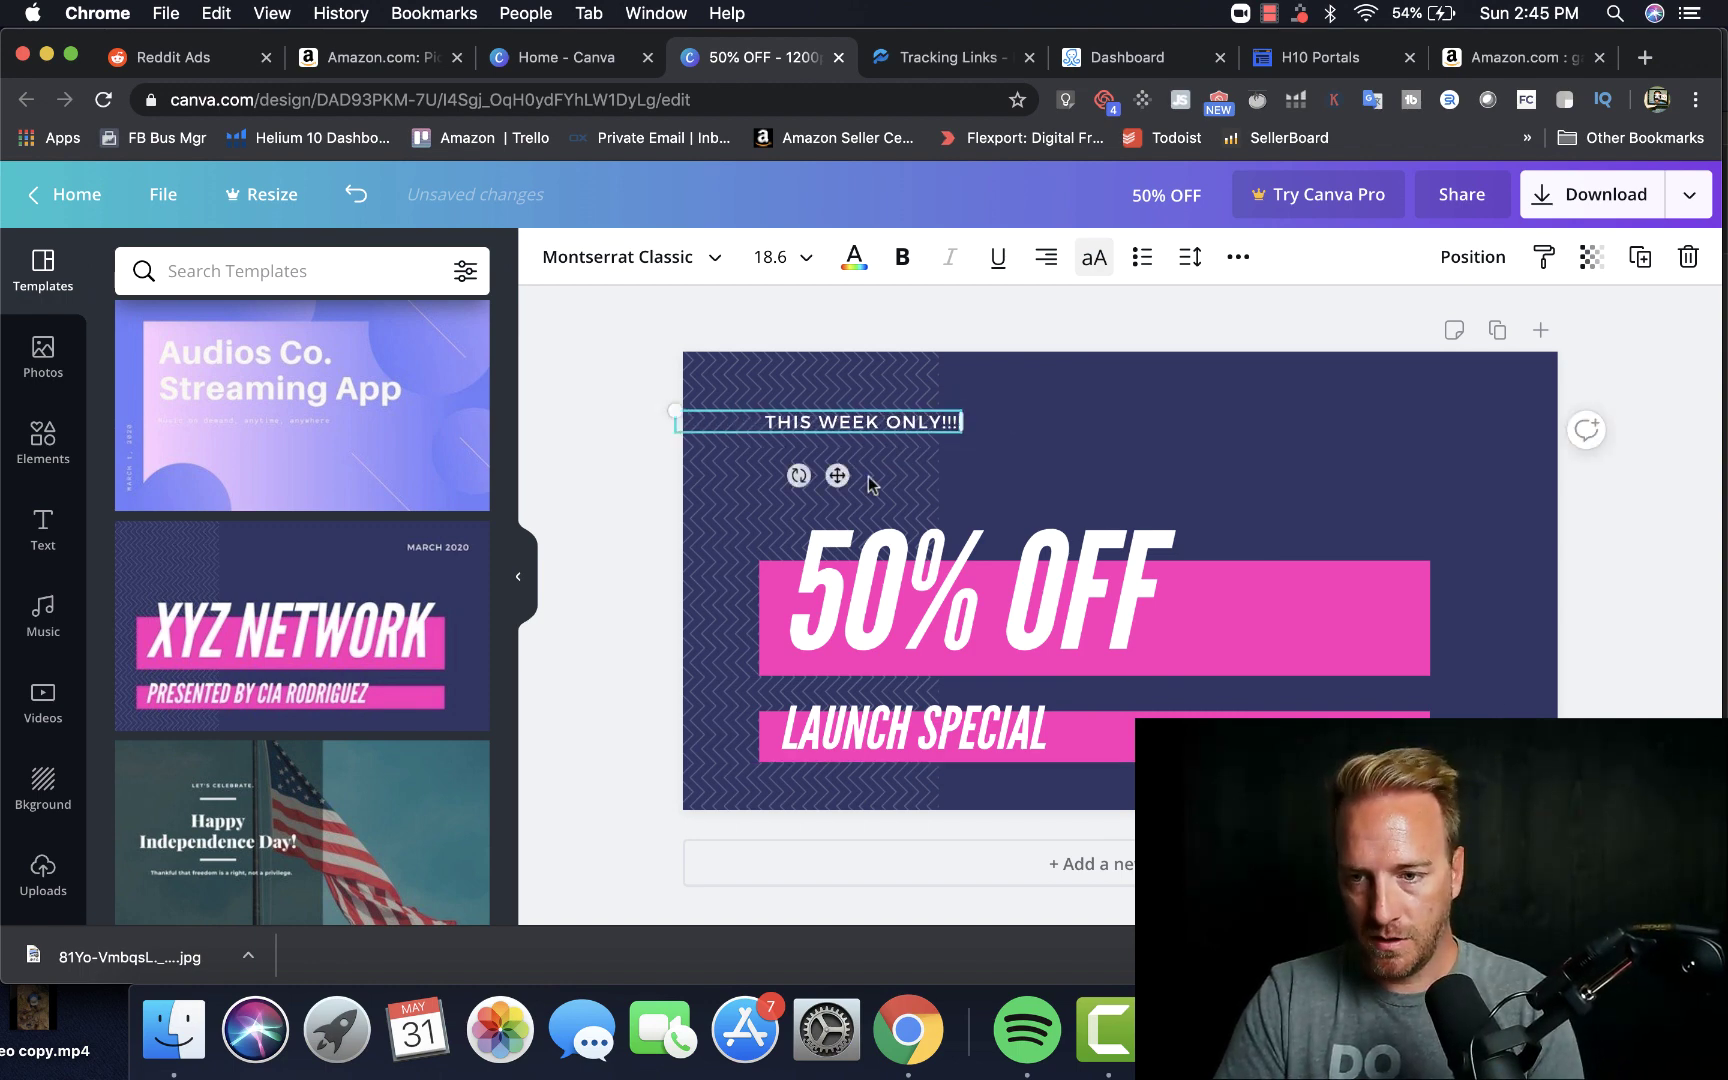
pyautogui.click(1235, 583)
pyautogui.moveTo(1422, 497); pyautogui.dragTo(1334, 525)
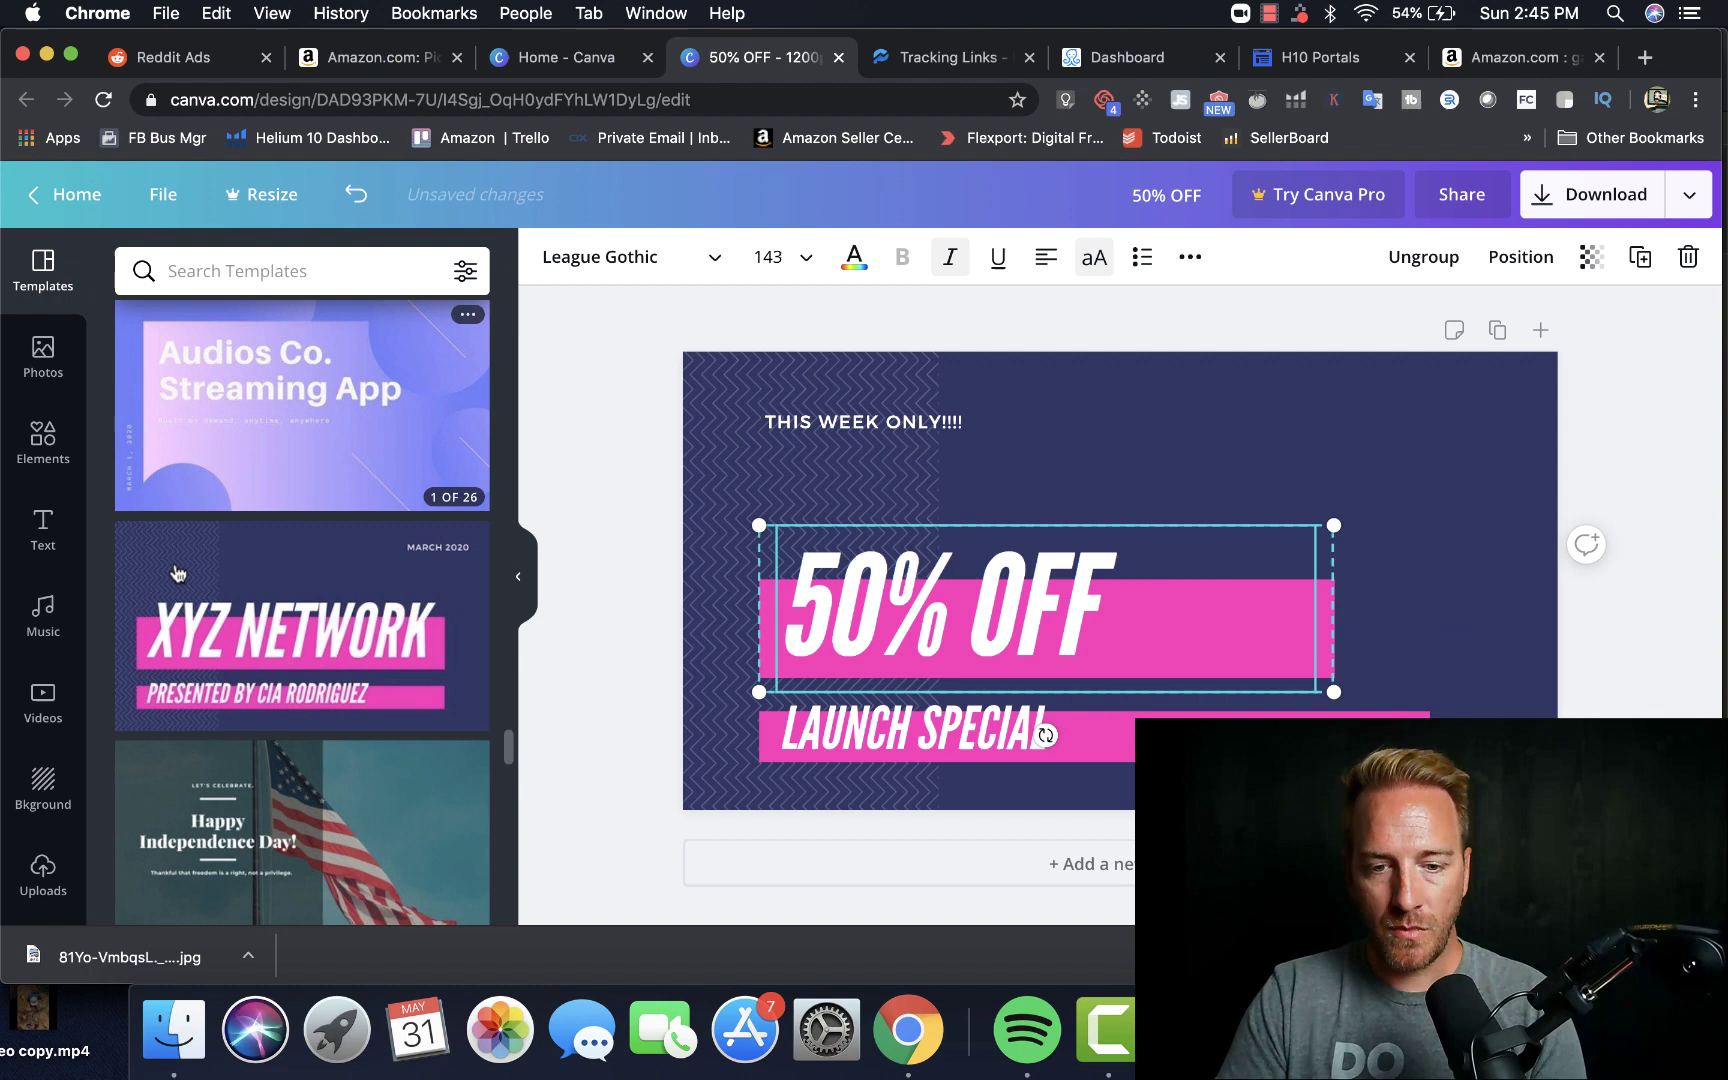
# Step: Add the gardening tote photo and enlarge it on the design's right side
pyautogui.moveTo(105, 956); pyautogui.dragTo(1314, 475)
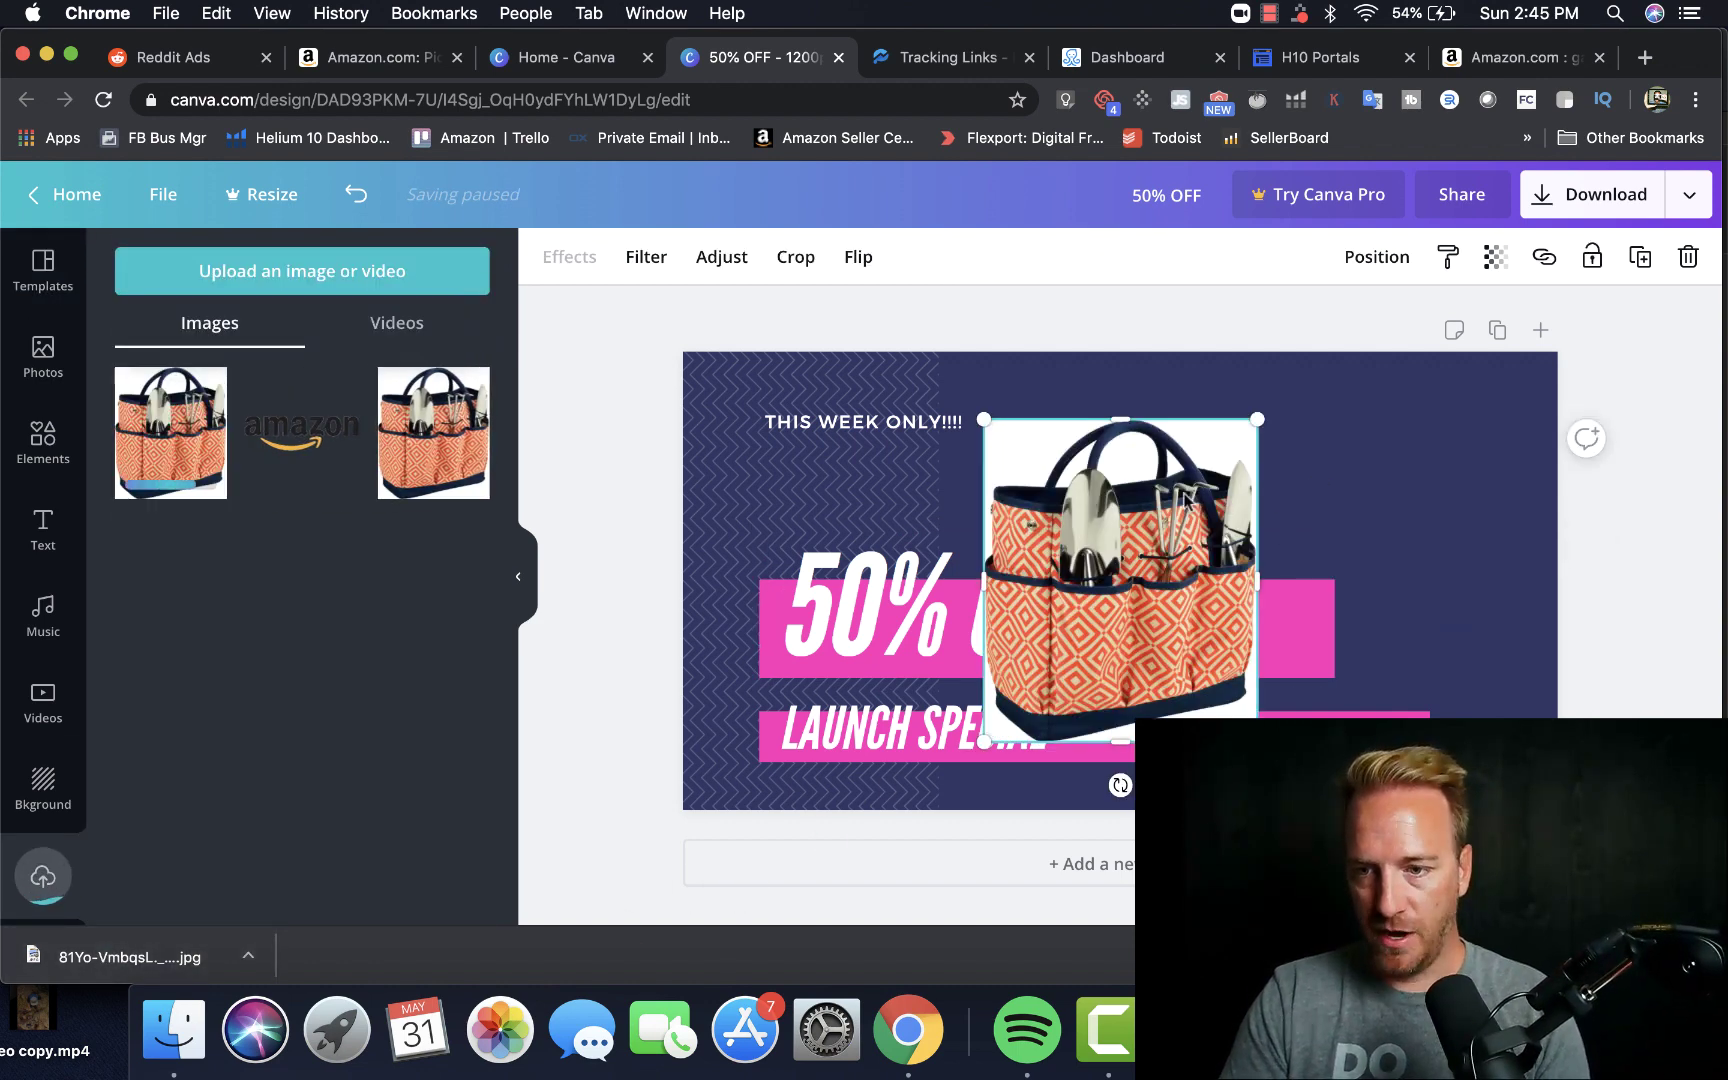
pyautogui.moveTo(1185, 498); pyautogui.dragTo(1350, 435)
pyautogui.moveTo(1458, 671); pyautogui.dragTo(1545, 770)
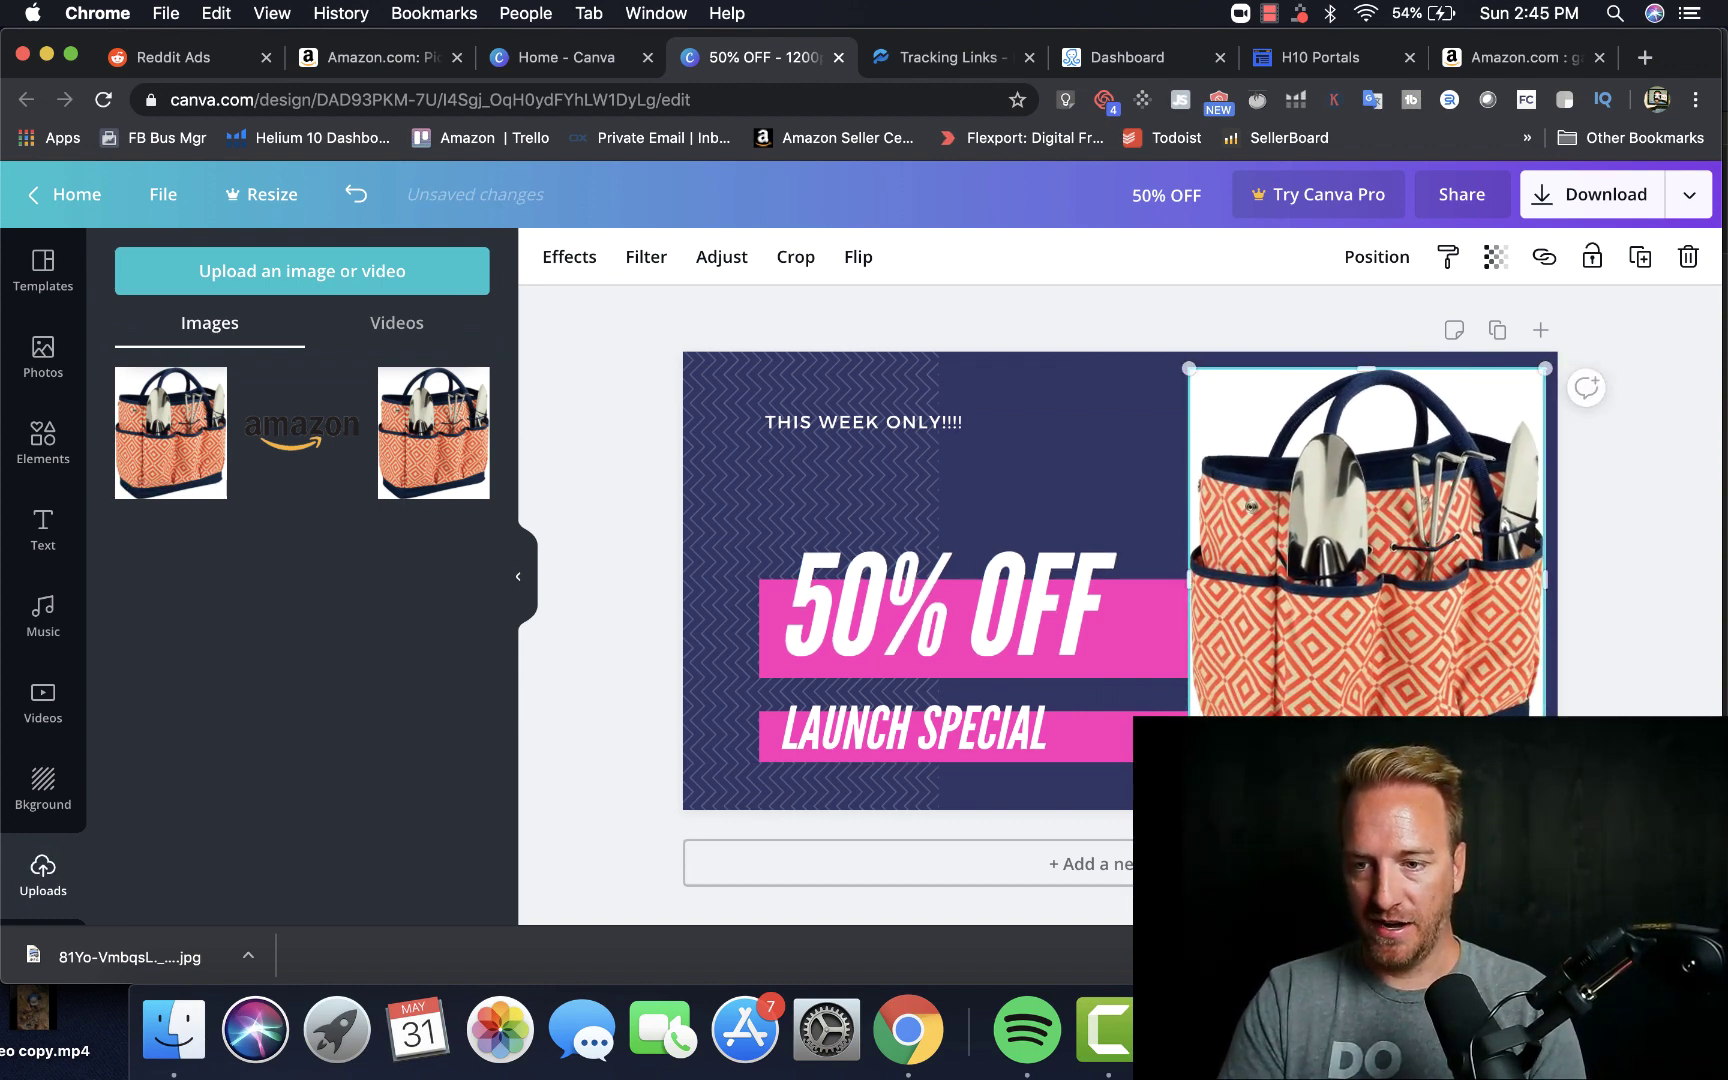
pyautogui.moveTo(1360, 540); pyautogui.dragTo(1360, 551)
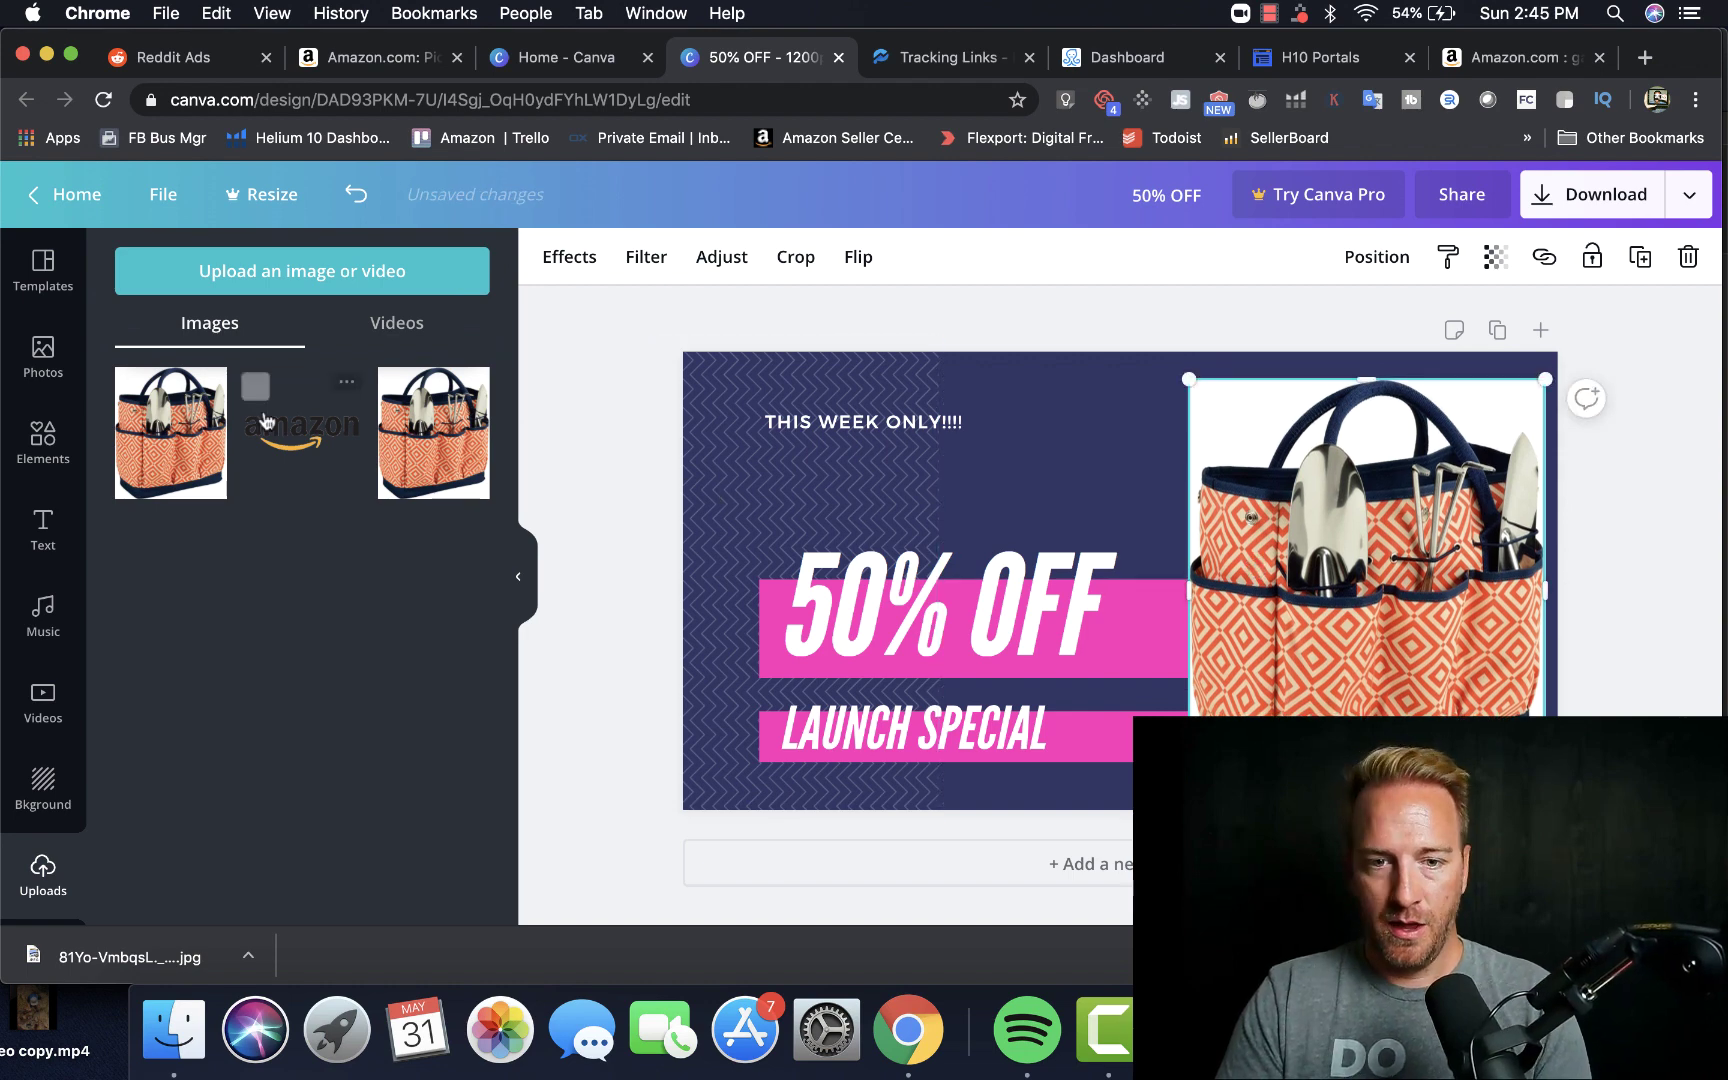
# Step: Place a small tilted Amazon logo on the bag photo's top-left corner
pyautogui.click(282, 447)
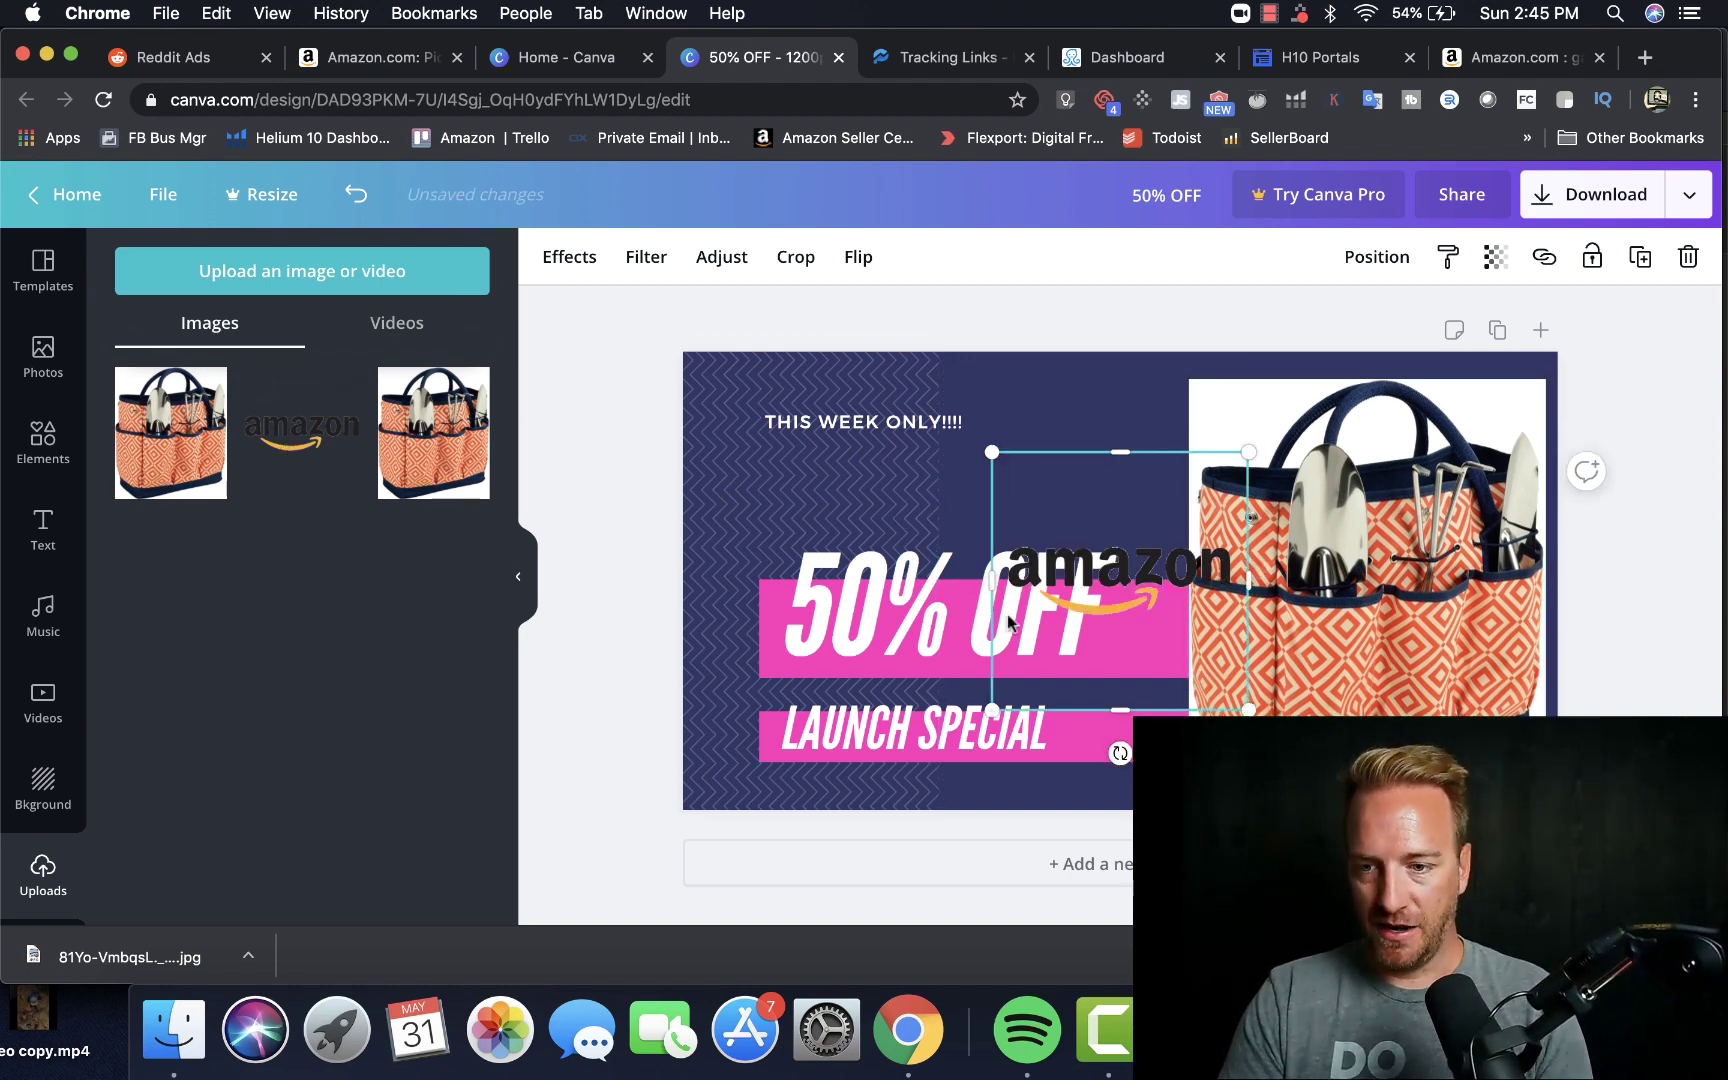
pyautogui.moveTo(995, 707); pyautogui.dragTo(1062, 622)
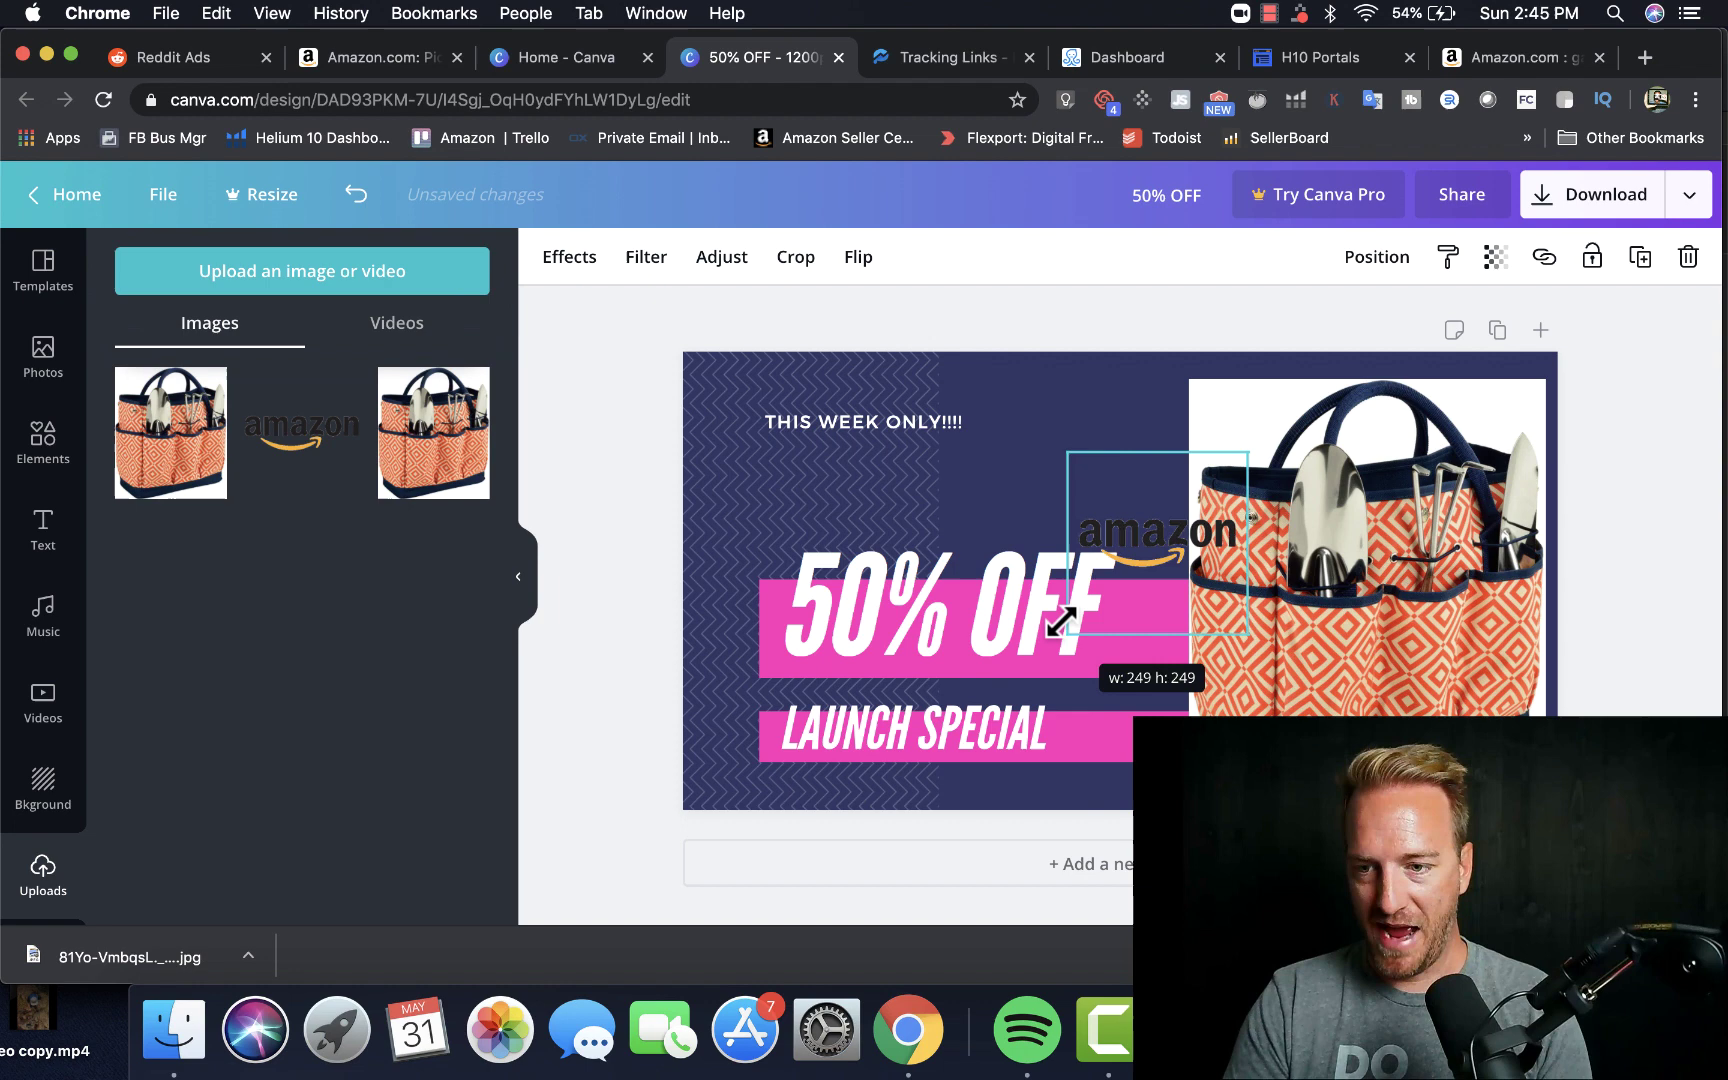
pyautogui.moveTo(1163, 656); pyautogui.dragTo(1236, 477)
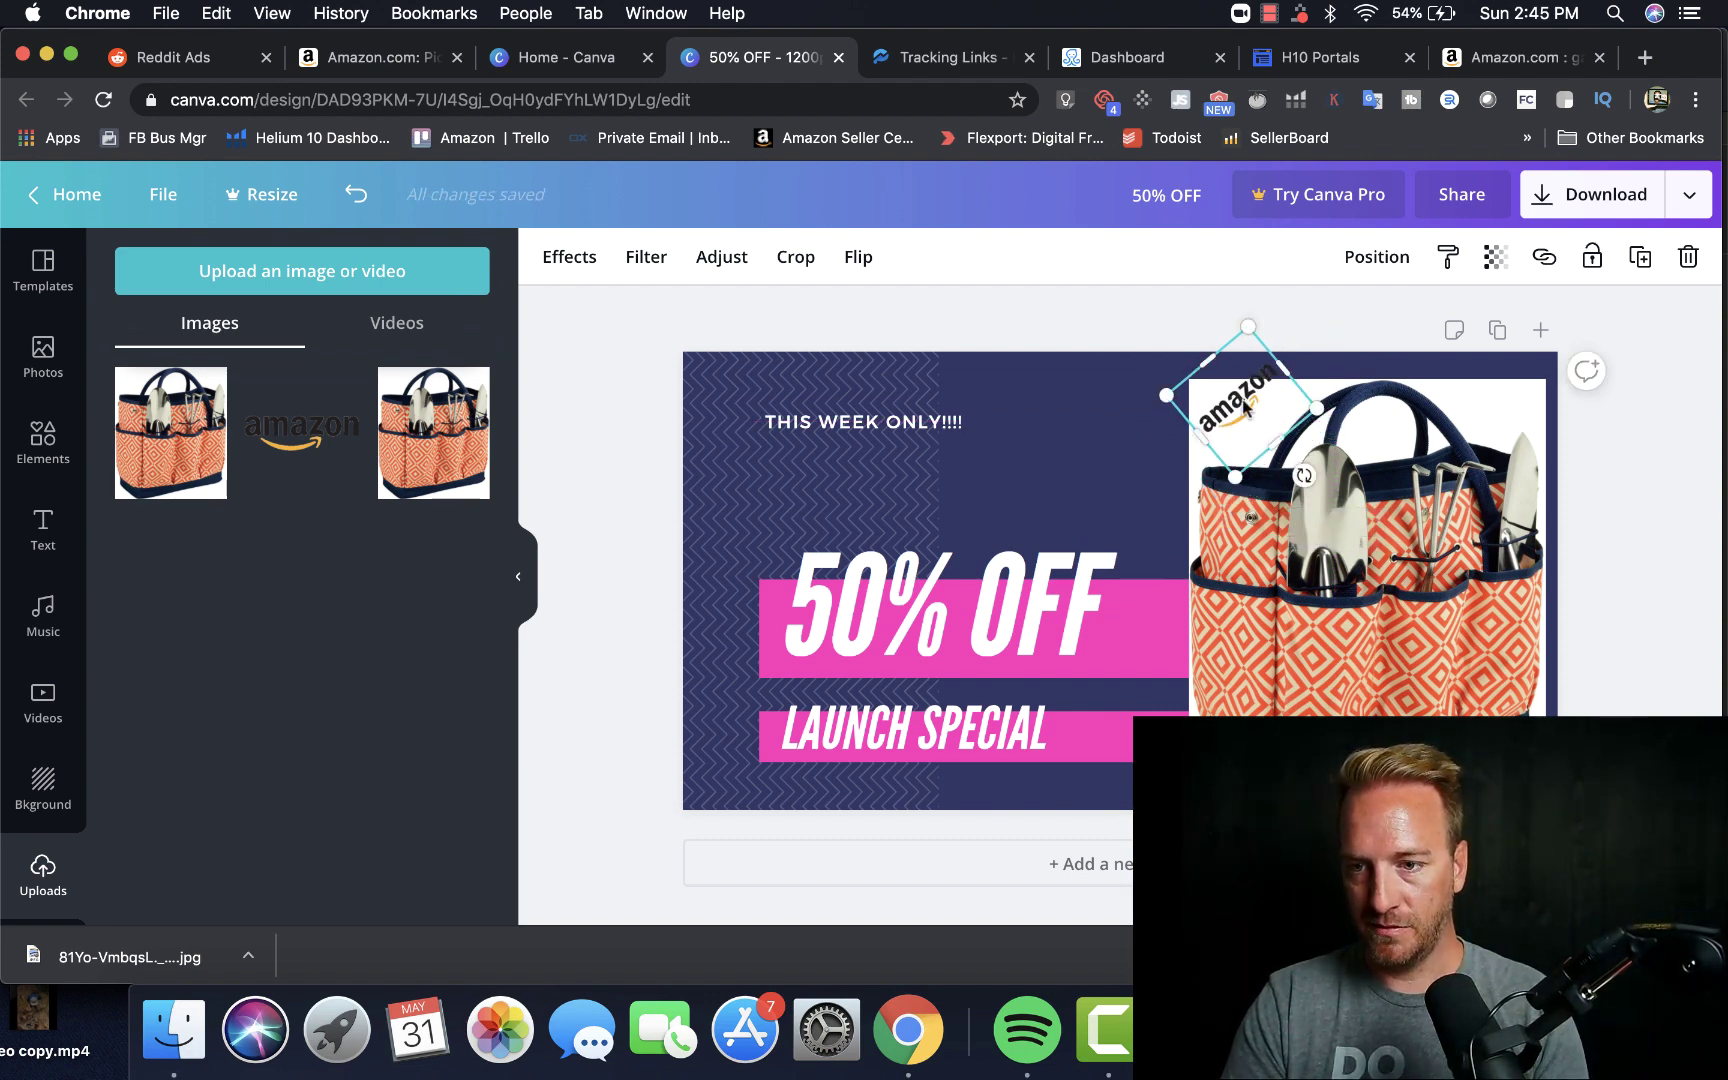
pyautogui.moveTo(1246, 408); pyautogui.dragTo(1247, 421)
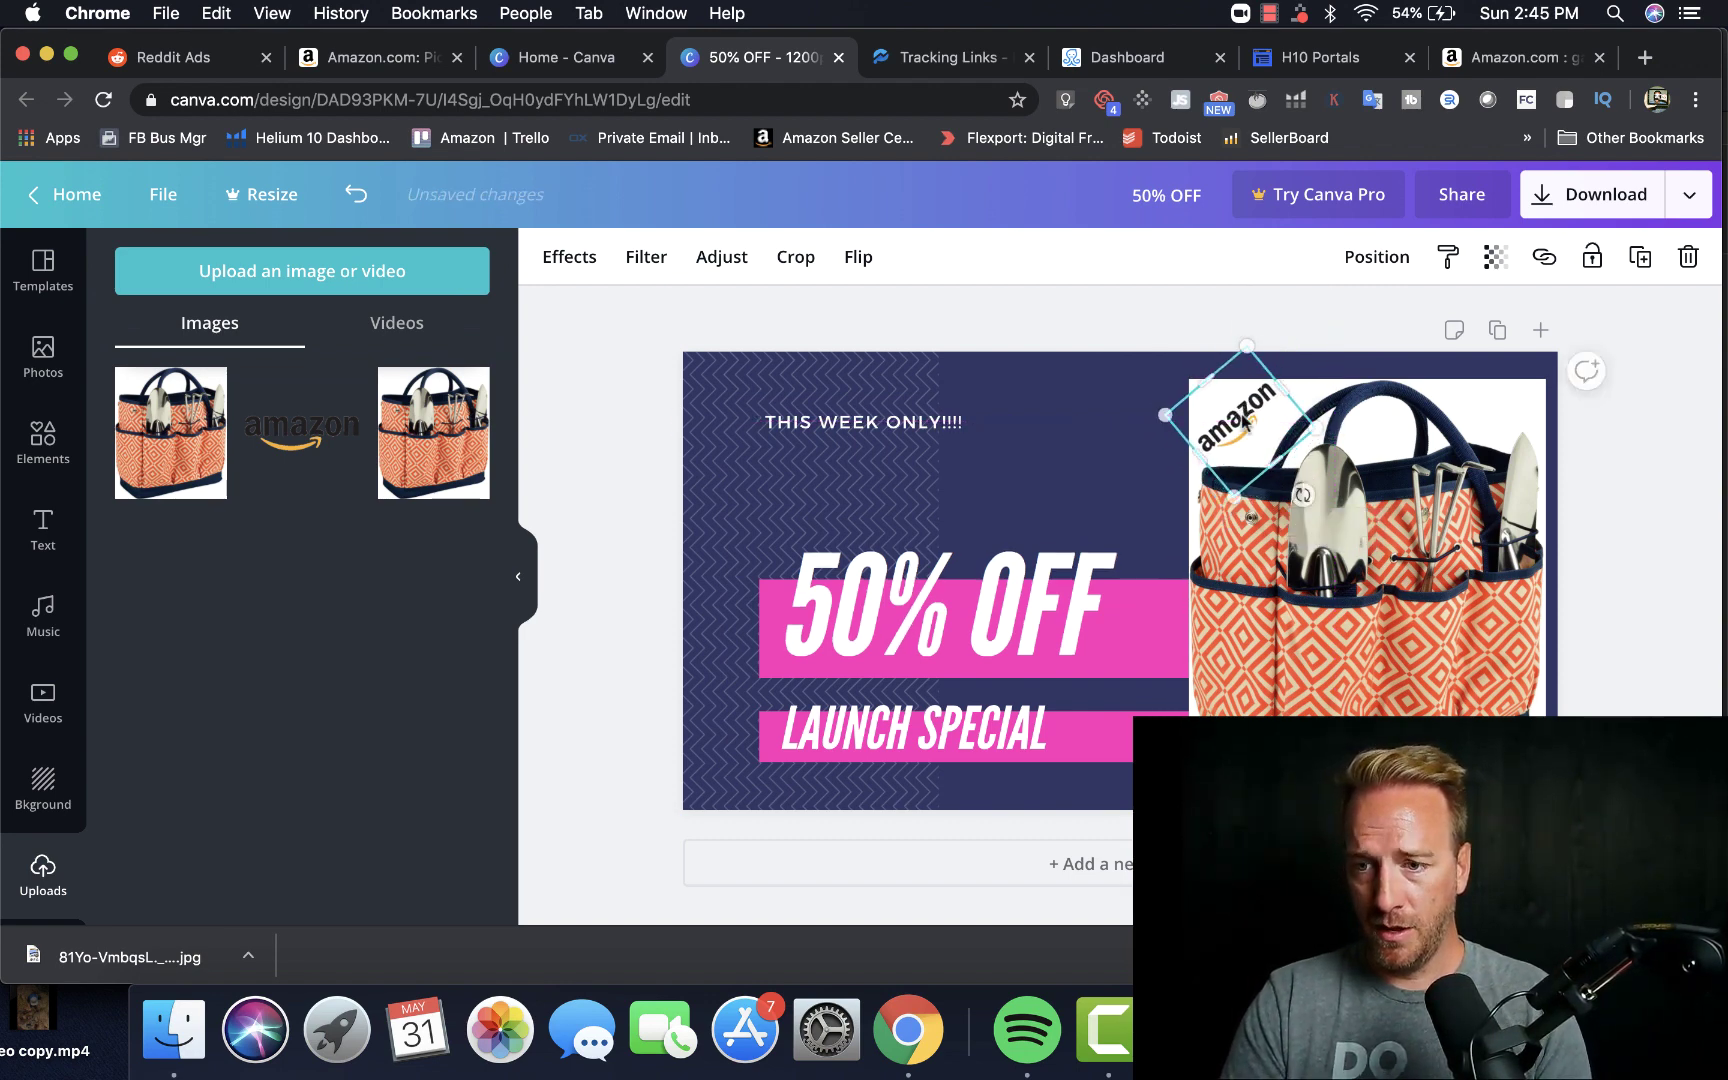
# Step: Download the finished banner as a PNG
pyautogui.click(607, 348)
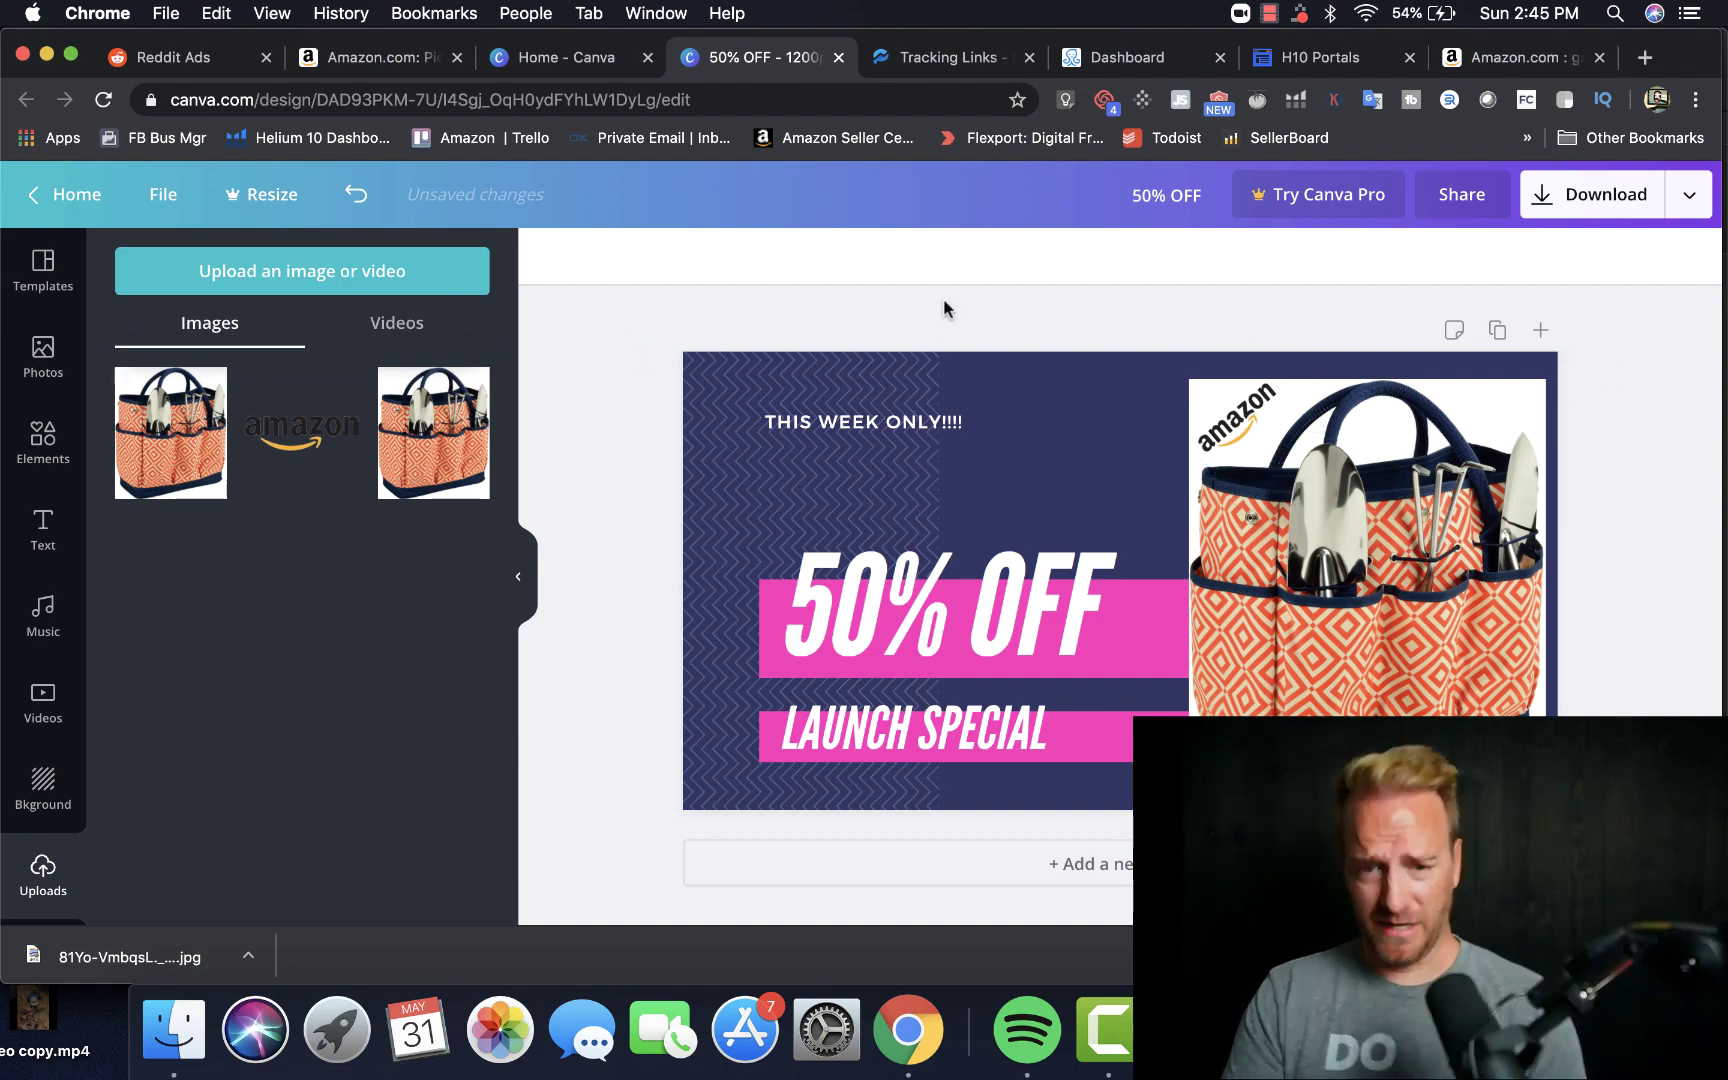
pyautogui.click(1558, 200)
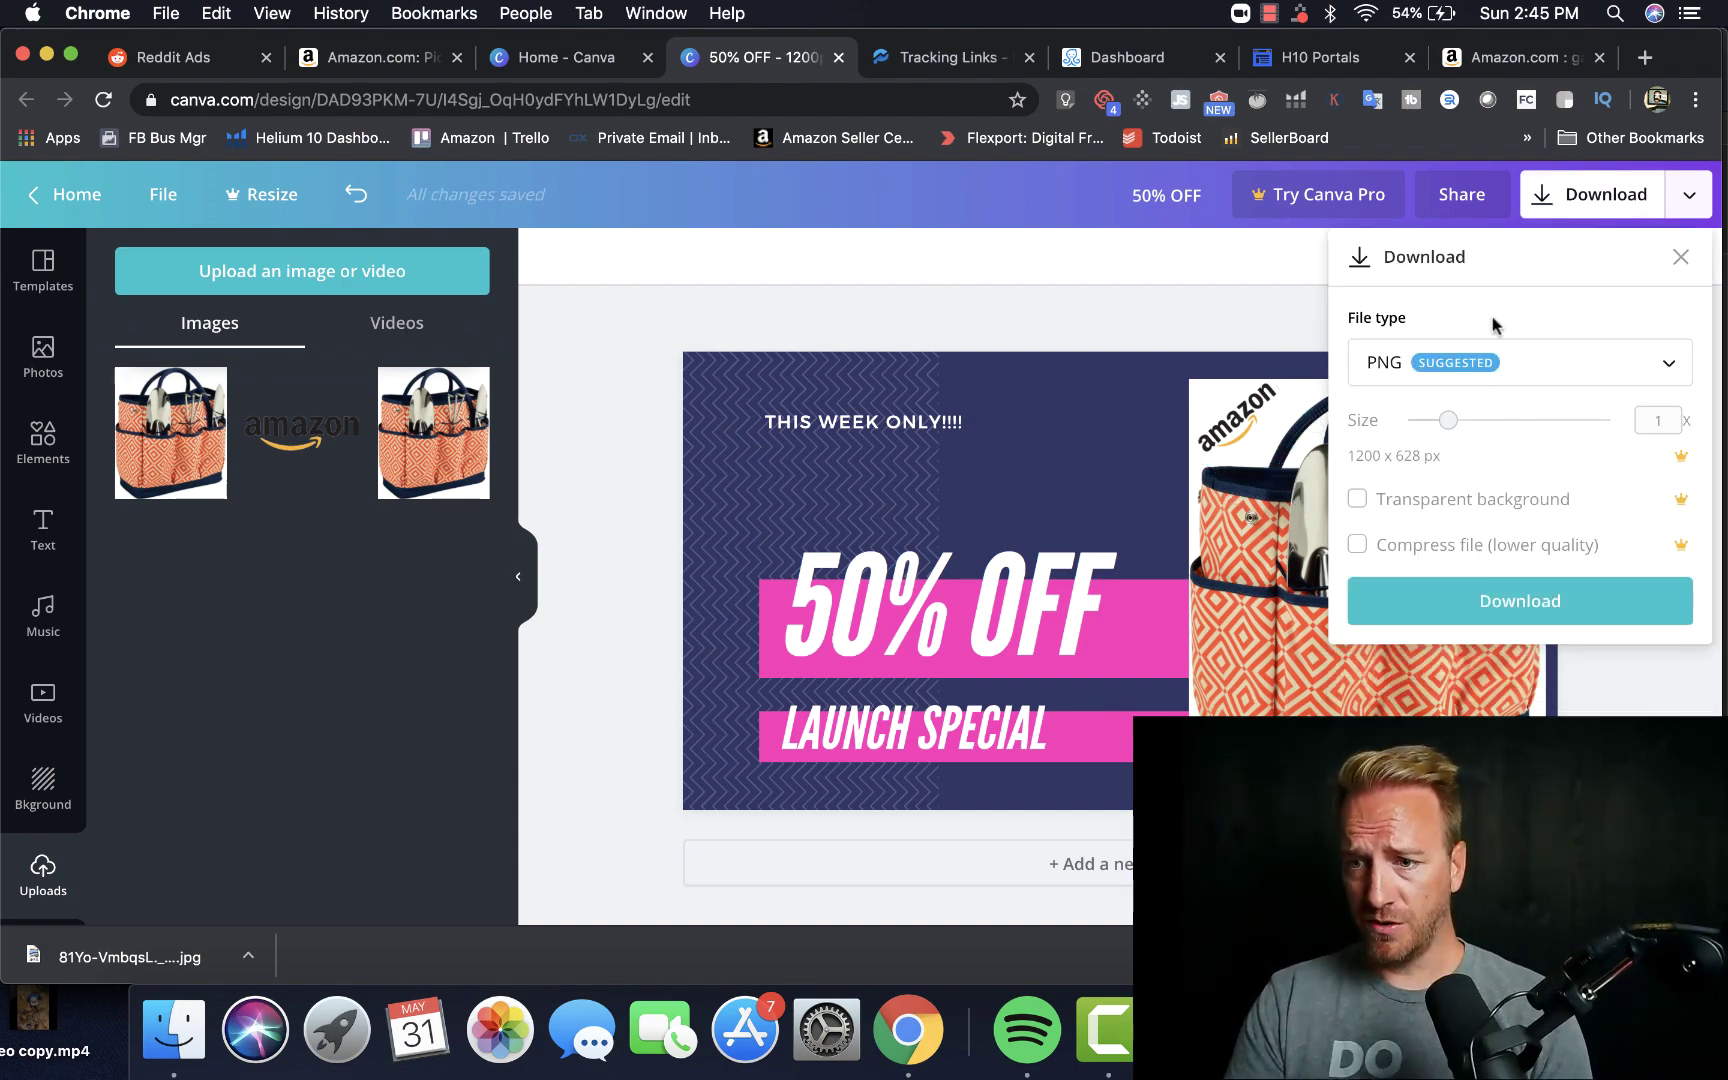
pyautogui.click(1398, 601)
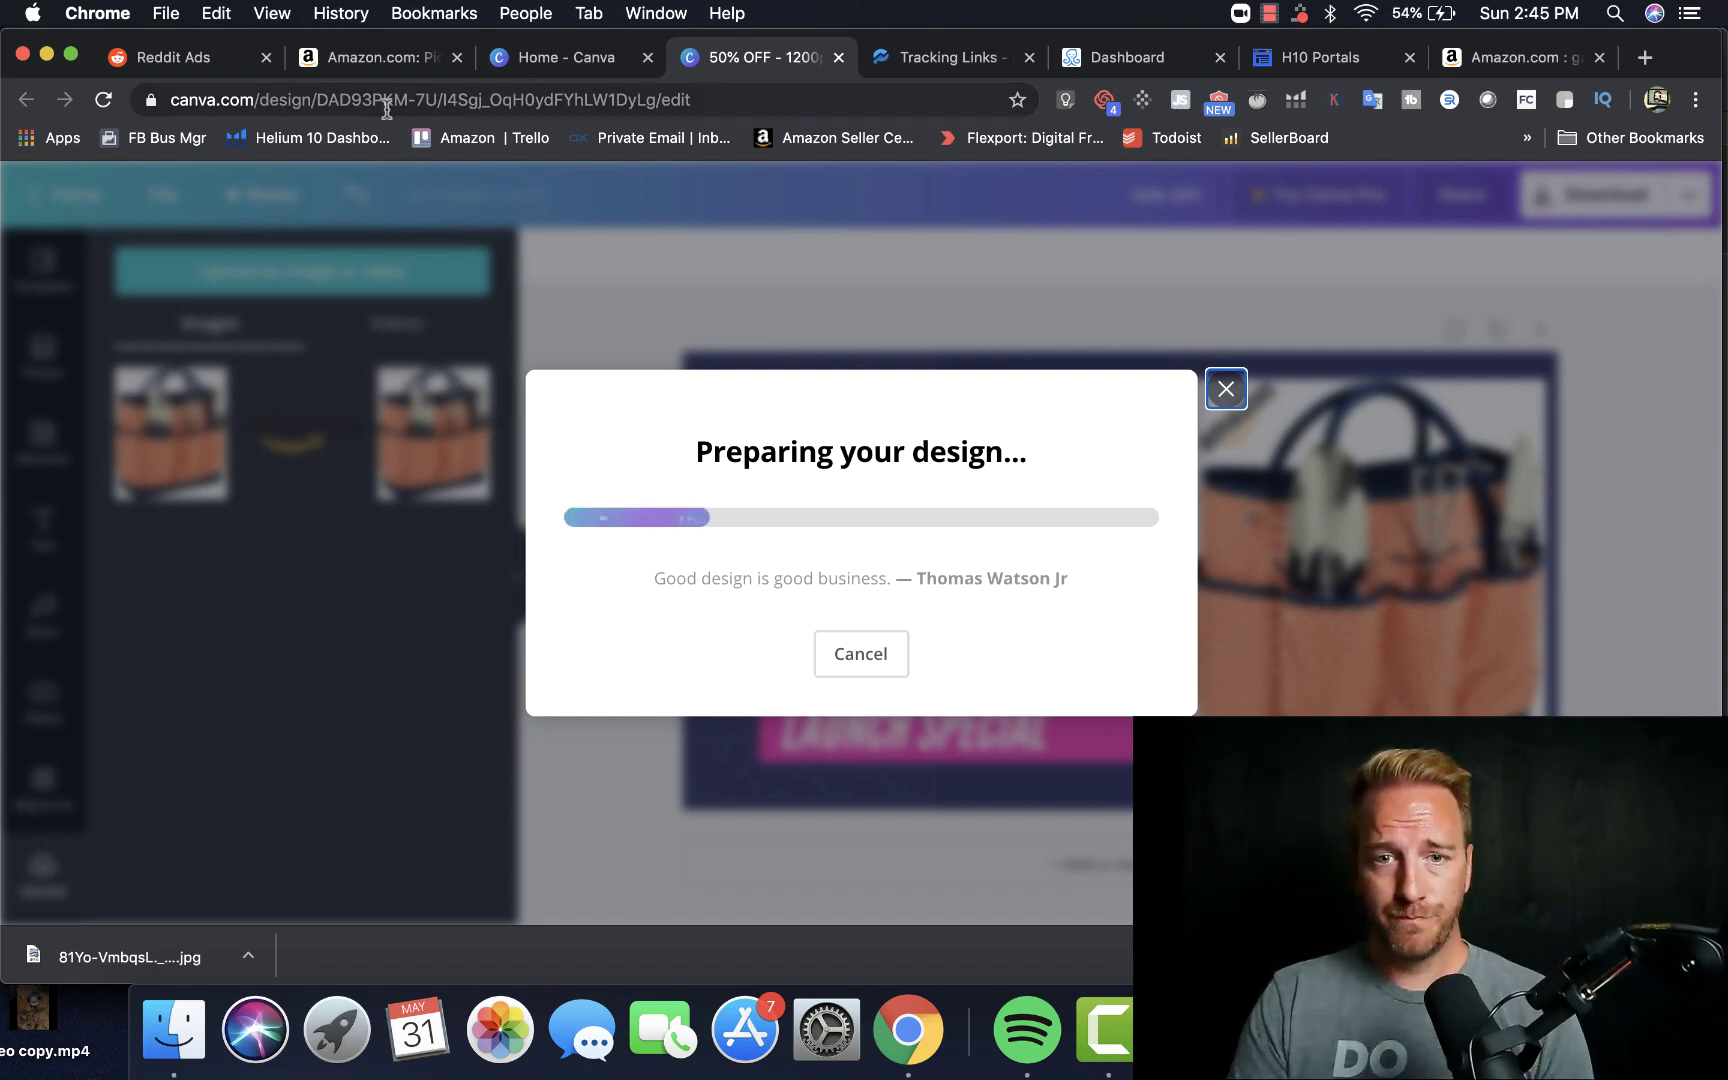
# Step: Upload 50% OFF.png as the Reddit ad's card image and set the call to action to Shop Now
pyautogui.click(137, 70)
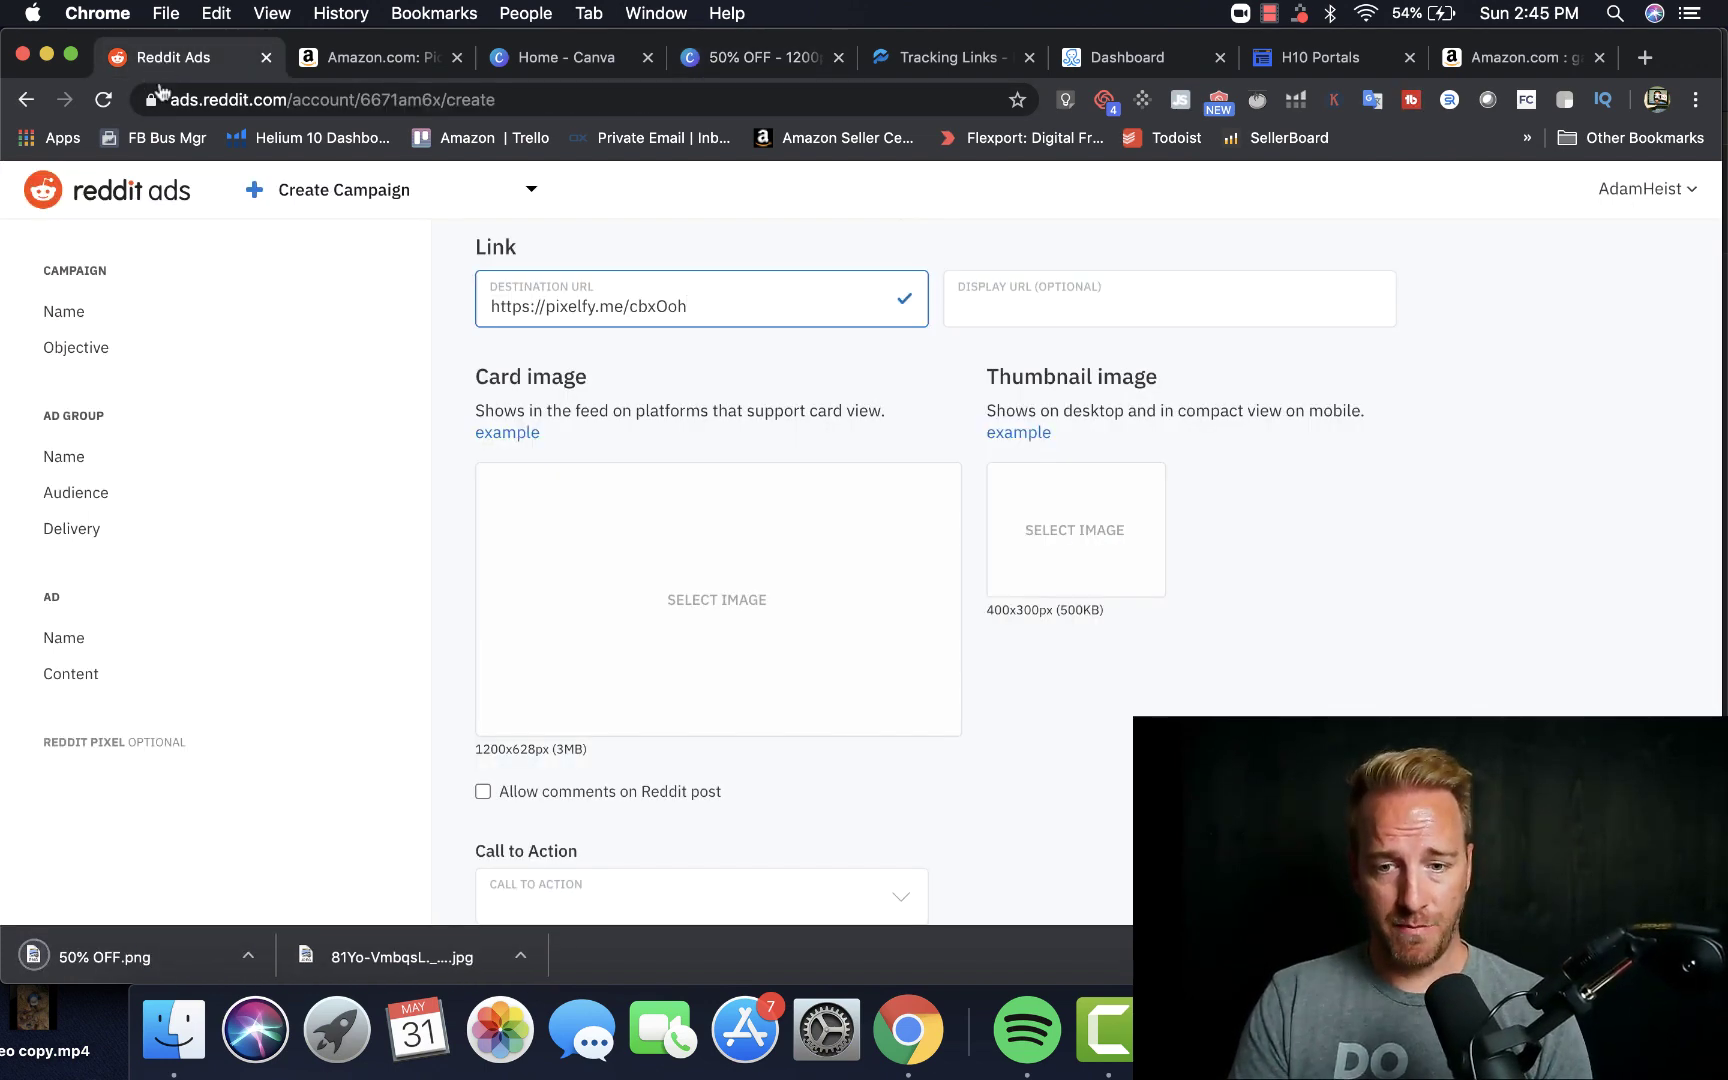
pyautogui.moveTo(168, 946); pyautogui.dragTo(692, 586)
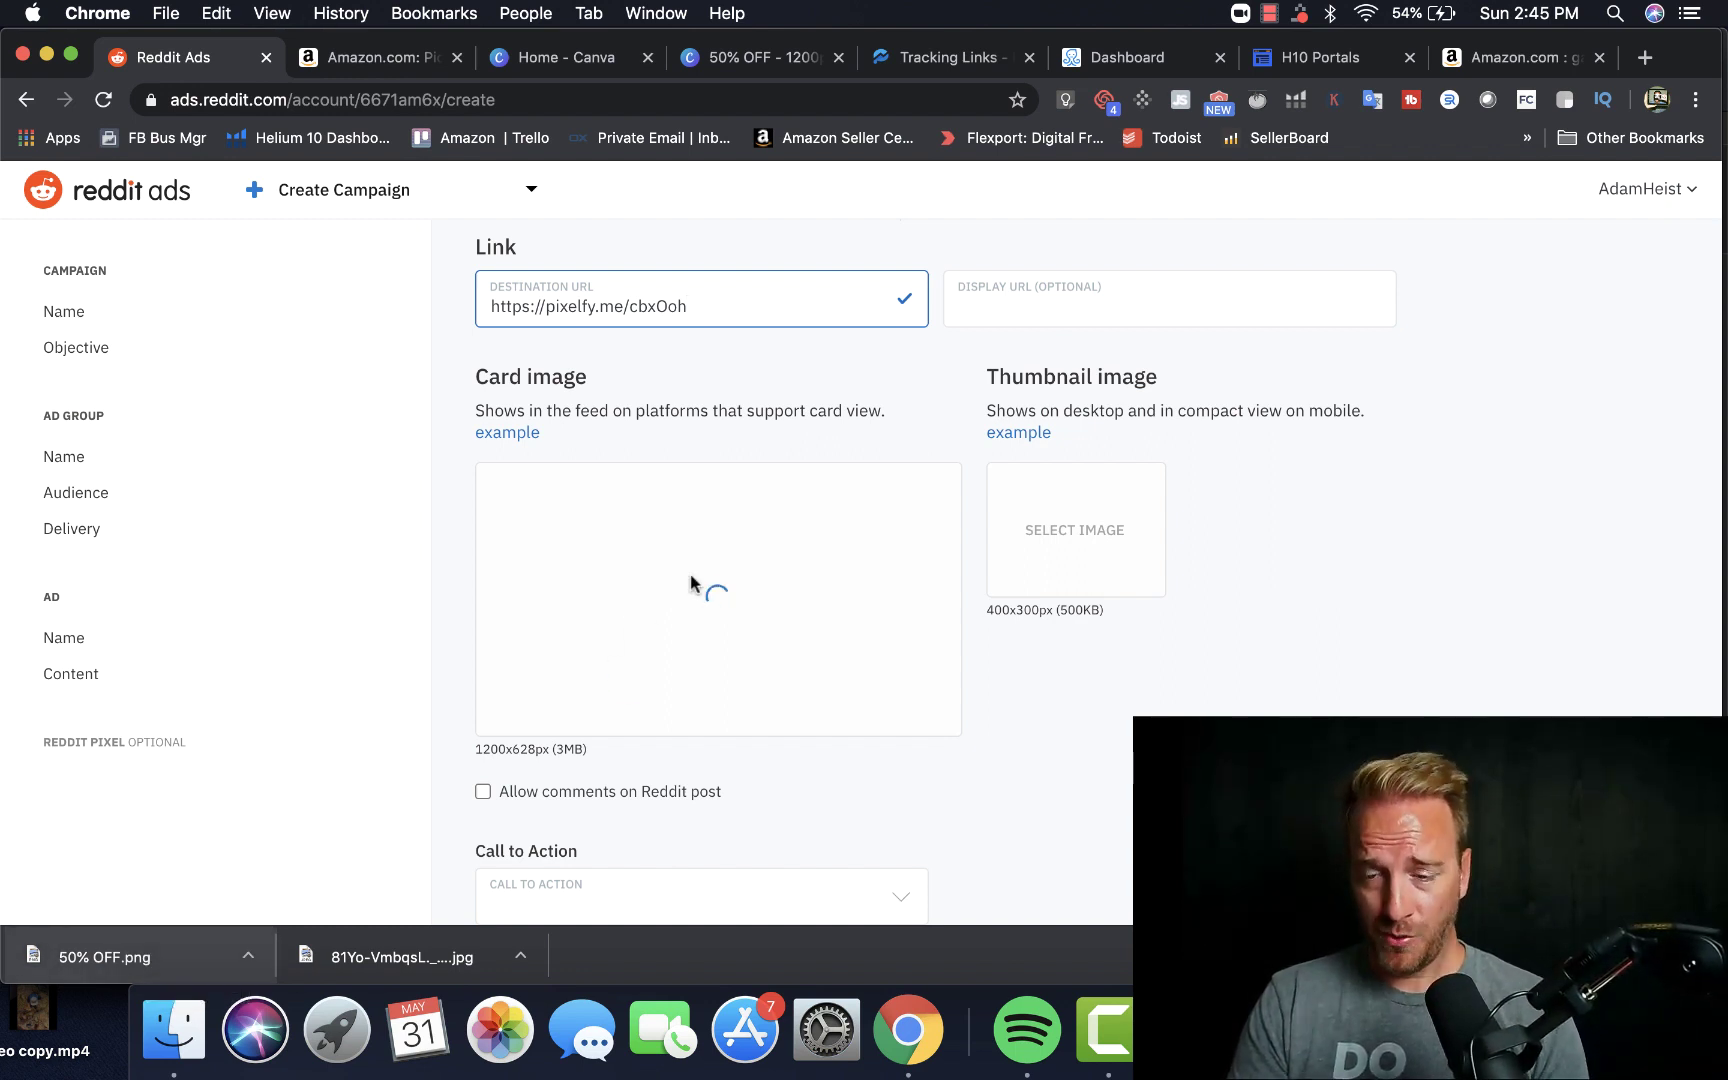
pyautogui.scroll(-4, 458, 535)
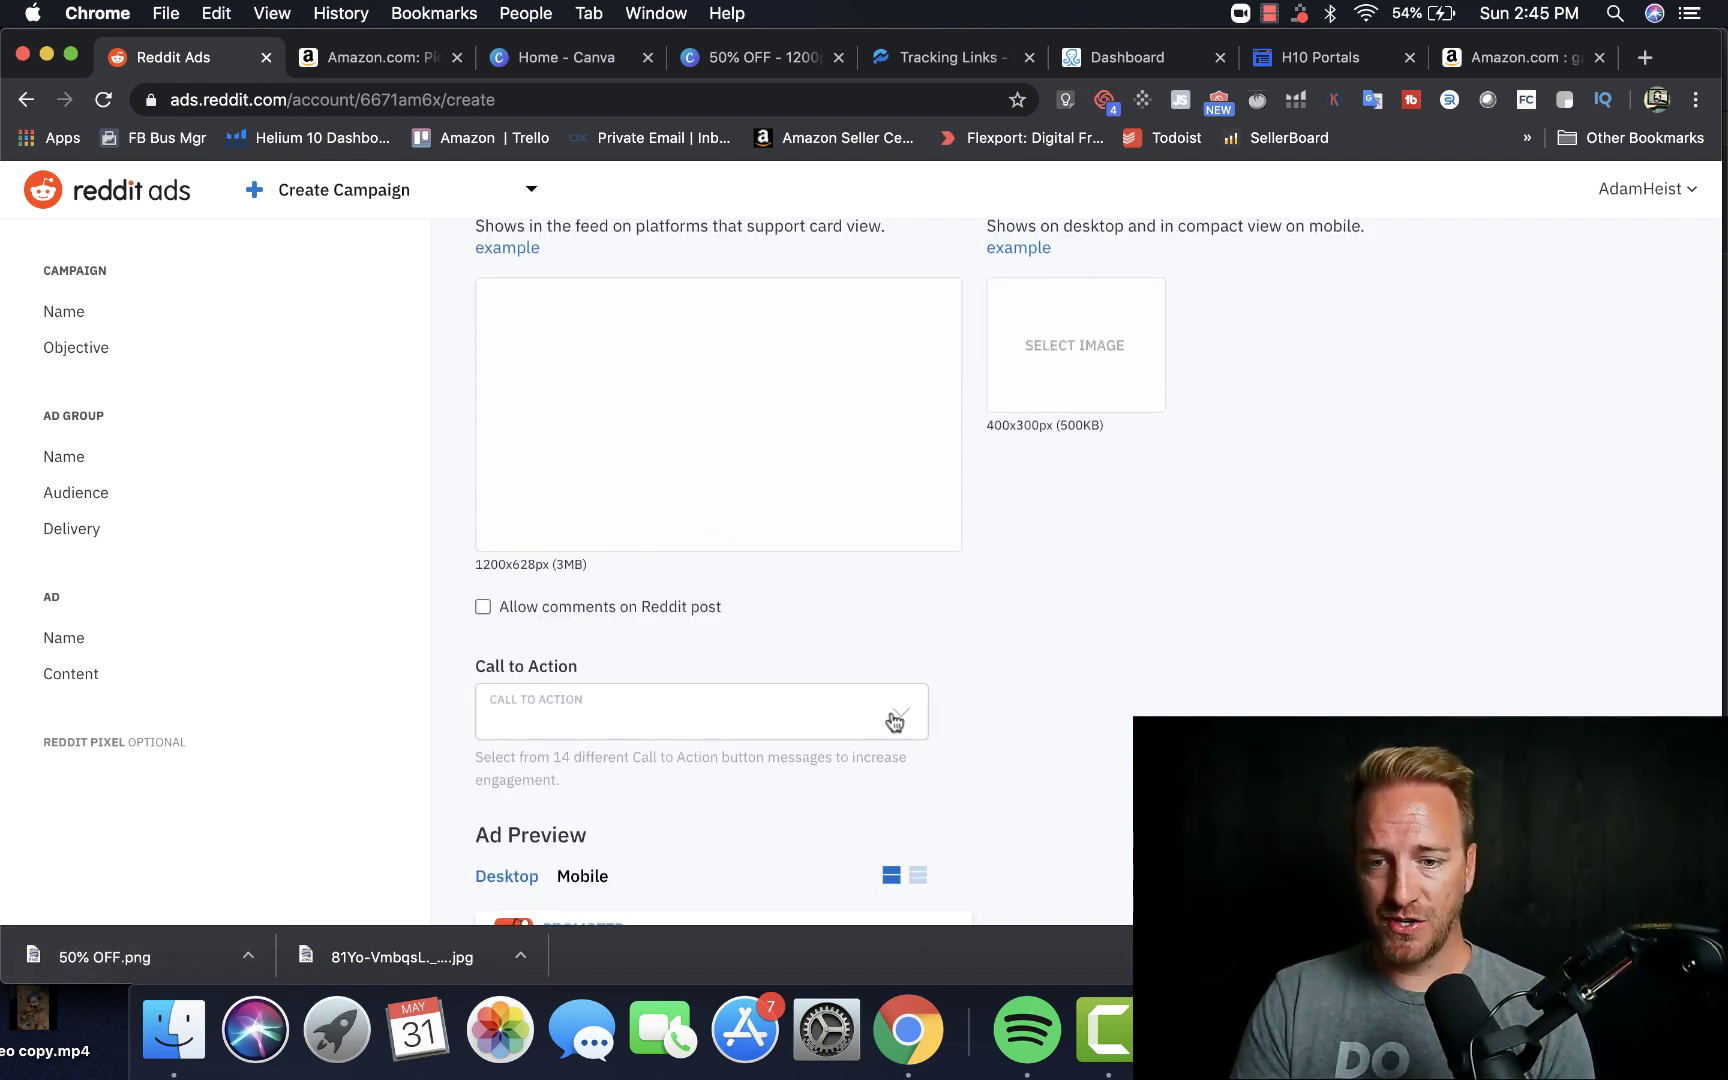
pyautogui.click(905, 714)
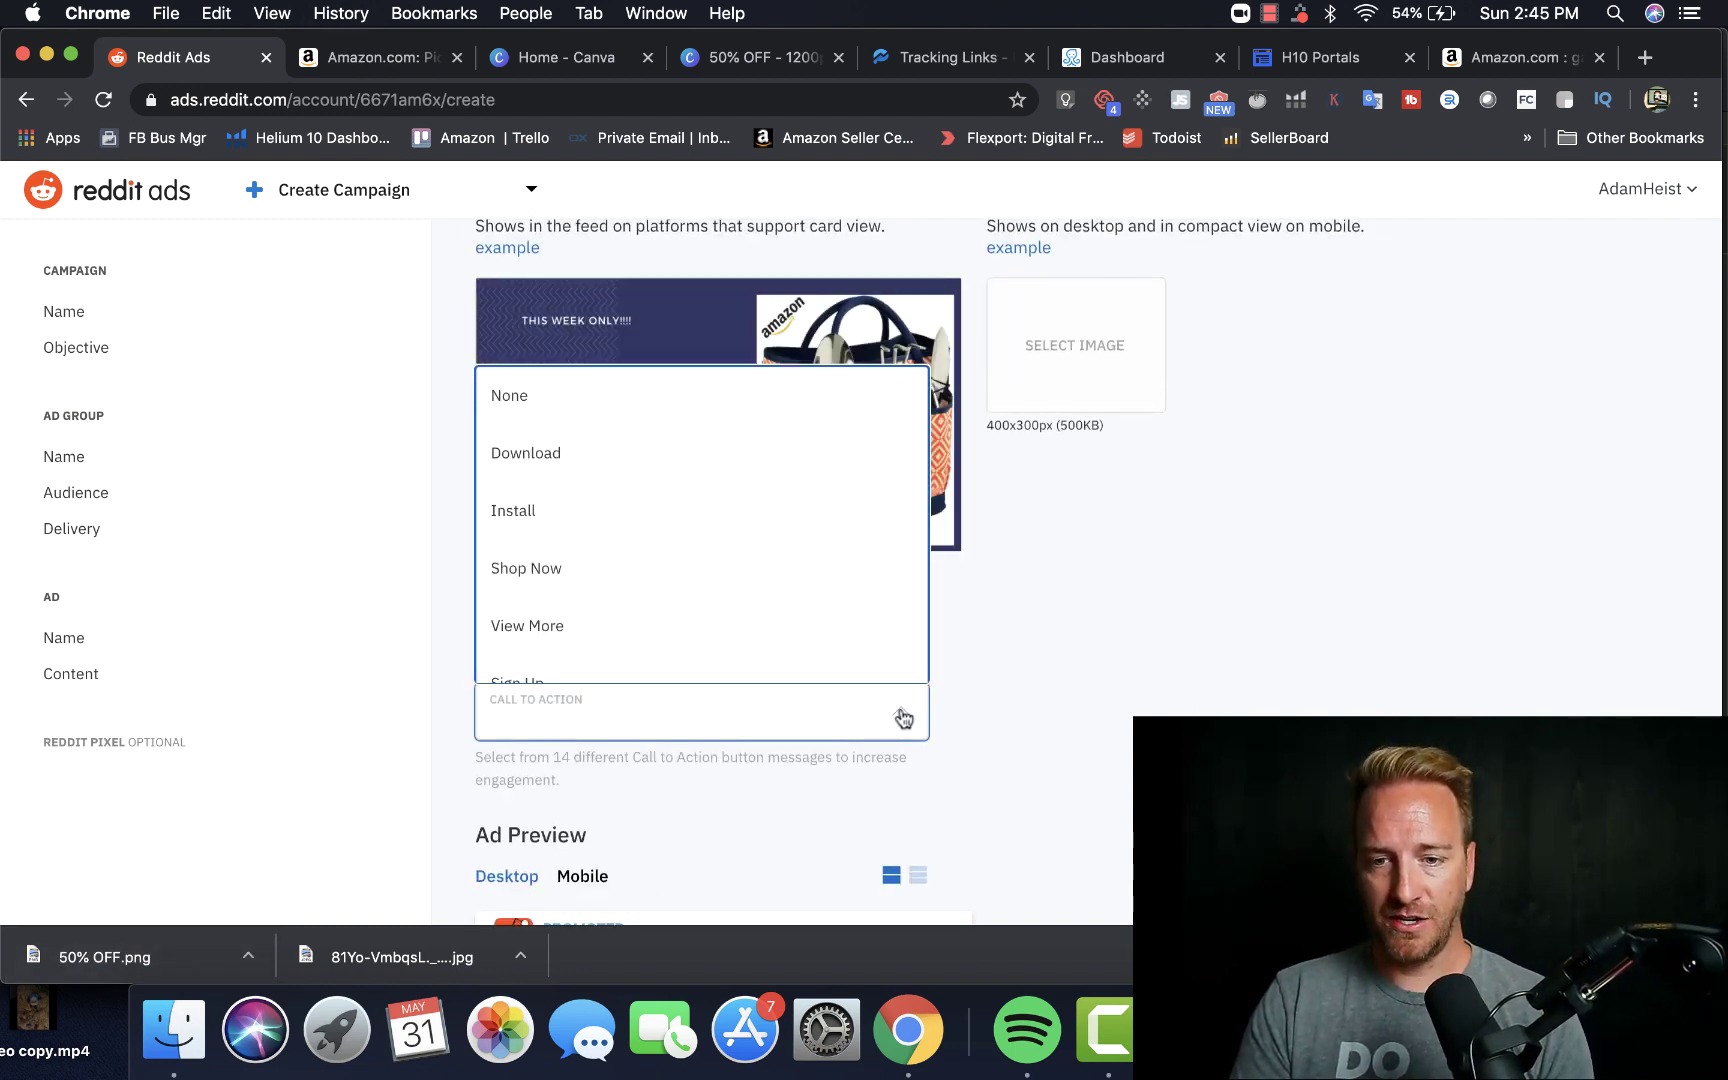
pyautogui.click(701, 570)
pyautogui.scroll(1, 1041, 718)
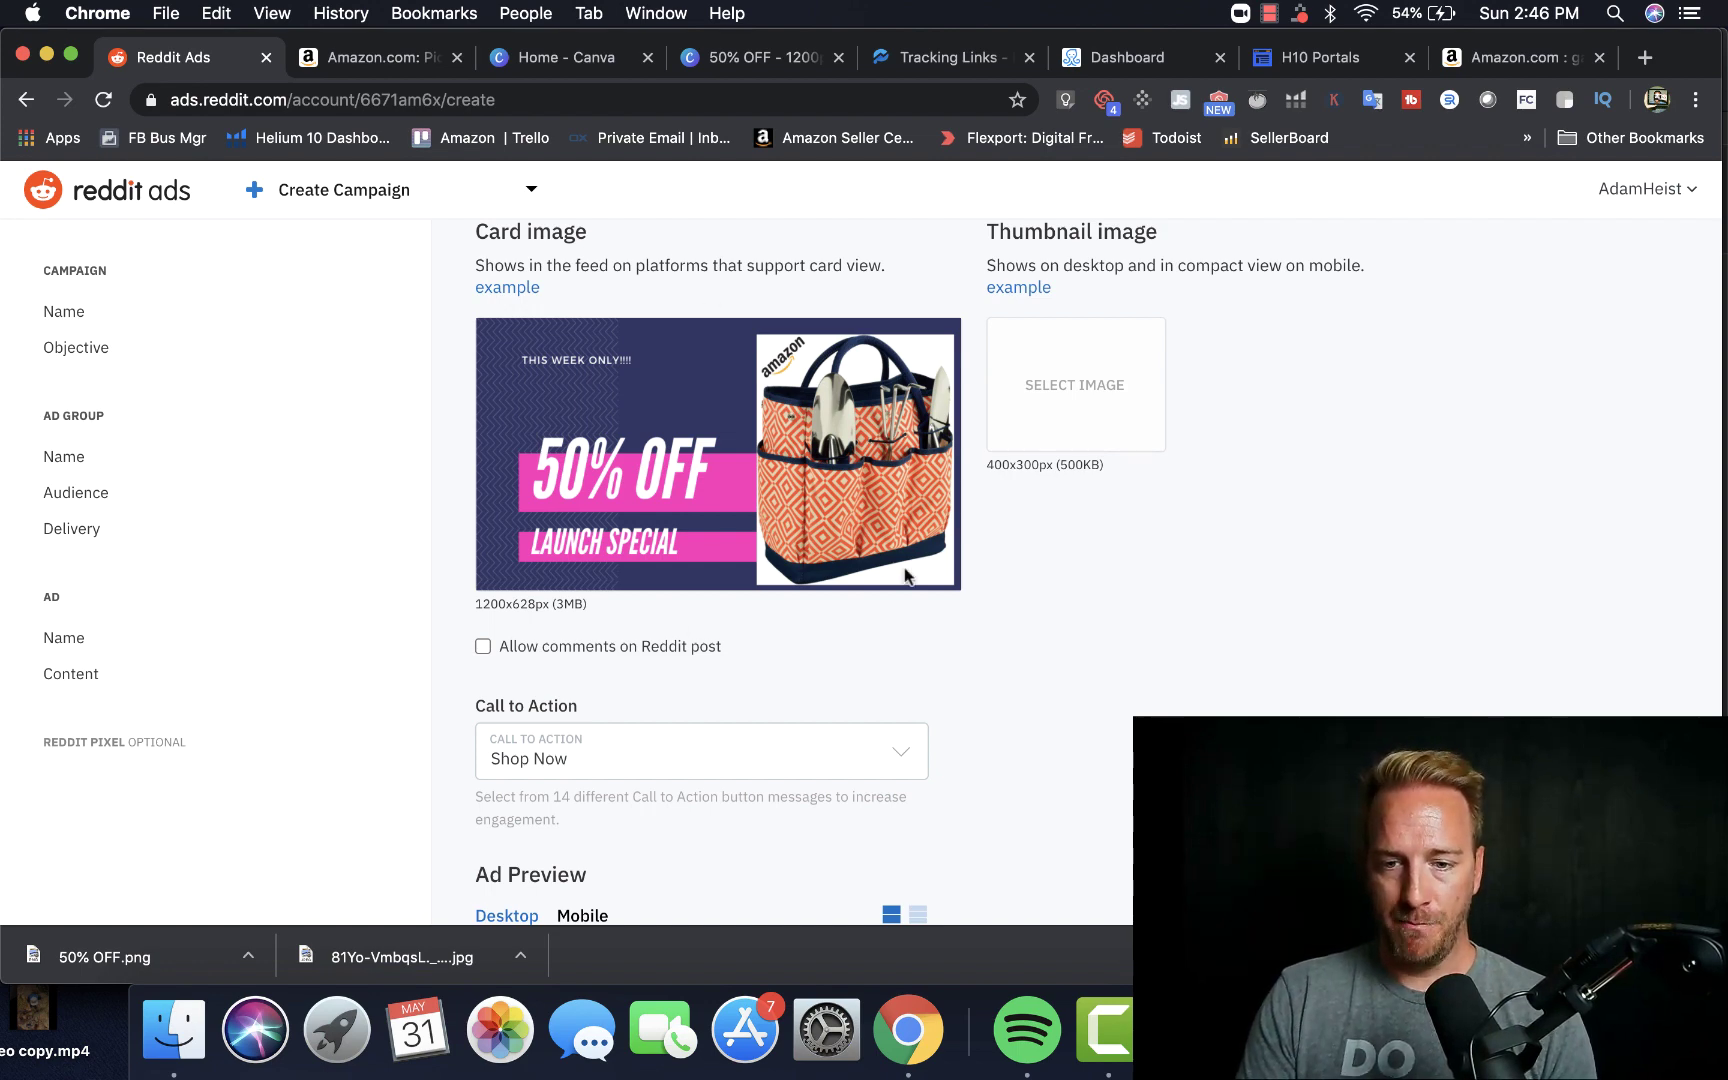
# Step: Scroll through the Reddit ad form to check the ad preview
pyautogui.scroll(-4, 1049, 708)
pyautogui.scroll(3, 1049, 708)
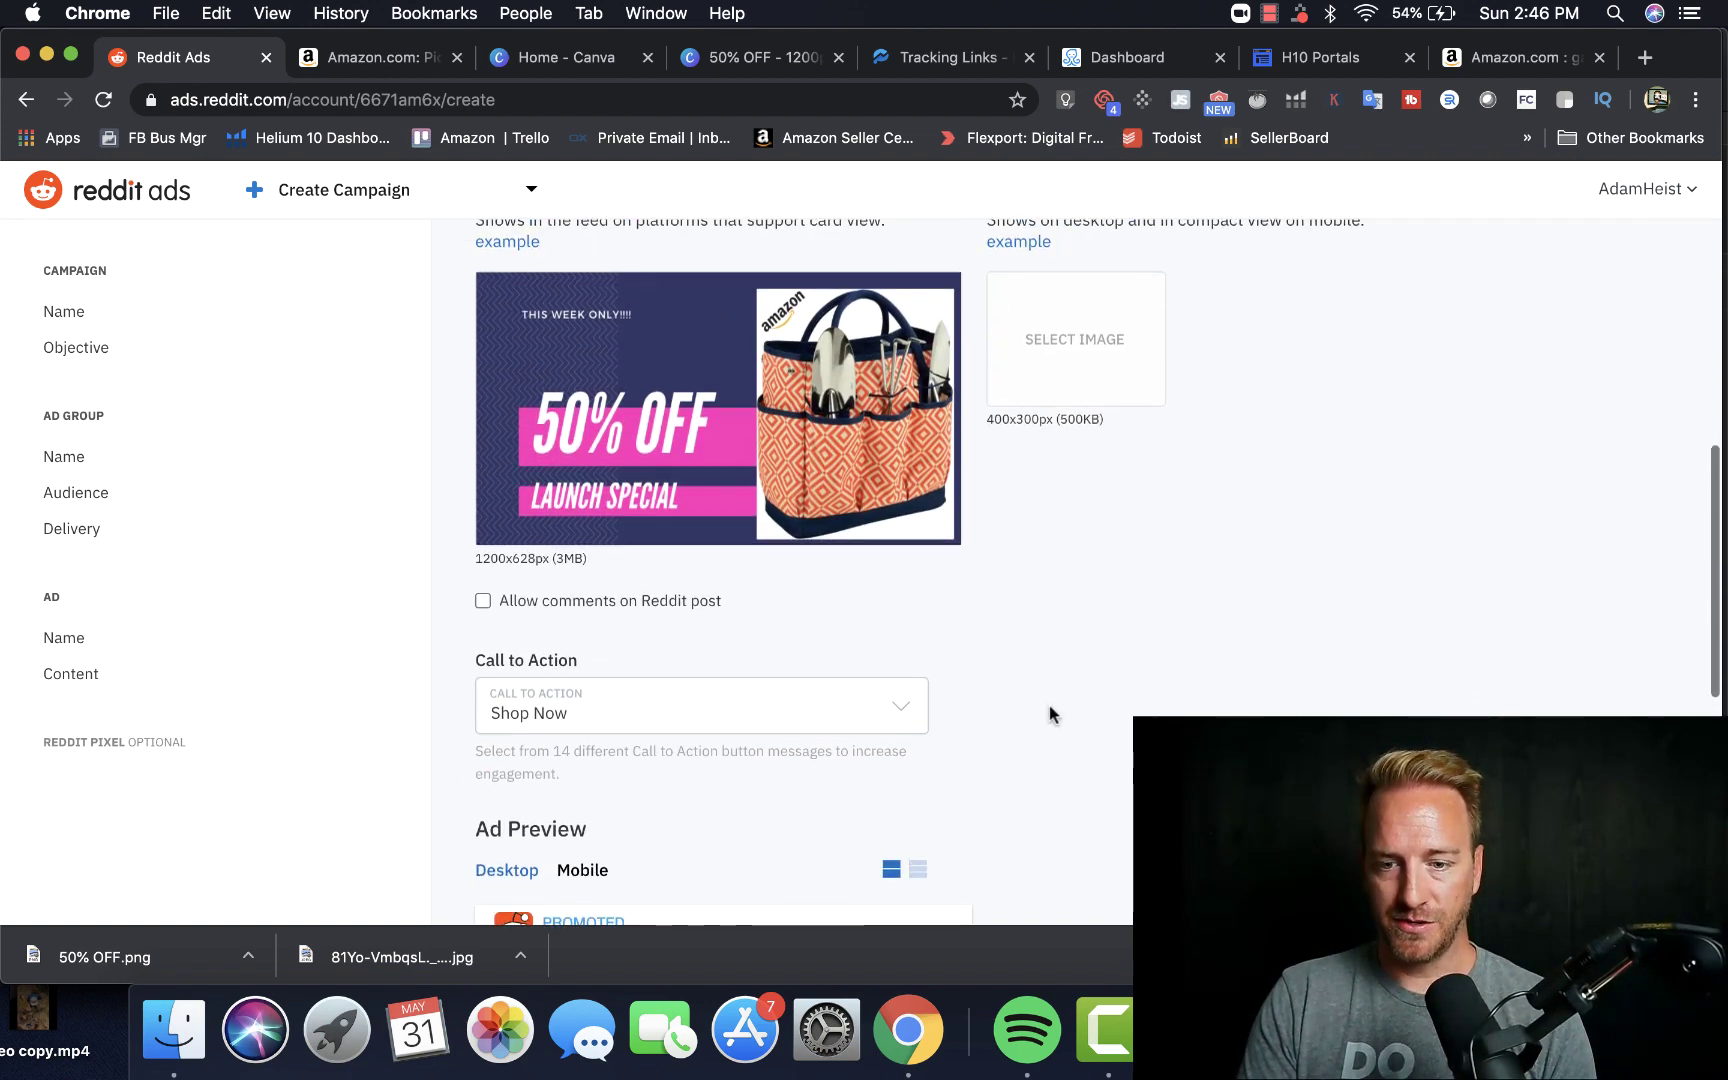
pyautogui.scroll(-7, 1049, 705)
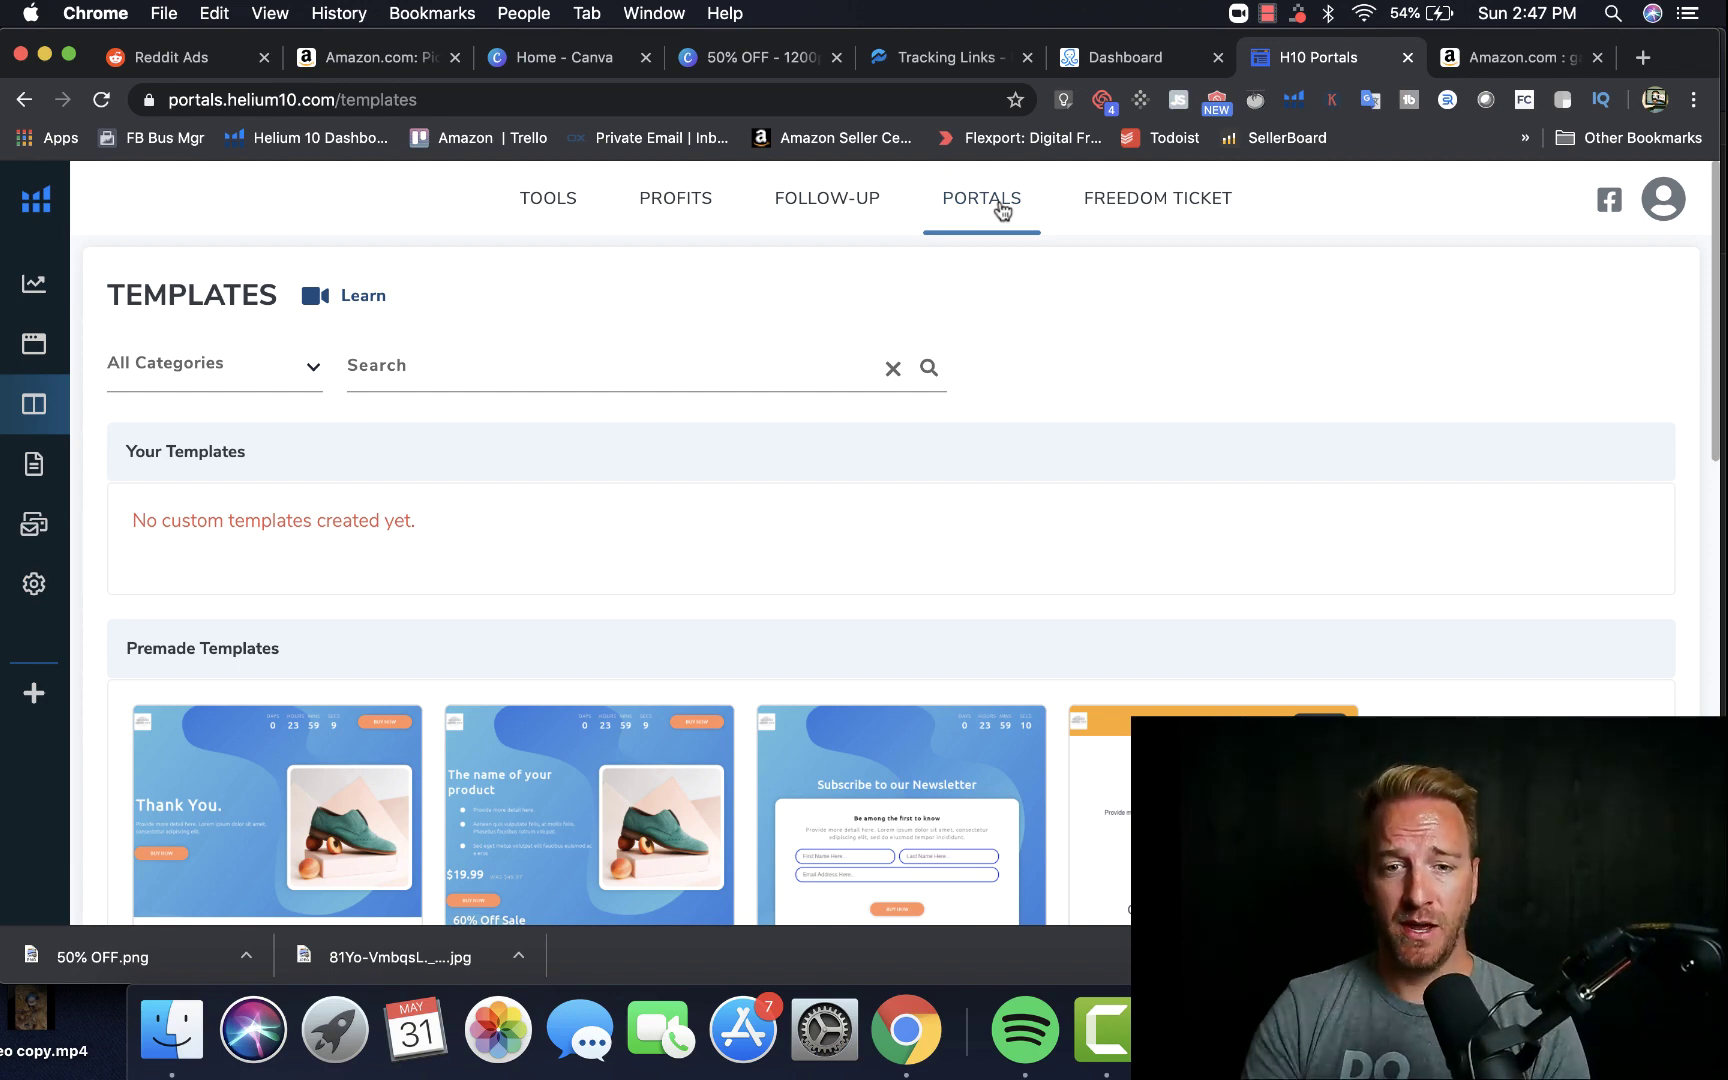
# Step: Find Ocean - Product Sales among Premade Templates and start editing a copy of it
pyautogui.scroll(-2, 690, 350)
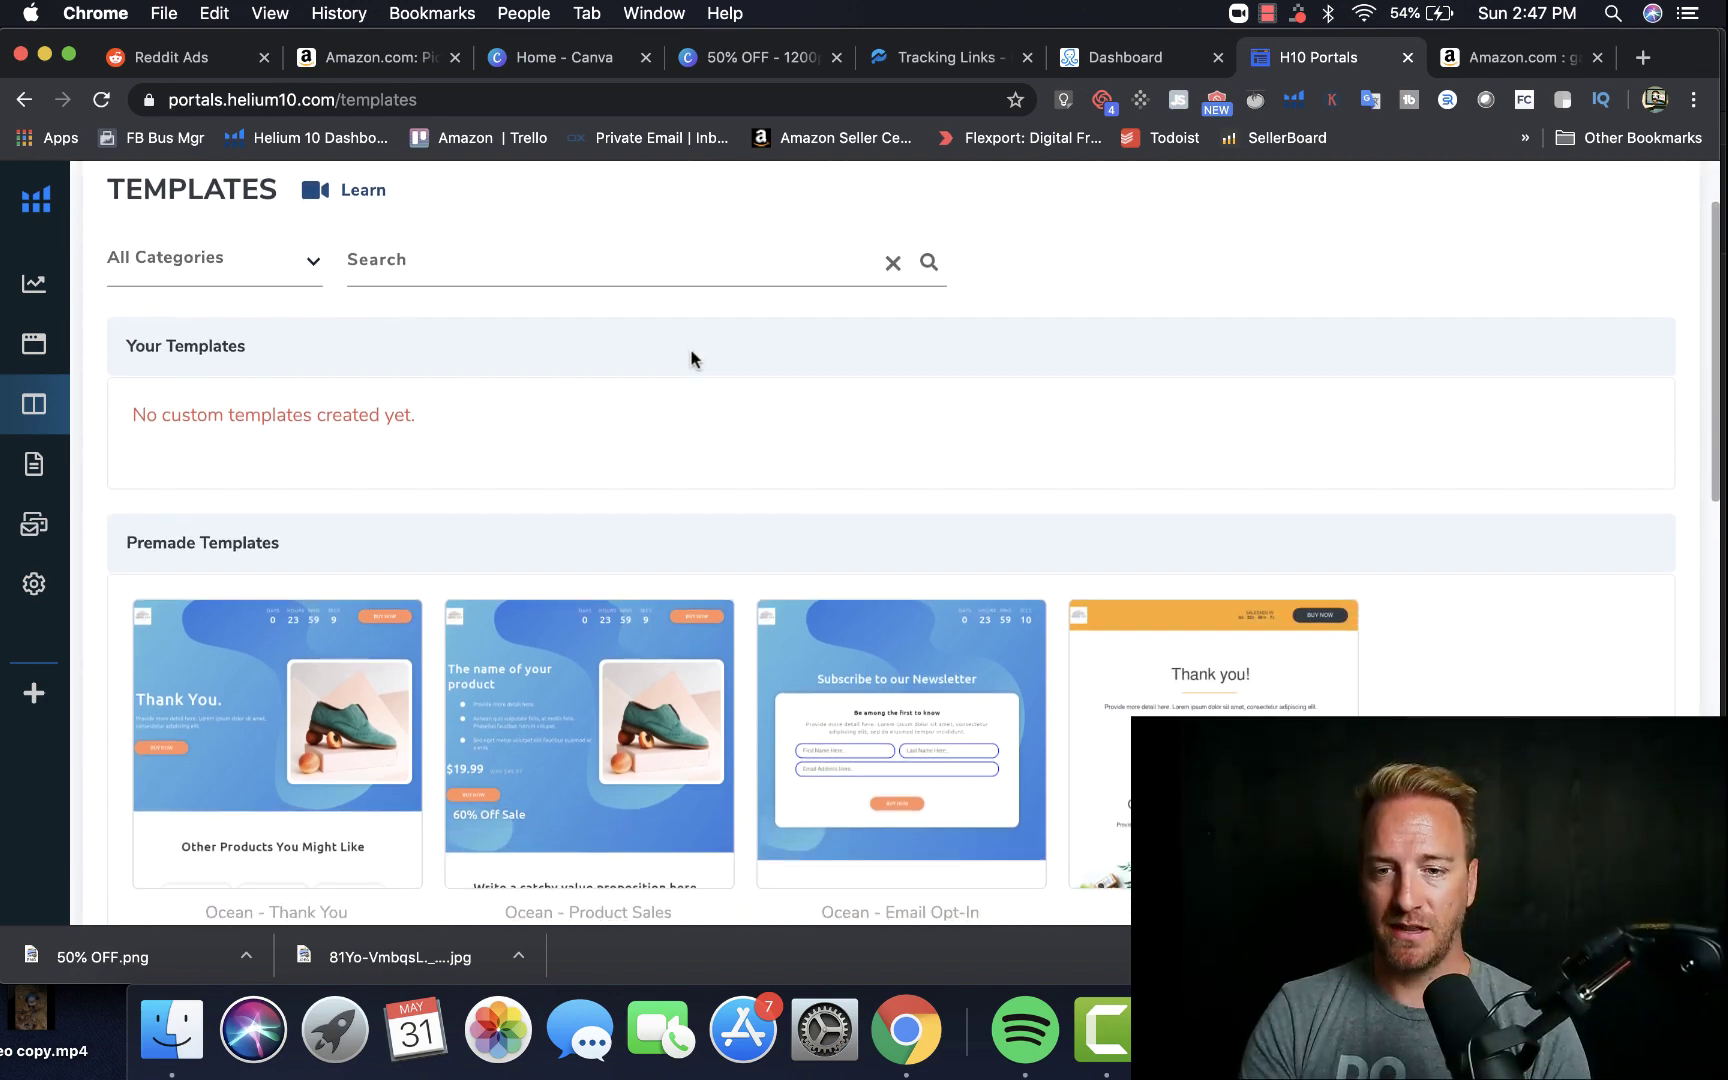
pyautogui.scroll(-2, 690, 350)
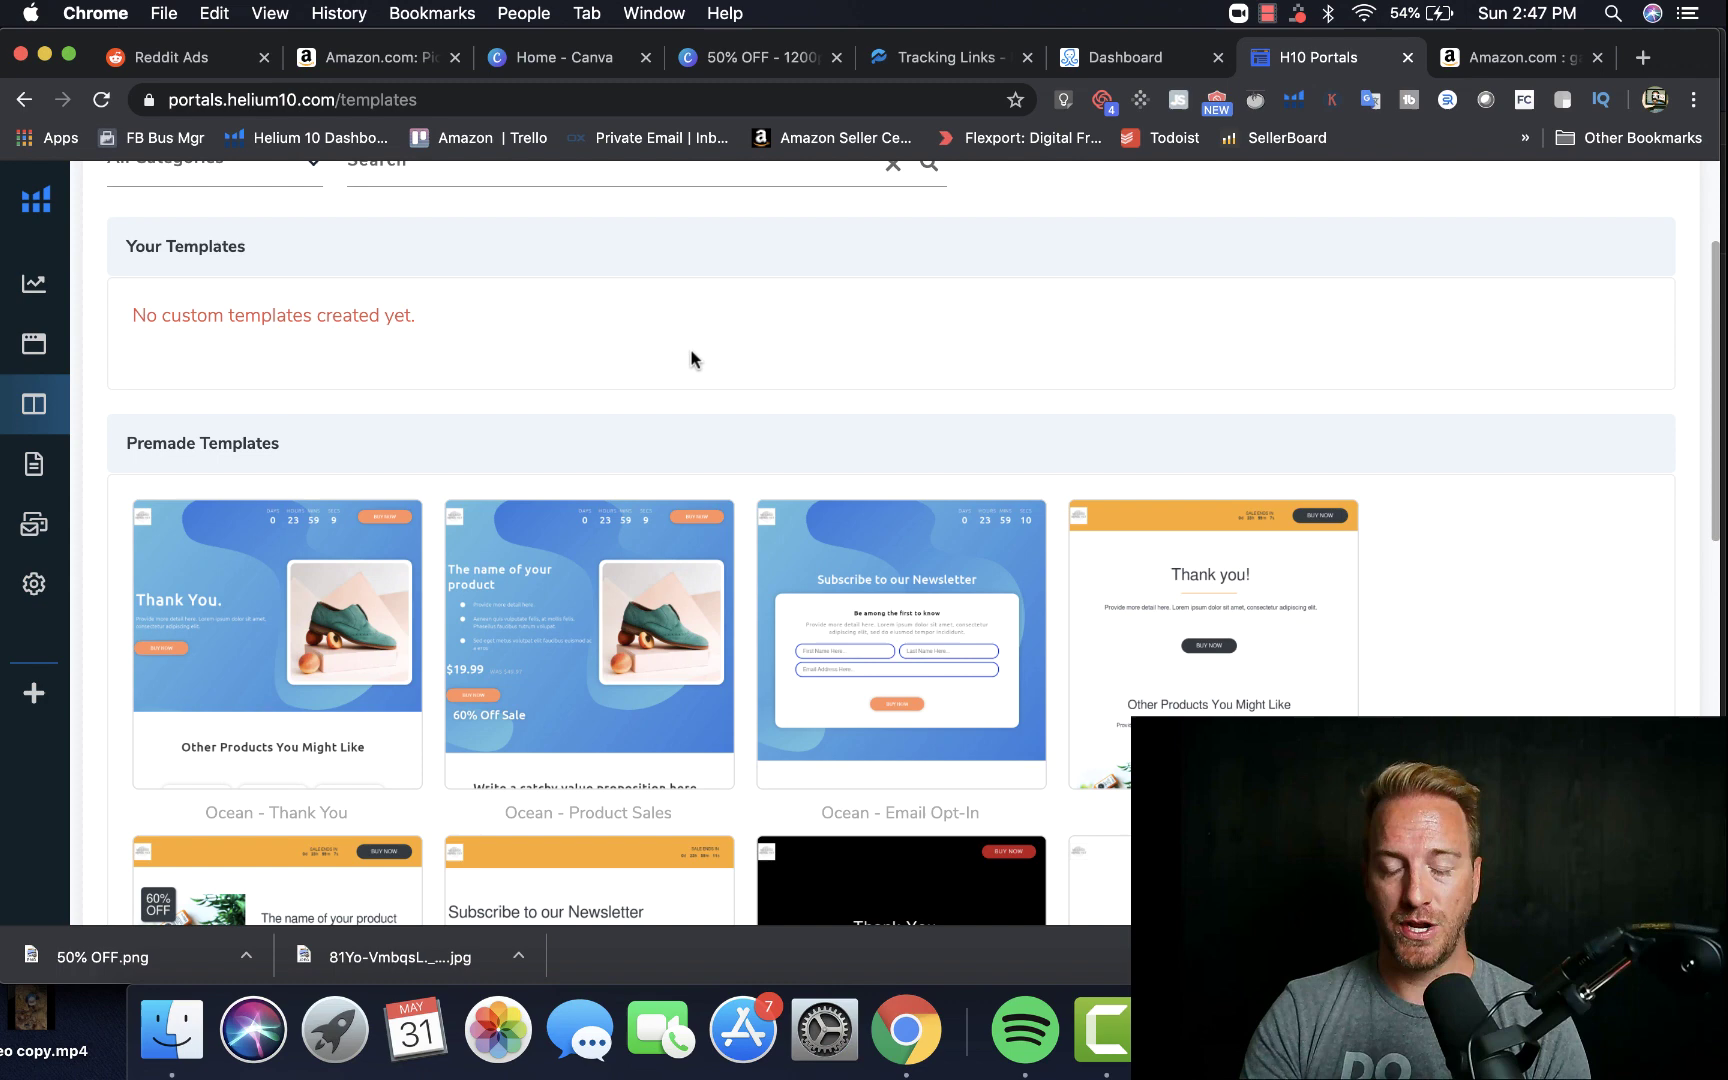
pyautogui.scroll(-2, 690, 359)
pyautogui.moveTo(648, 401)
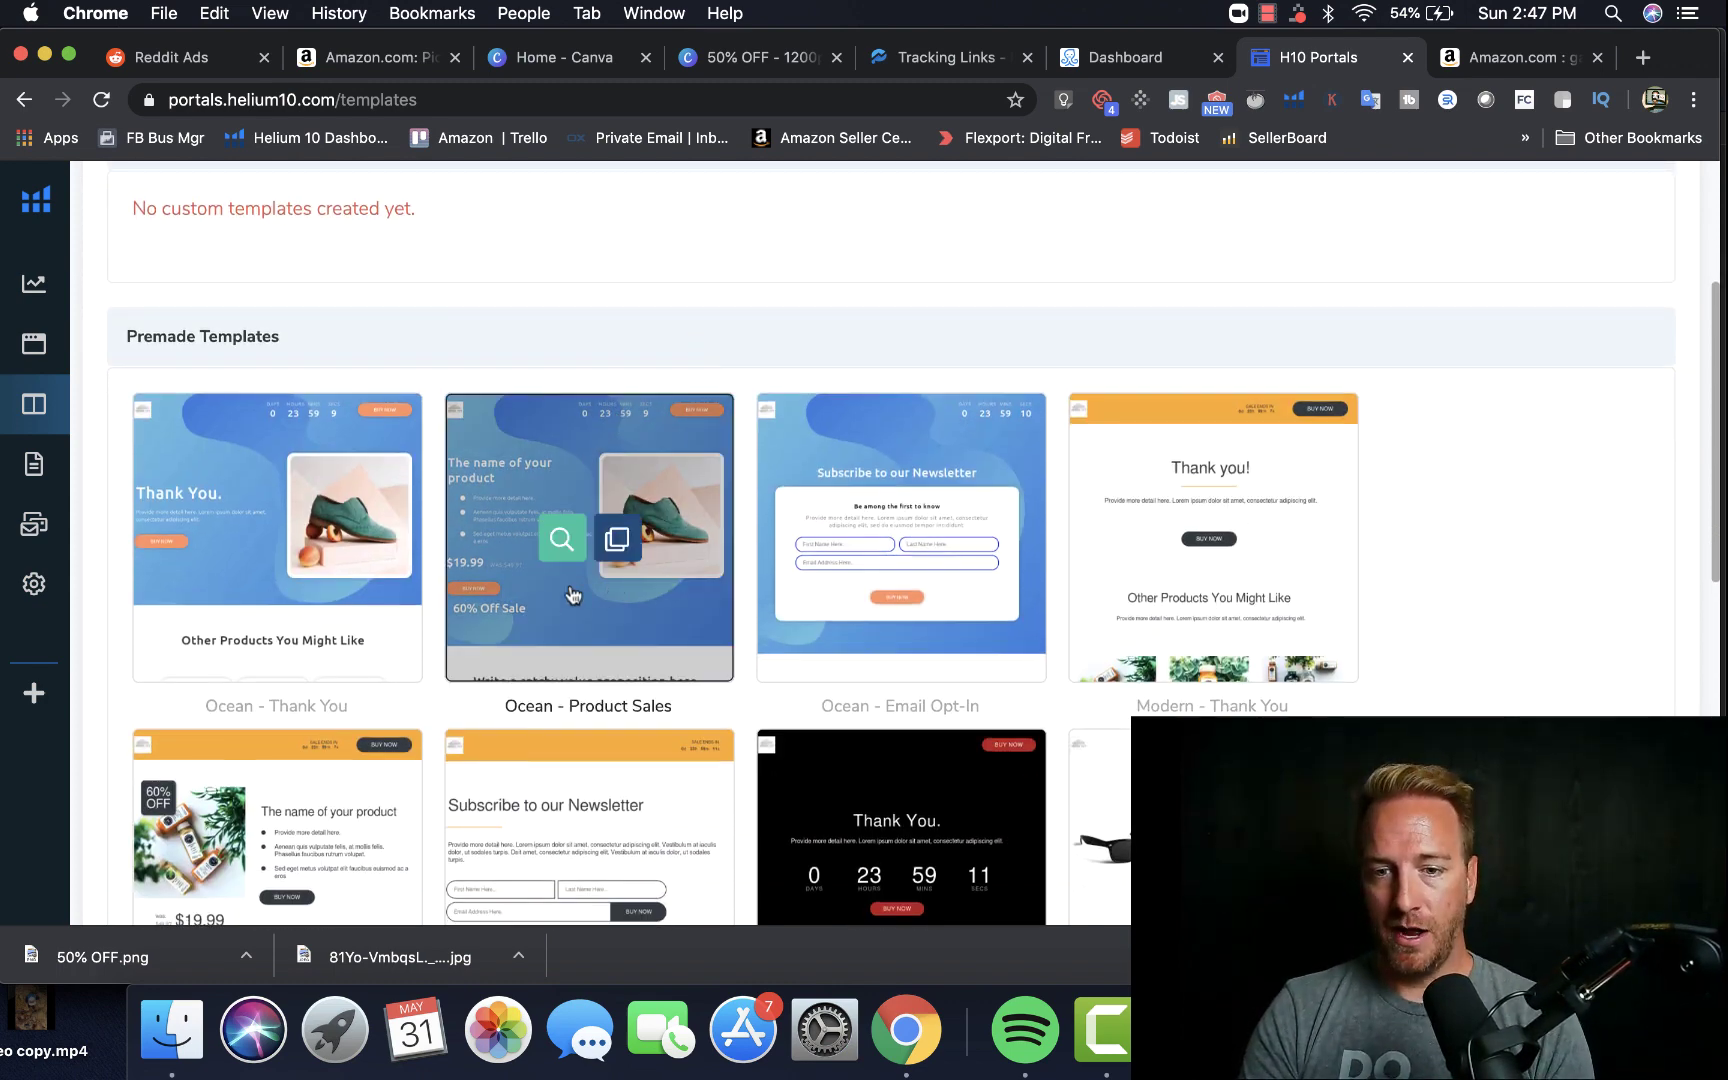
pyautogui.scroll(-4, 572, 592)
pyautogui.scroll(1, 572, 592)
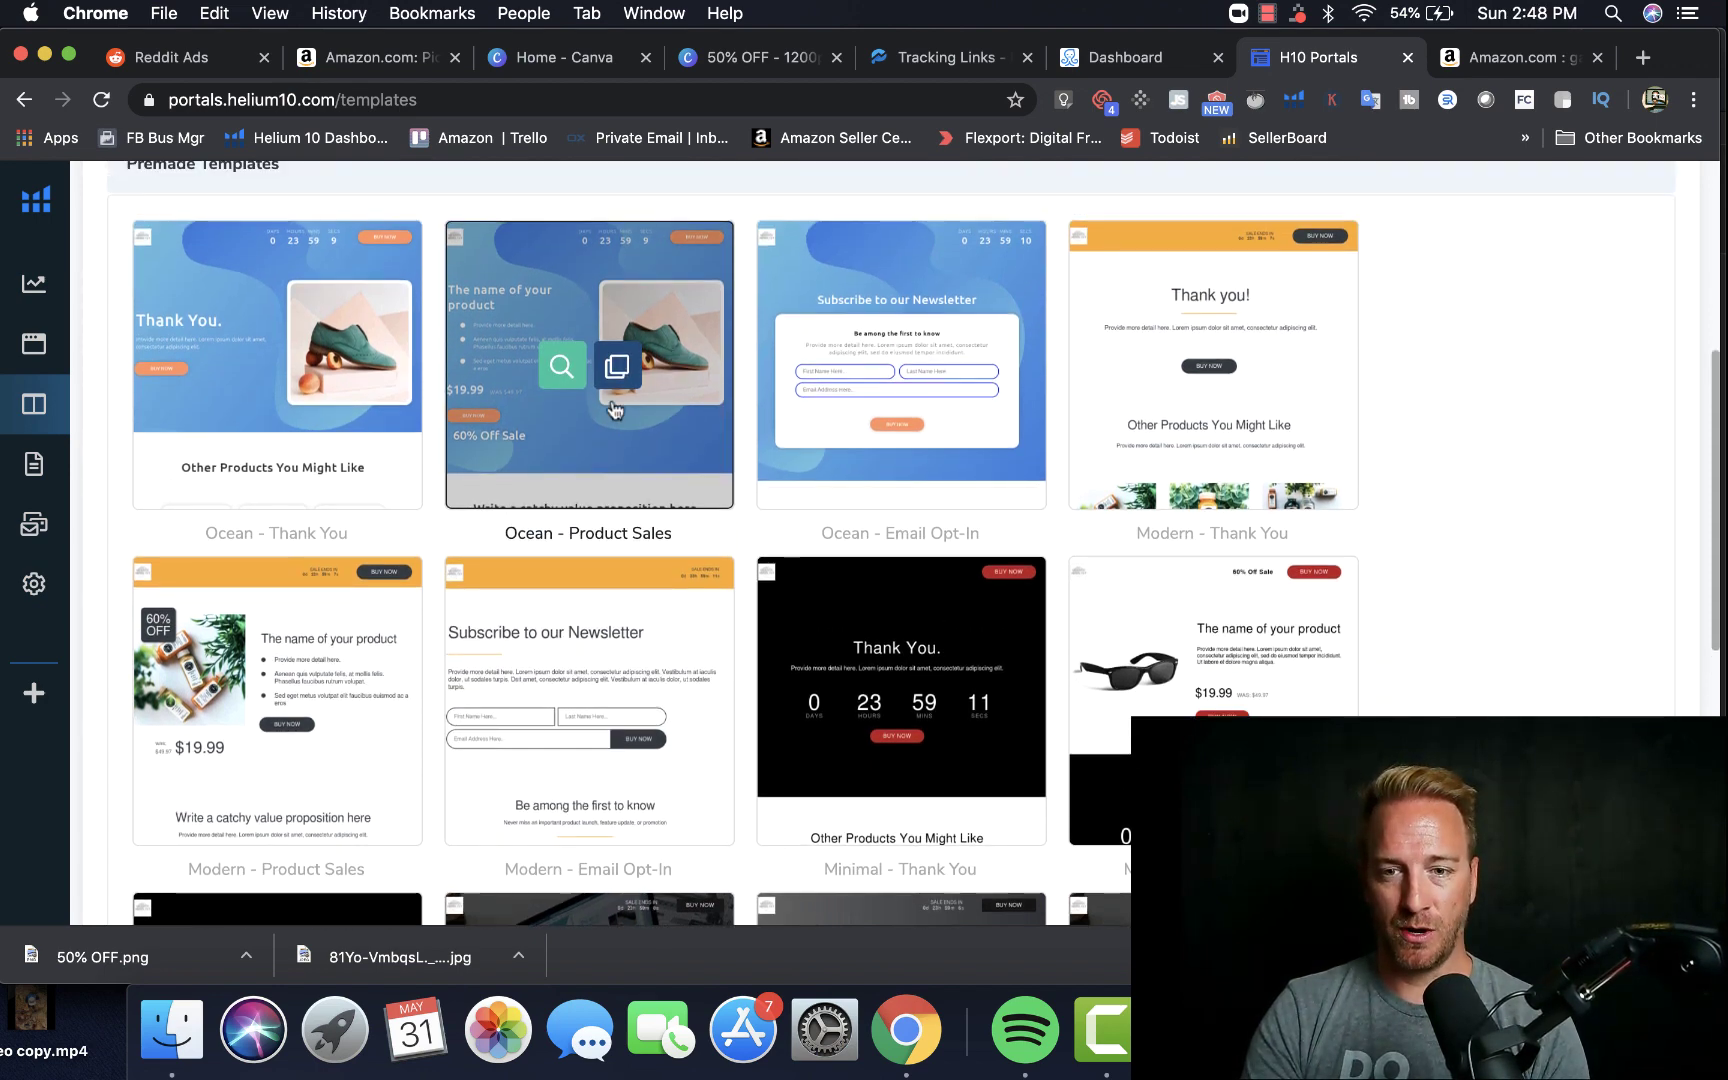
pyautogui.click(630, 372)
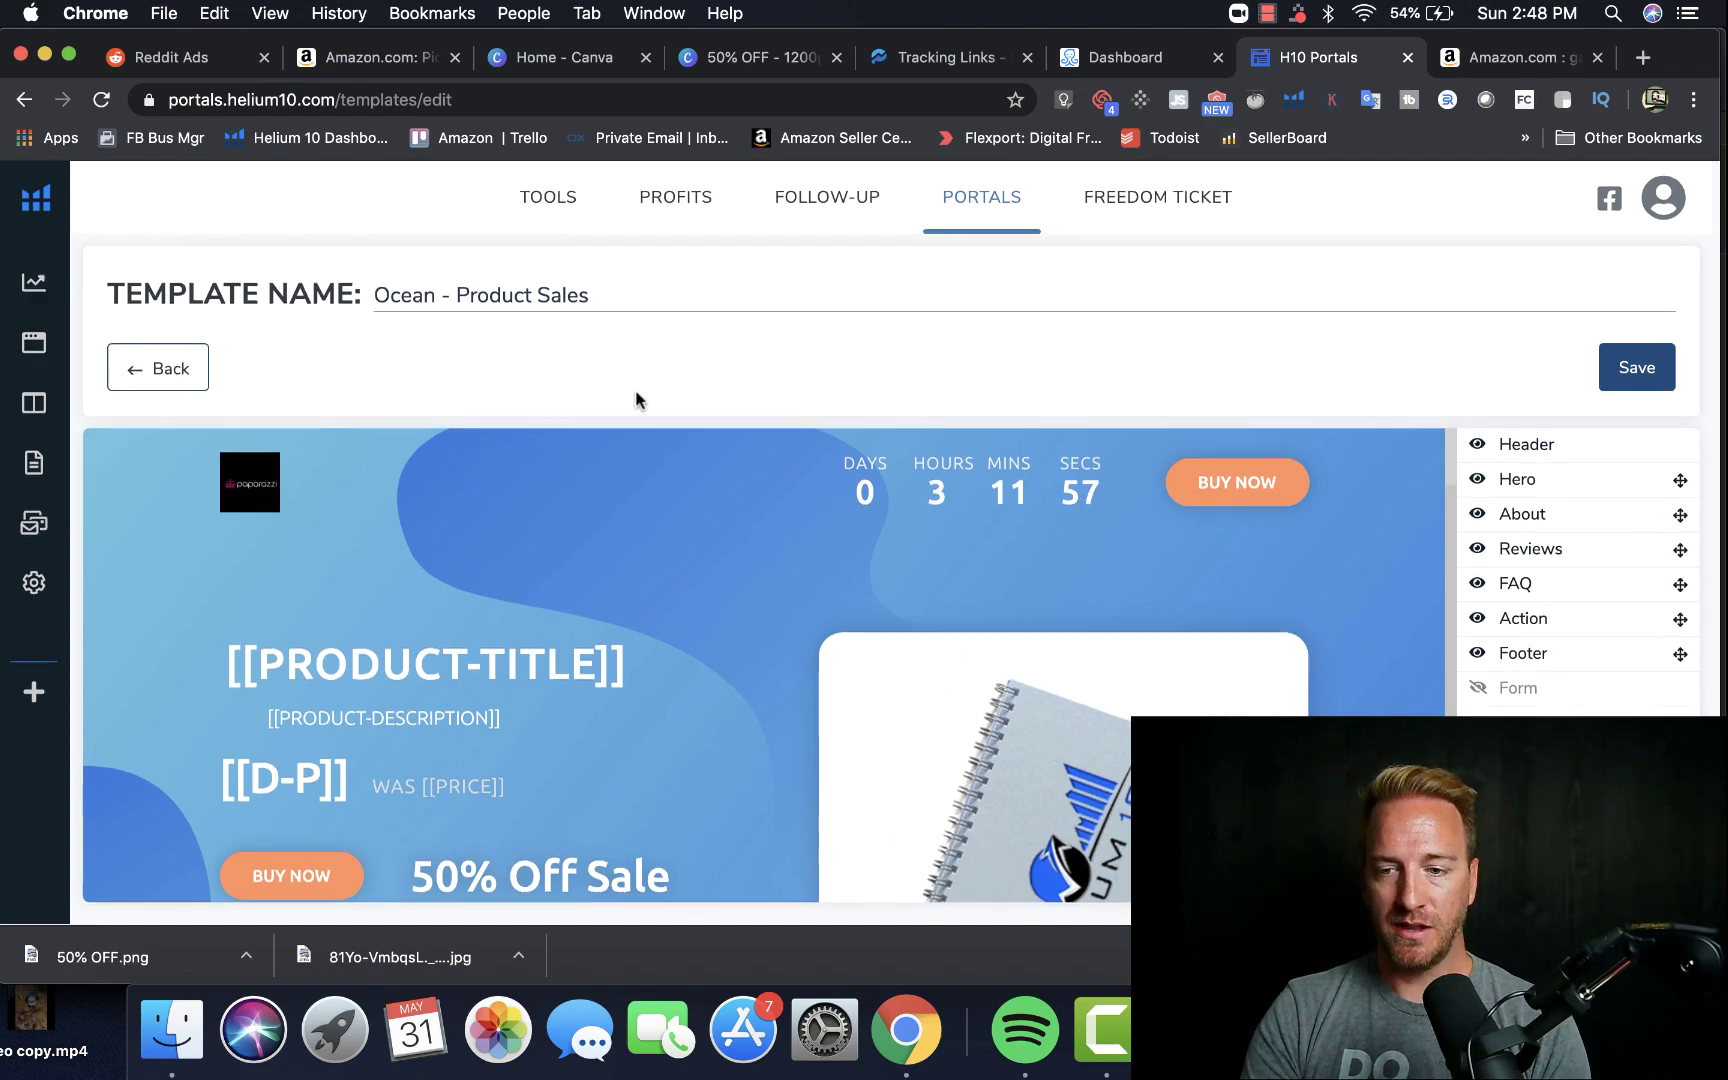
# Step: Scroll through the copied Ocean - Product Sales template preview
pyautogui.scroll(-3, 829, 530)
pyautogui.scroll(2, 829, 533)
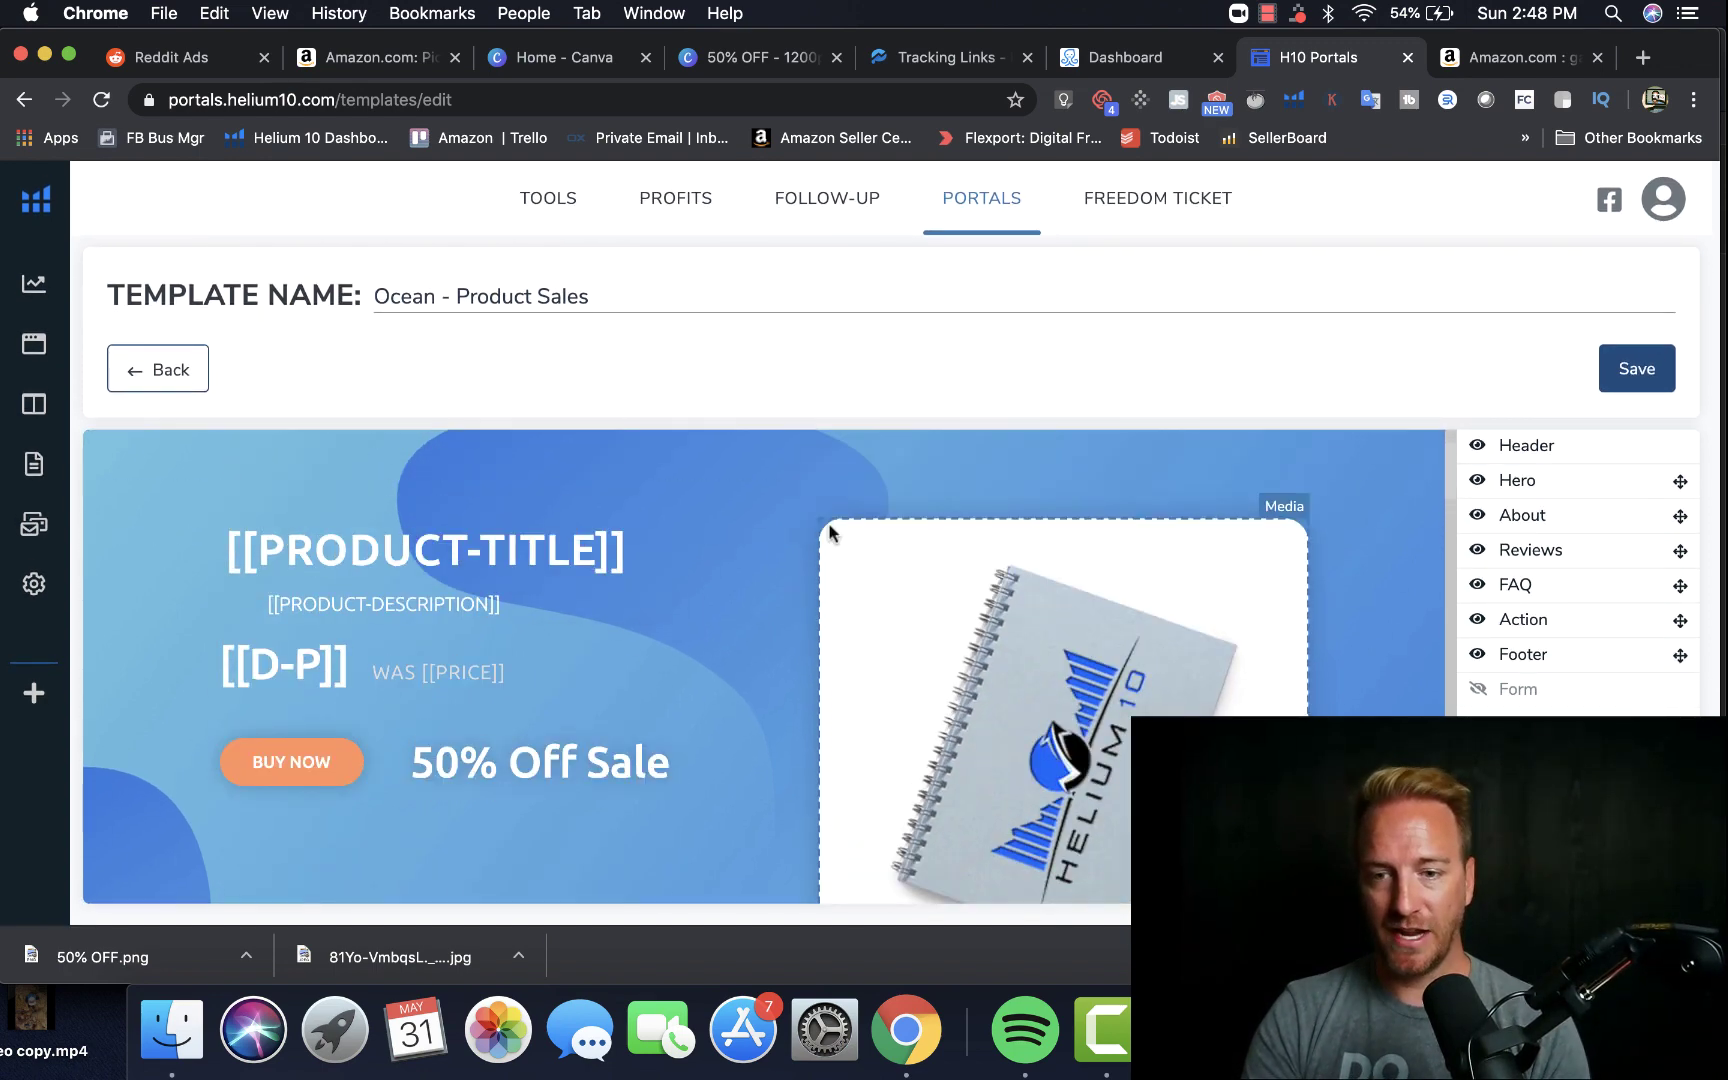
pyautogui.scroll(-1, 974, 634)
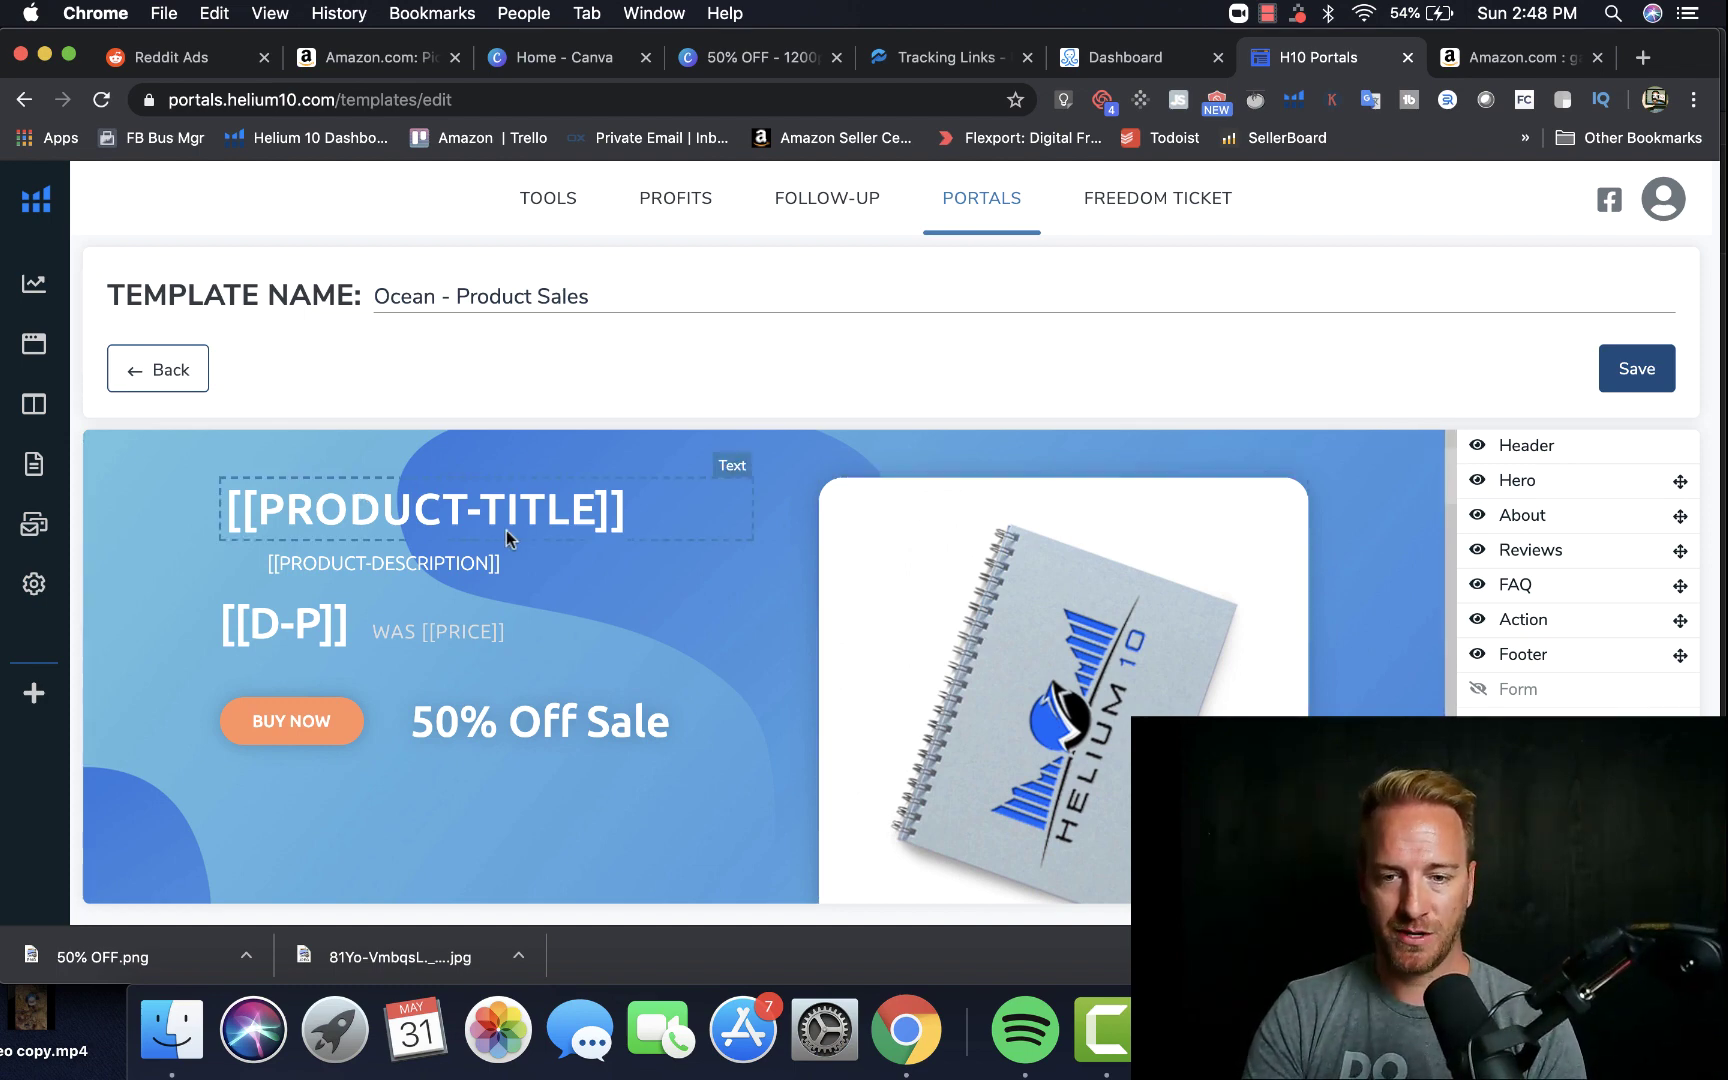
pyautogui.scroll(2, 602, 667)
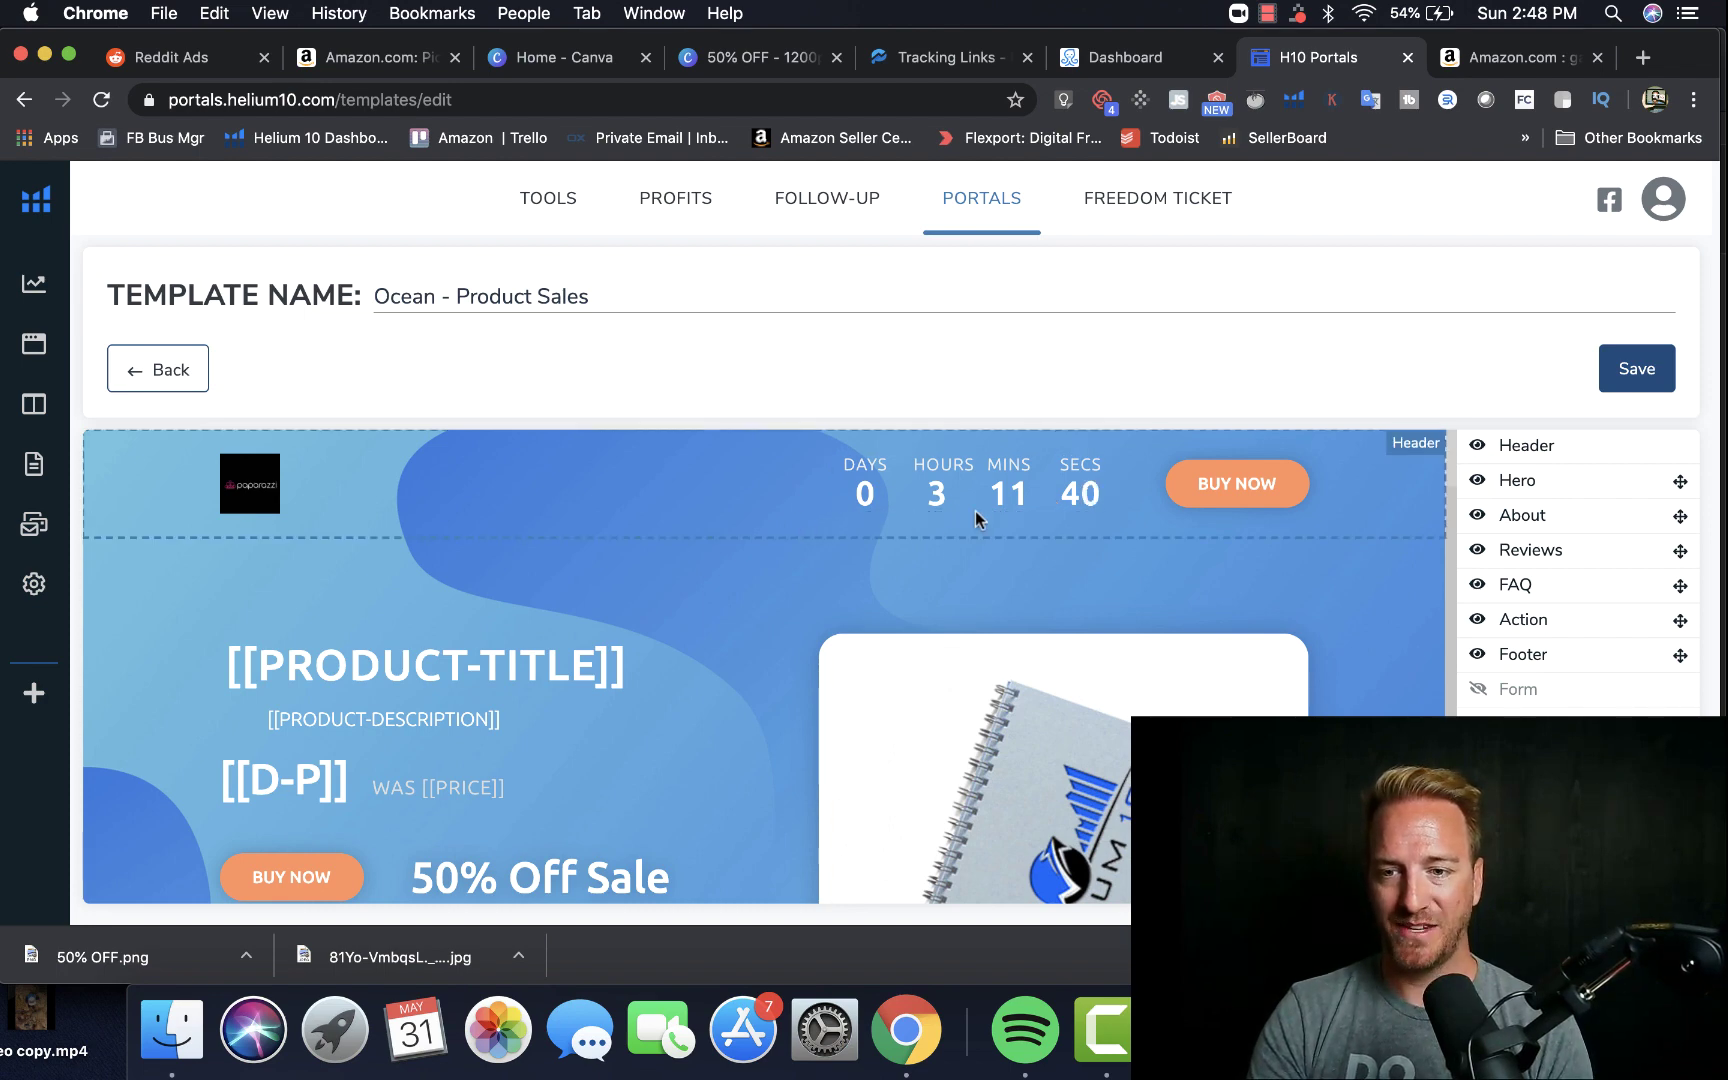
pyautogui.scroll(-3, 914, 559)
pyautogui.scroll(-4, 751, 477)
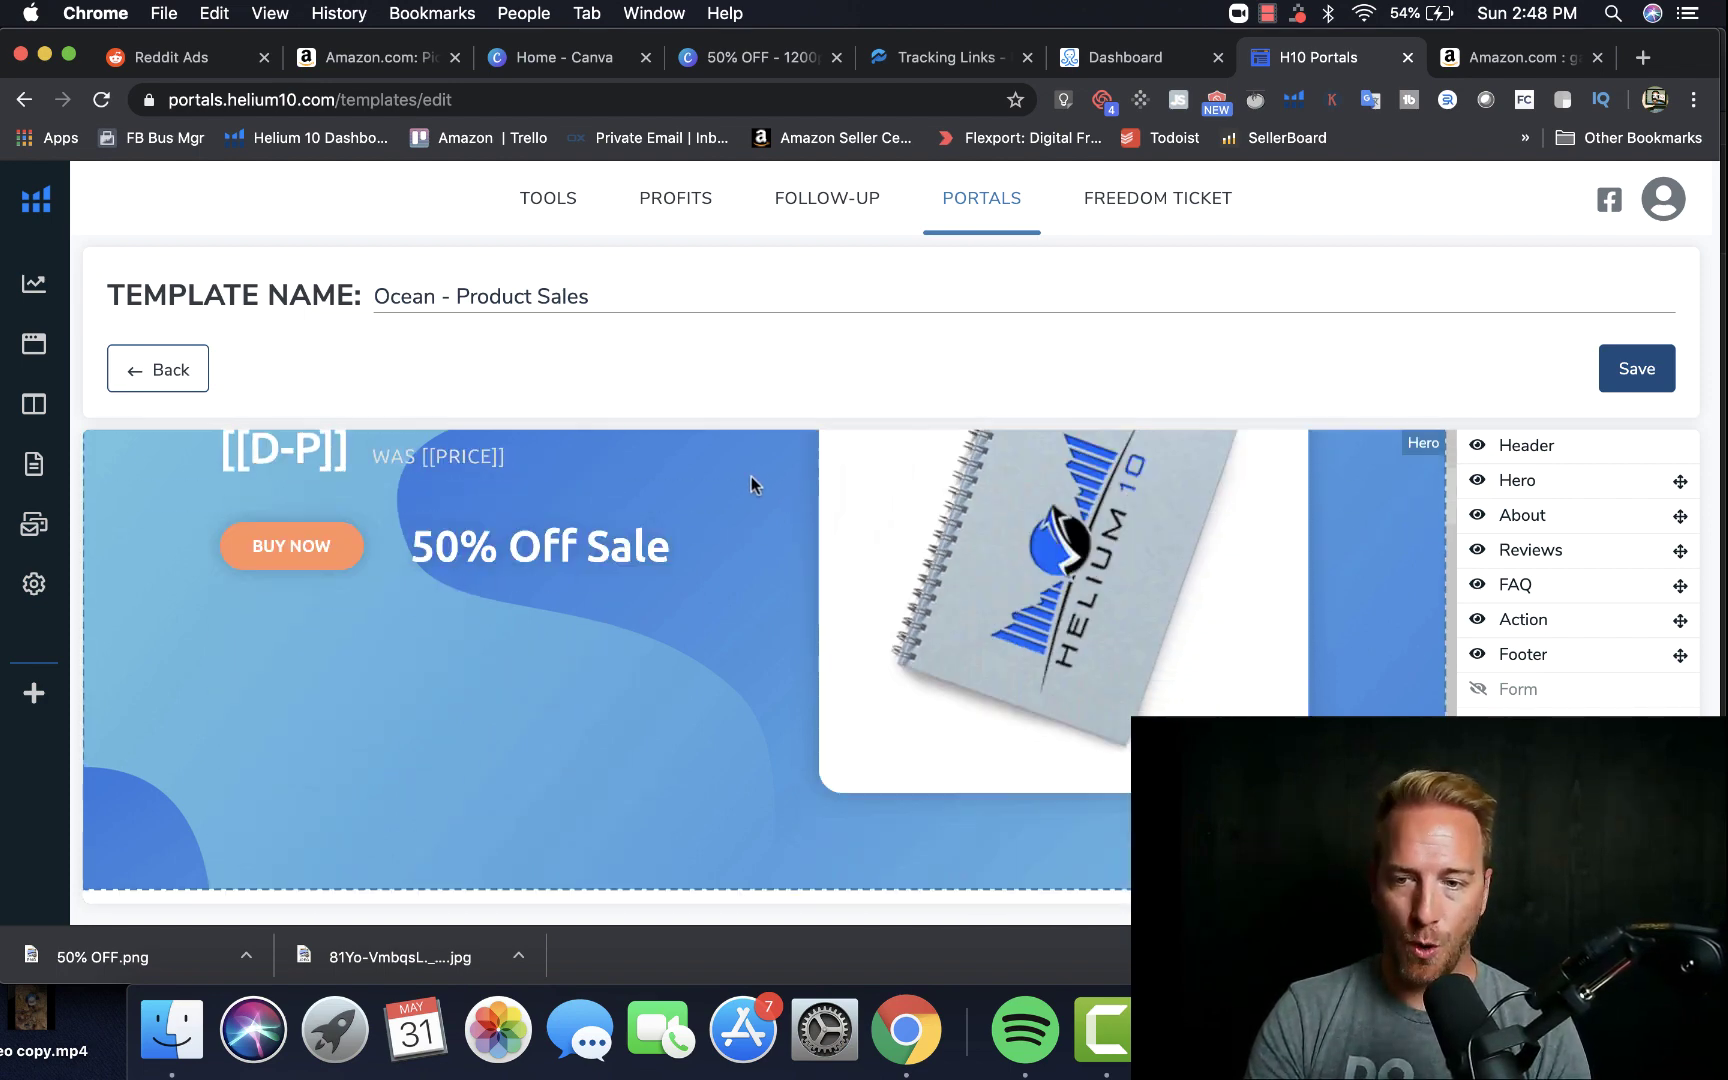
pyautogui.scroll(-5, 751, 485)
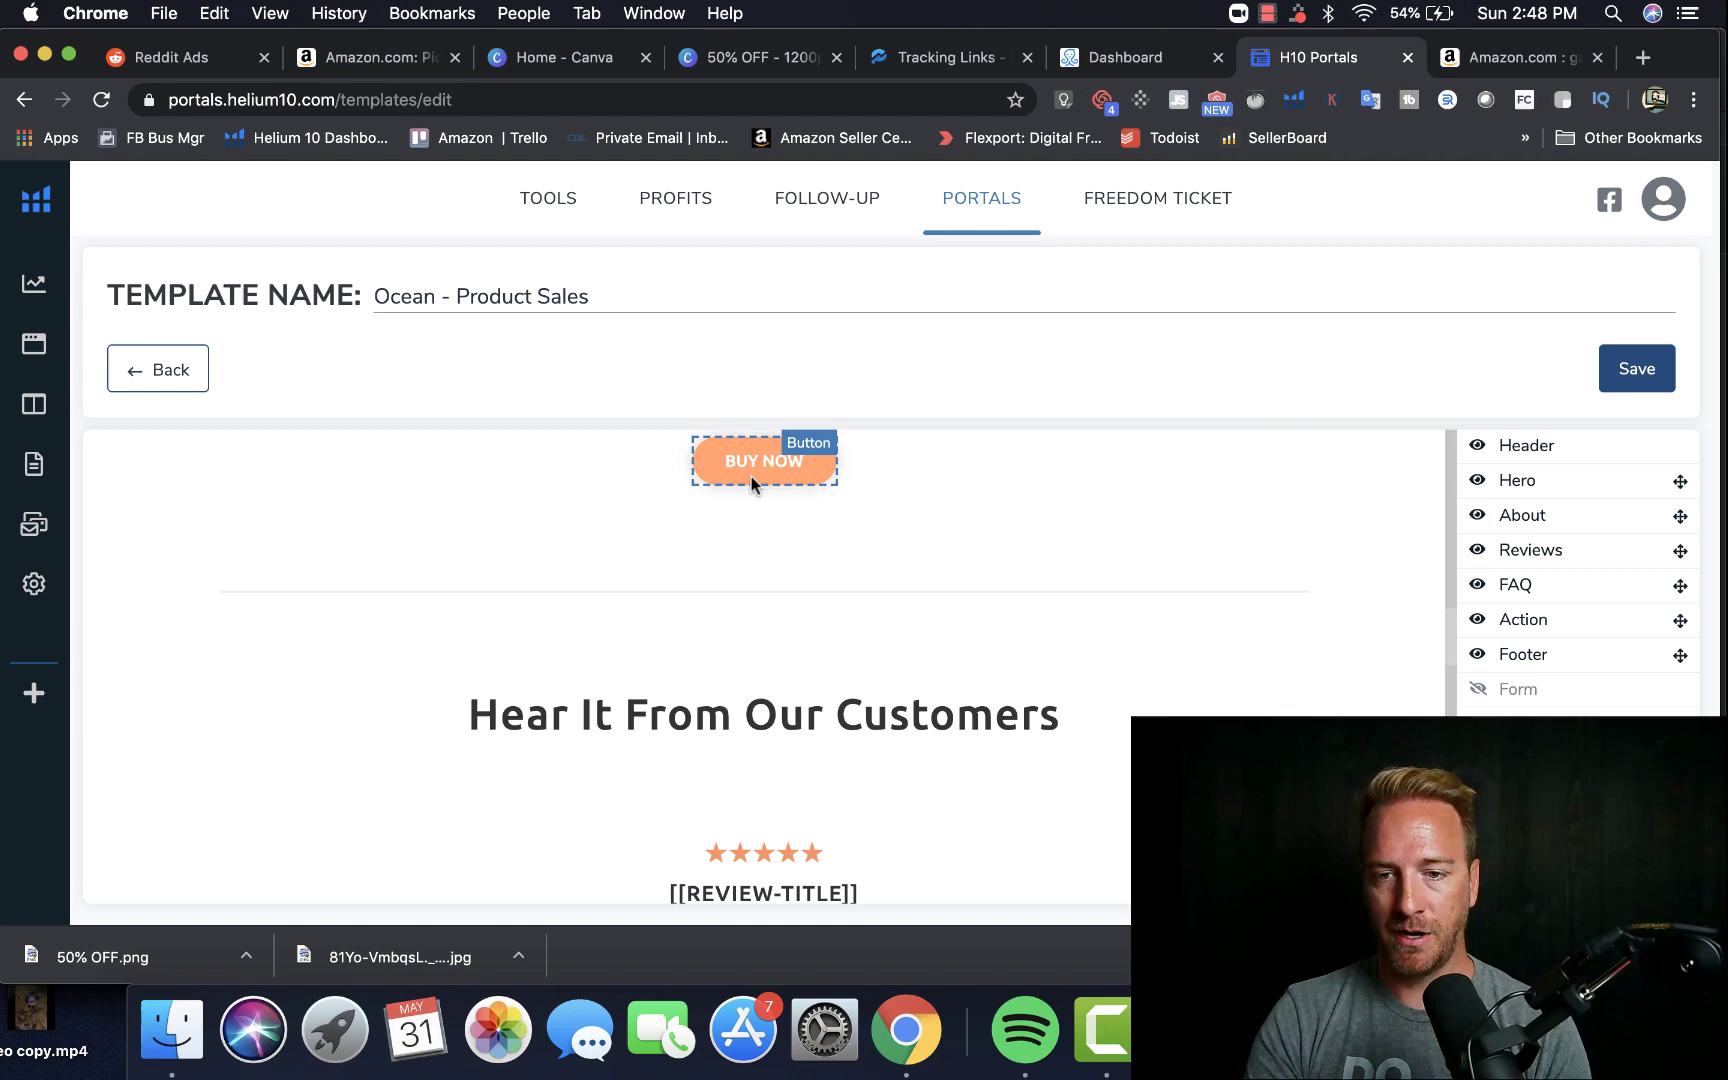
pyautogui.scroll(-3, 751, 477)
pyautogui.scroll(5, 751, 480)
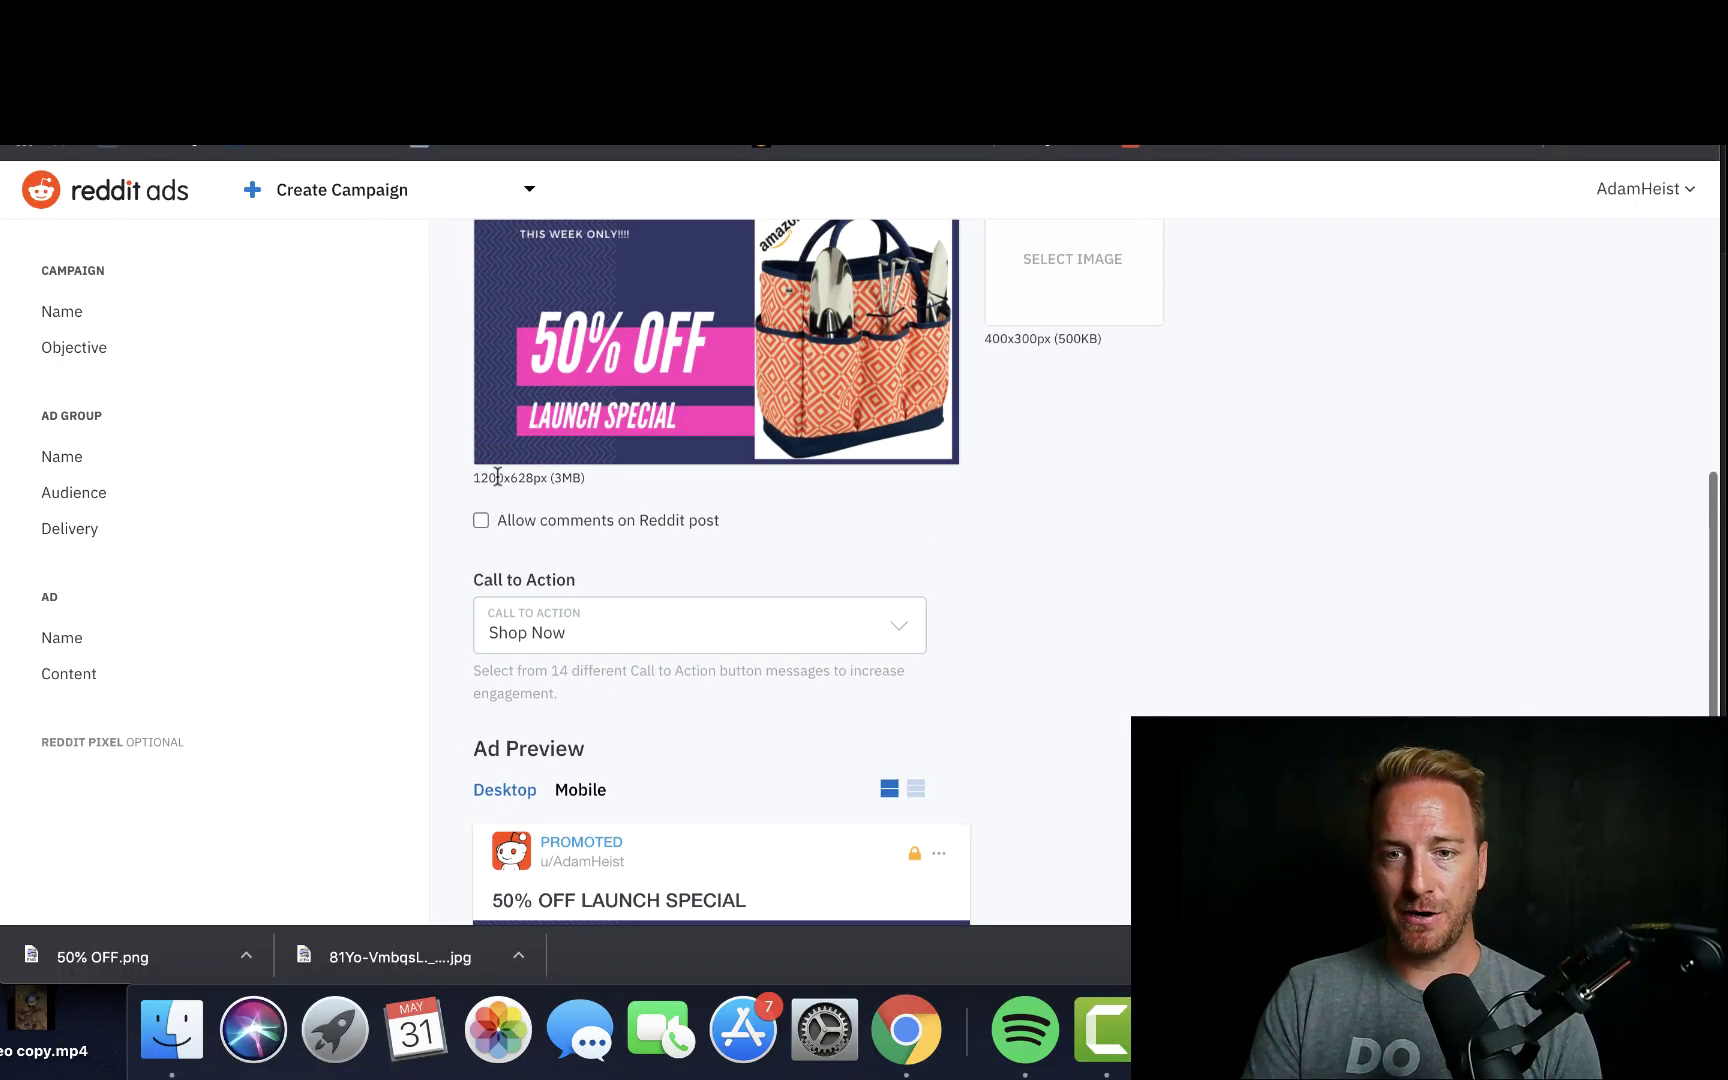
# Step: Check the end of the Reddit ad's destination URL, then switch to the ManyChat Dashboard
pyautogui.click(680, 405)
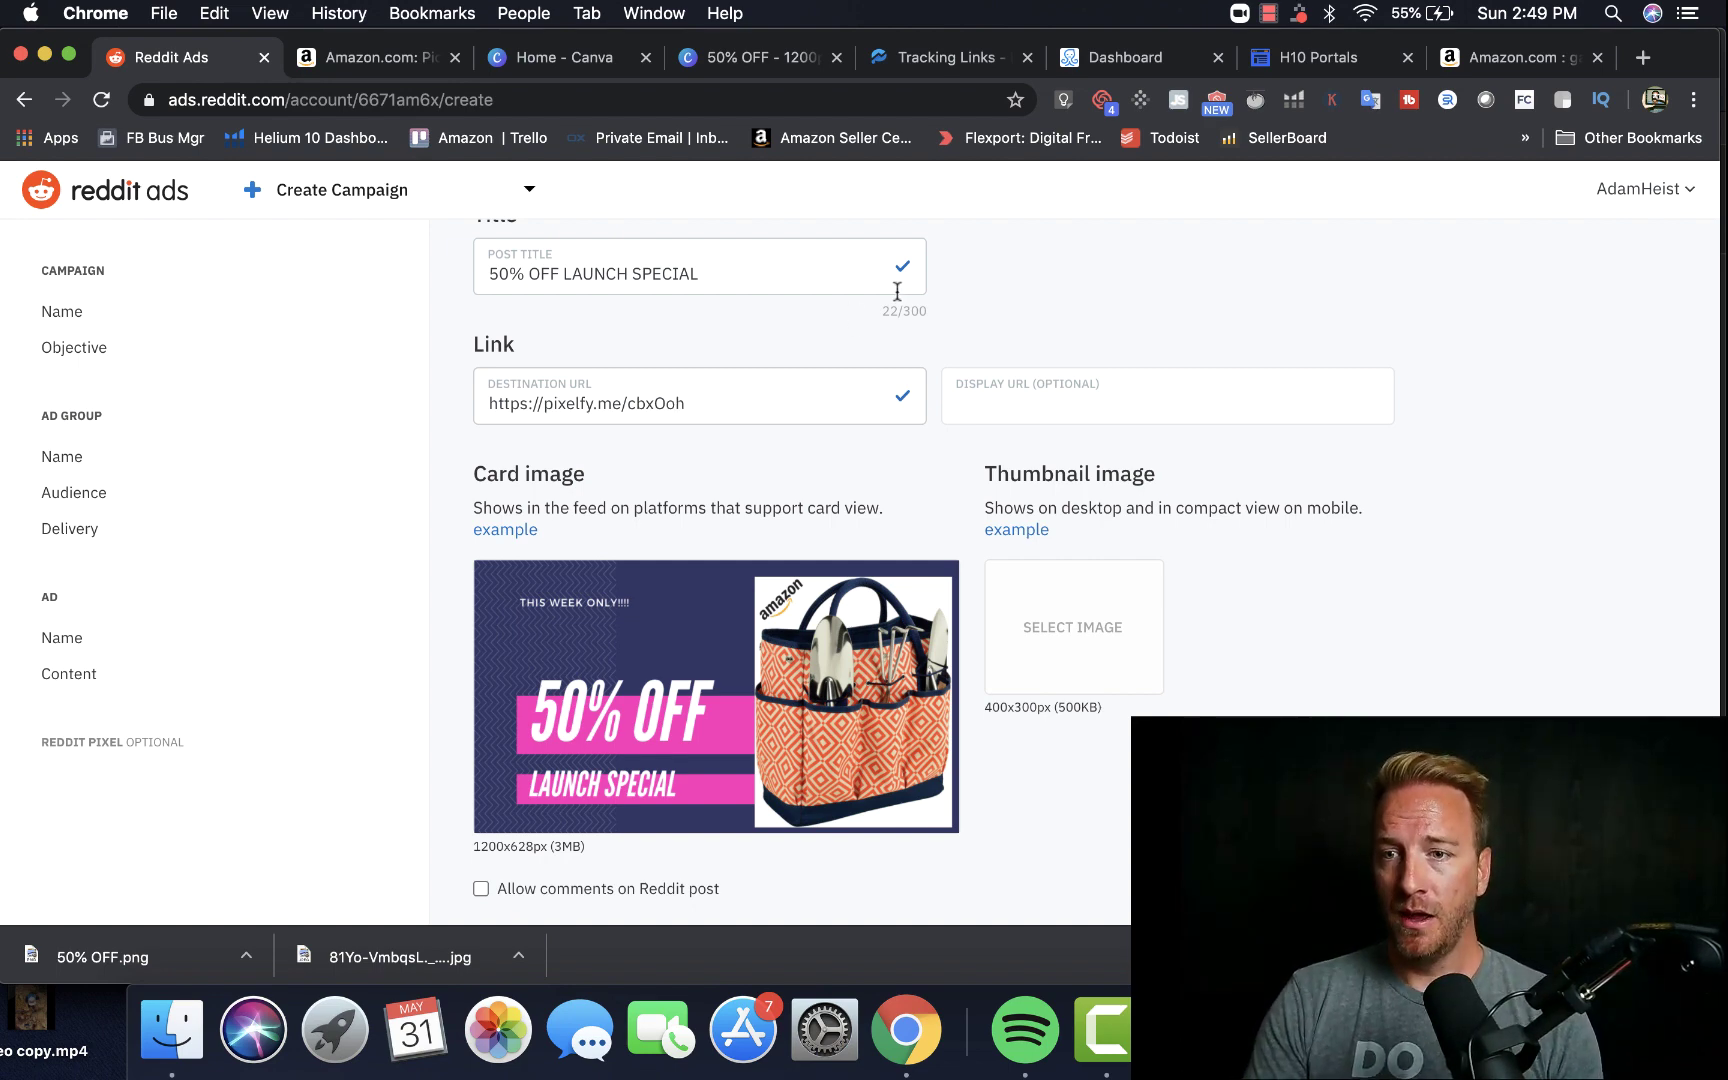
pyautogui.click(1116, 60)
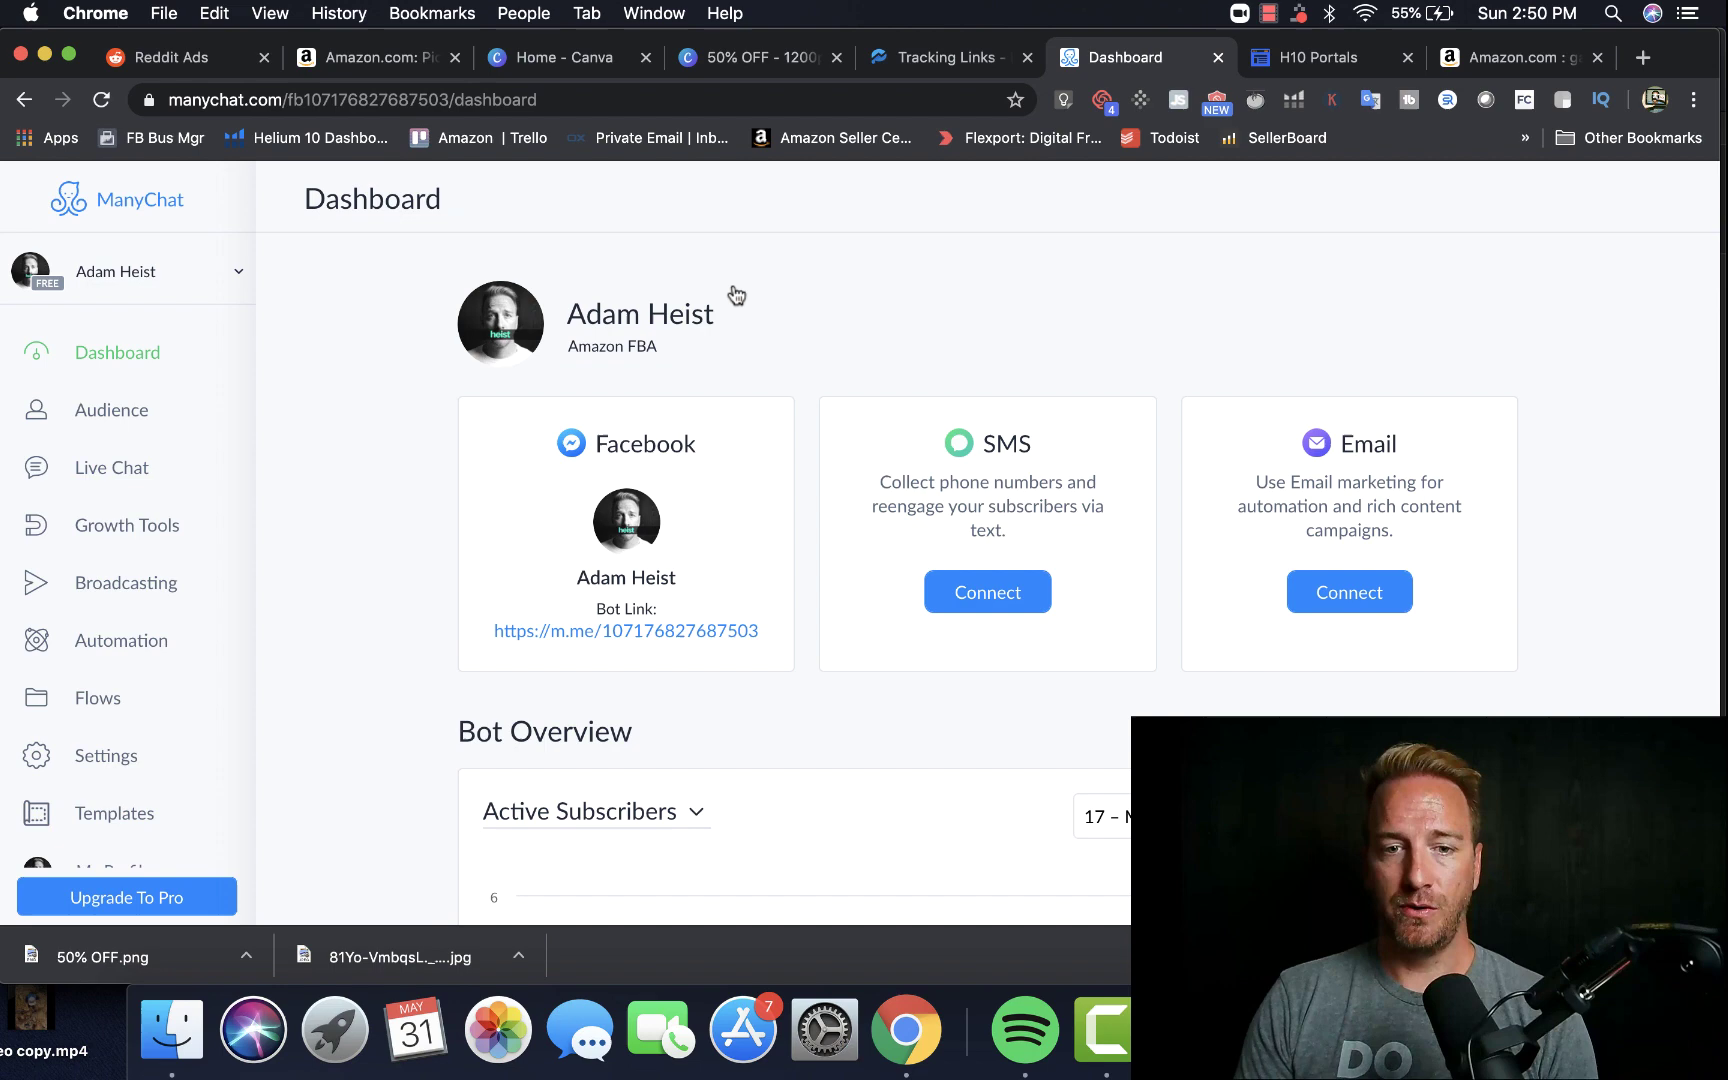
# Step: Create a new Landing Page widget, Growth Tool #5, from Growth Tools under Other Growth Tools
pyautogui.click(140, 530)
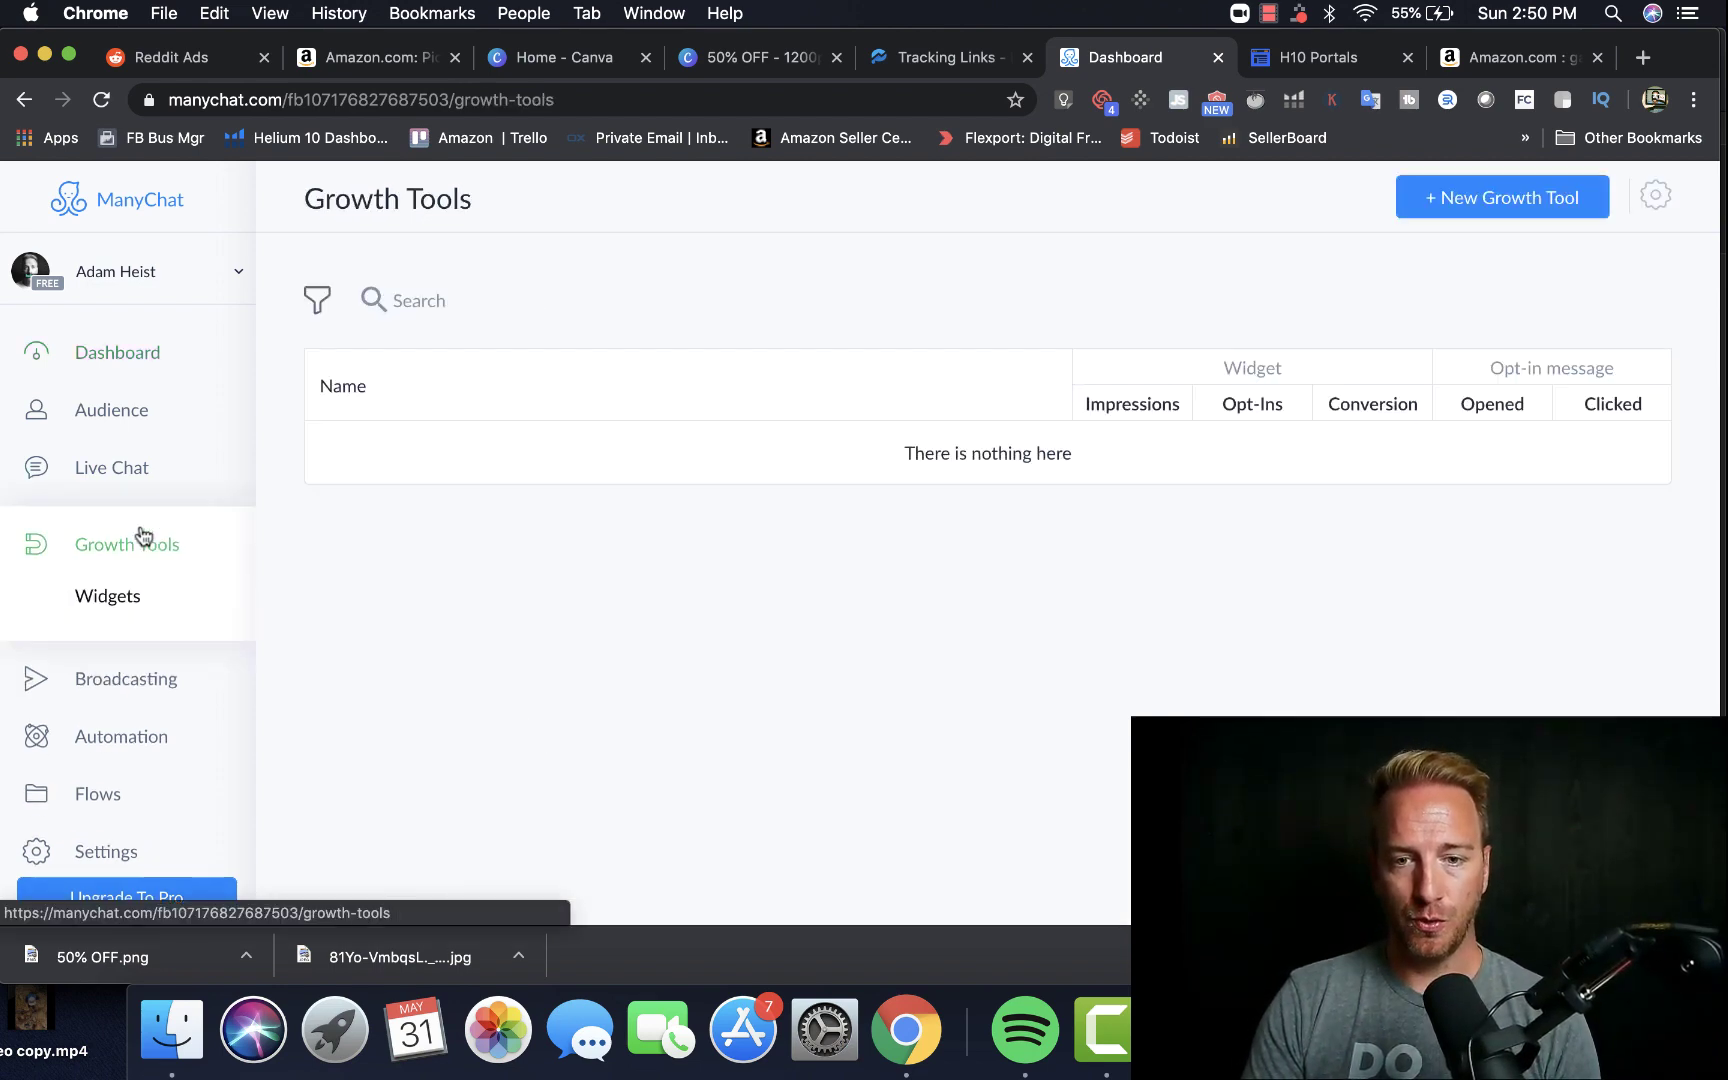
pyautogui.click(1480, 198)
pyautogui.scroll(-4, 559, 567)
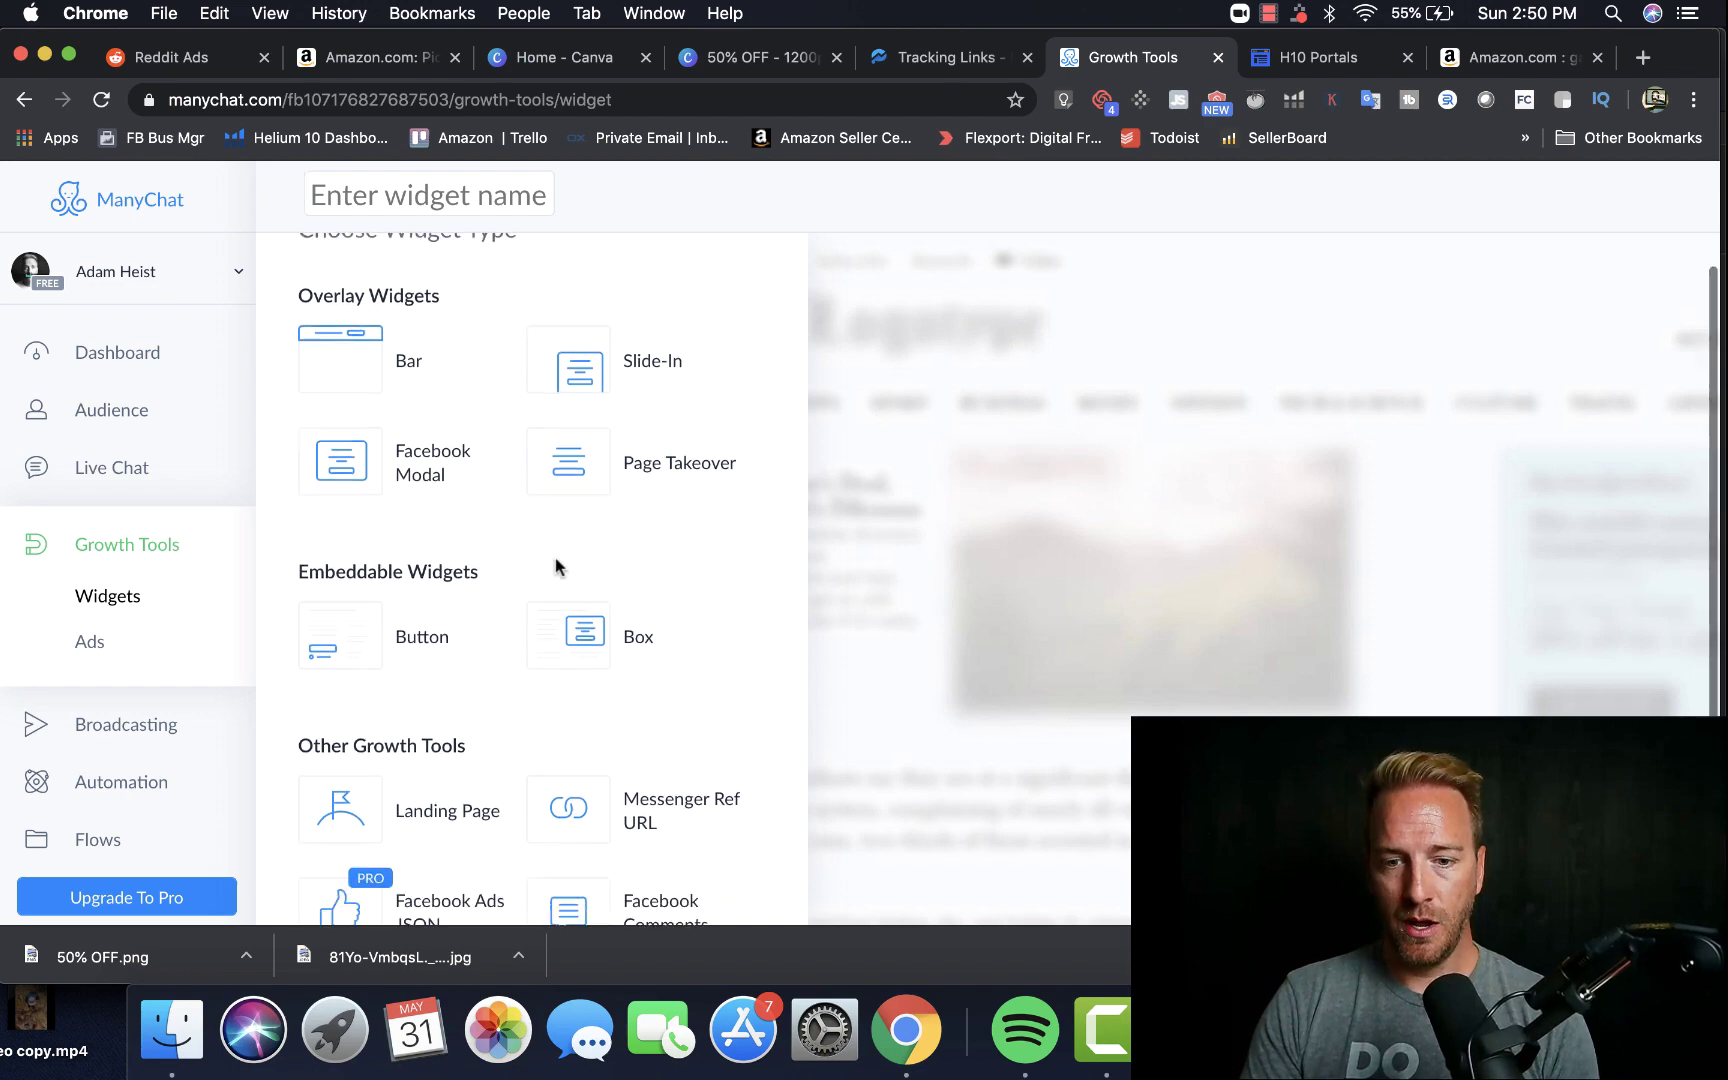
pyautogui.click(350, 655)
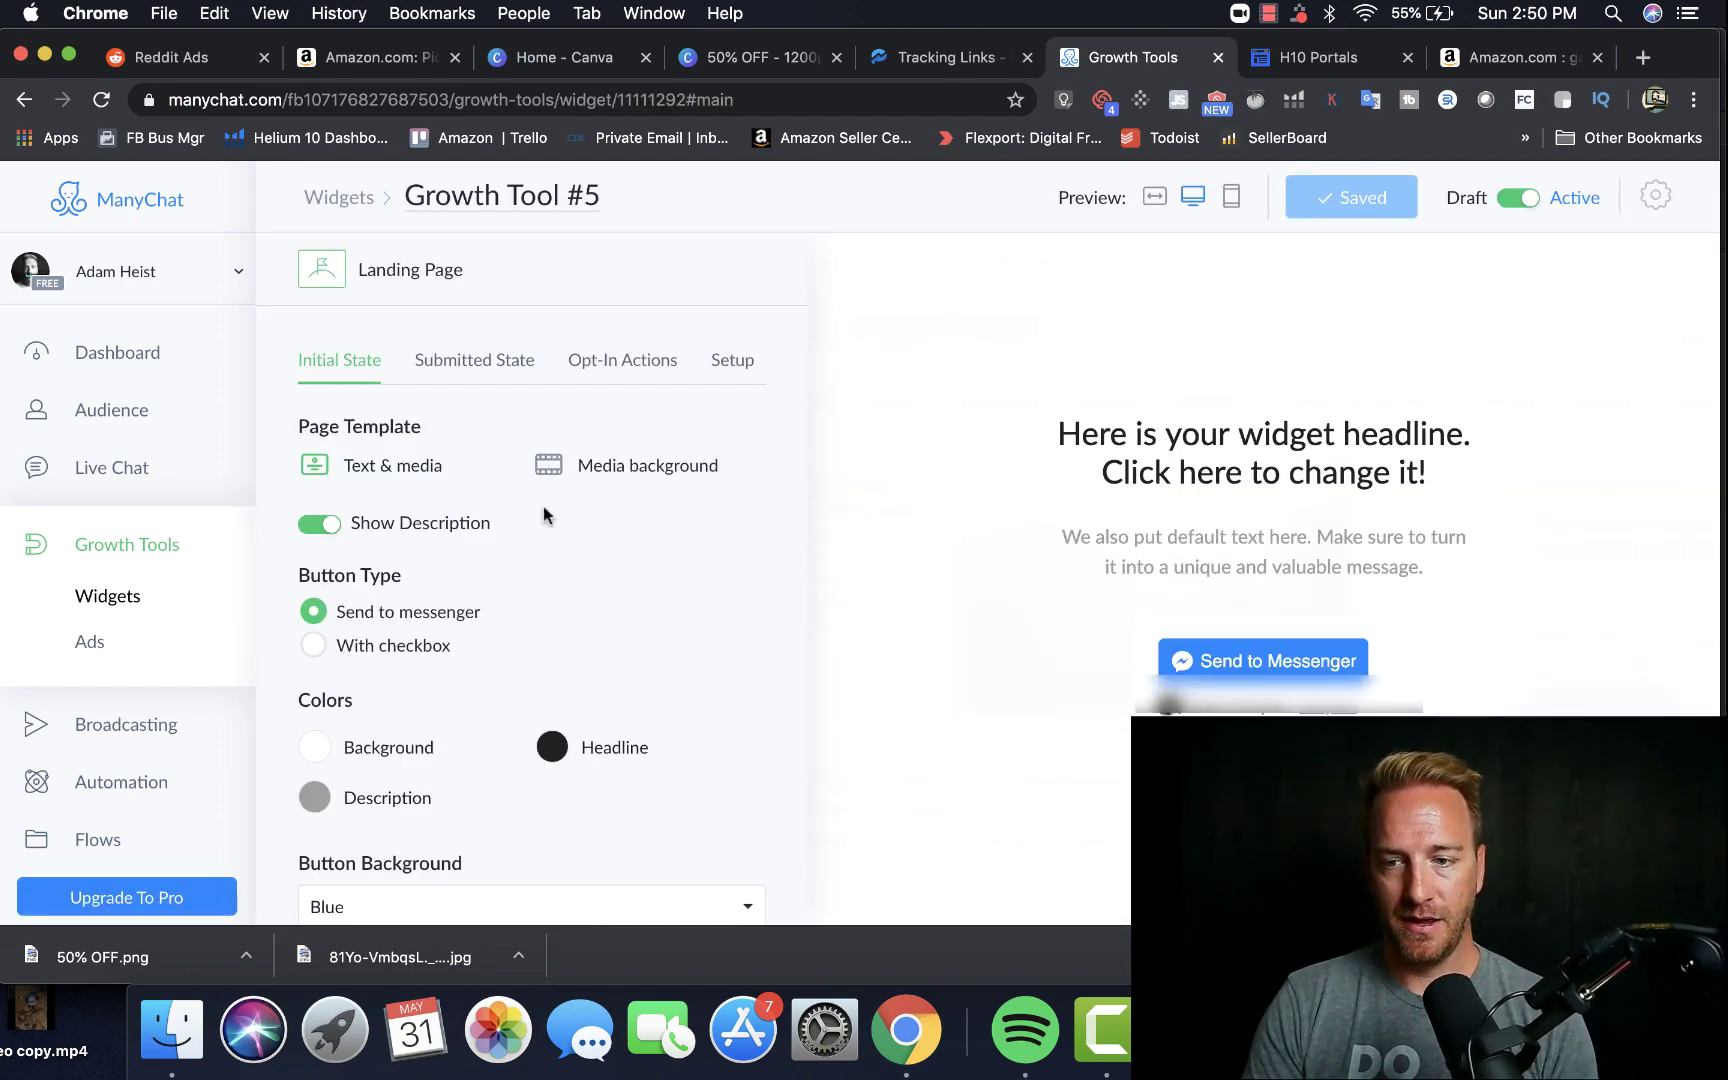
# Step: Replace the landing page headline with "50% off rebate...gardening bag launch special!!"
pyautogui.click(1182, 476)
pyautogui.moveTo(1068, 432)
pyautogui.mouseDown()
pyautogui.moveTo(1440, 488)
pyautogui.moveTo(1052, 428)
pyautogui.mouseUp()
pyautogui.click(1437, 484)
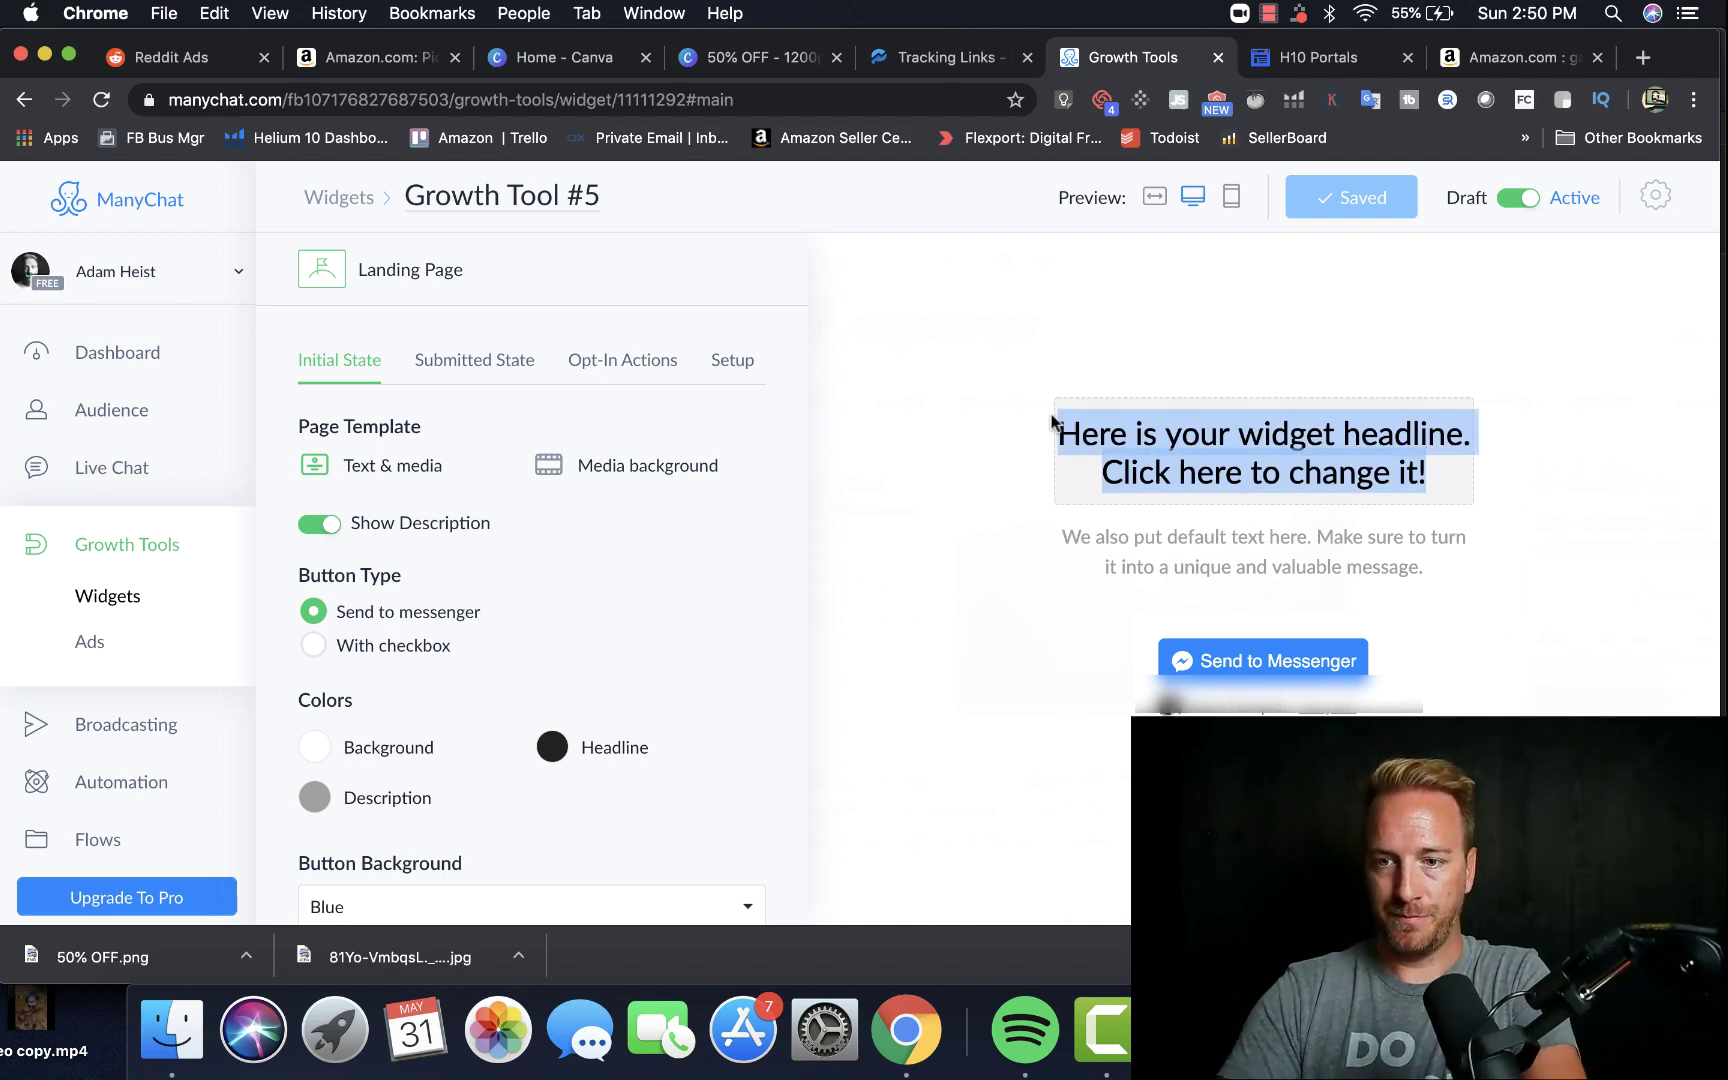
pyautogui.write('50% off')
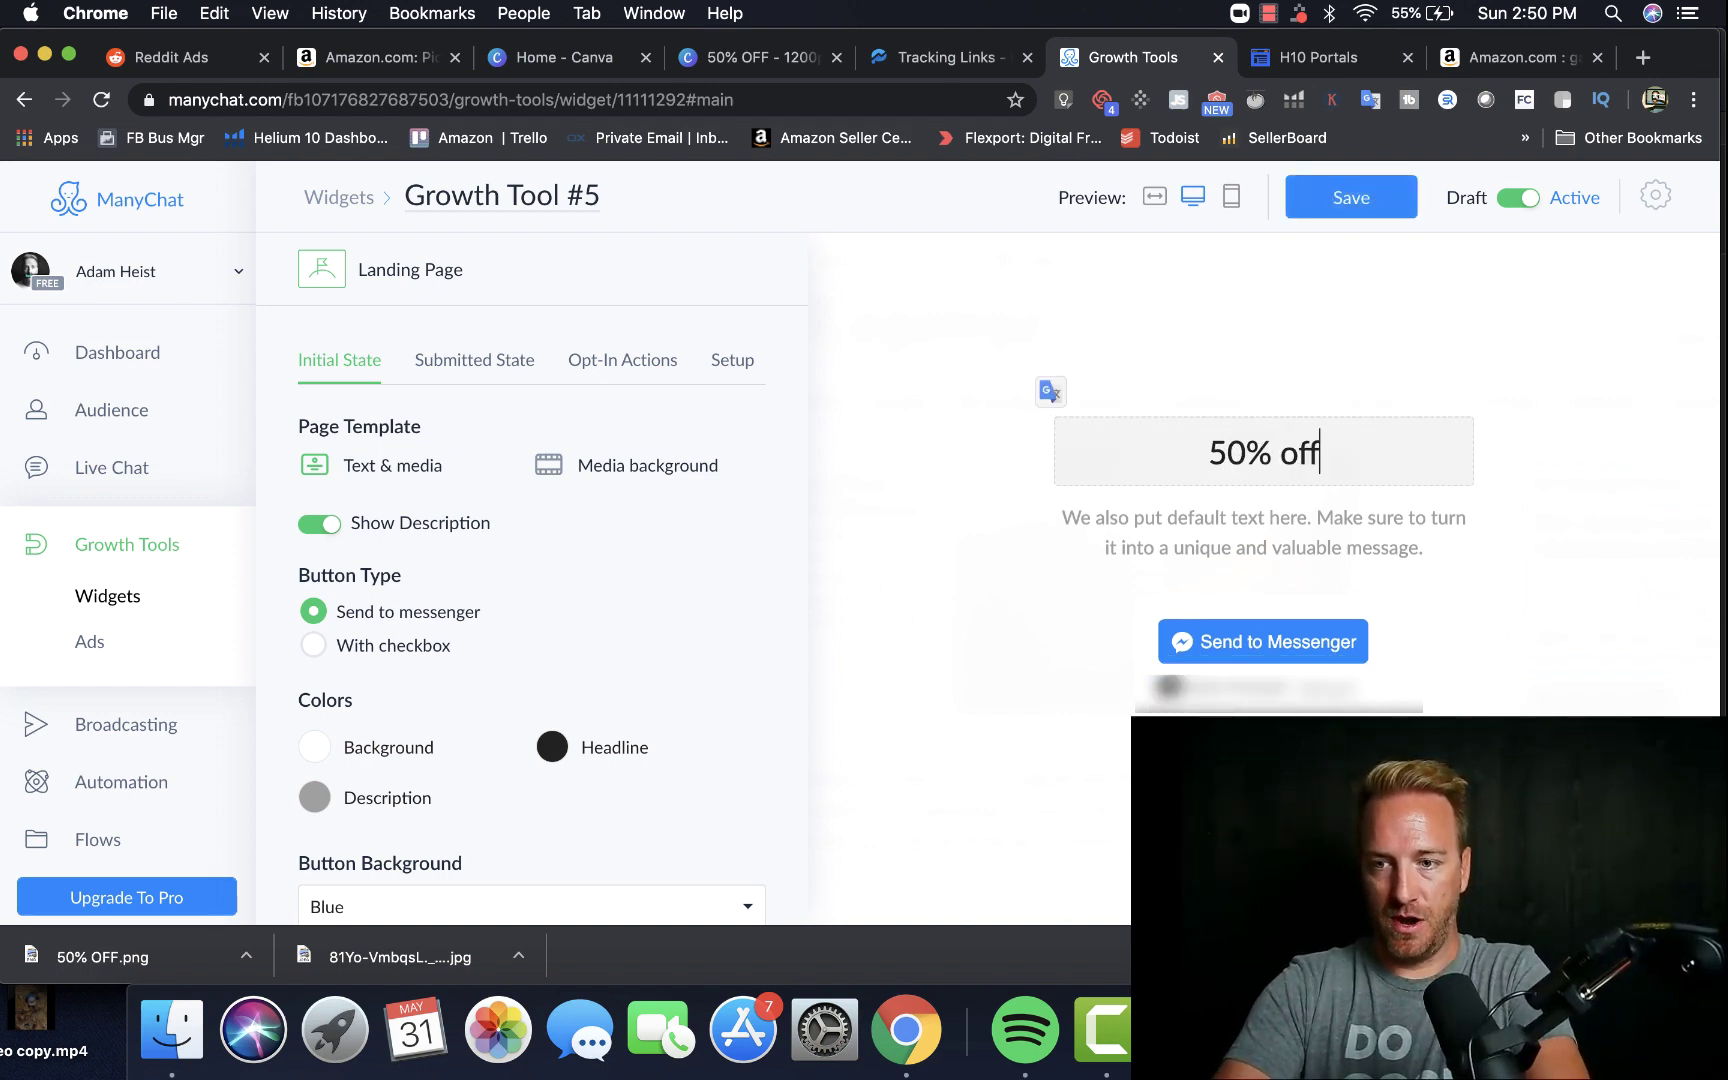
pyautogui.write(' rebate')
pyautogui.press('BackSpace')
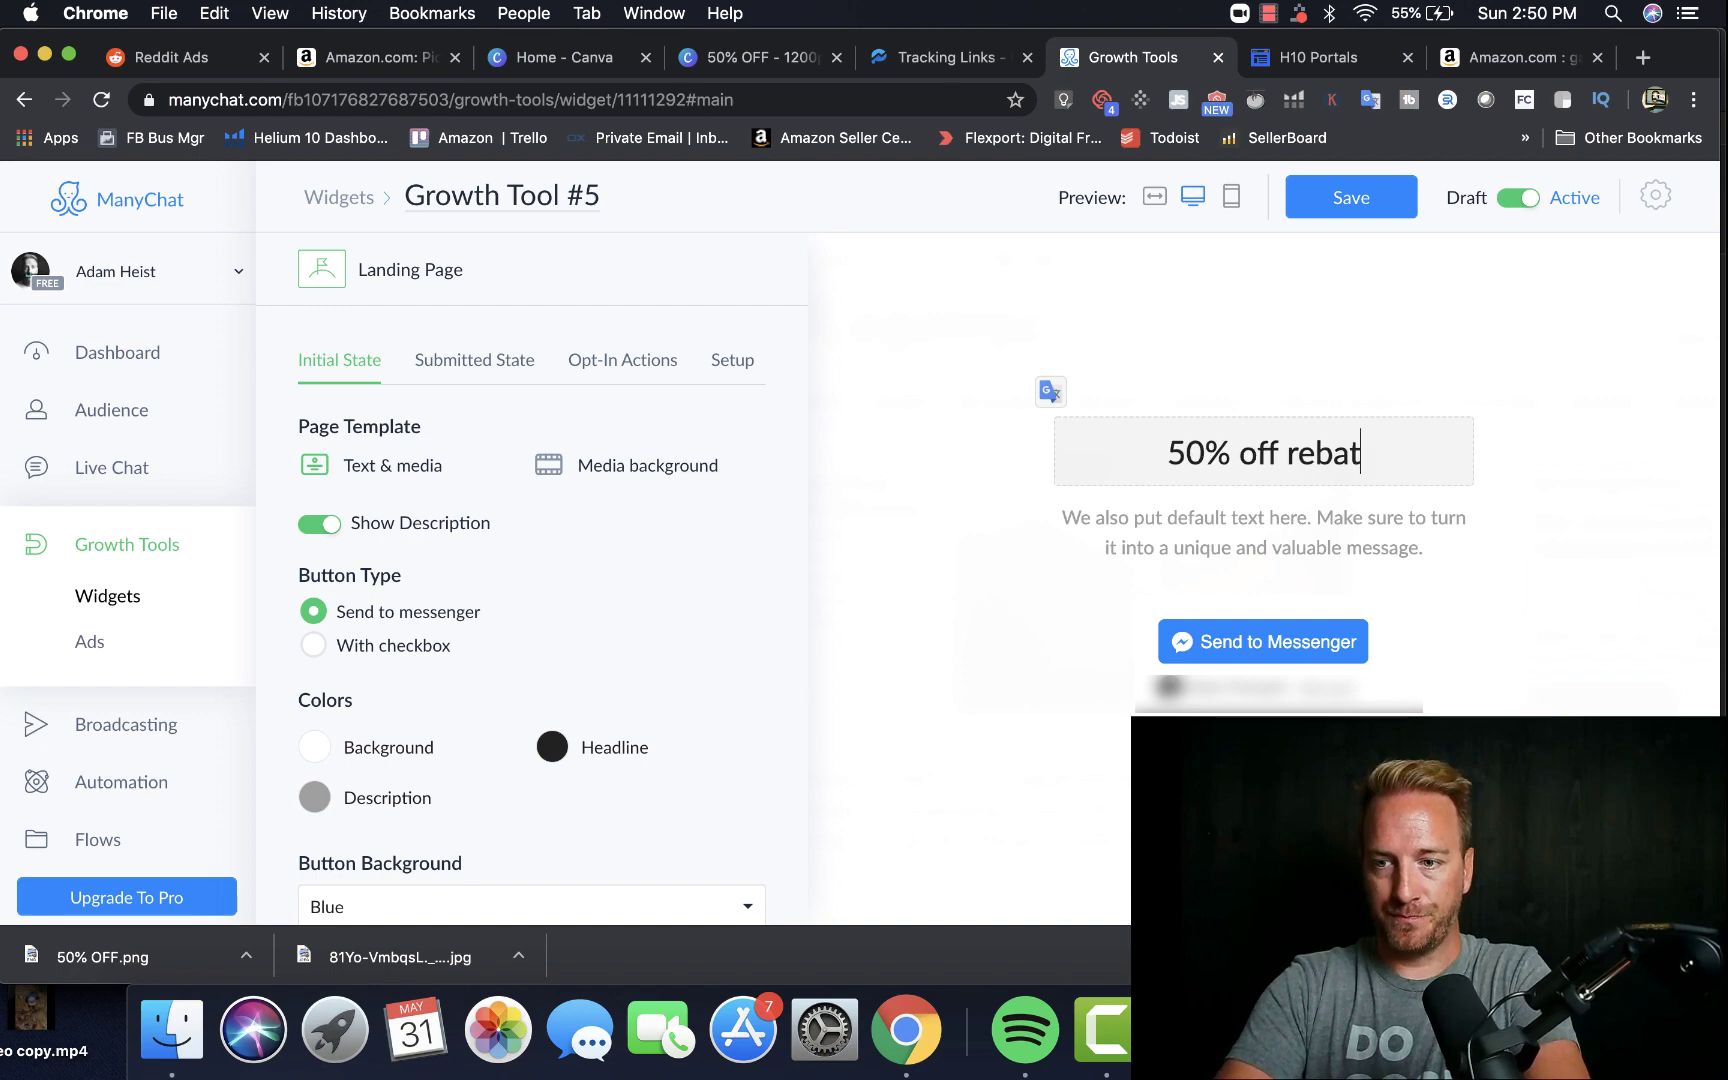
pyautogui.write('e')
pyautogui.write('...ga')
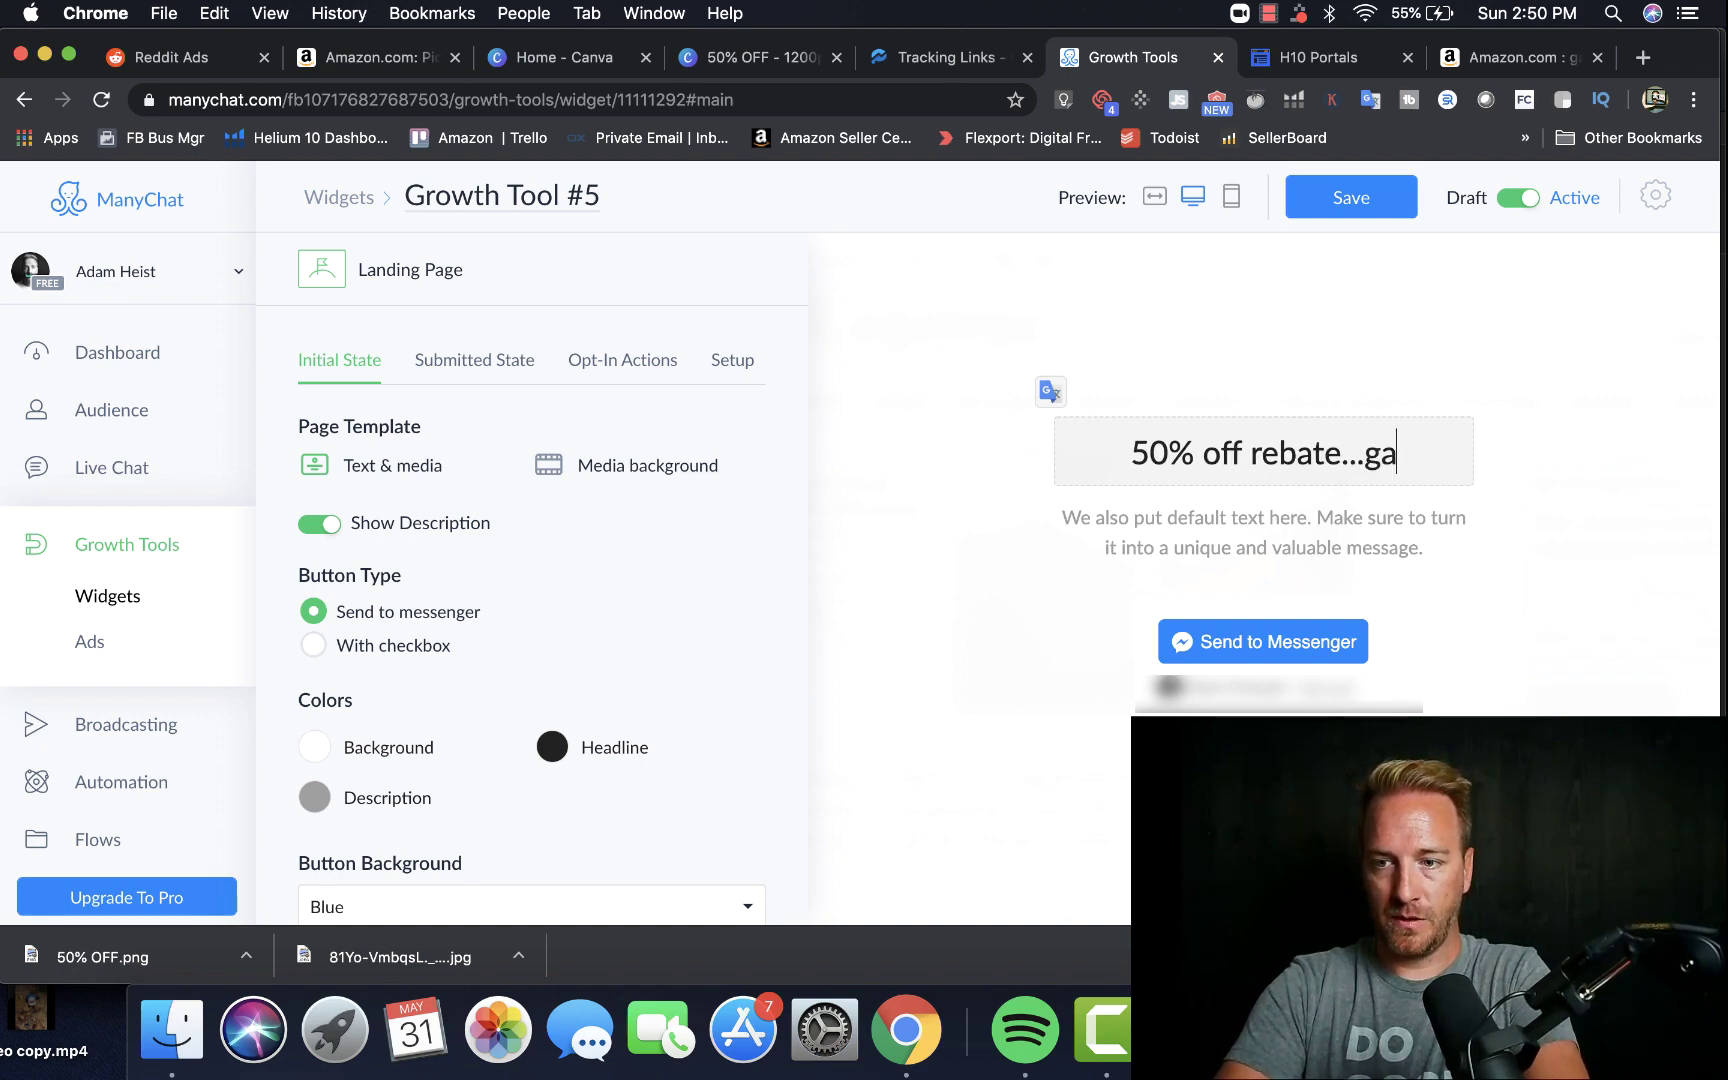
pyautogui.write('rdening bag ')
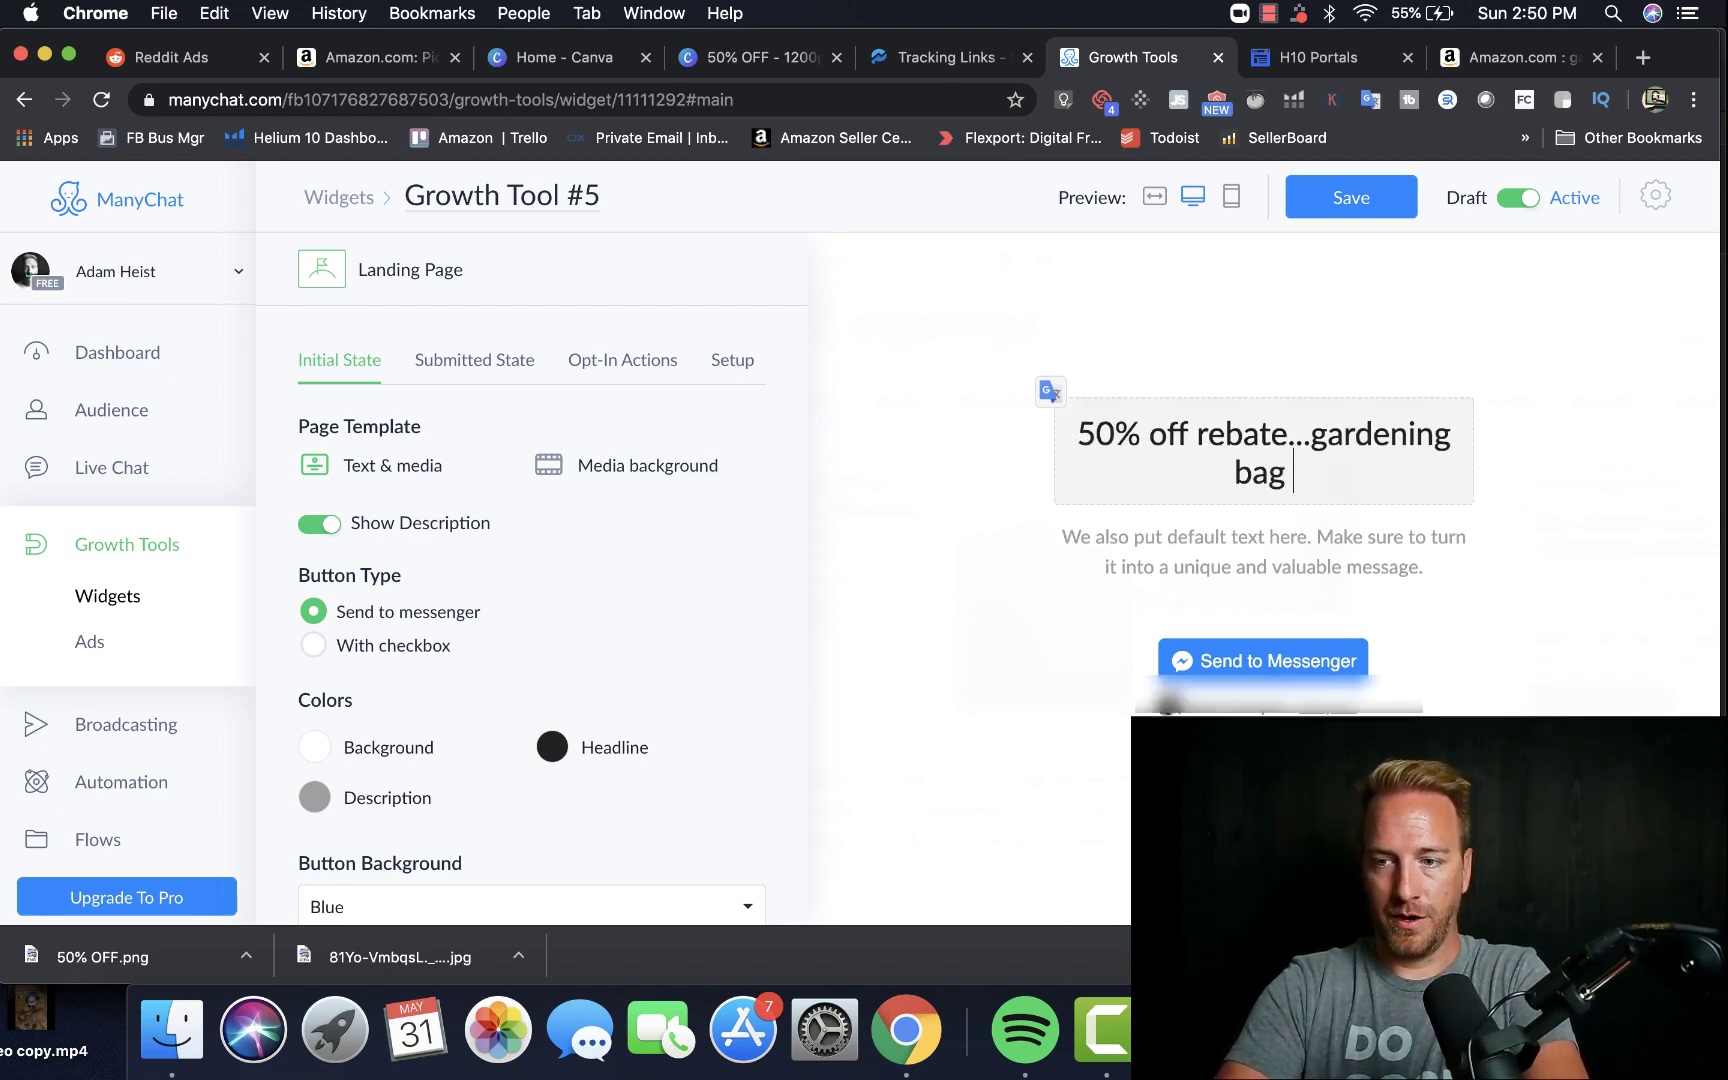
pyautogui.write('launch')
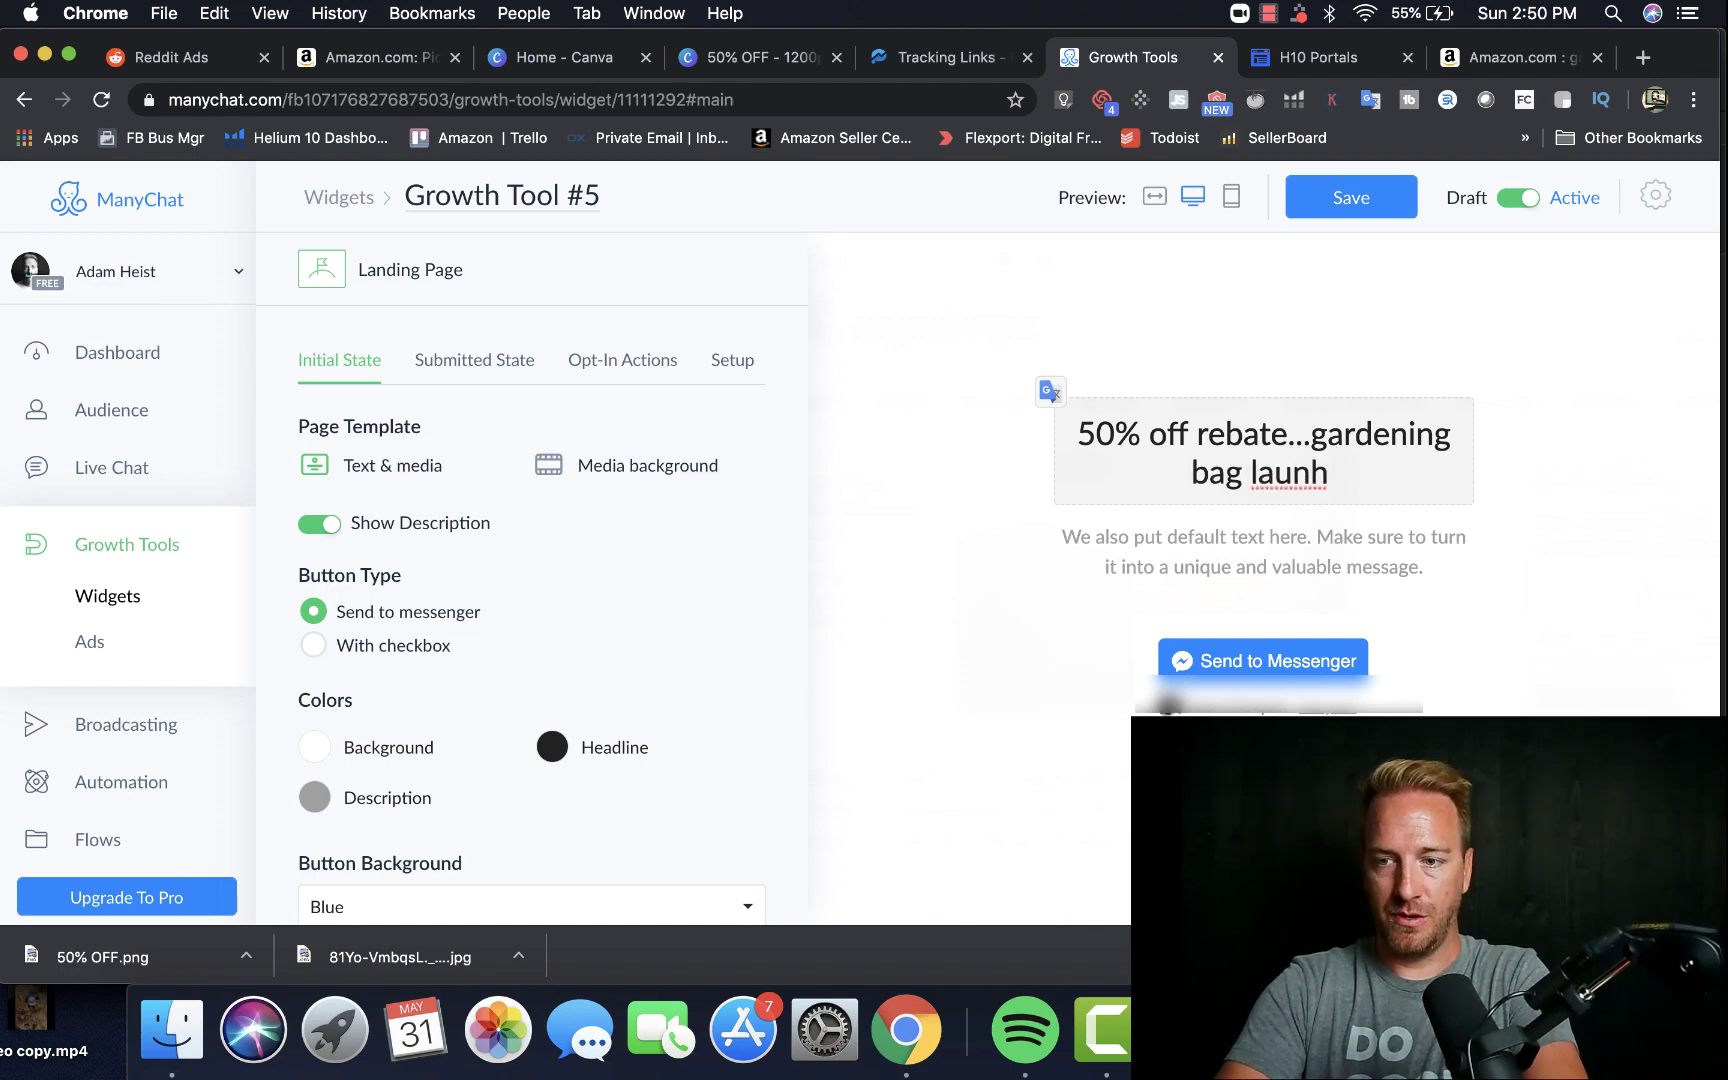
pyautogui.press('BackSpace')
pyautogui.write('ch special!!')
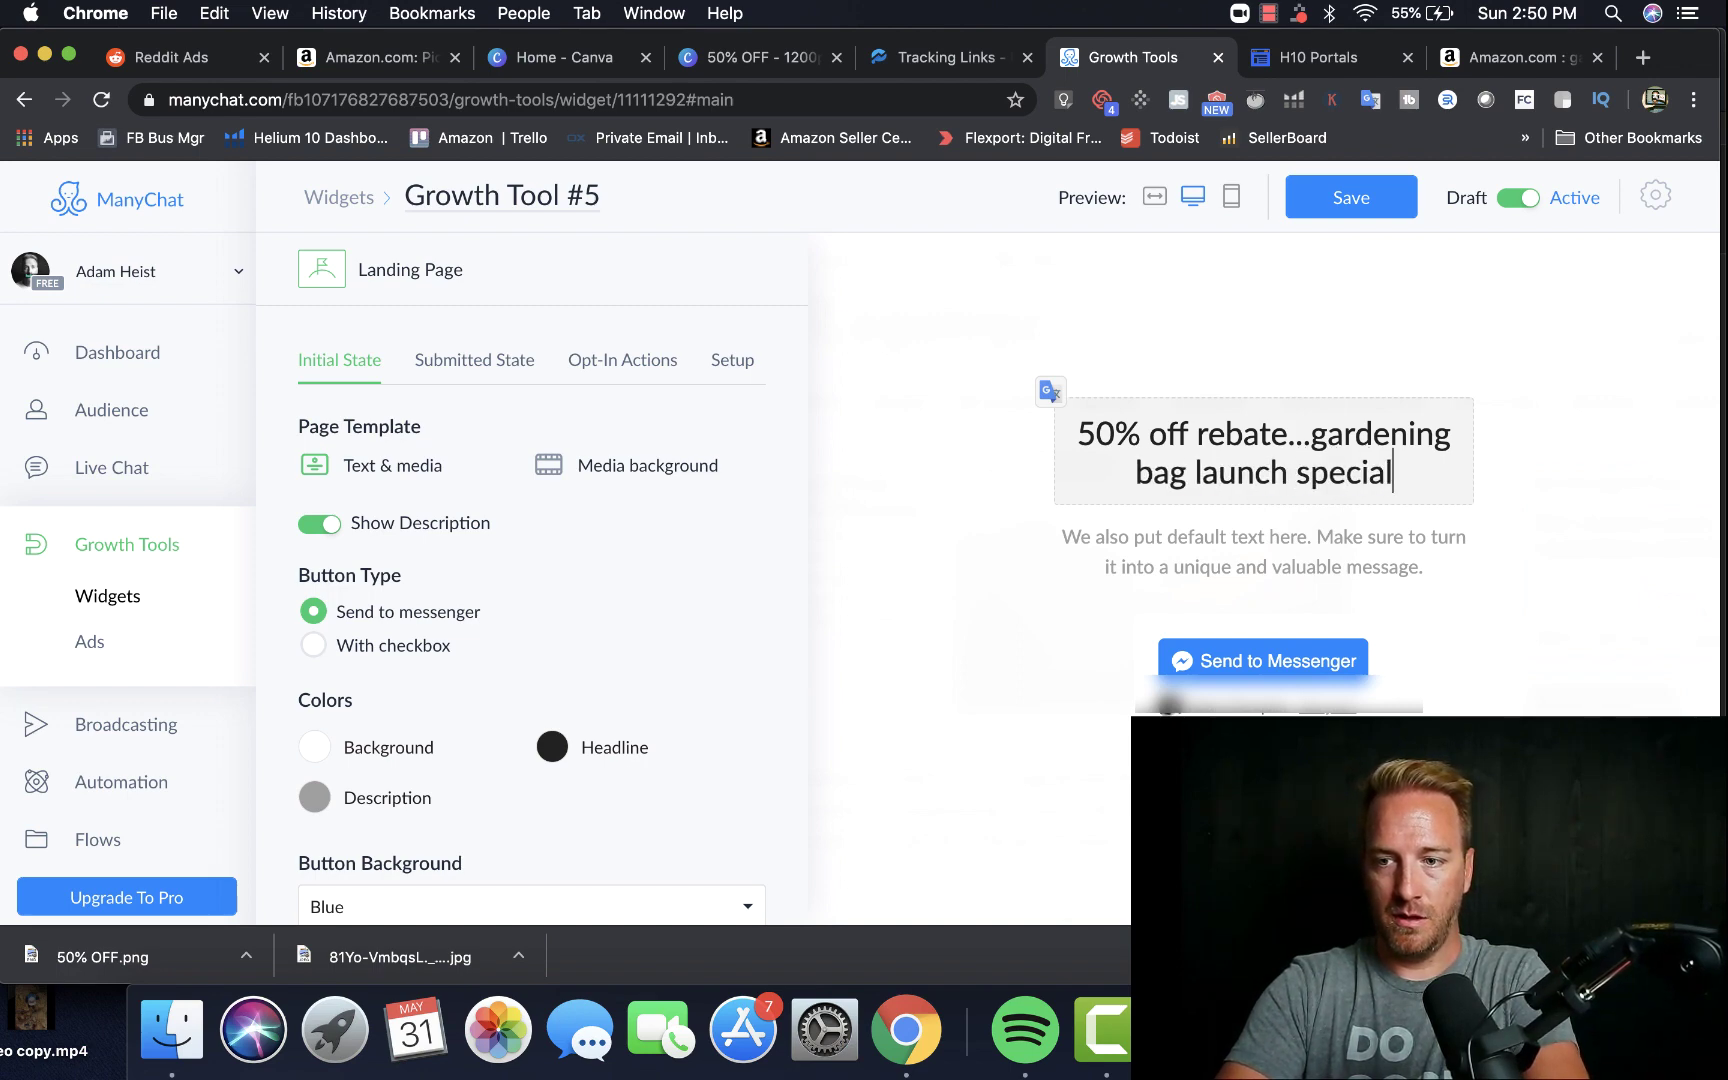
# Step: Replace the description with "Click Send to Messenger for the Rebate"
pyautogui.click(1118, 536)
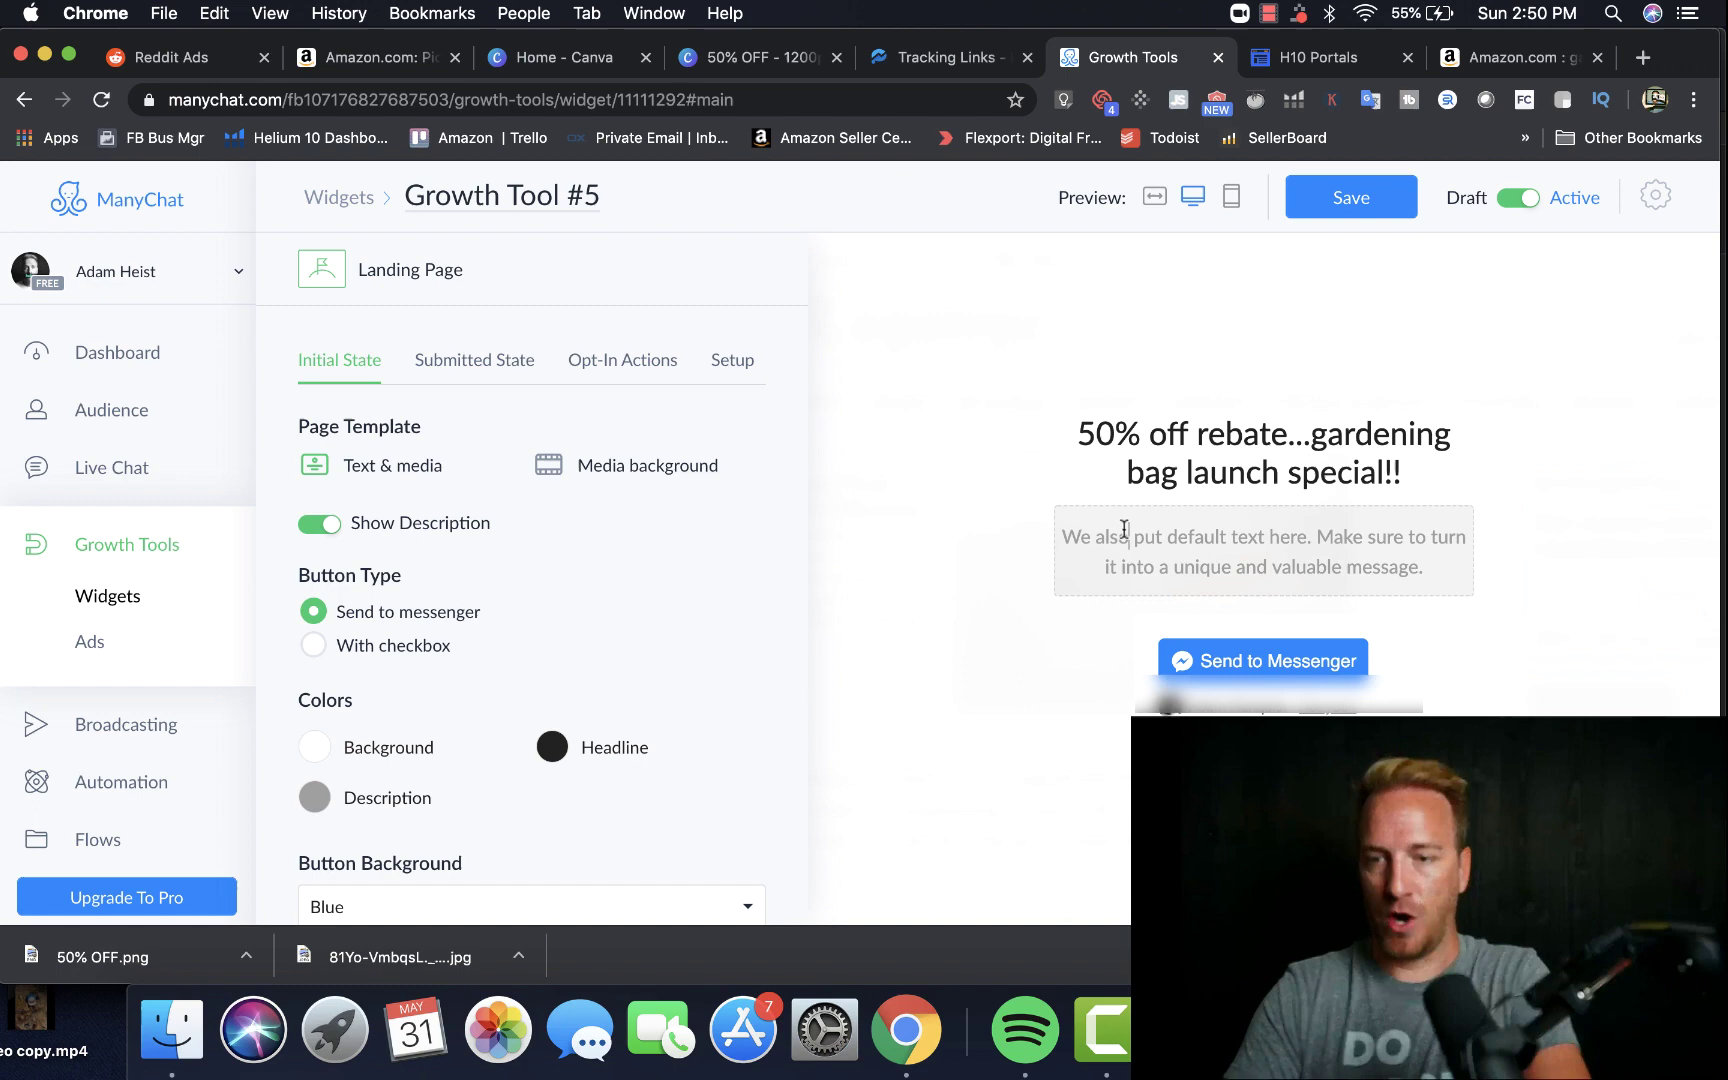
pyautogui.click(1436, 570)
pyautogui.moveTo(1436, 570); pyautogui.dragTo(1062, 536)
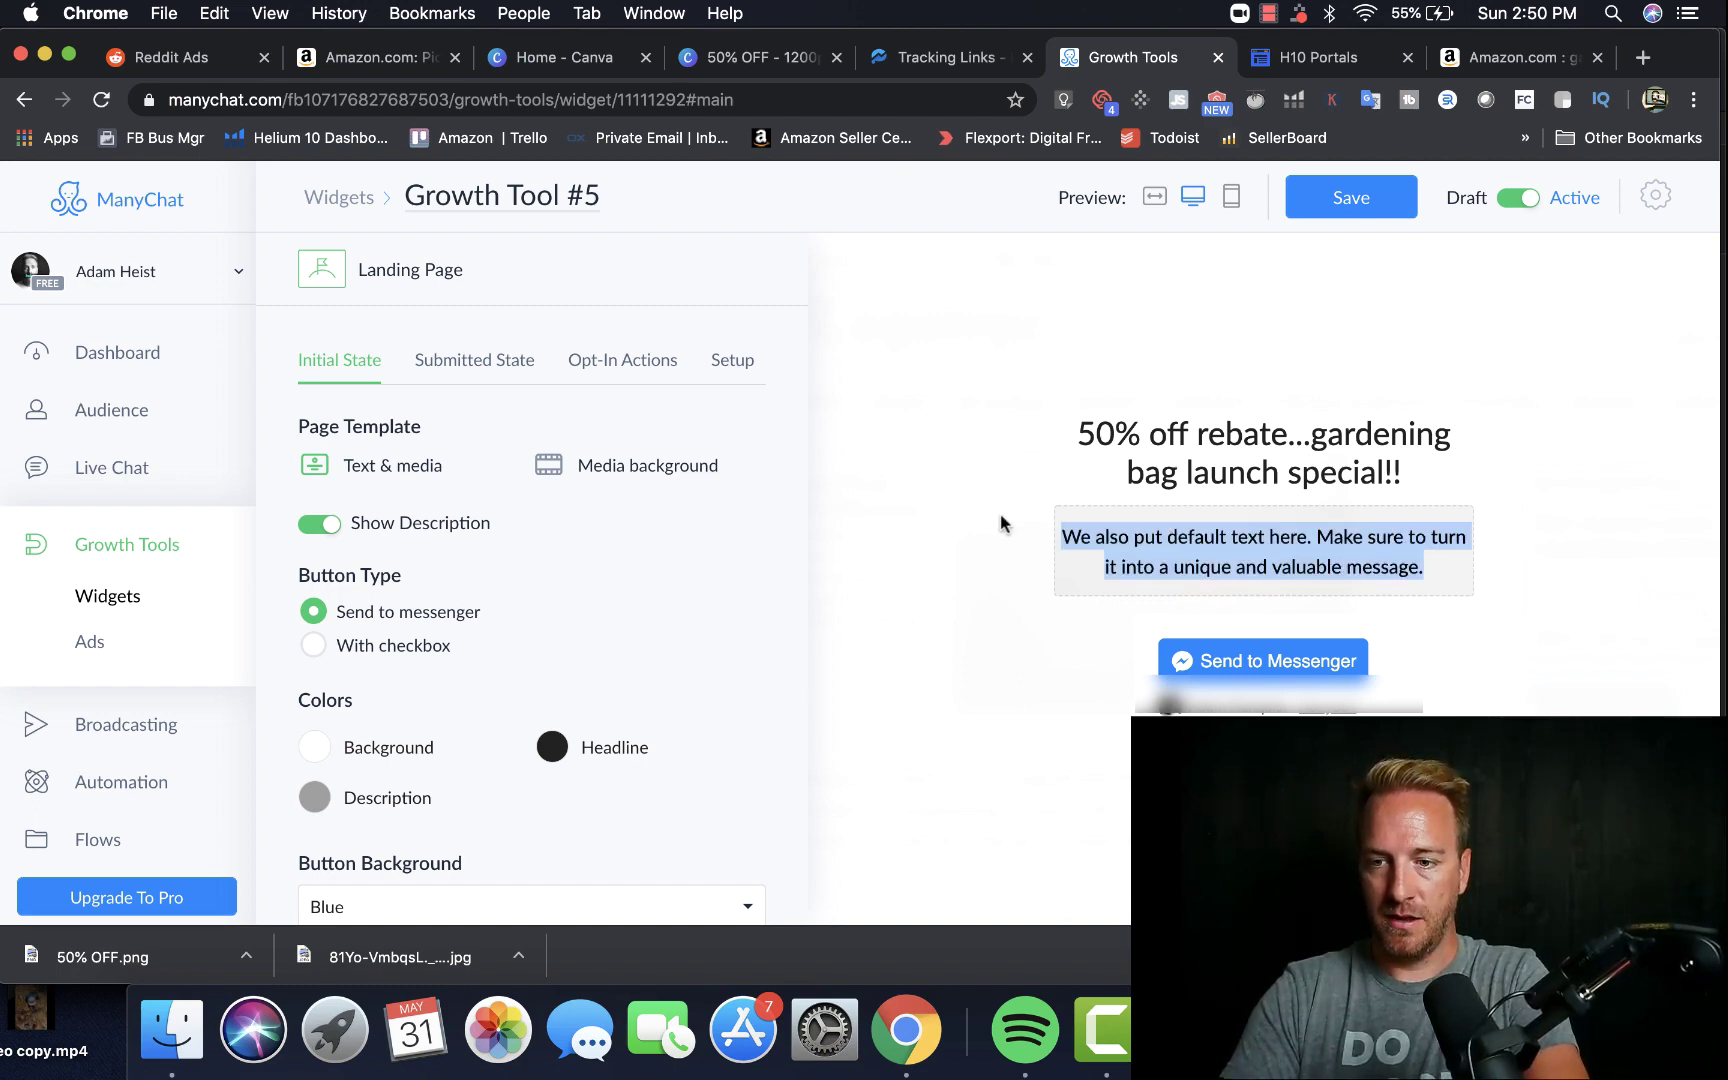
pyautogui.write('Click Send')
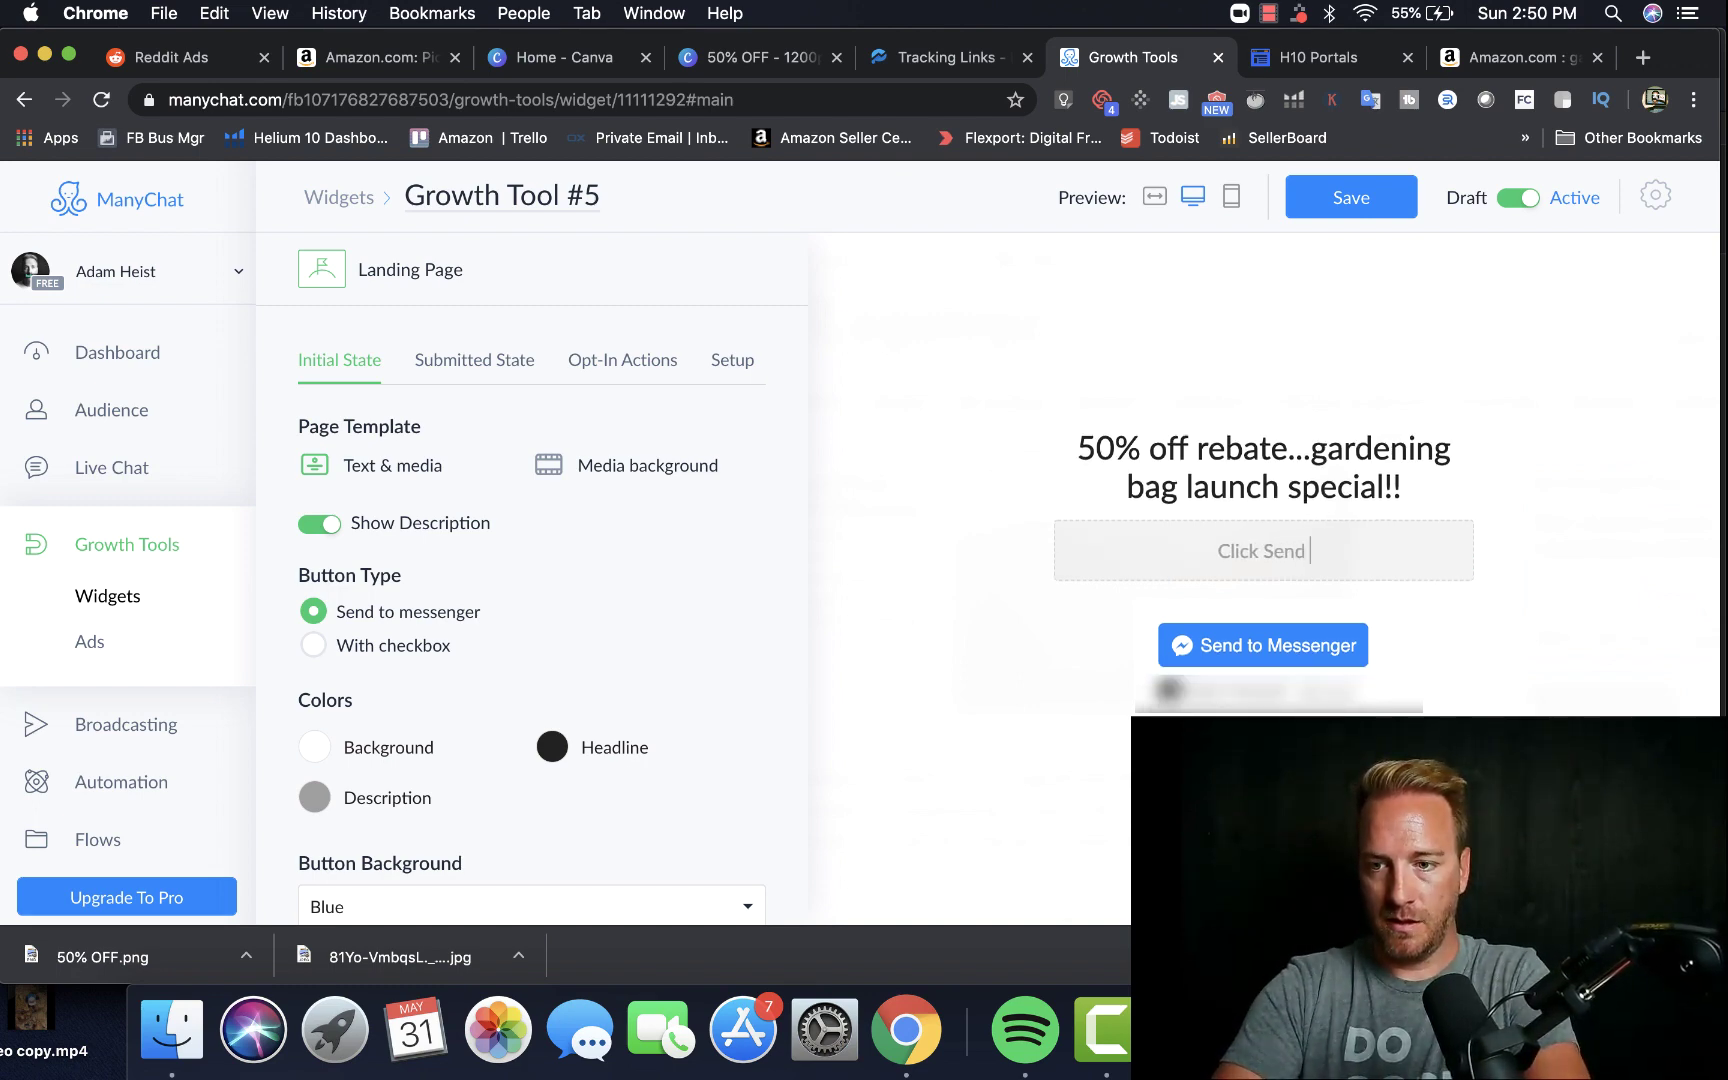
pyautogui.write(' to Messenger')
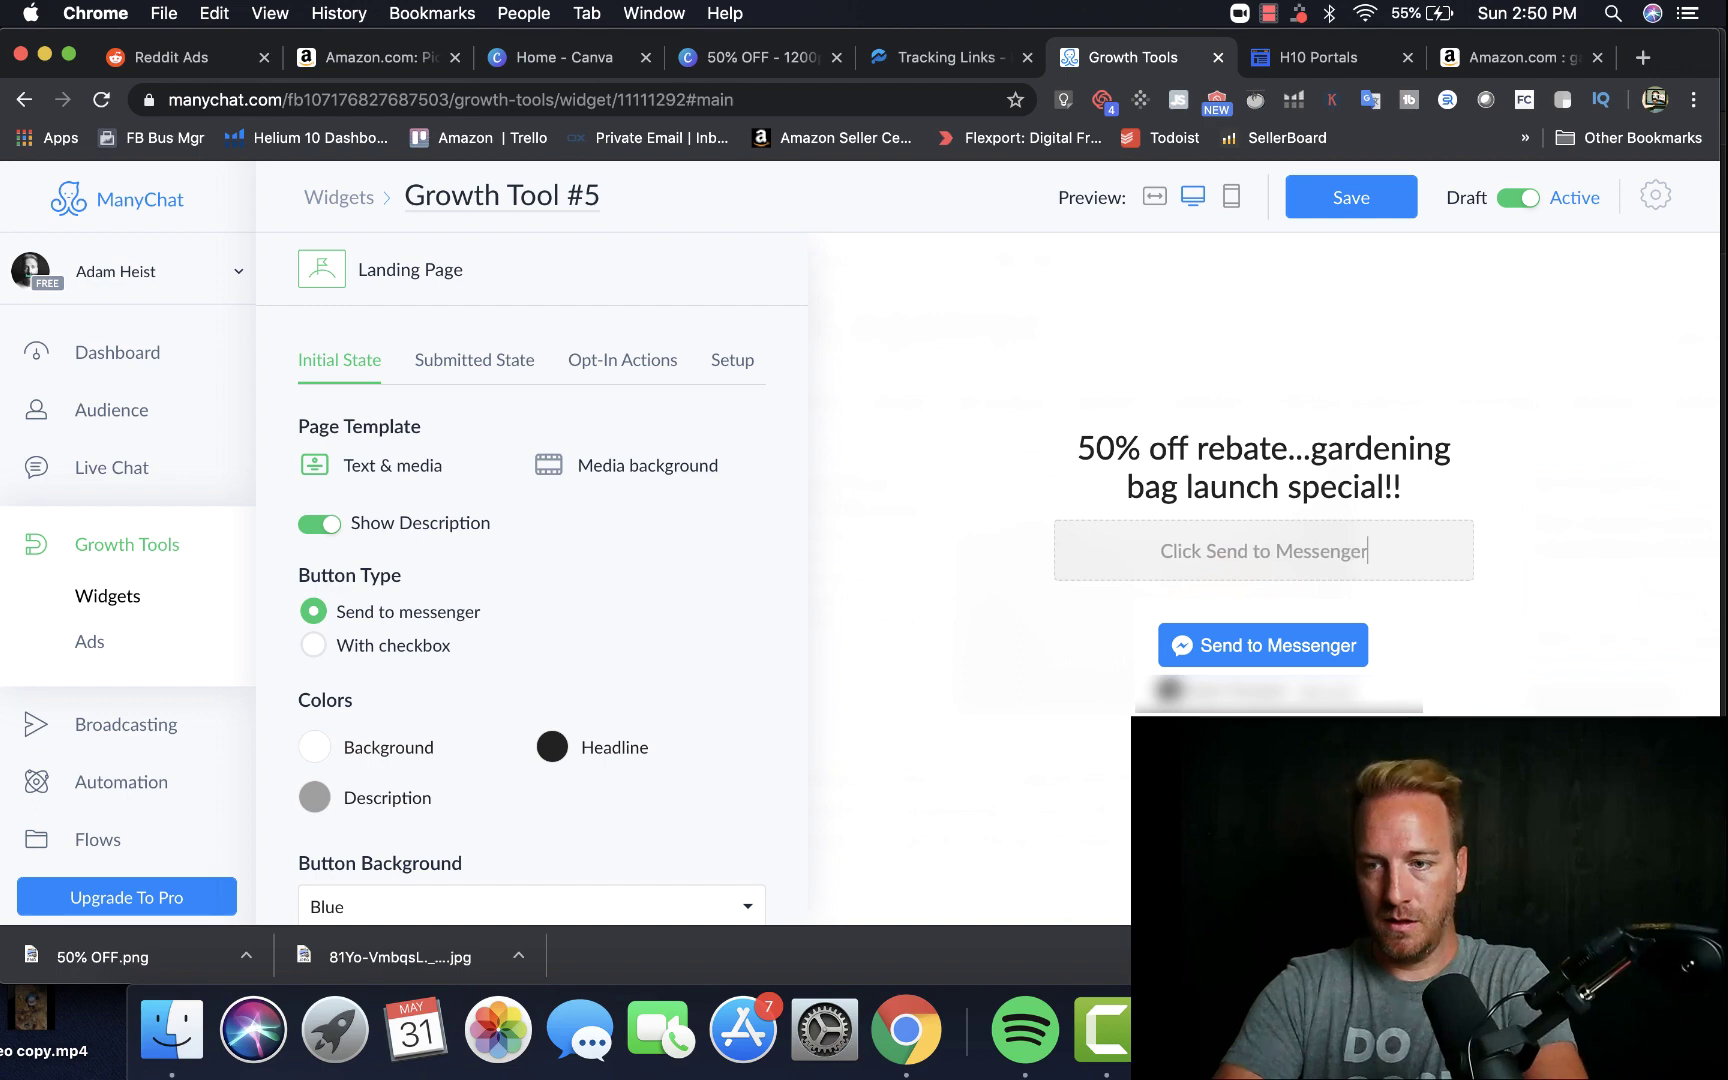
pyautogui.write(' for the R')
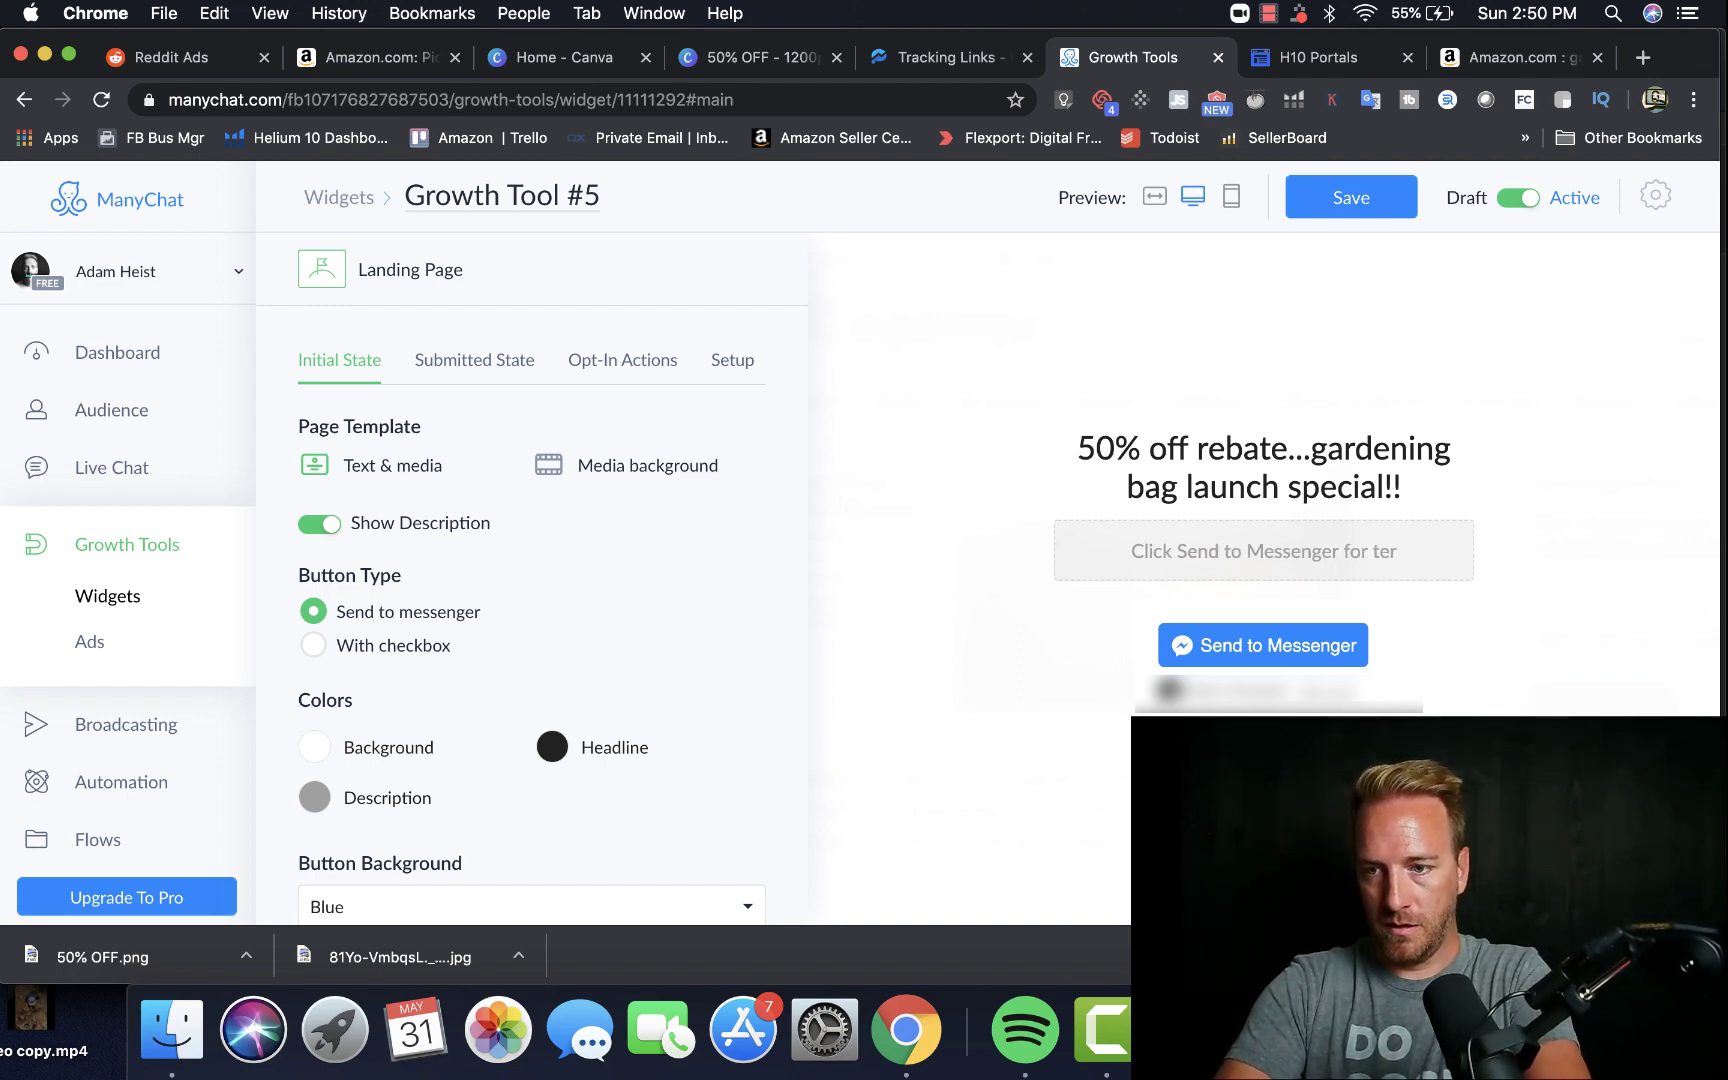
pyautogui.write('ebate')
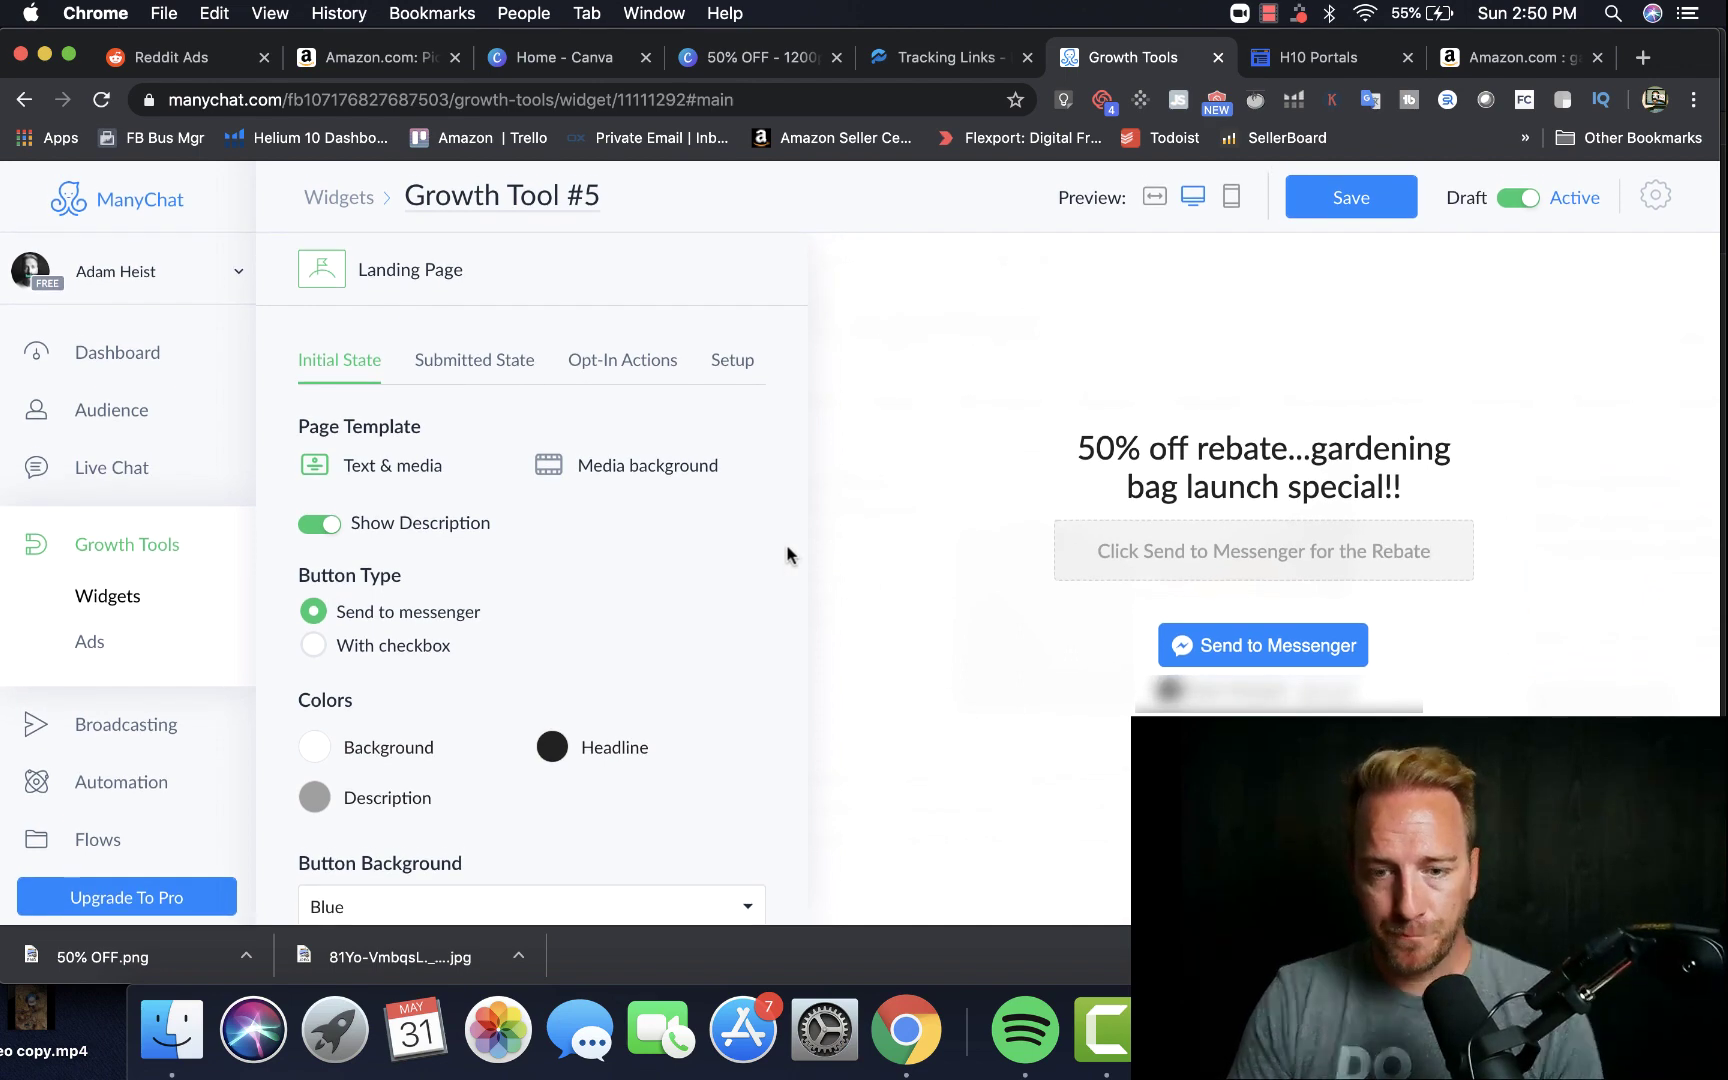
pyautogui.scroll(-10, 524, 535)
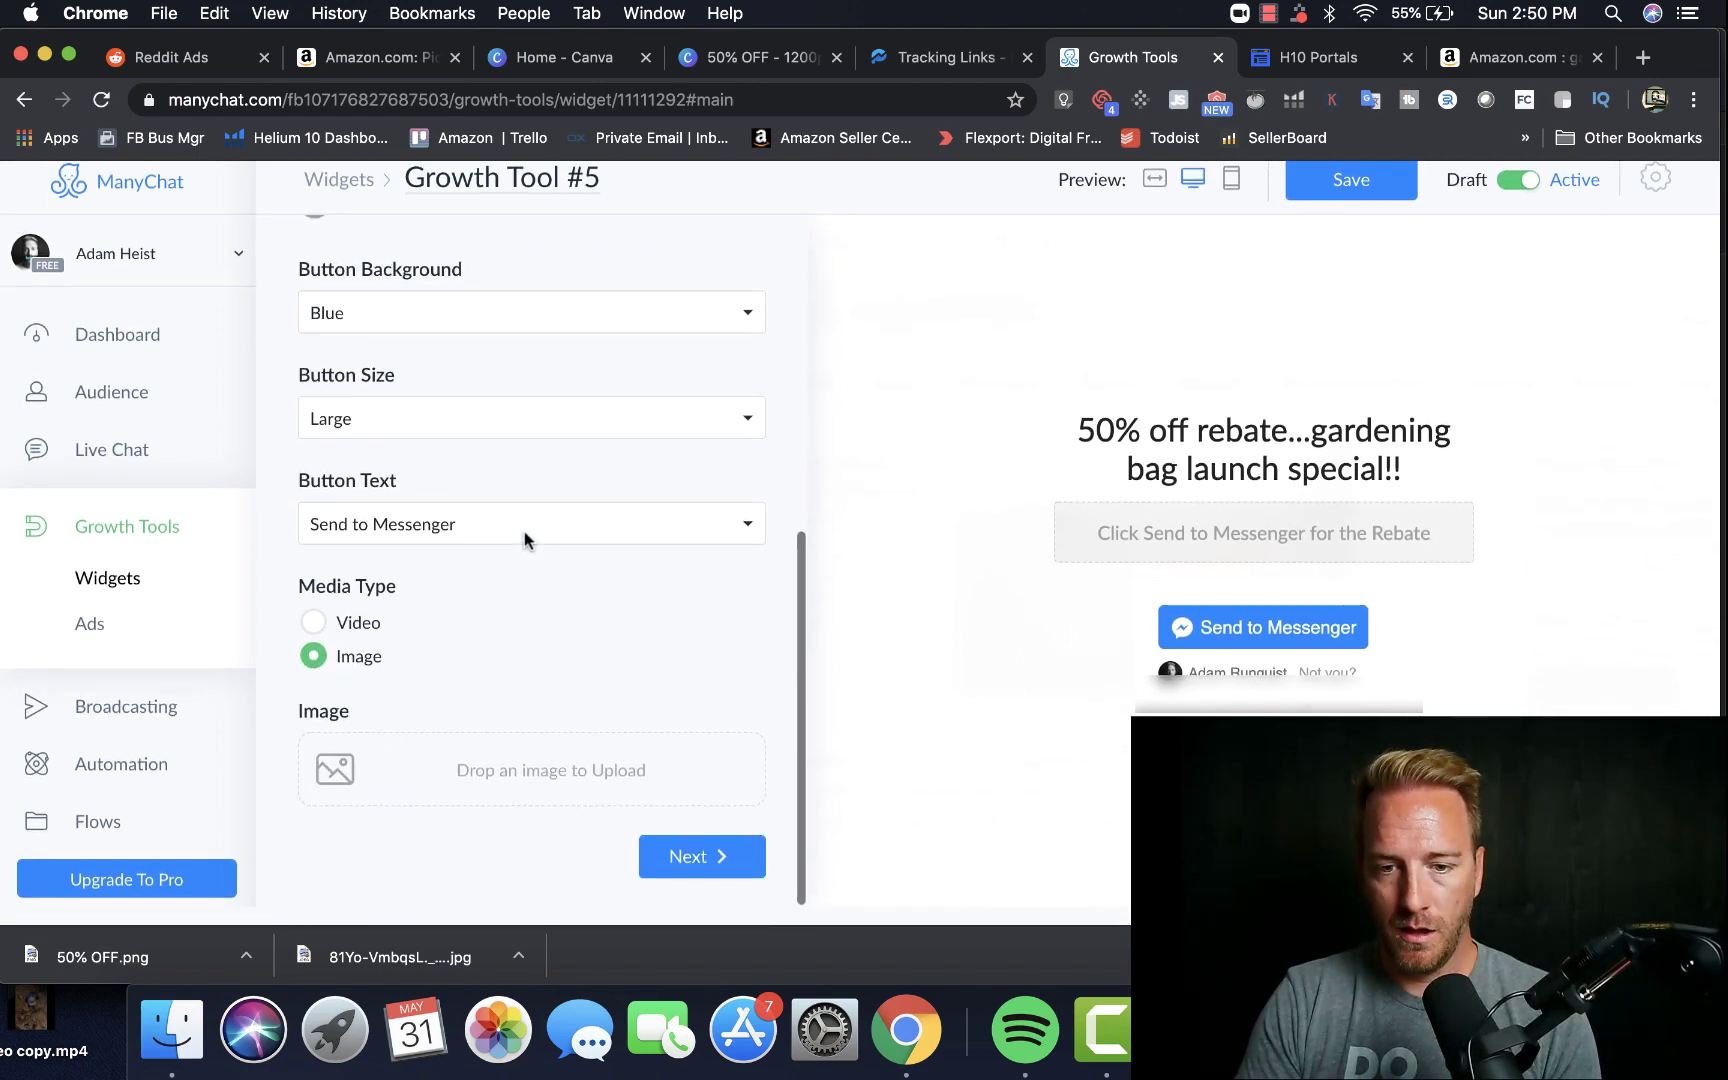
# Step: Upload 50% OFF.png as the page image and place it Above Description
pyautogui.moveTo(351, 965); pyautogui.dragTo(412, 786)
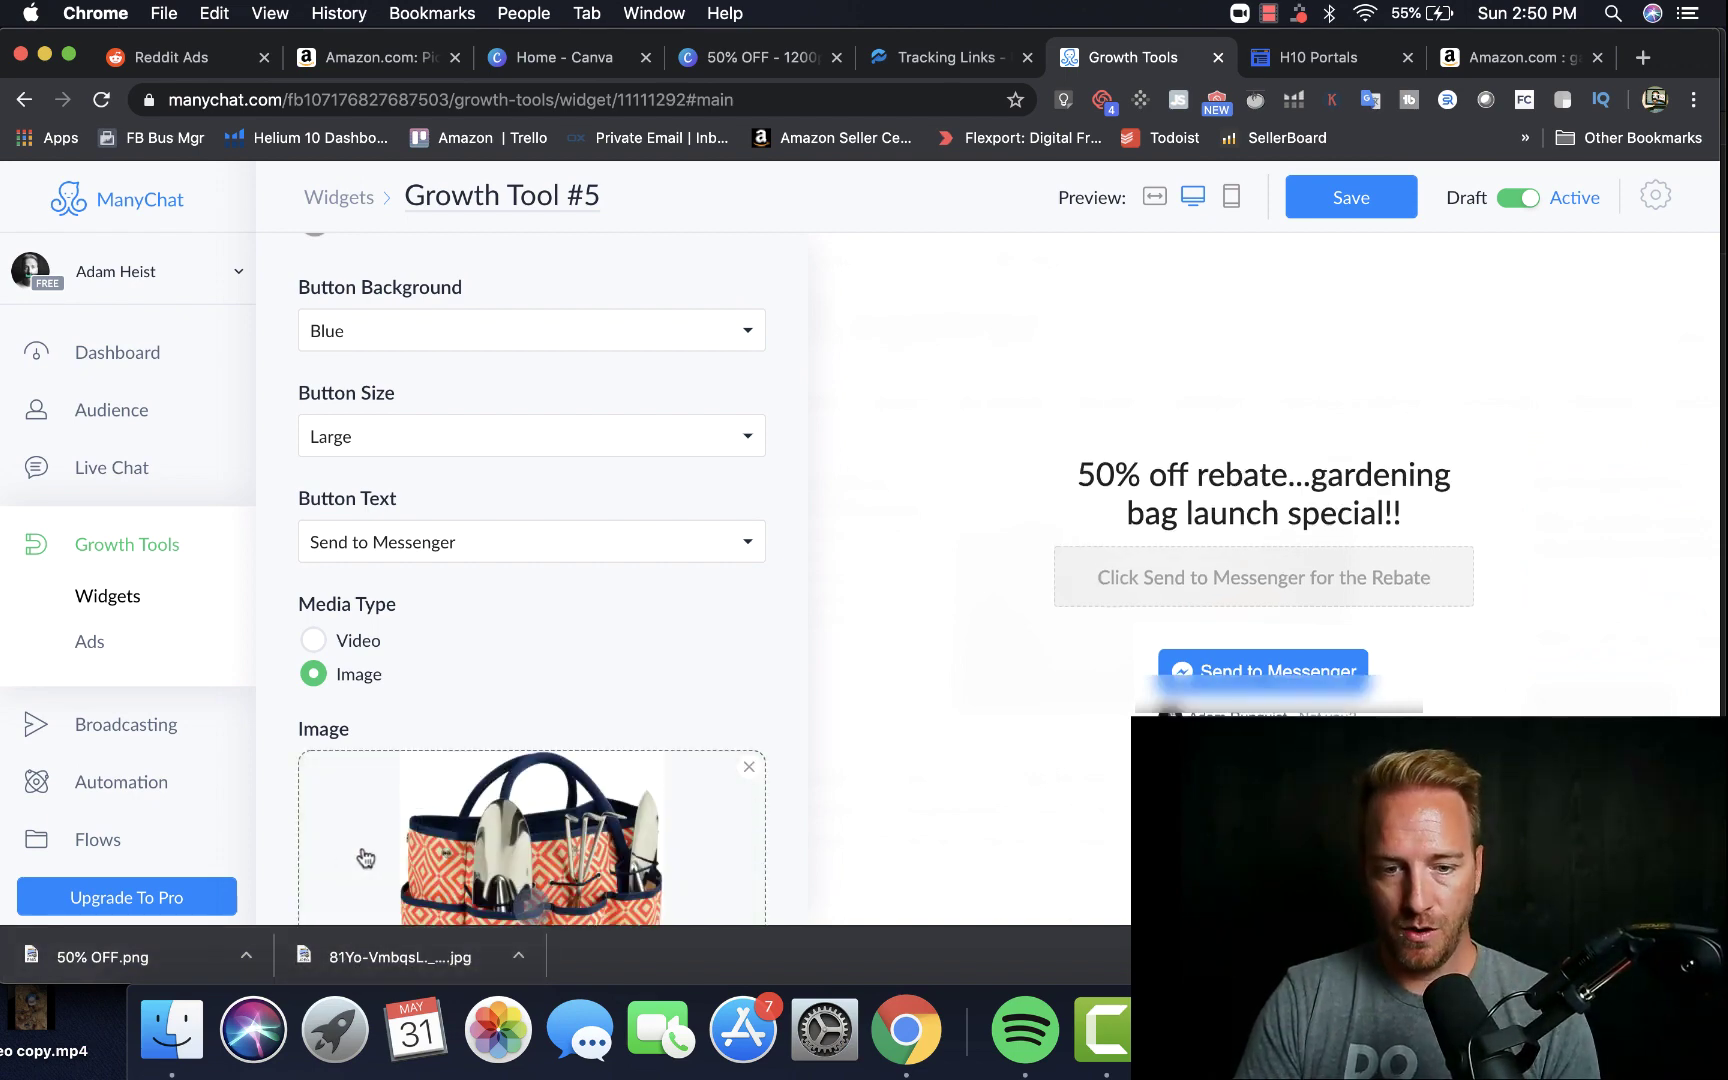
pyautogui.moveTo(143, 960); pyautogui.dragTo(492, 860)
pyautogui.scroll(-4, 767, 806)
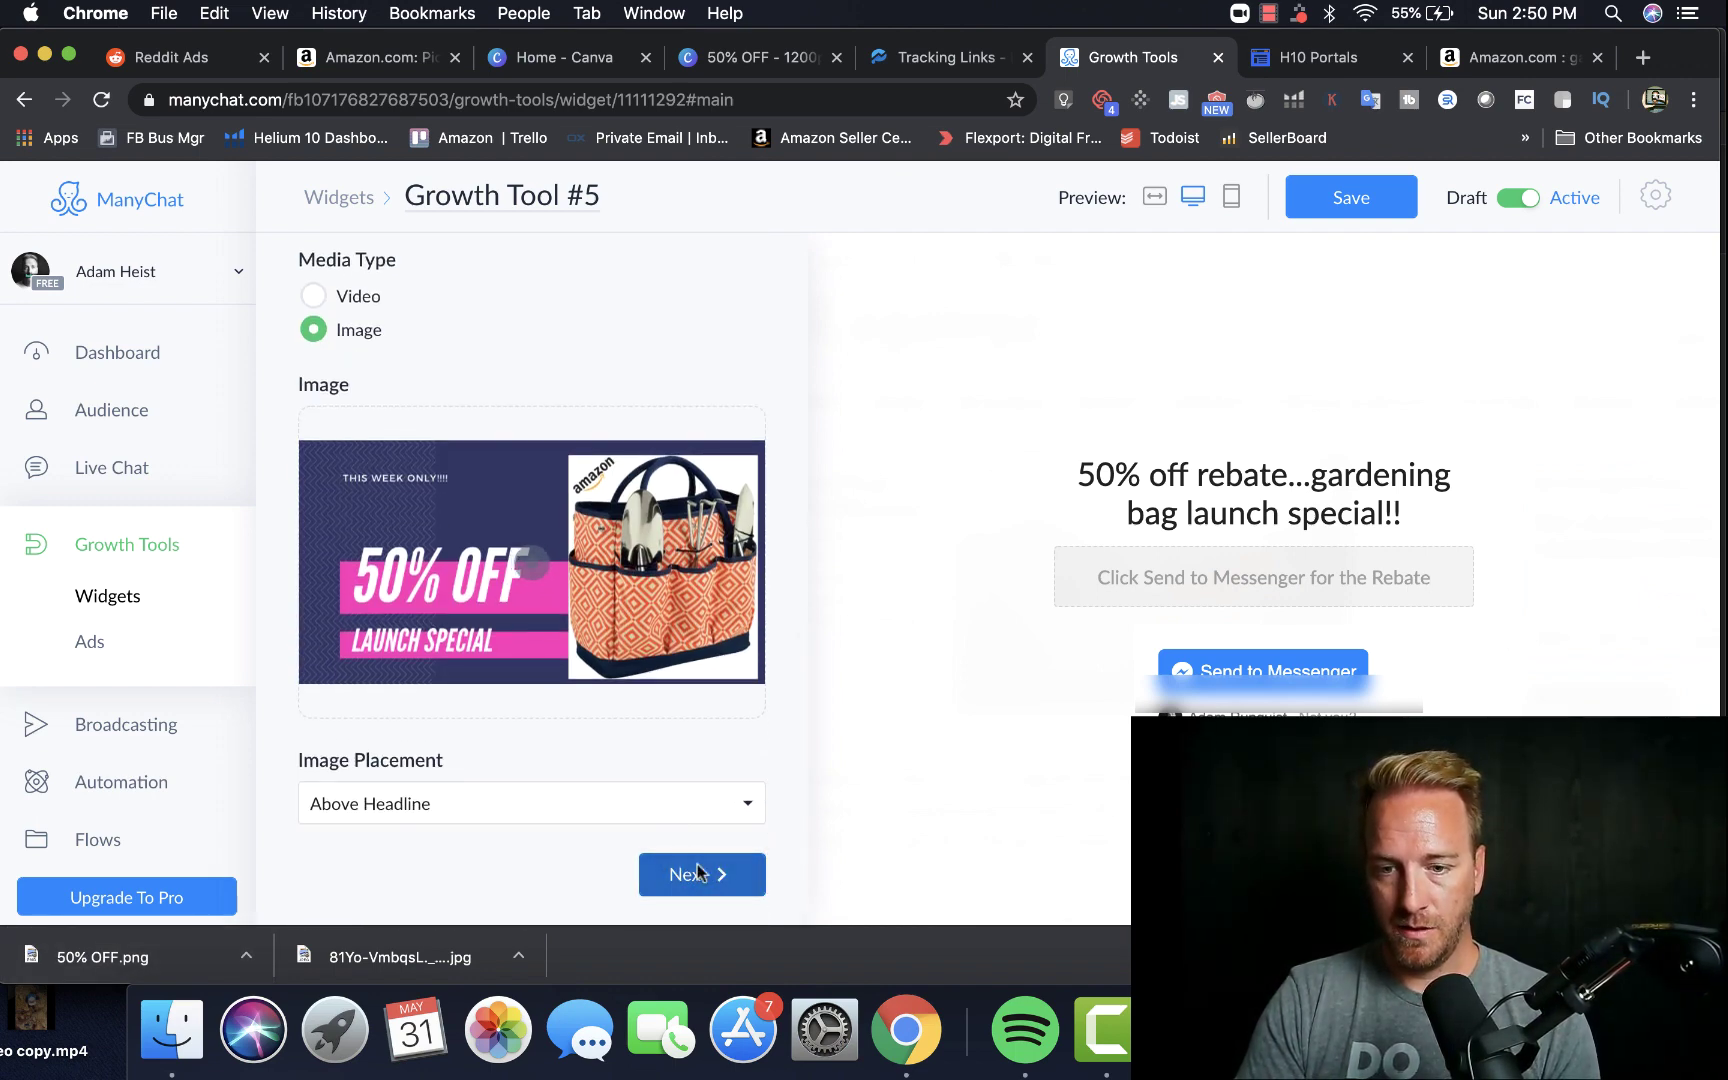
pyautogui.click(730, 812)
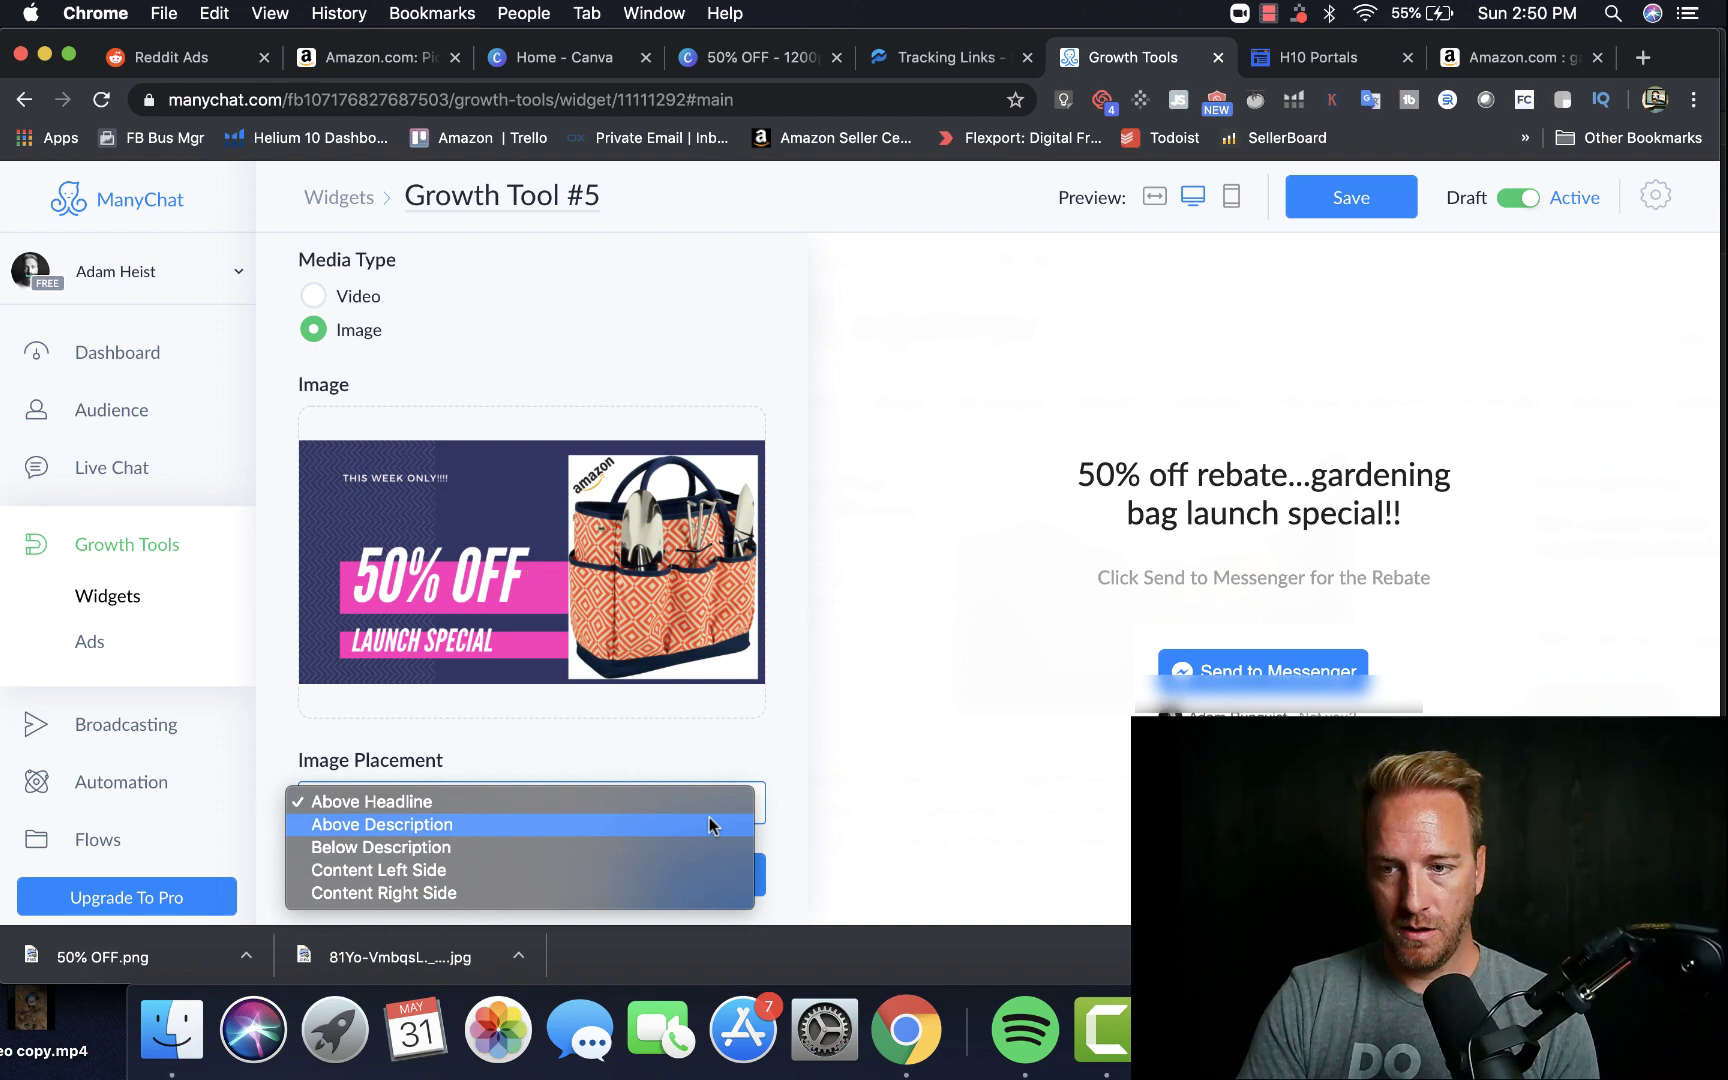
pyautogui.click(709, 824)
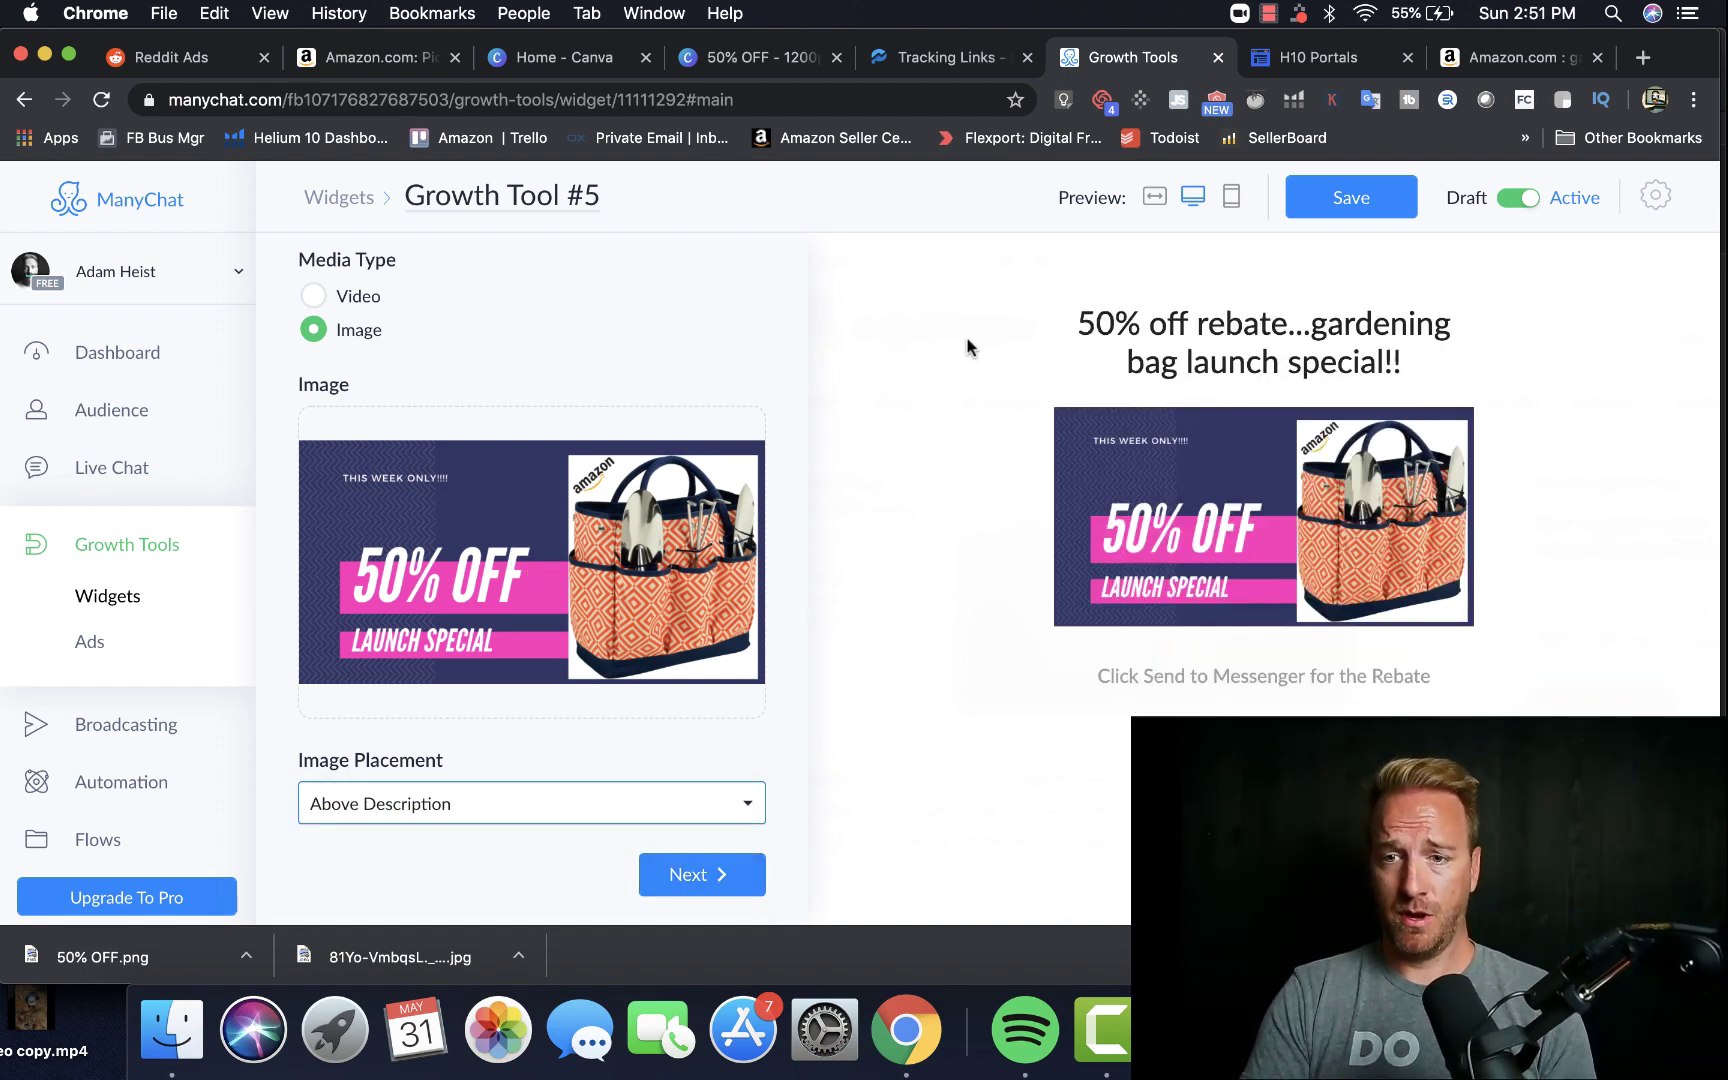
# Step: Set the opt-in message to the Introduction content + Unsubscribe instructions flow and reach the URL setup
pyautogui.click(700, 874)
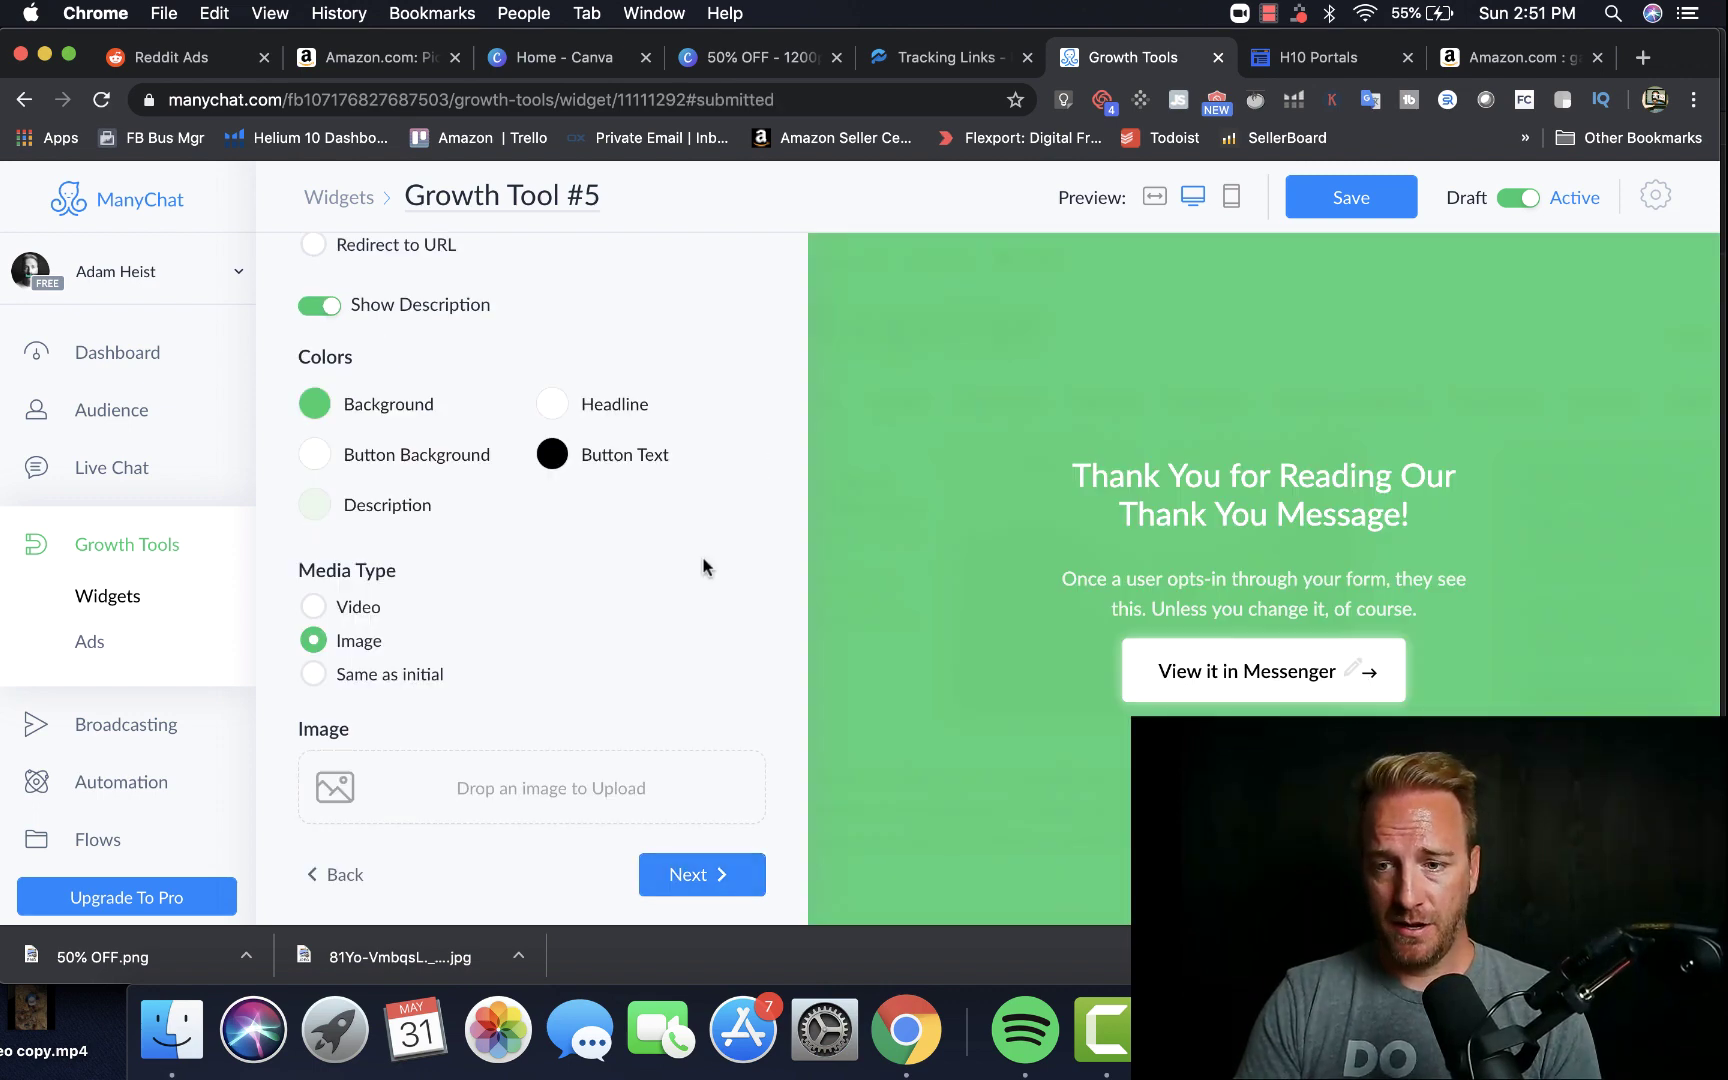
pyautogui.click(700, 874)
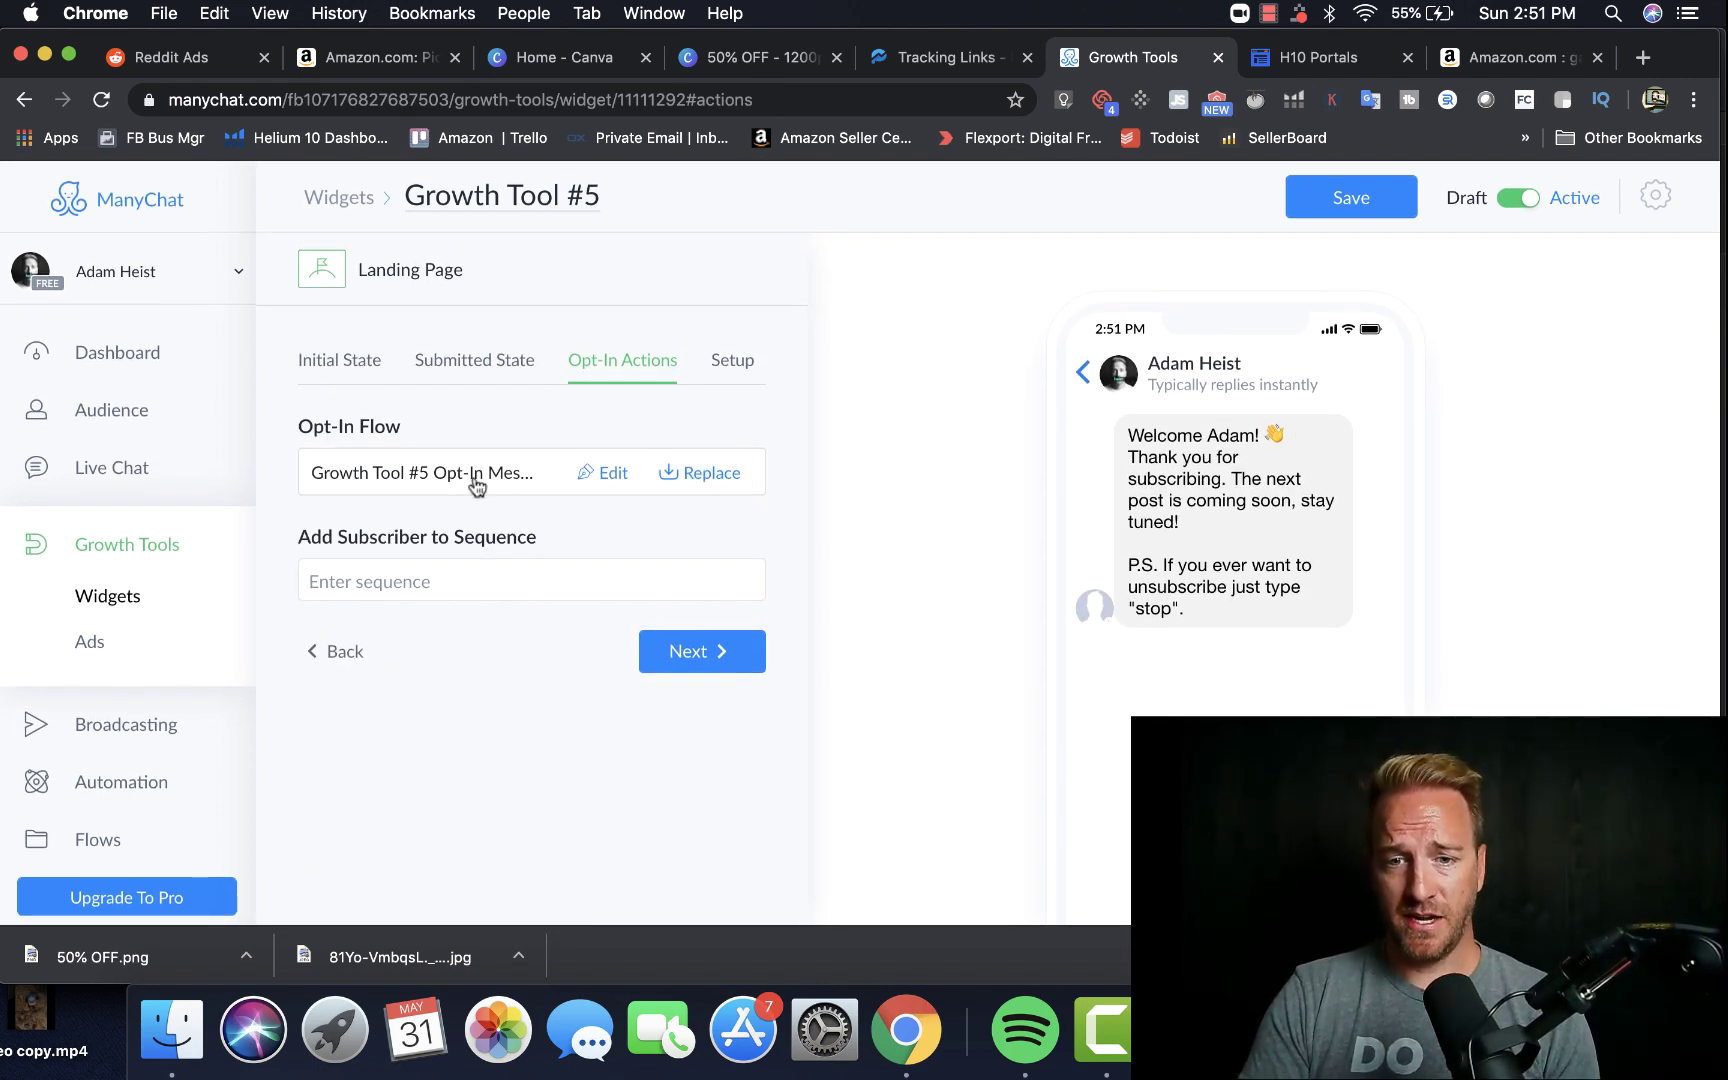
pyautogui.click(680, 472)
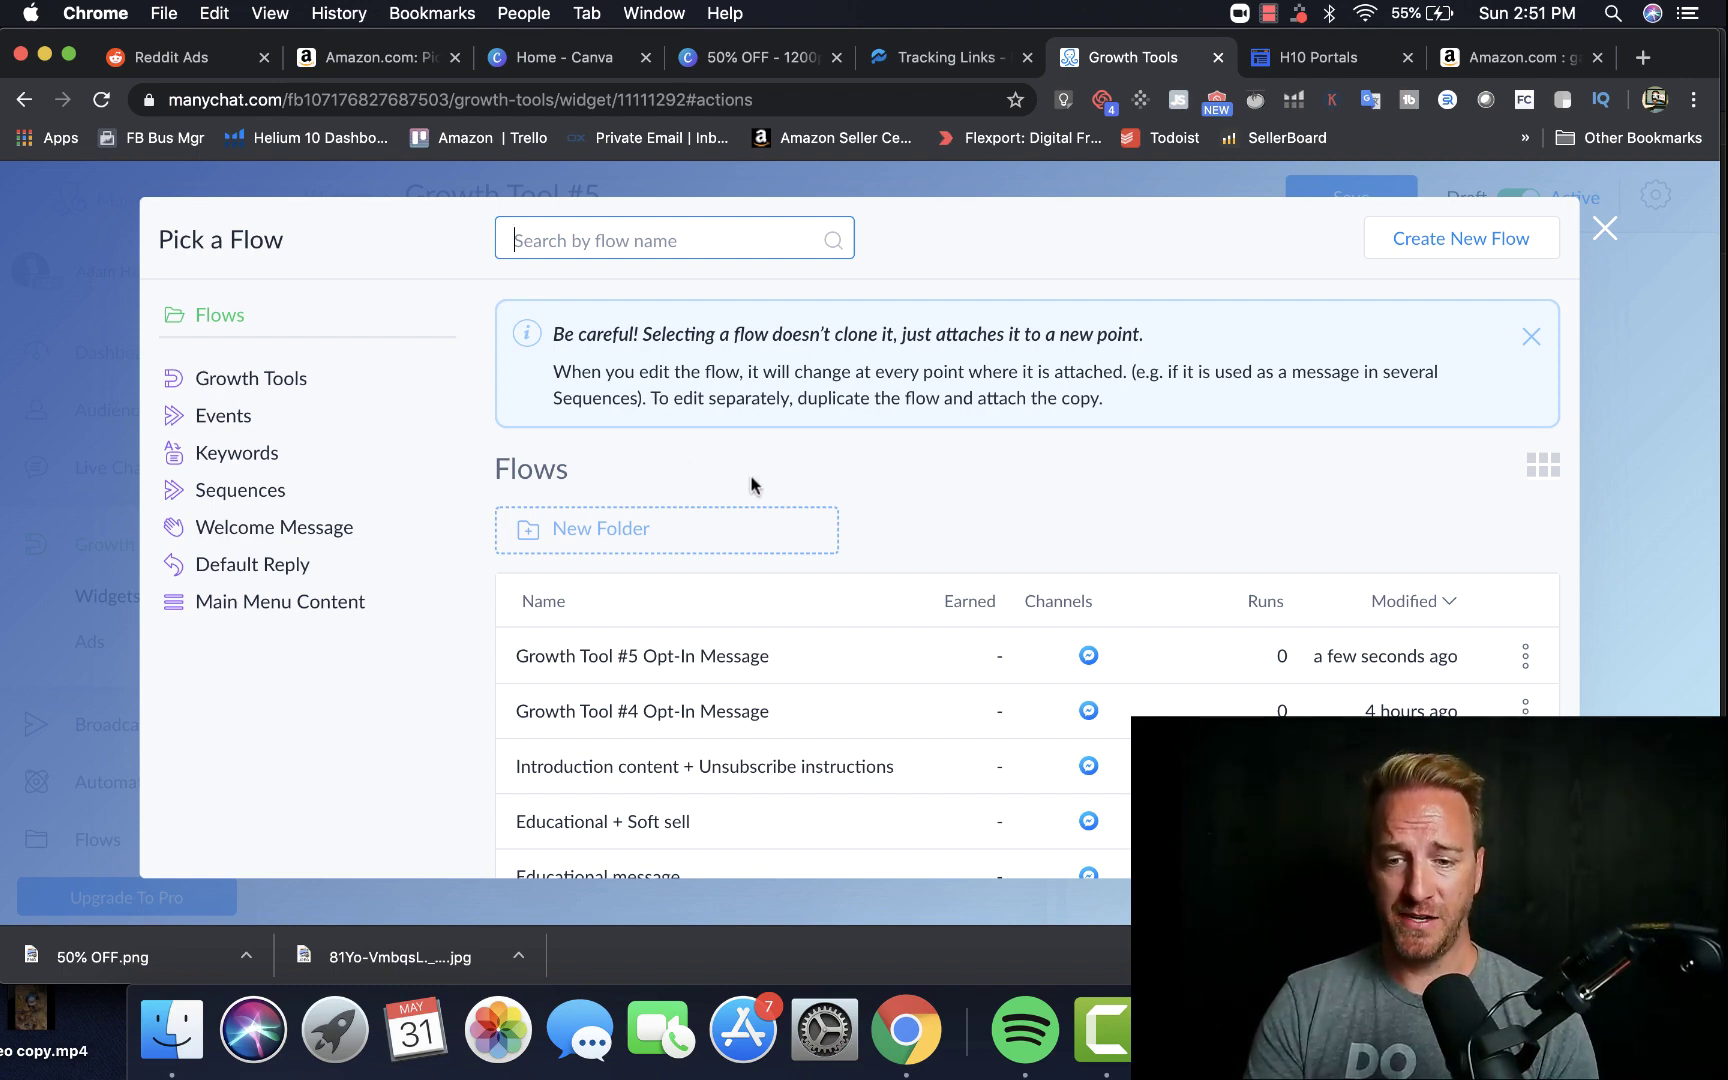
pyautogui.scroll(-1, 760, 735)
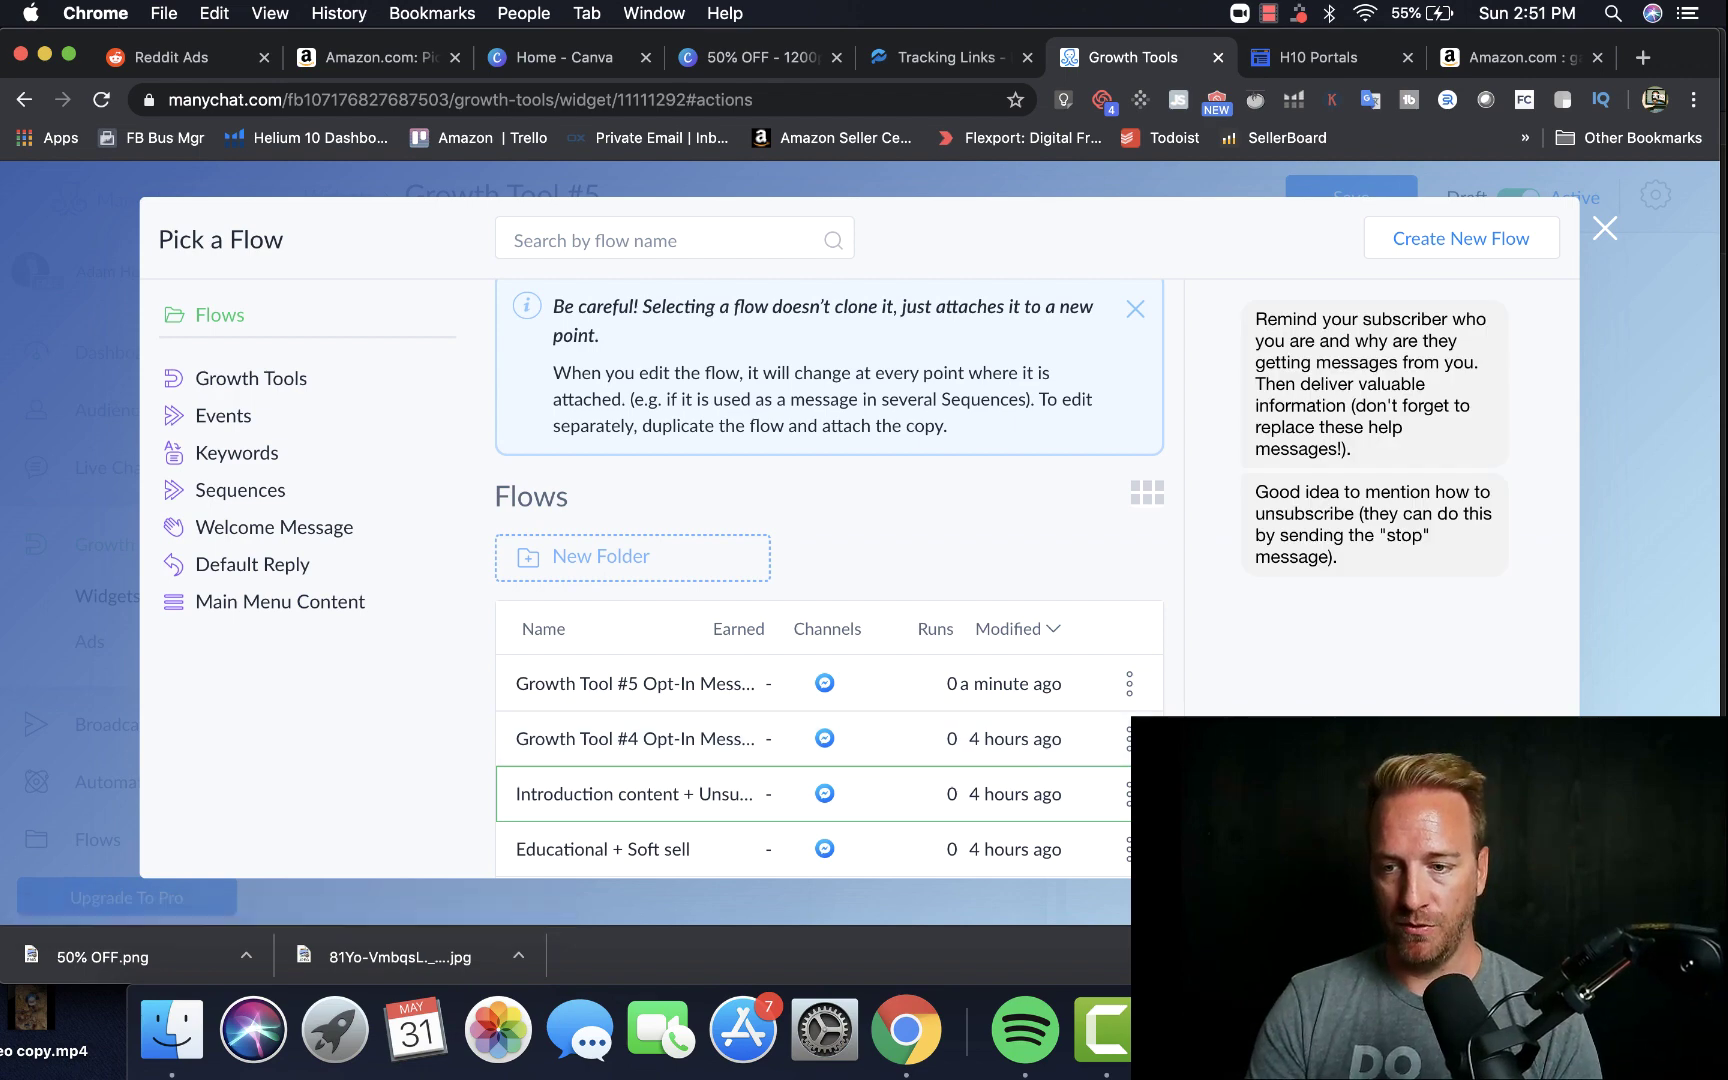
pyautogui.click(760, 795)
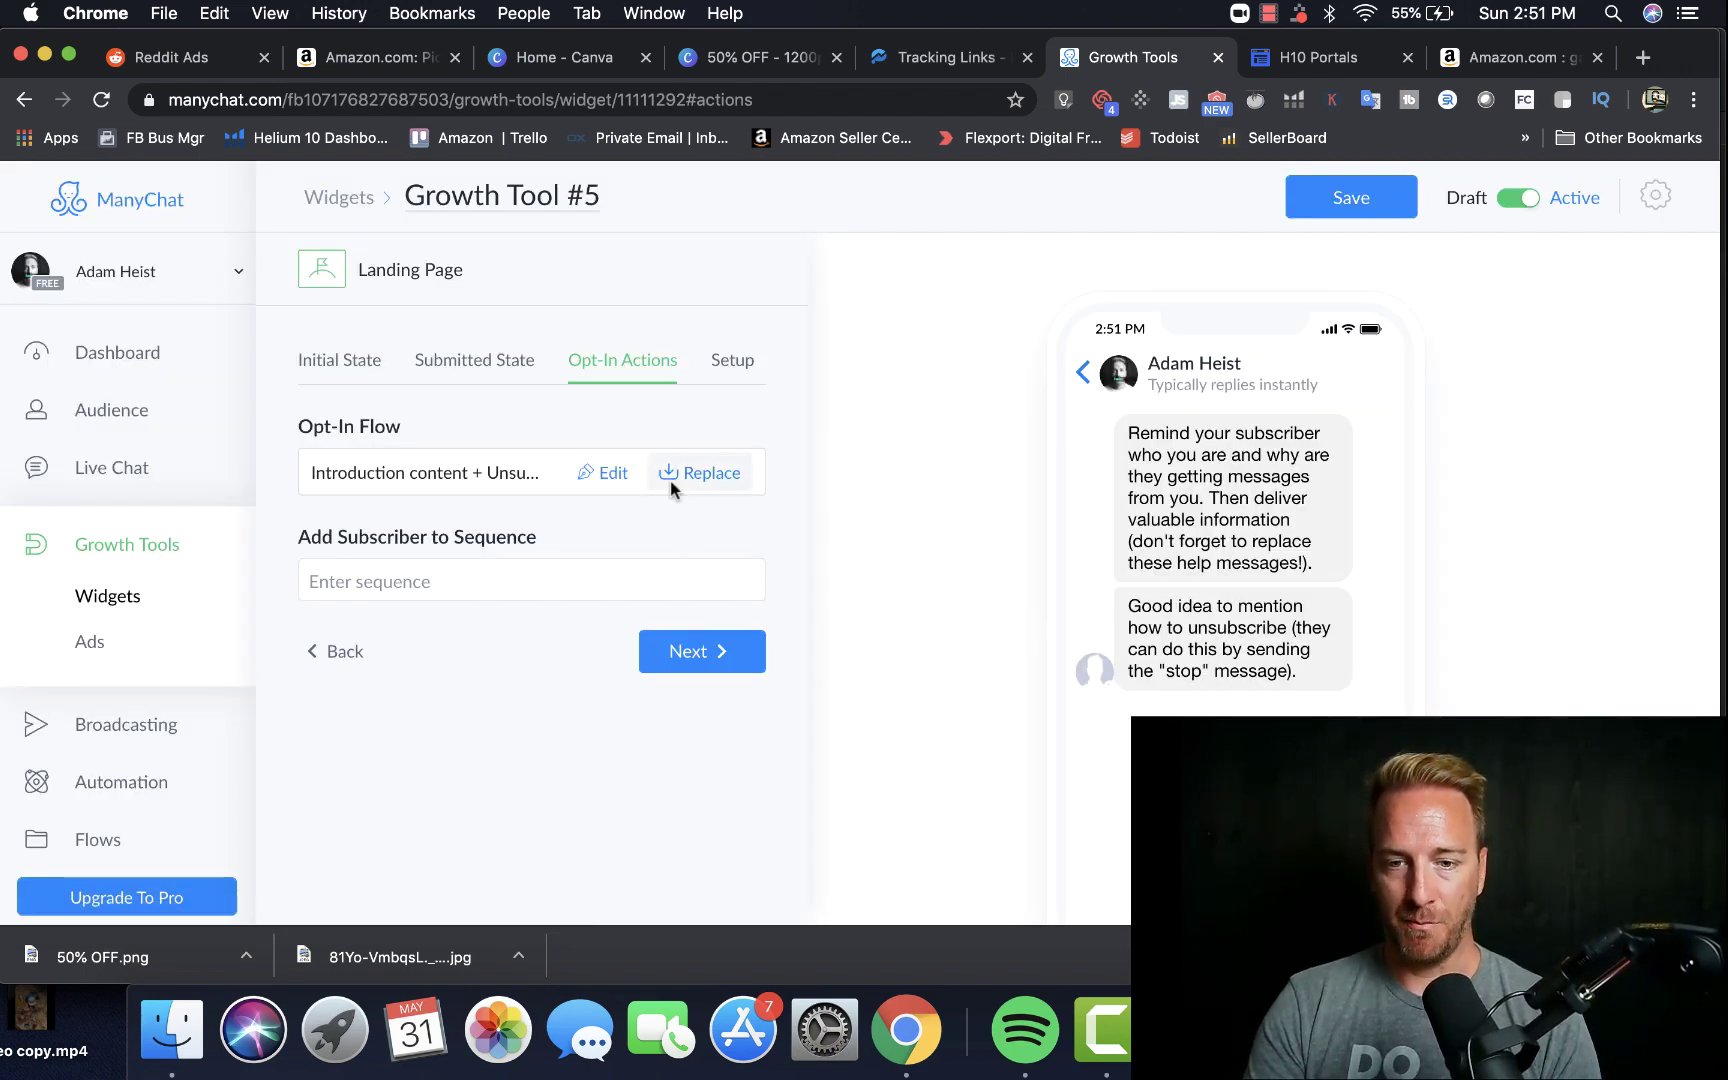
pyautogui.click(684, 650)
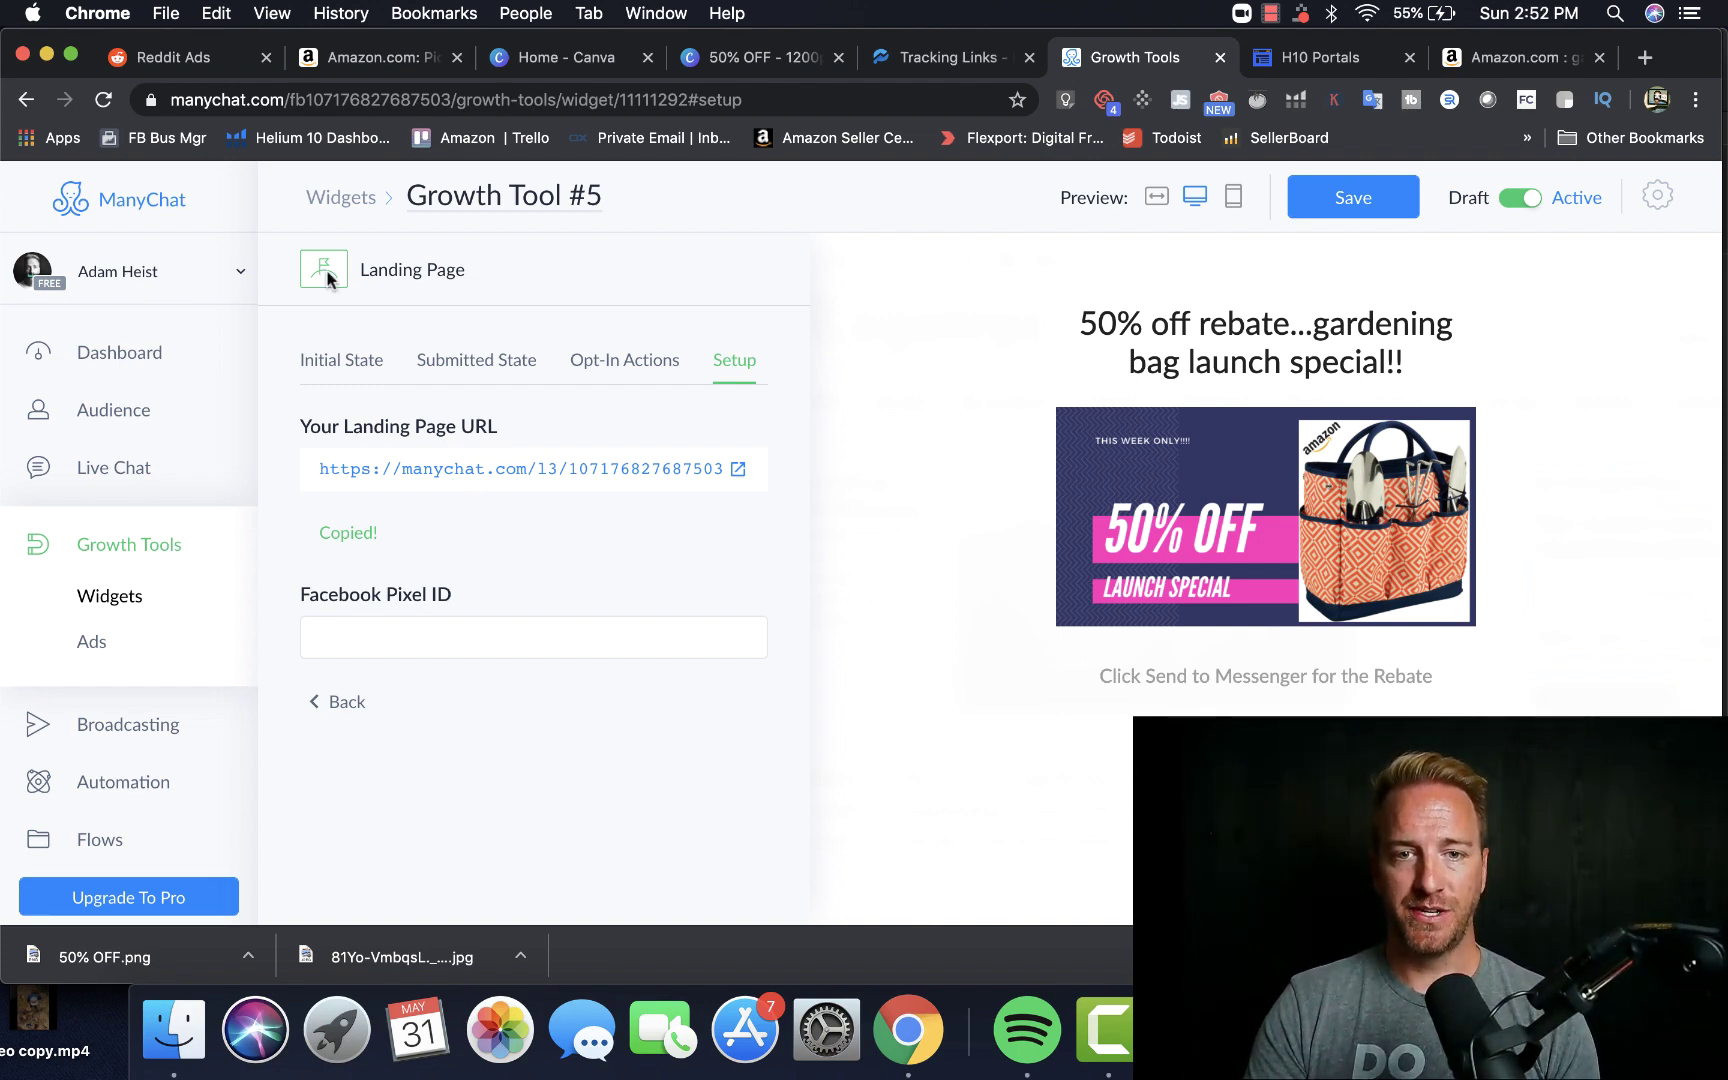
pyautogui.click(197, 62)
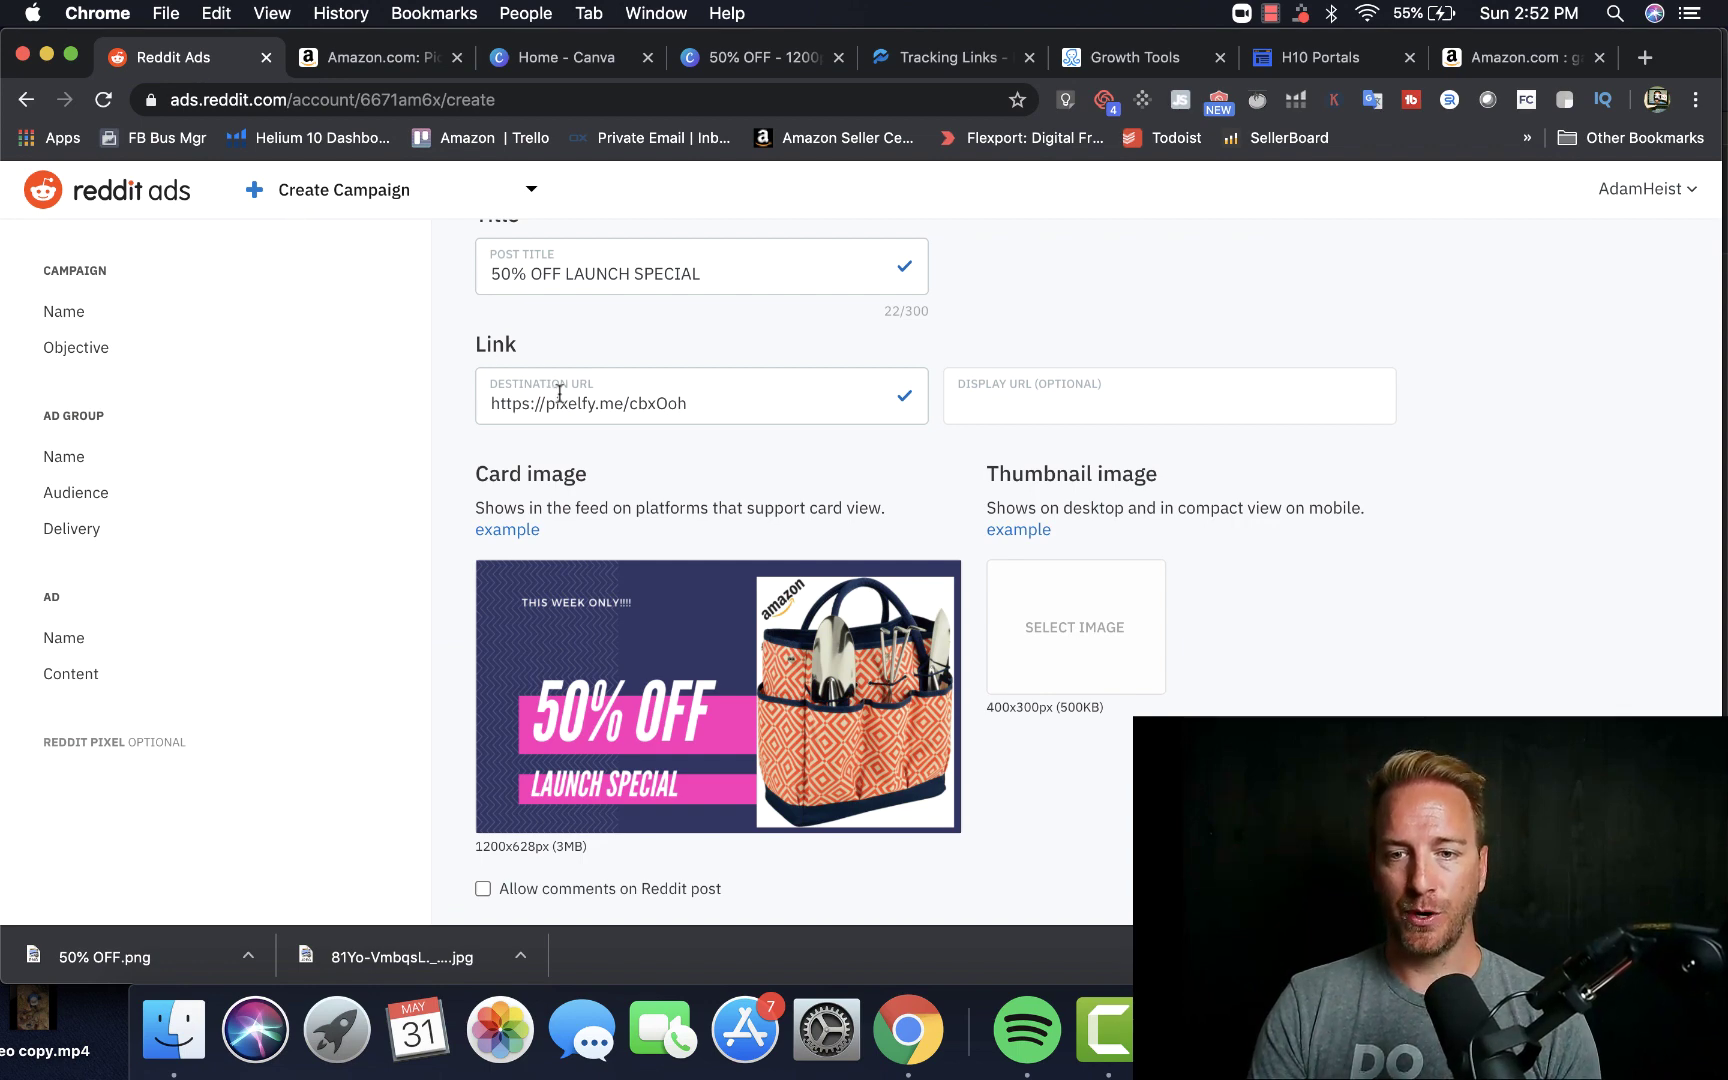